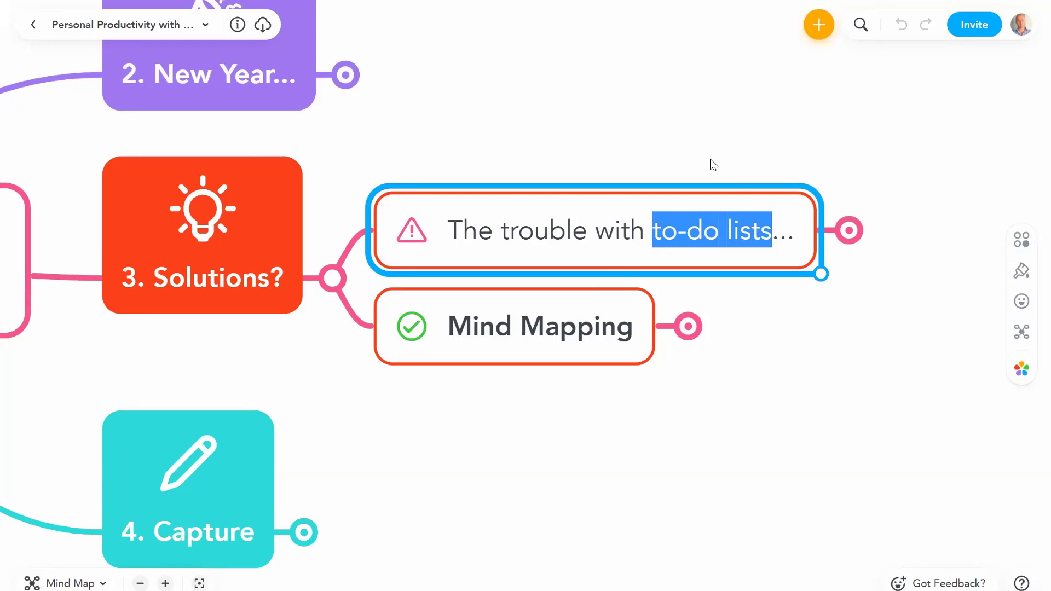
Step: Expand 'The trouble with to-do lists...' to show kanban, Scale, Loss of Context and Prioritisation
click(710, 159)
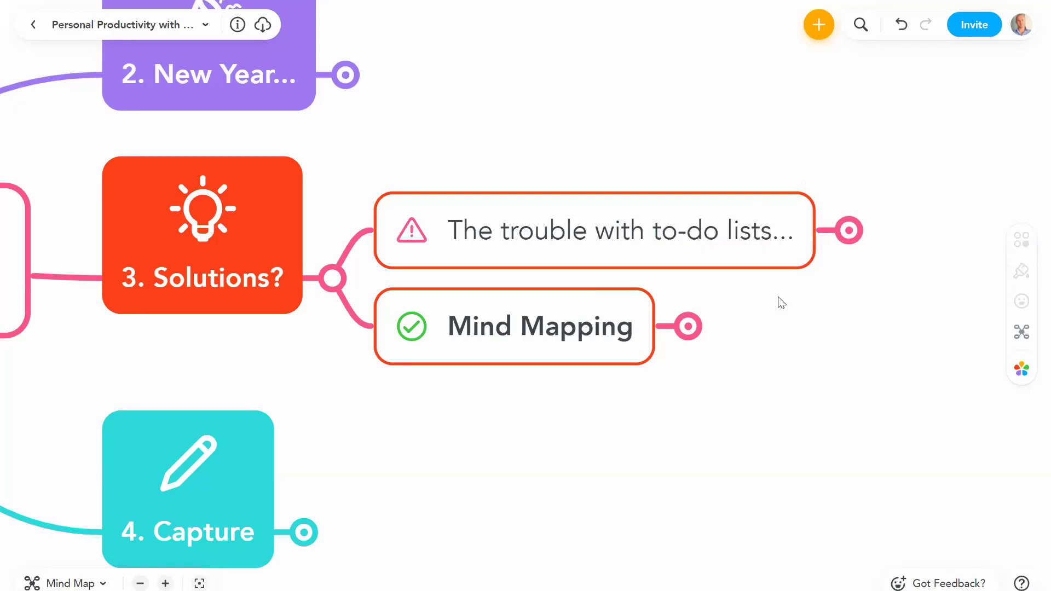
drag(777, 300, 618, 283)
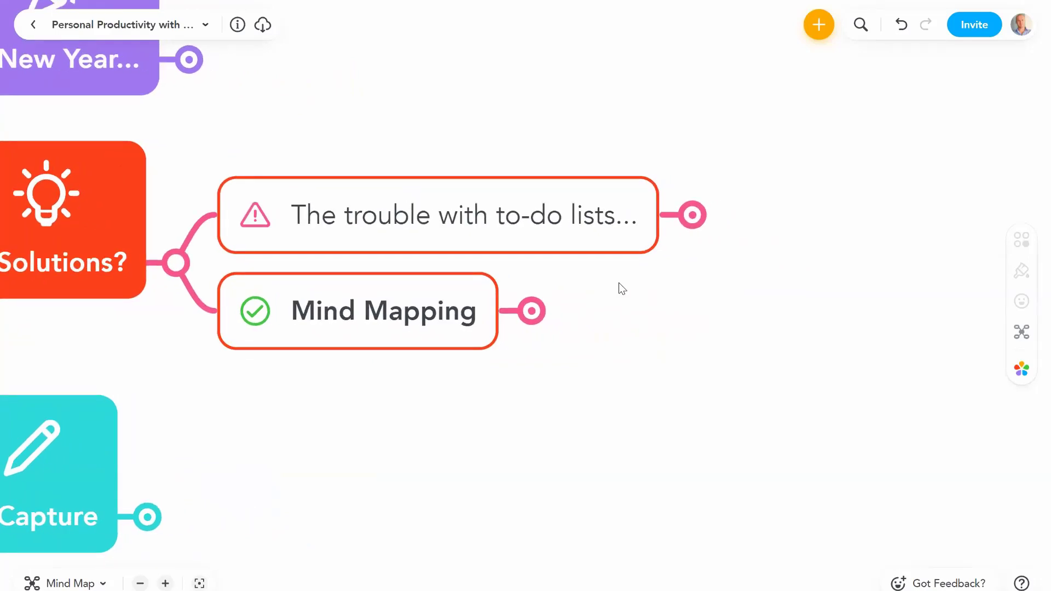
click(692, 215)
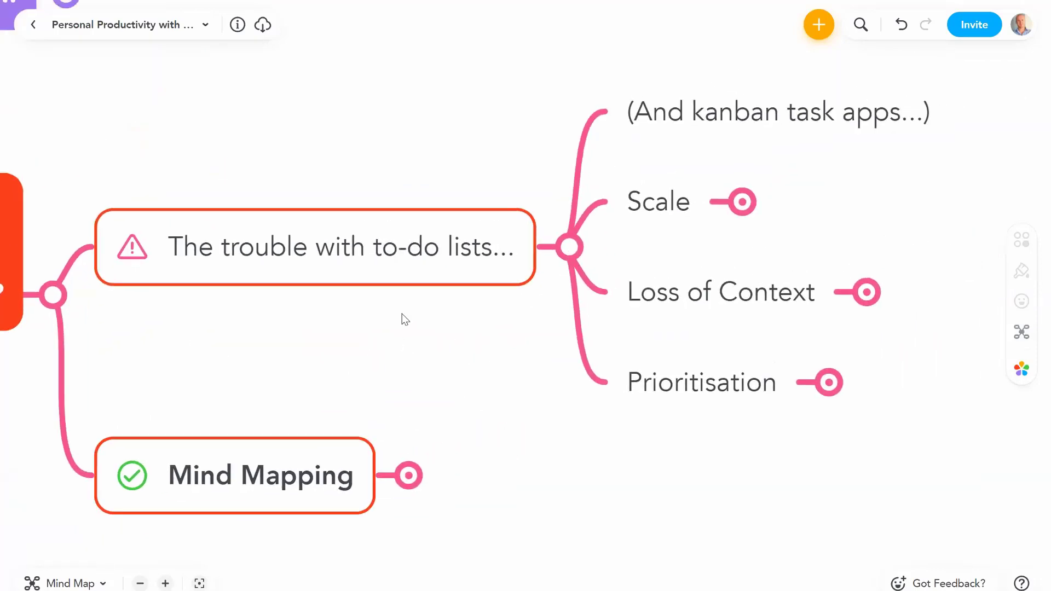
click(693, 157)
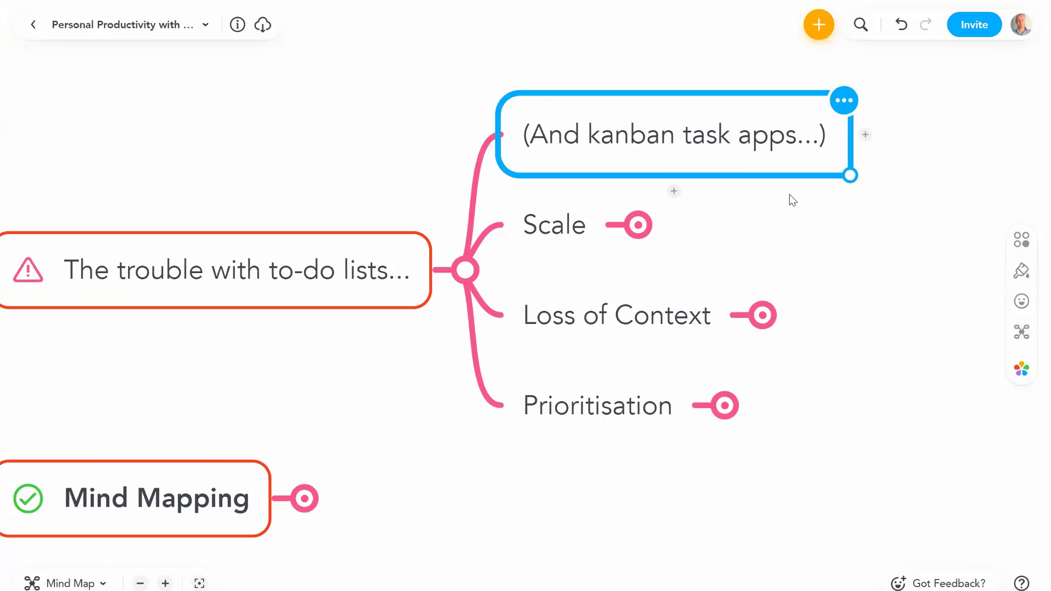
click(548, 229)
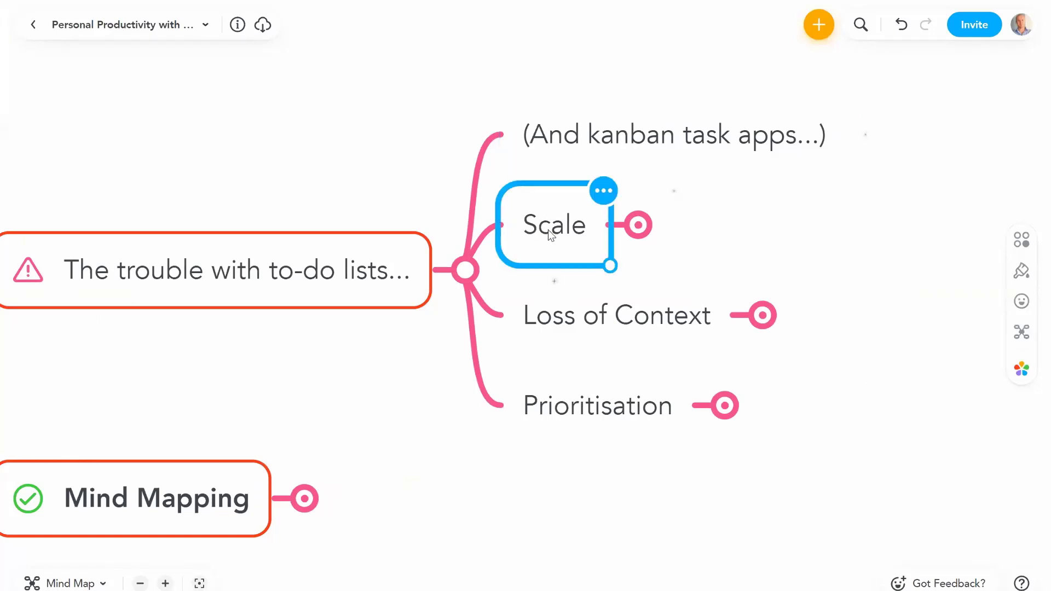
Step: Open Scale into 'Scale of list' and 'Scale of tasks', browsing then refolding Scale of list's children
click(638, 225)
click(782, 183)
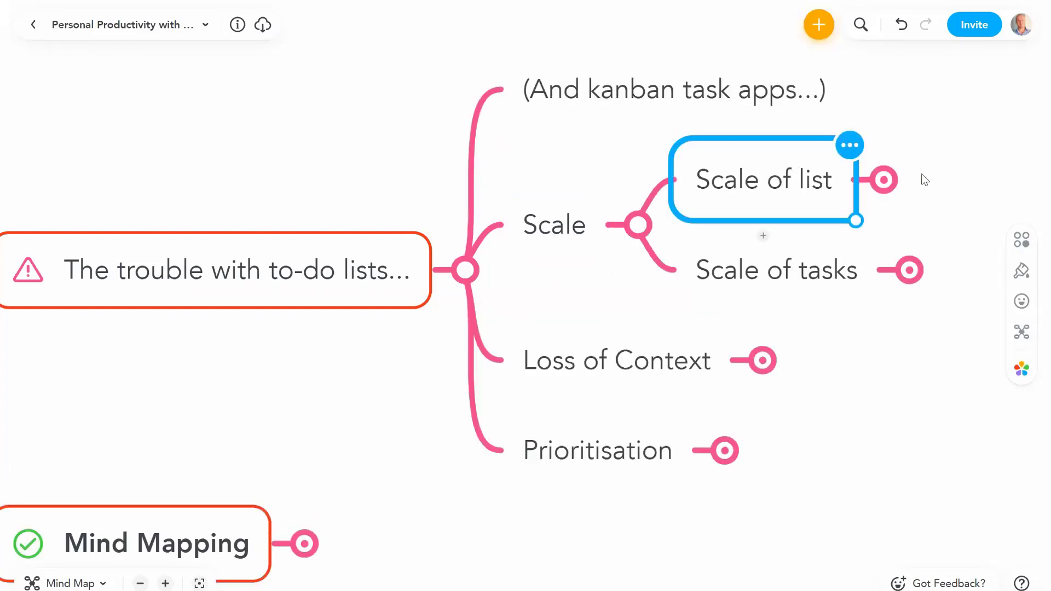
click(649, 190)
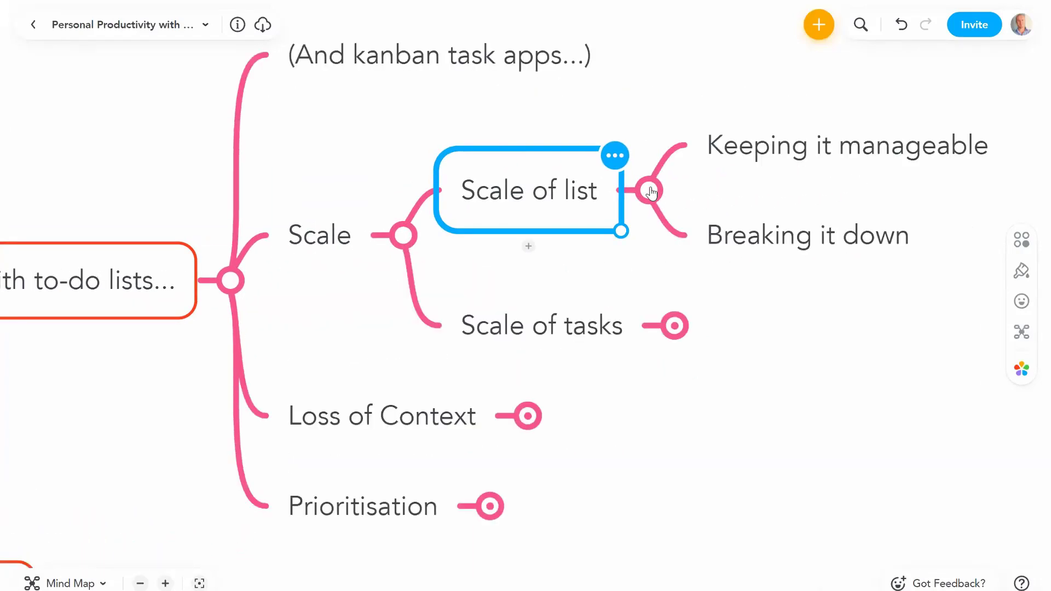
click(811, 164)
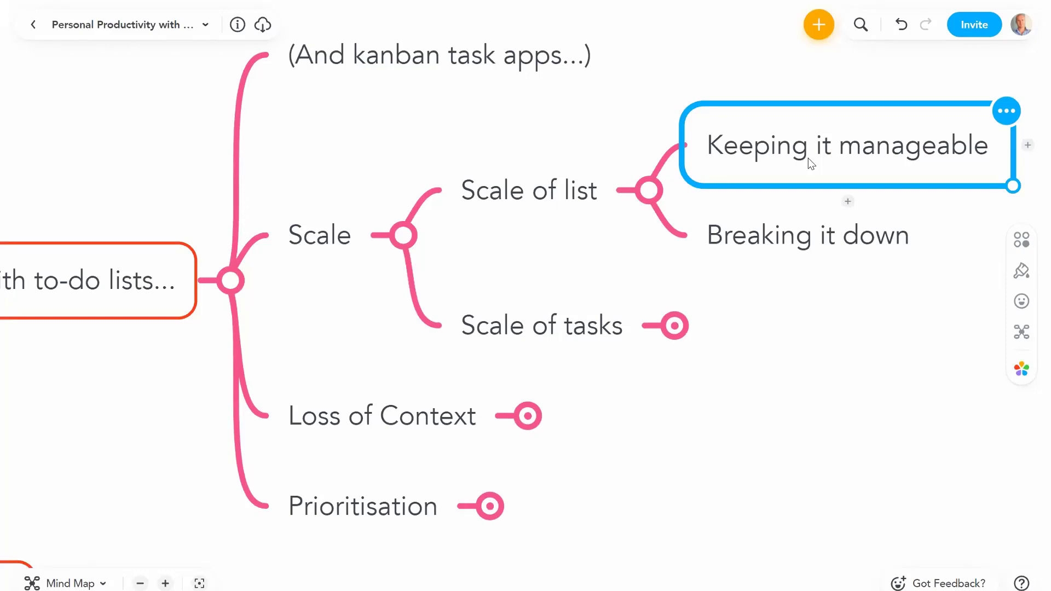
key(Down)
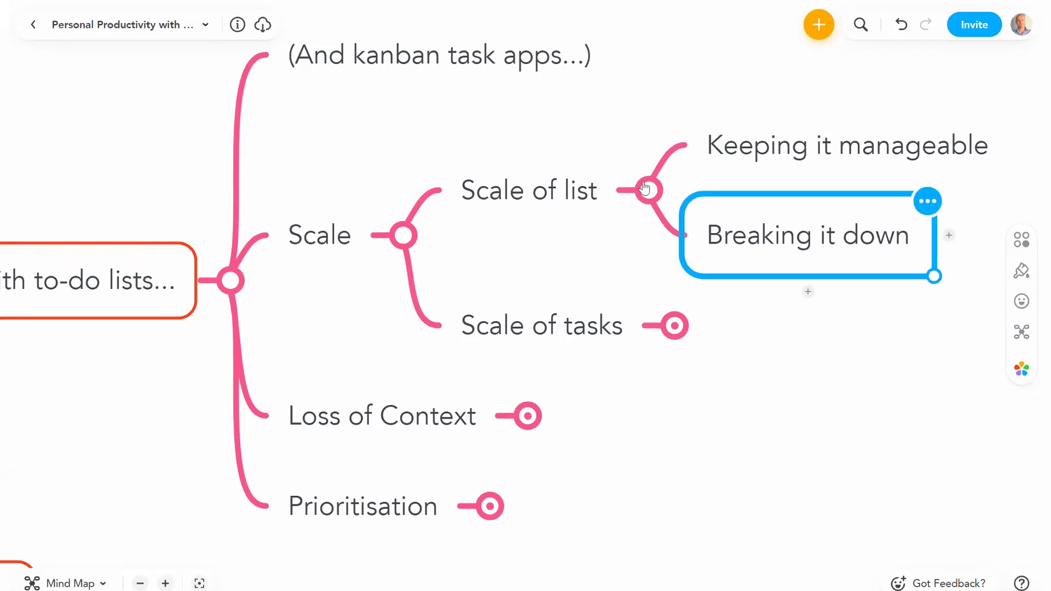
click(568, 193)
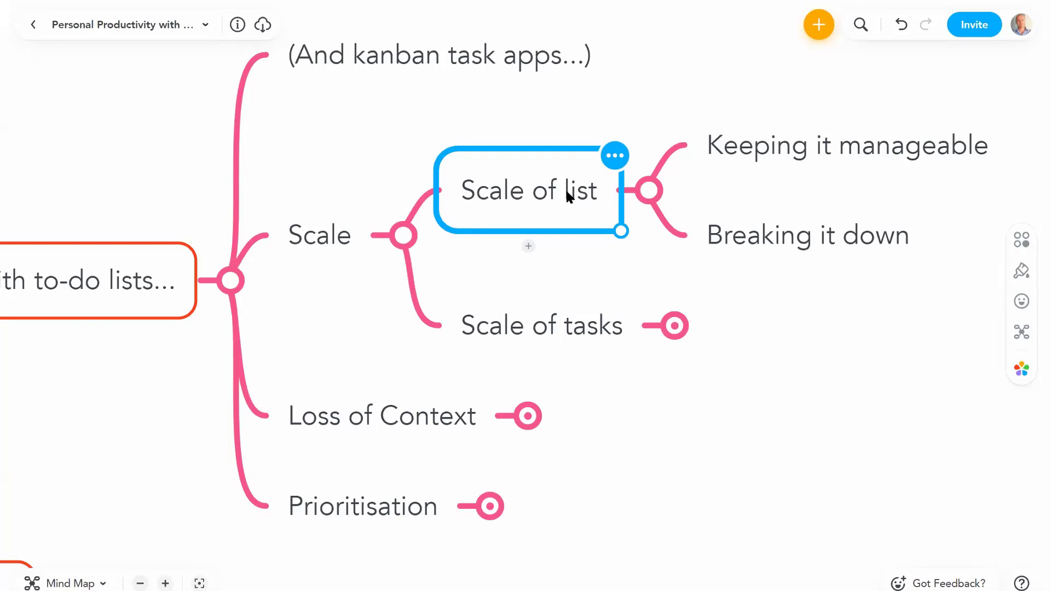
click(651, 191)
click(552, 280)
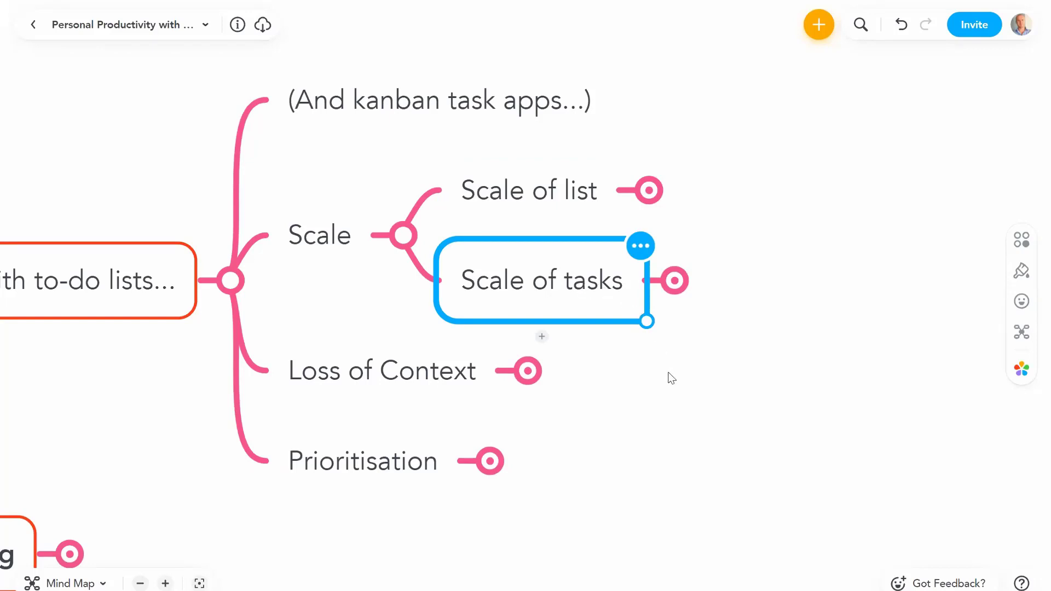
scroll(607, 350, down, 1)
scroll(607, 350, right, 2)
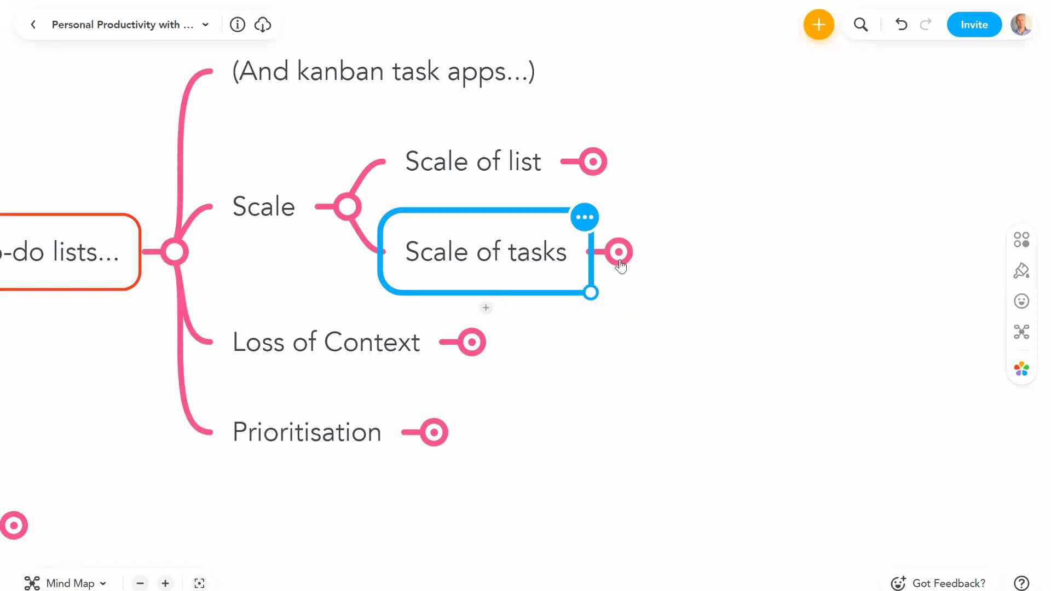
click(618, 260)
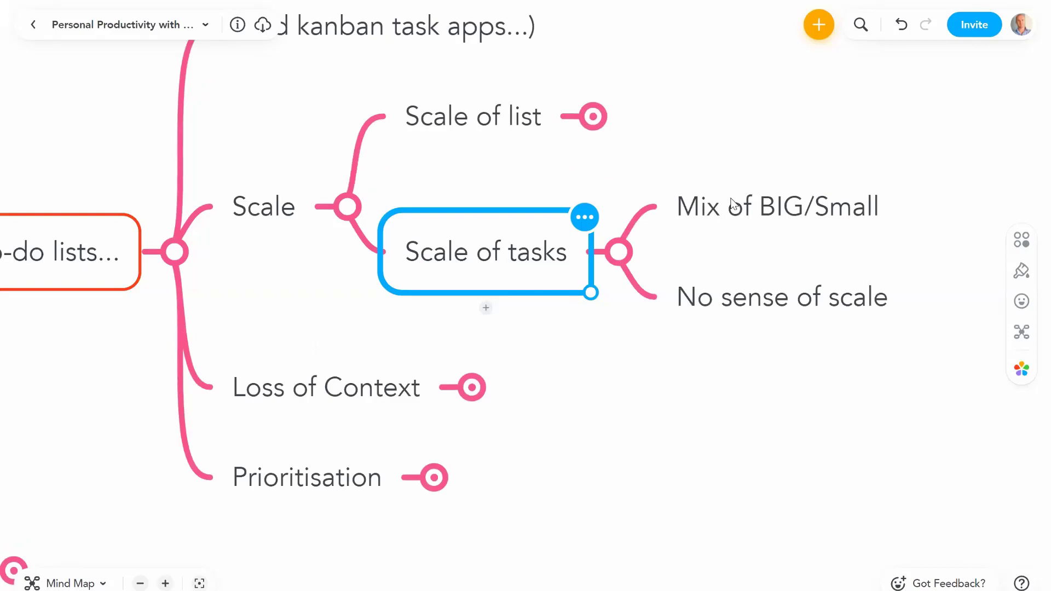
click(791, 227)
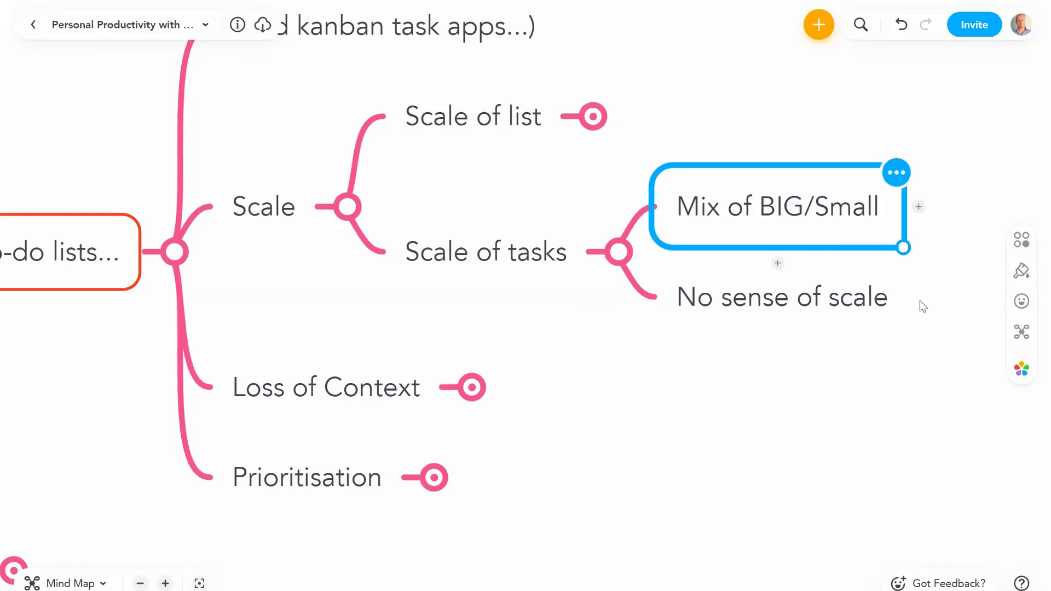
click(809, 321)
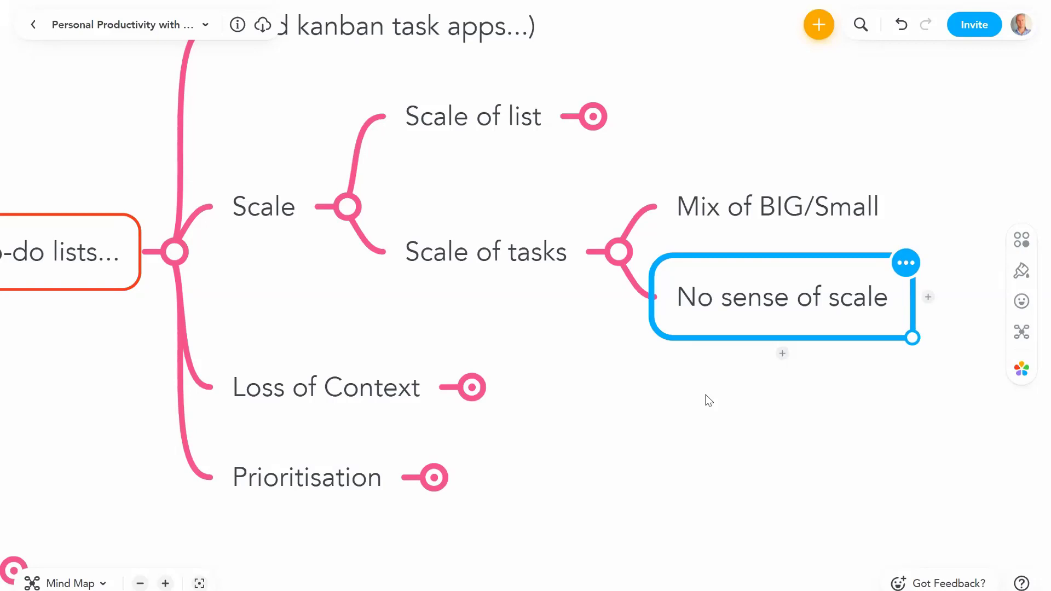
click(615, 253)
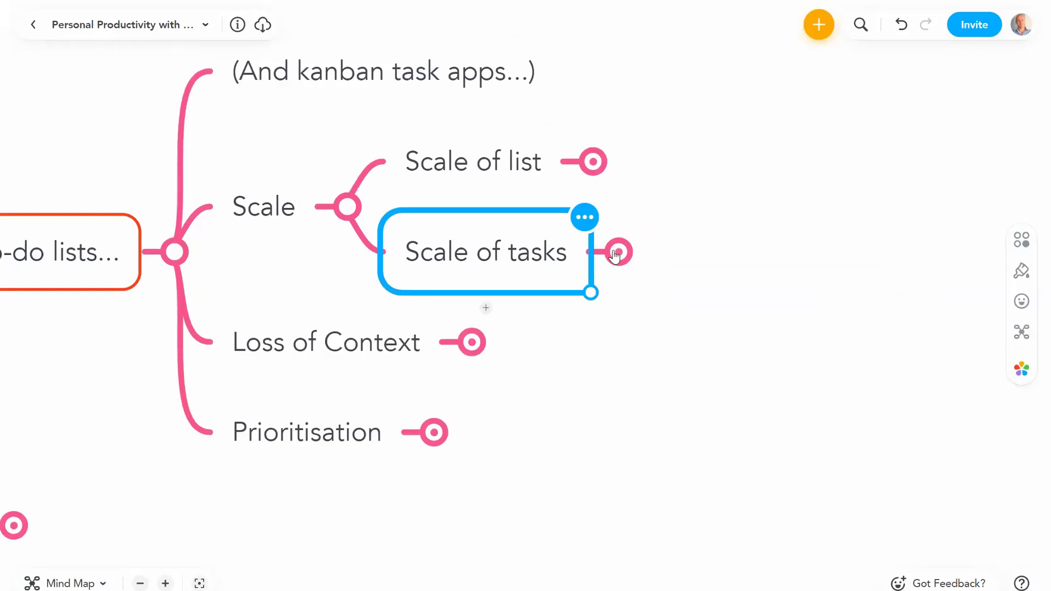
drag(610, 371, 694, 349)
Step: Fold away Scale and expand Loss of Context to show 'Actions in isolation' and 'Lose'
click(355, 186)
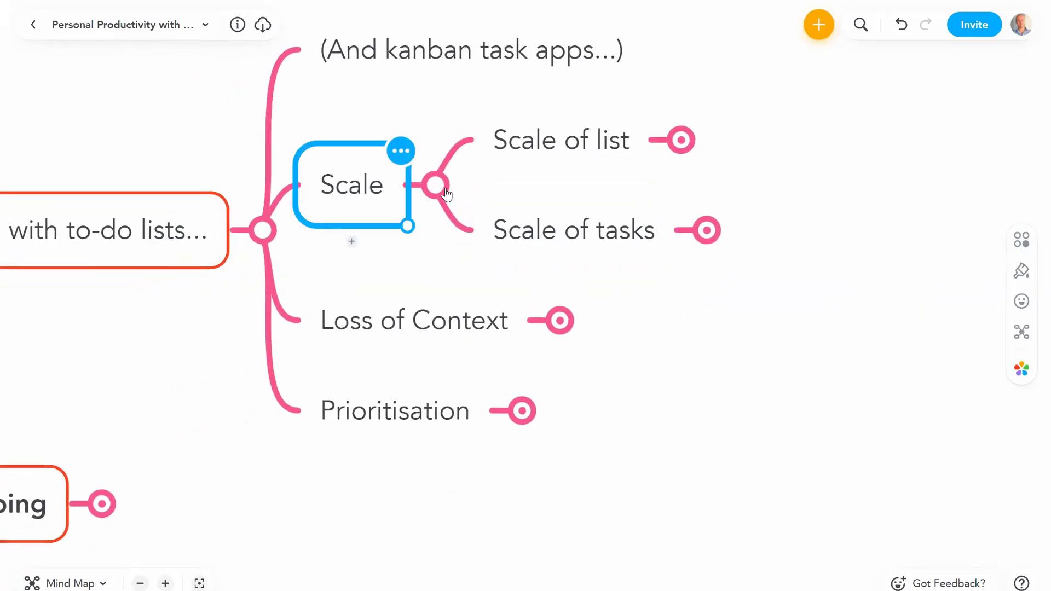
click(437, 186)
click(461, 275)
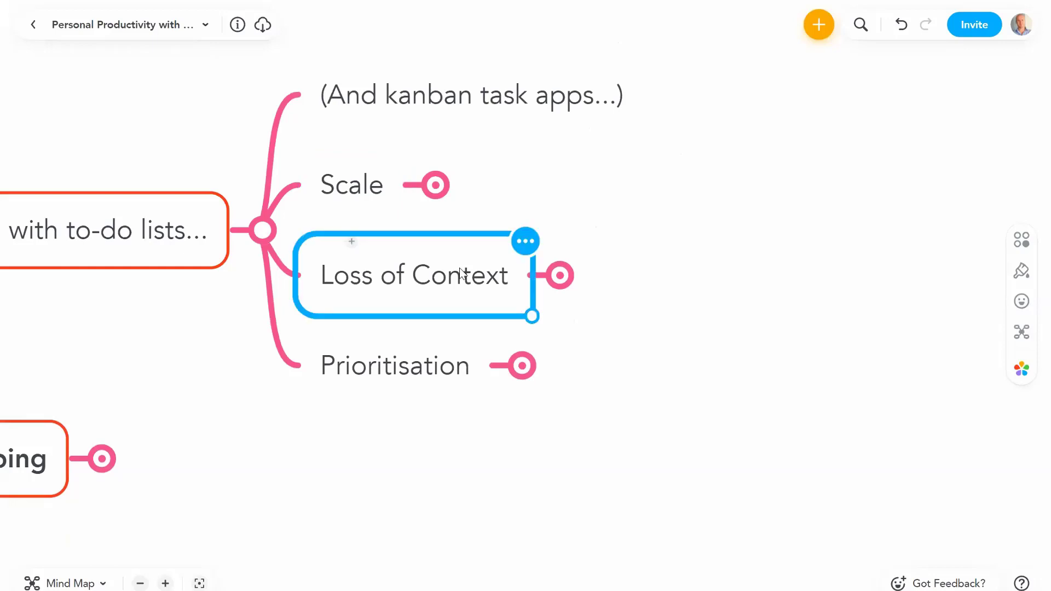
click(559, 276)
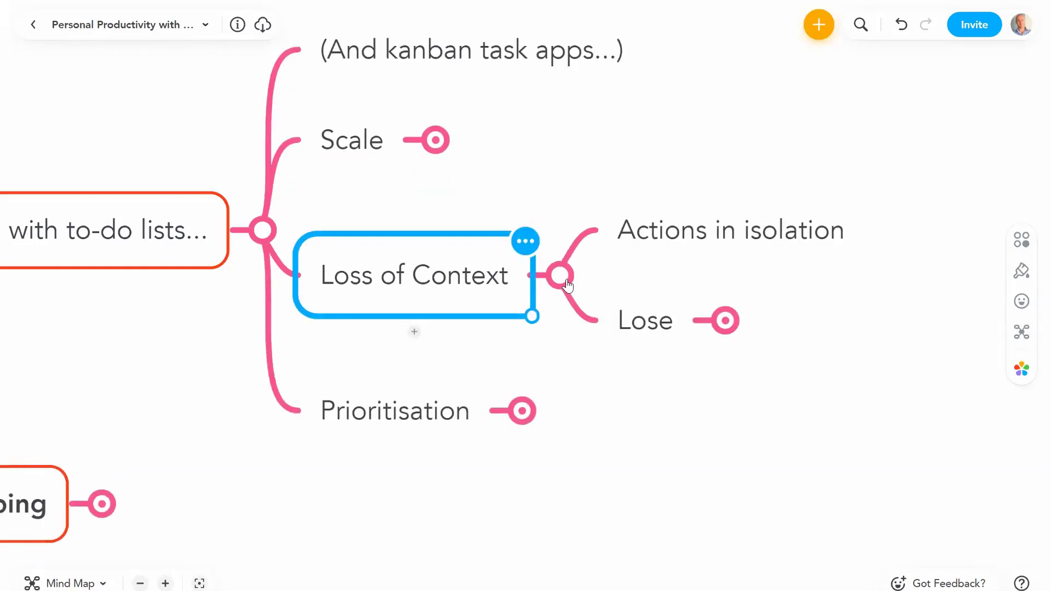
click(729, 234)
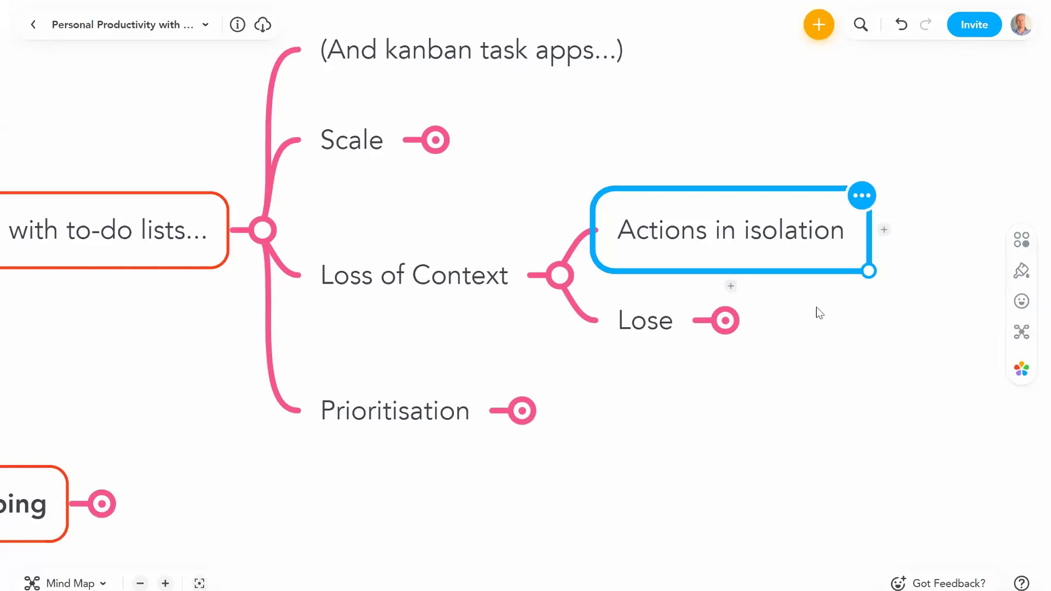
Step: Expand Lose to view Bigger picture and Connected tasks, then collapse Lose and Loss of Context
click(725, 320)
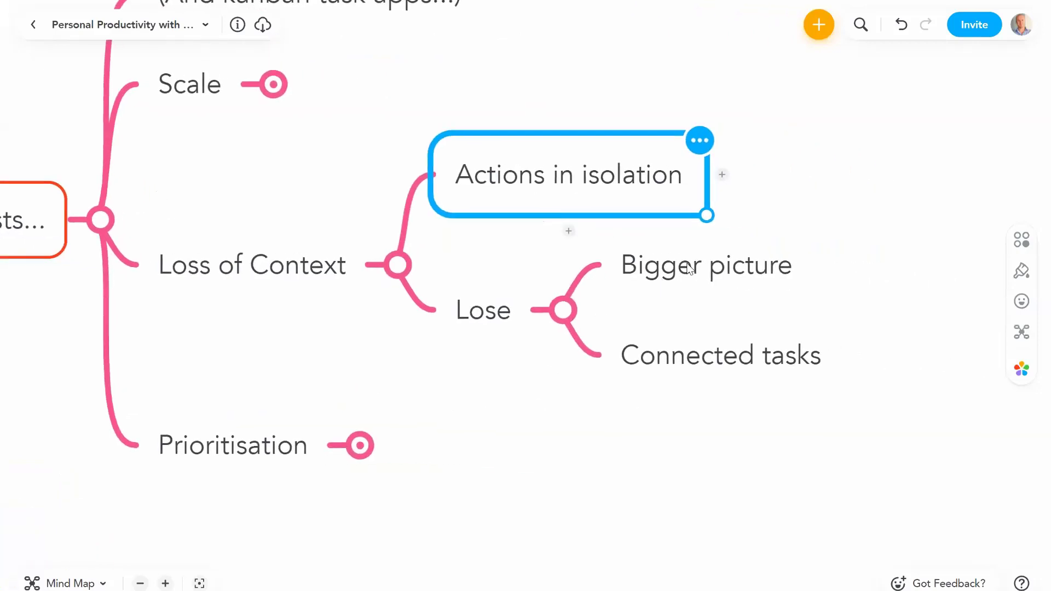
click(689, 268)
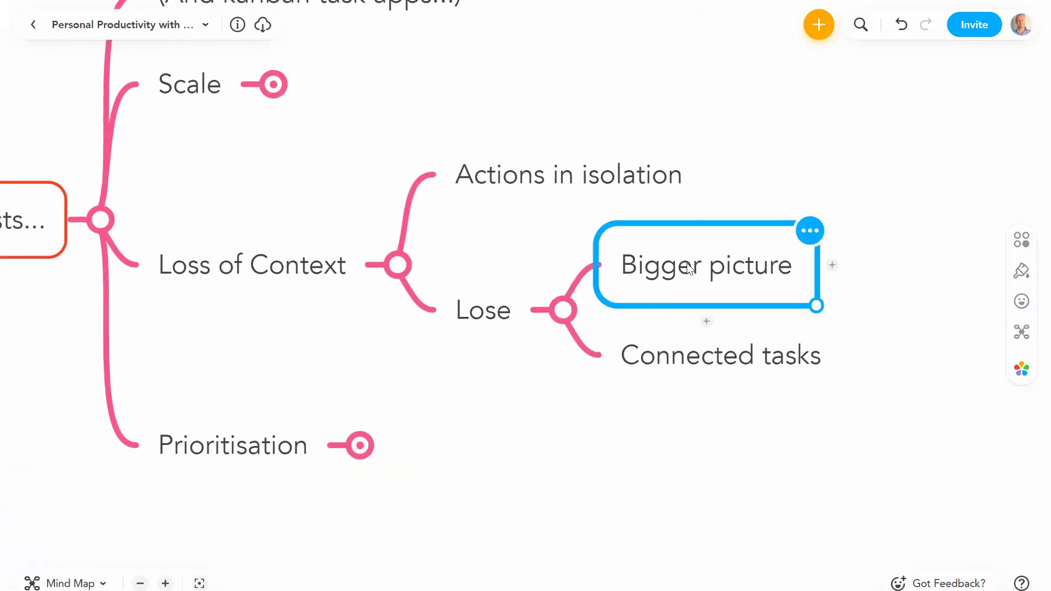
click(675, 366)
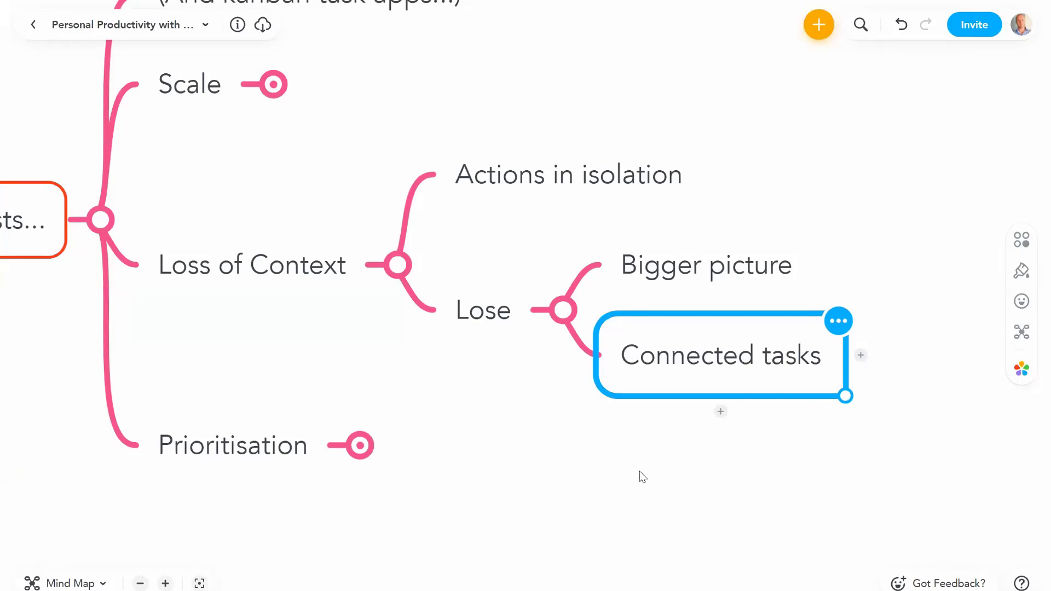
click(558, 313)
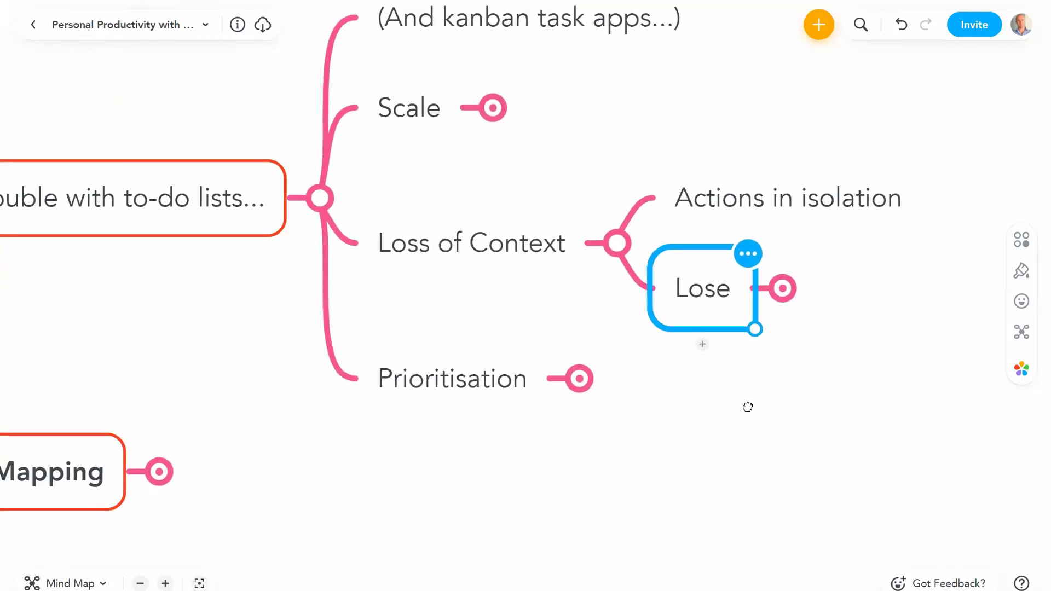
click(569, 265)
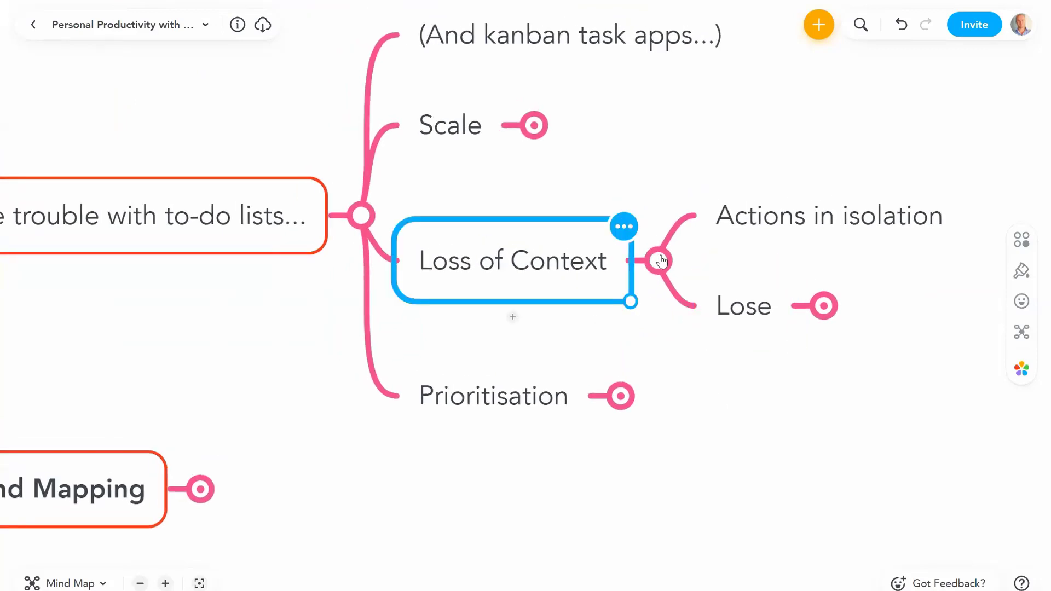
click(660, 267)
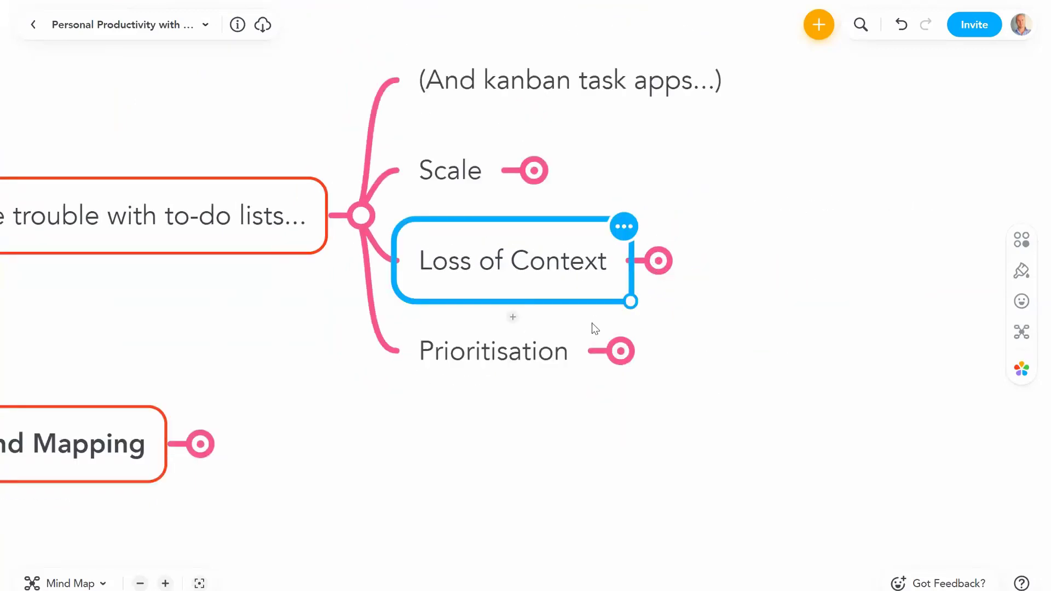
click(493, 353)
drag(534, 455, 574, 425)
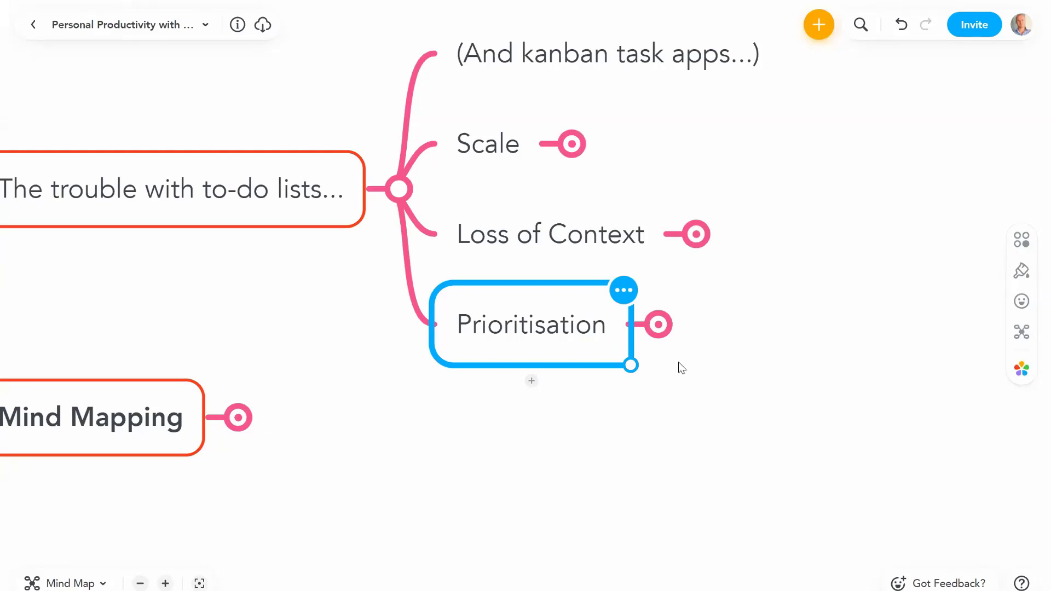
scroll(607, 342, right, 3)
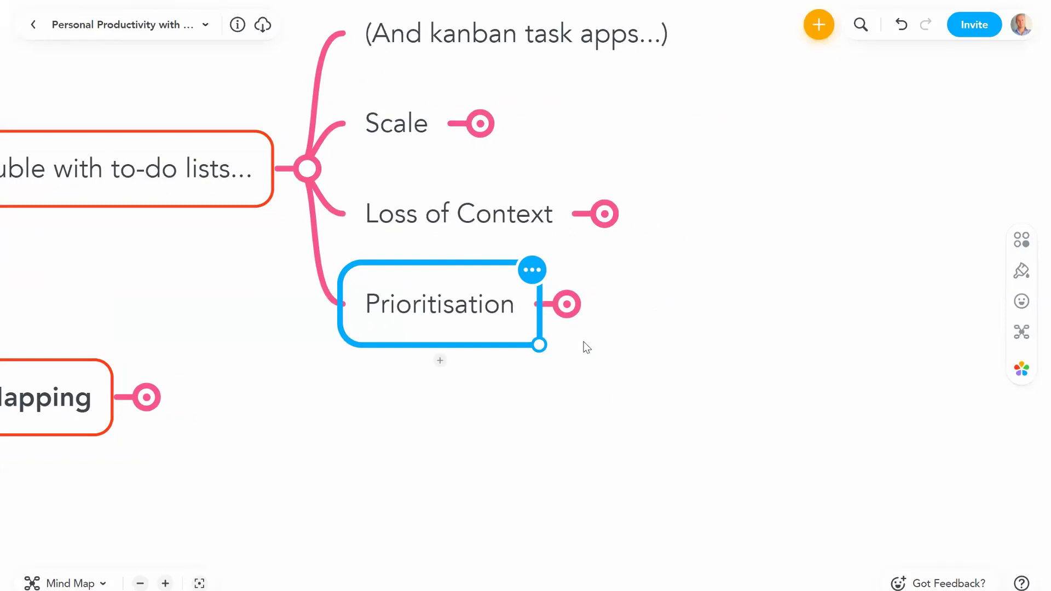
click(567, 304)
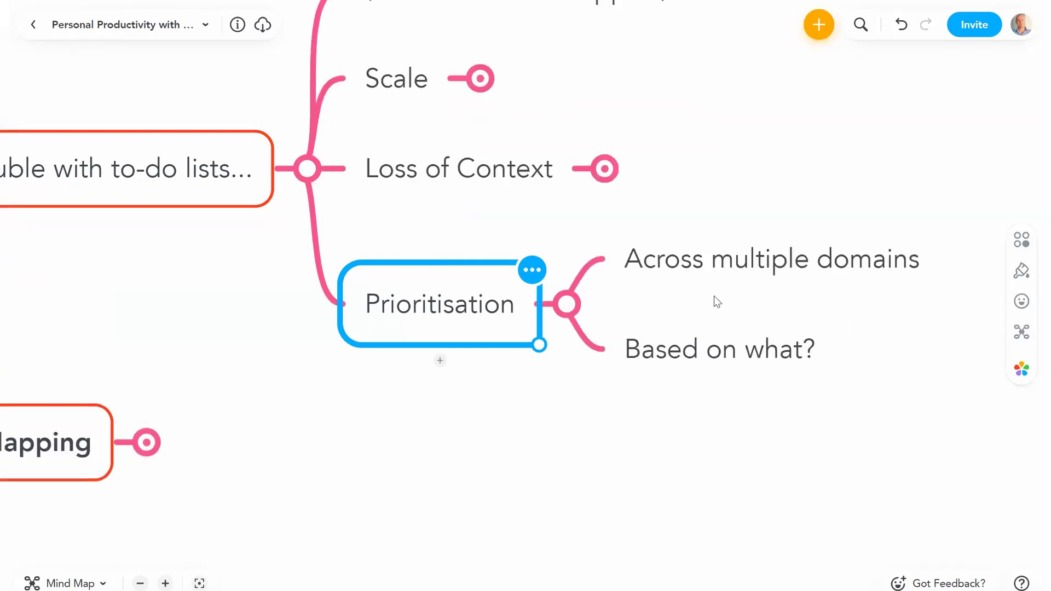
scroll(760, 322, right, 3)
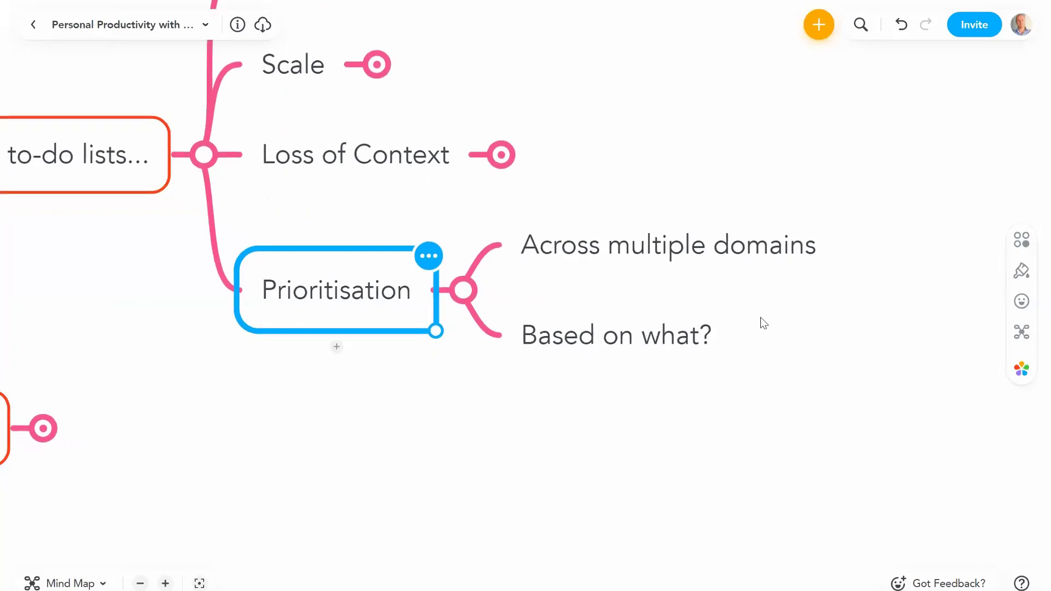
click(713, 254)
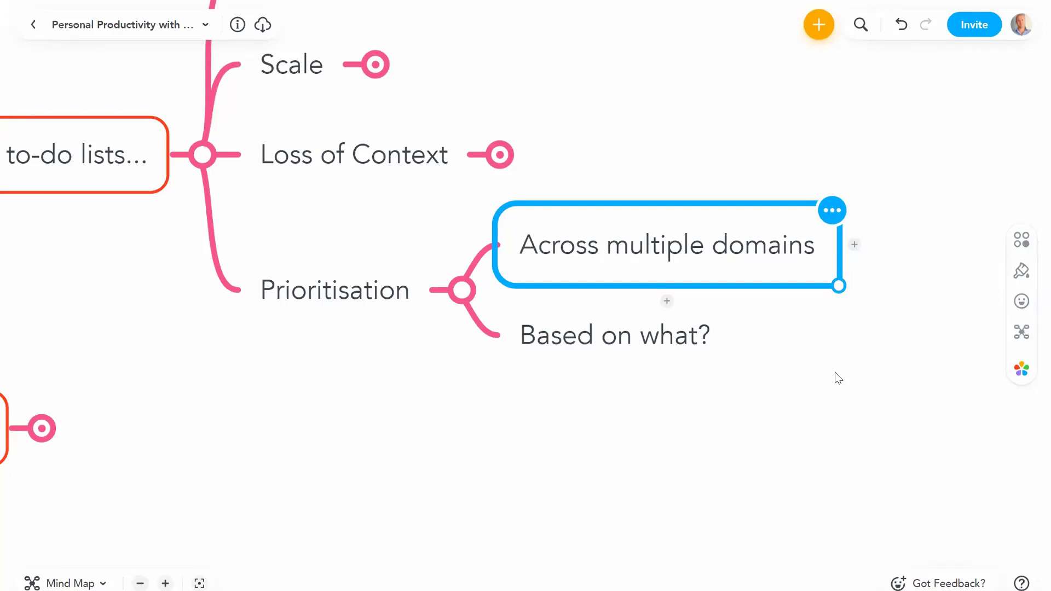
click(641, 336)
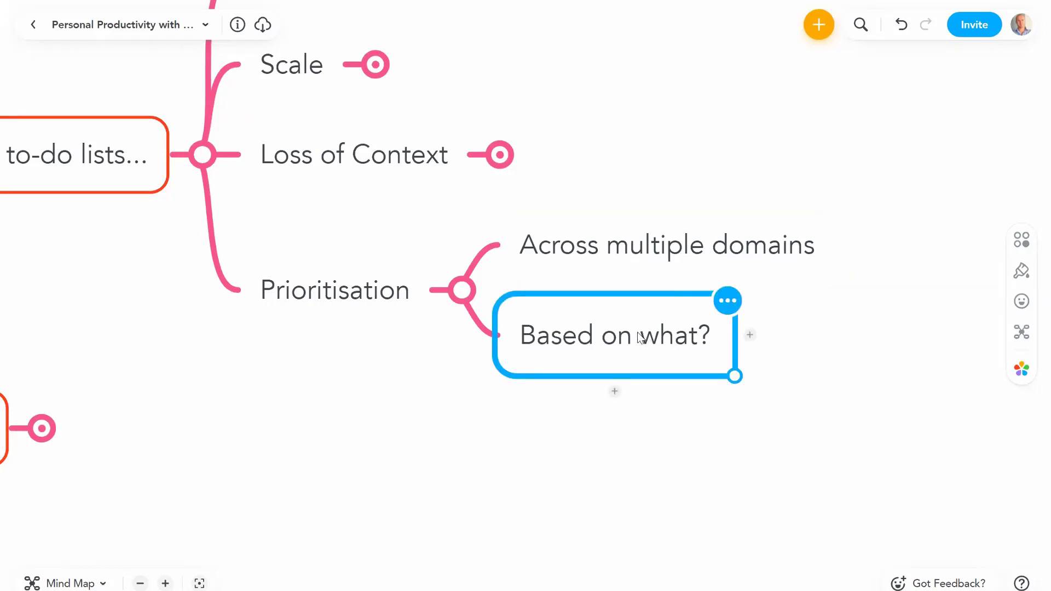
click(457, 401)
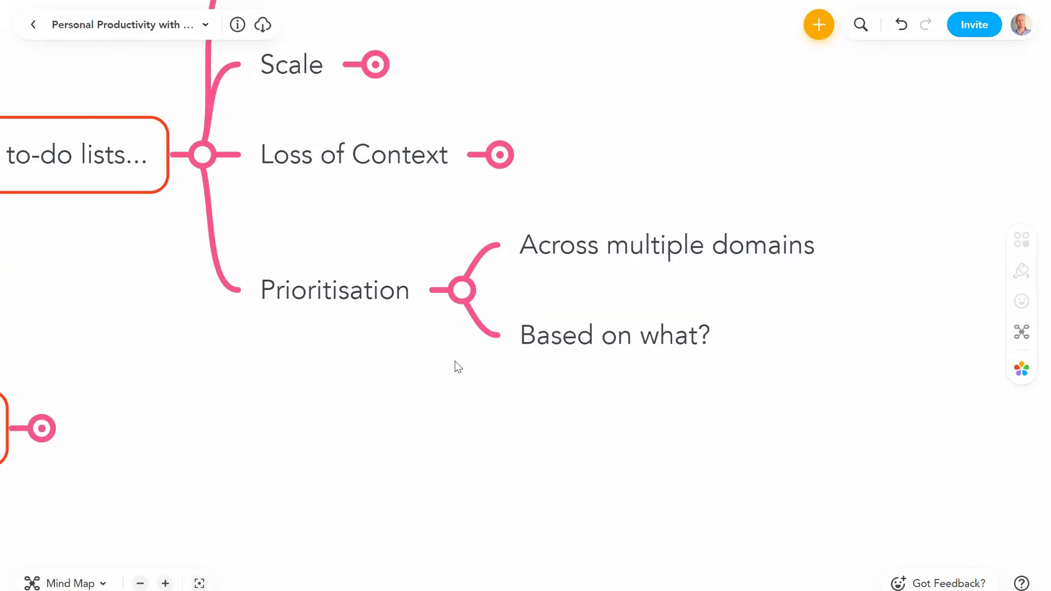
click(461, 290)
drag(496, 409, 627, 421)
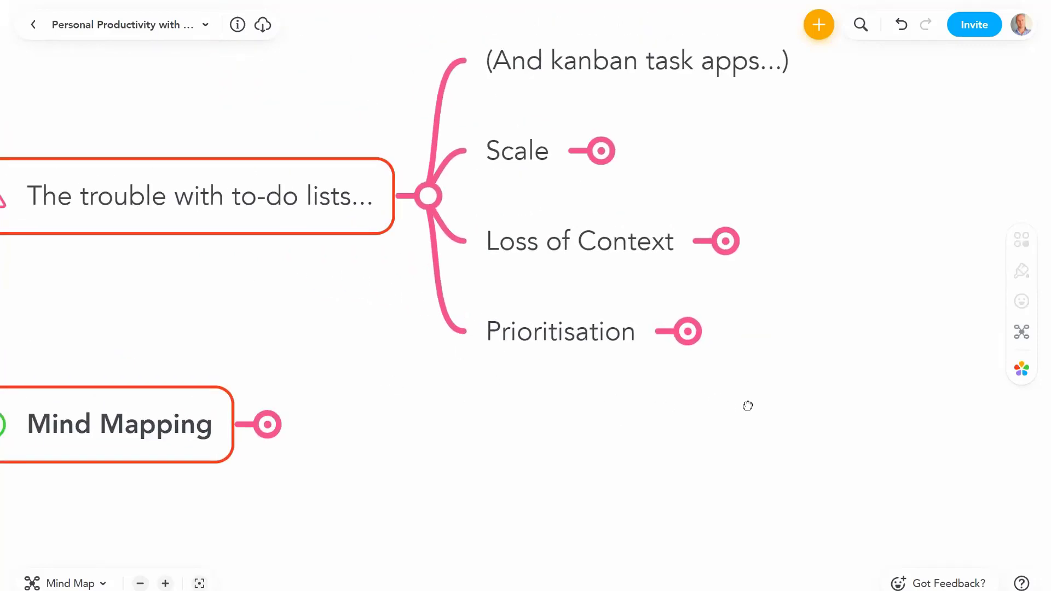
click(523, 195)
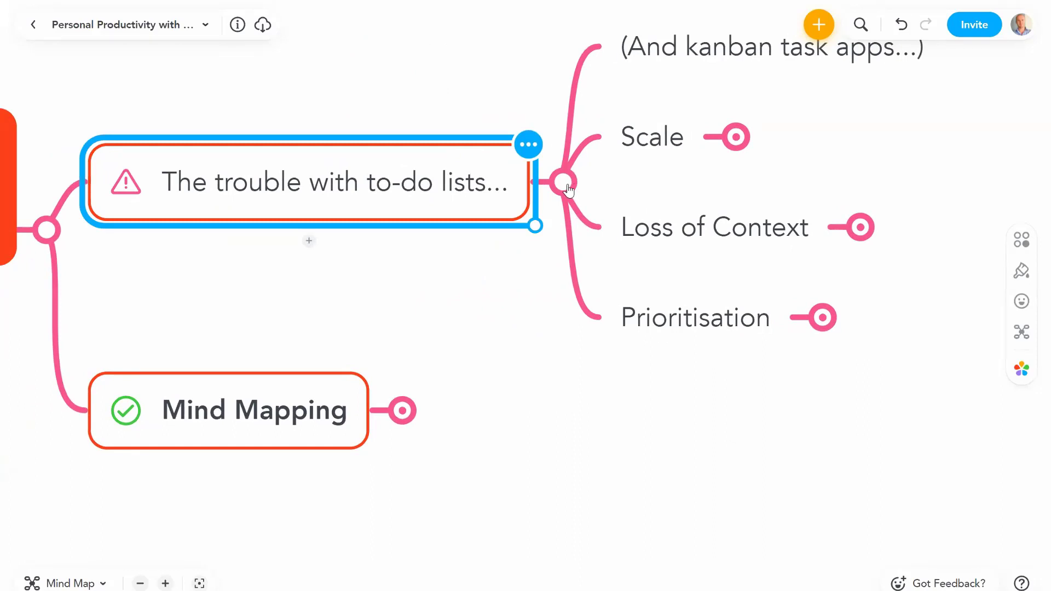
Step: Collapse the to-do lists branch and expand Mind Mapping and its Single view subtopic
click(569, 189)
click(422, 272)
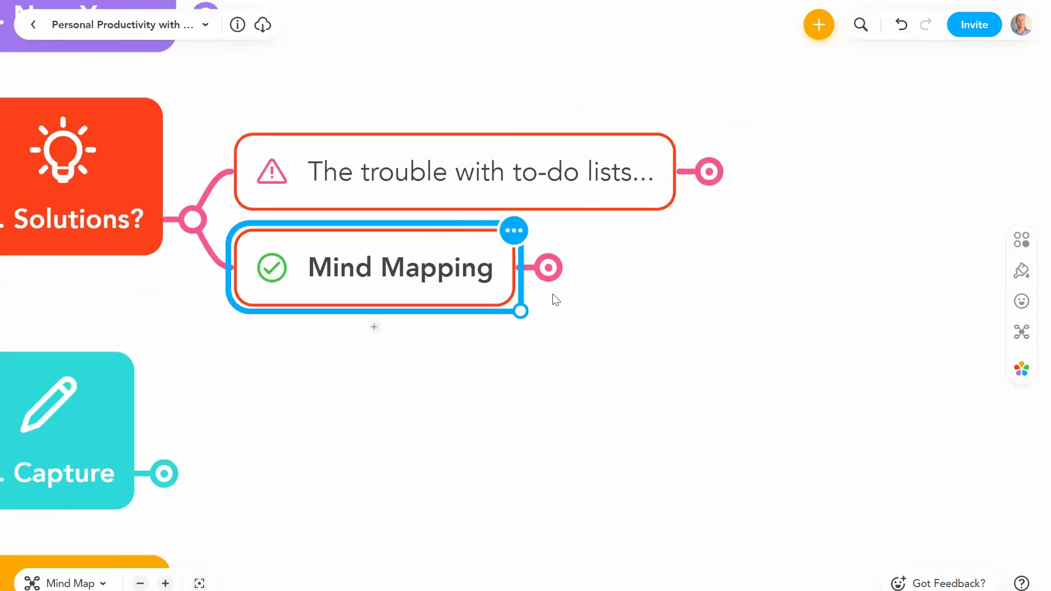
click(549, 268)
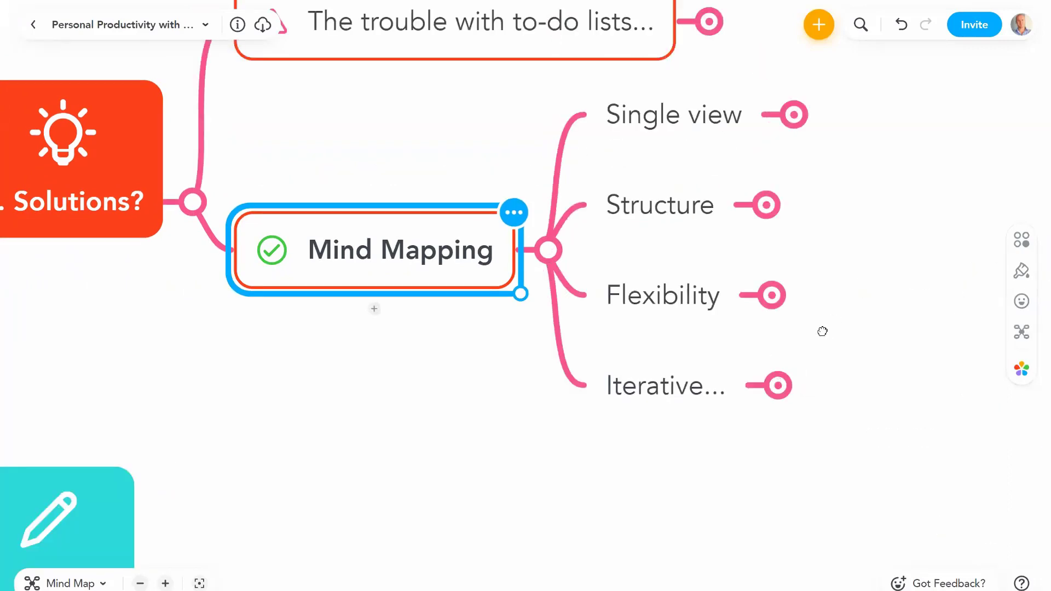
key(Right)
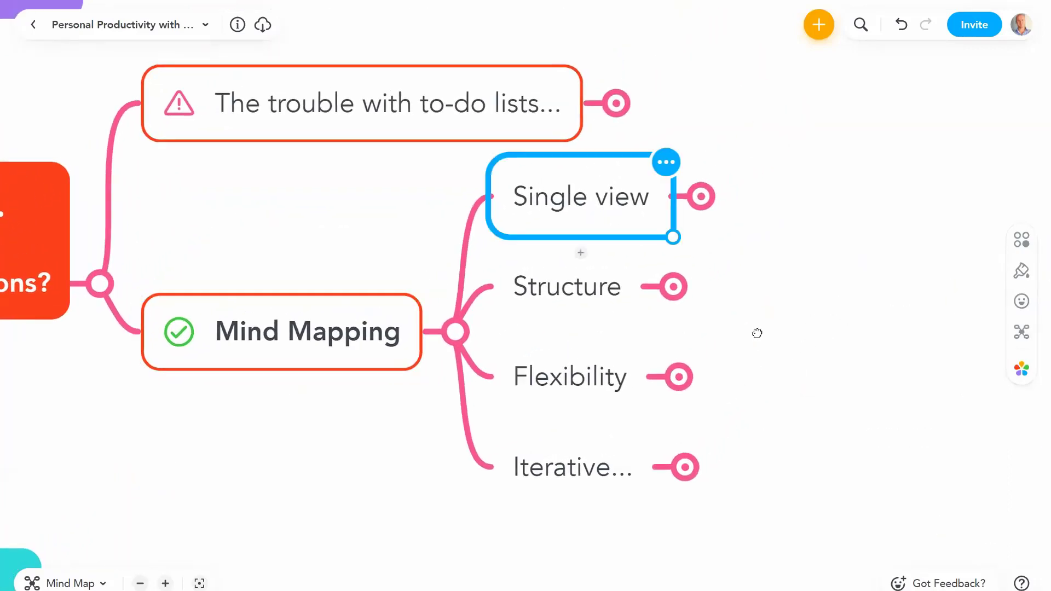
click(622, 225)
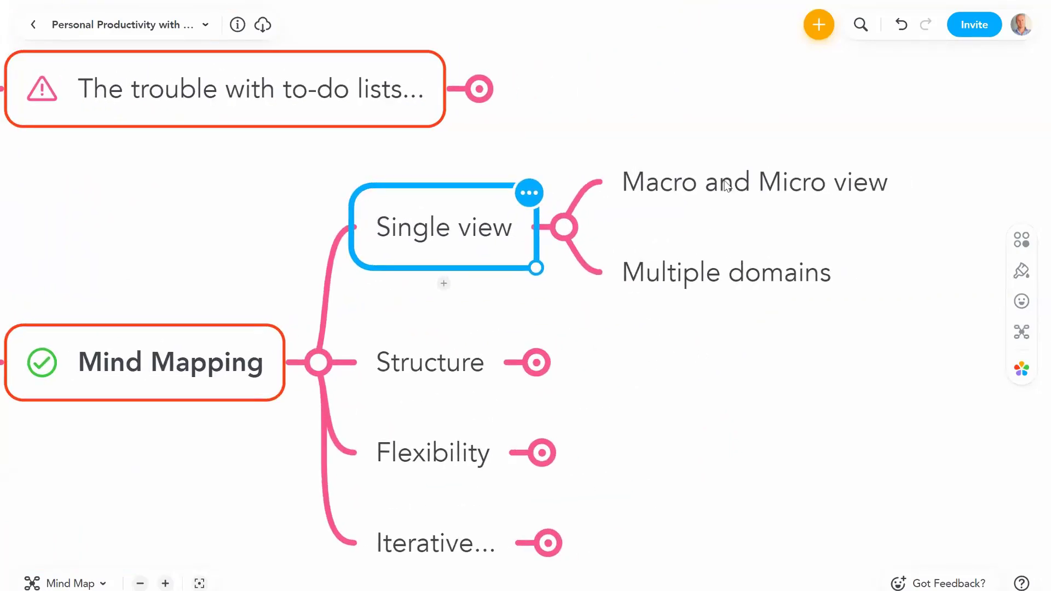
Step: Inspect the 'Macro and Micro view' text without changing it, then zoom out the map
click(726, 186)
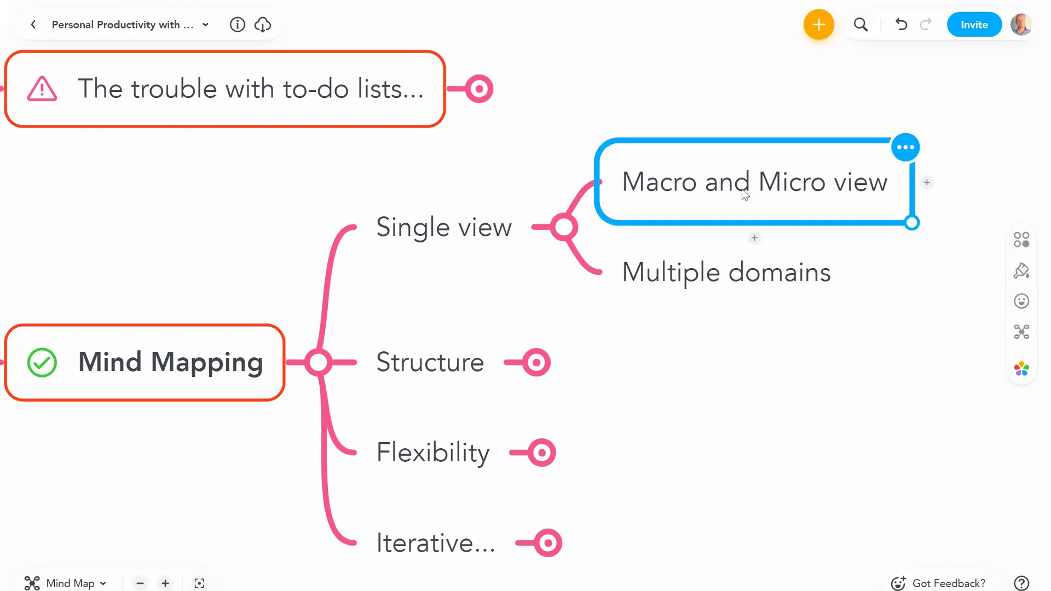
double_click(768, 185)
drag(767, 185, 887, 183)
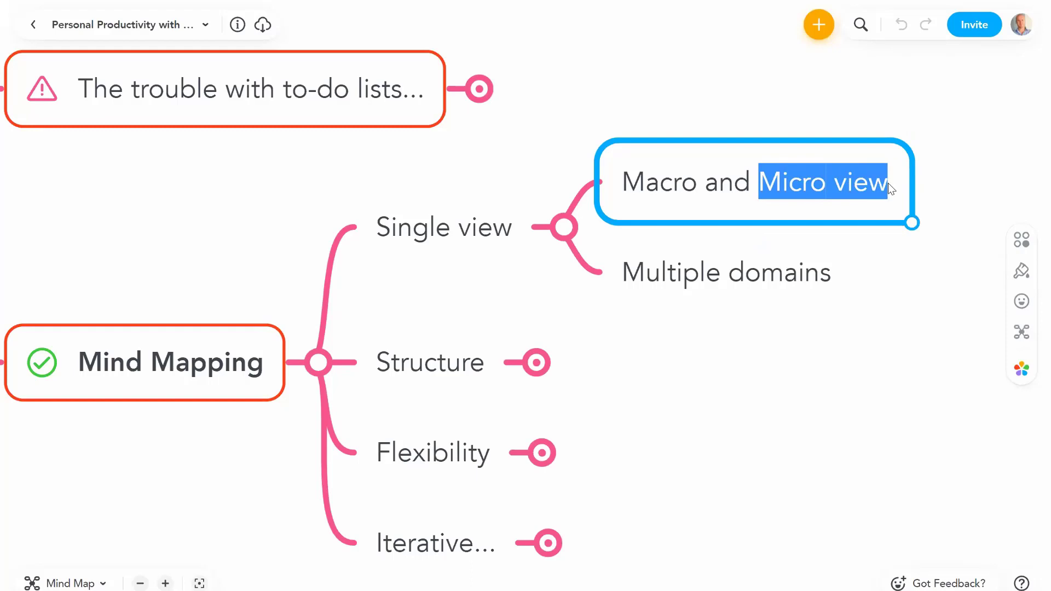
click(775, 263)
click(690, 199)
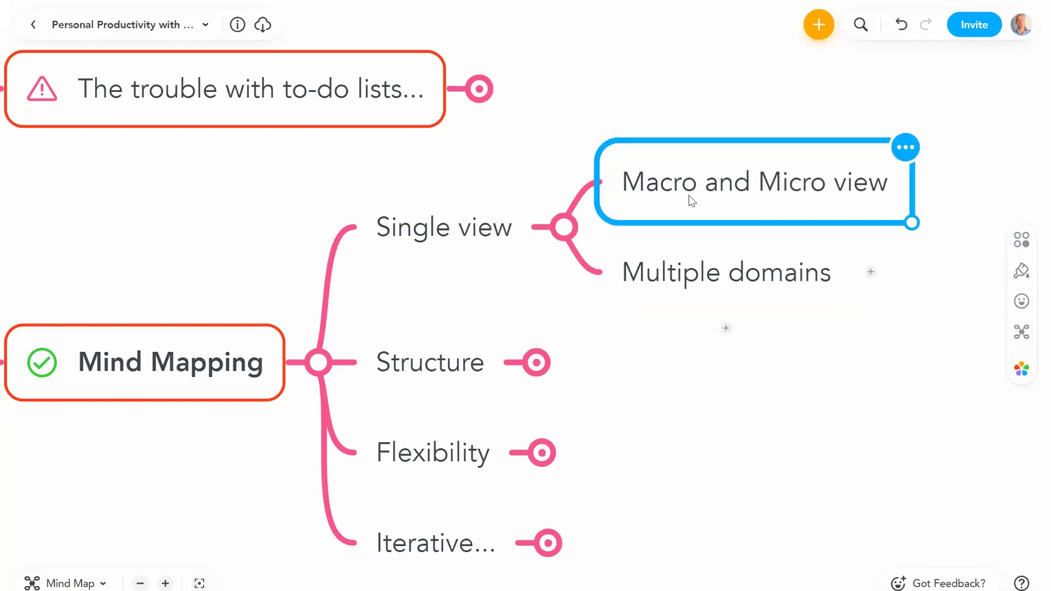
click(140, 583)
Step: Fold away 'Macro and Micro view' and 'Multiple domains' by collapsing the Single view topic
click(140, 583)
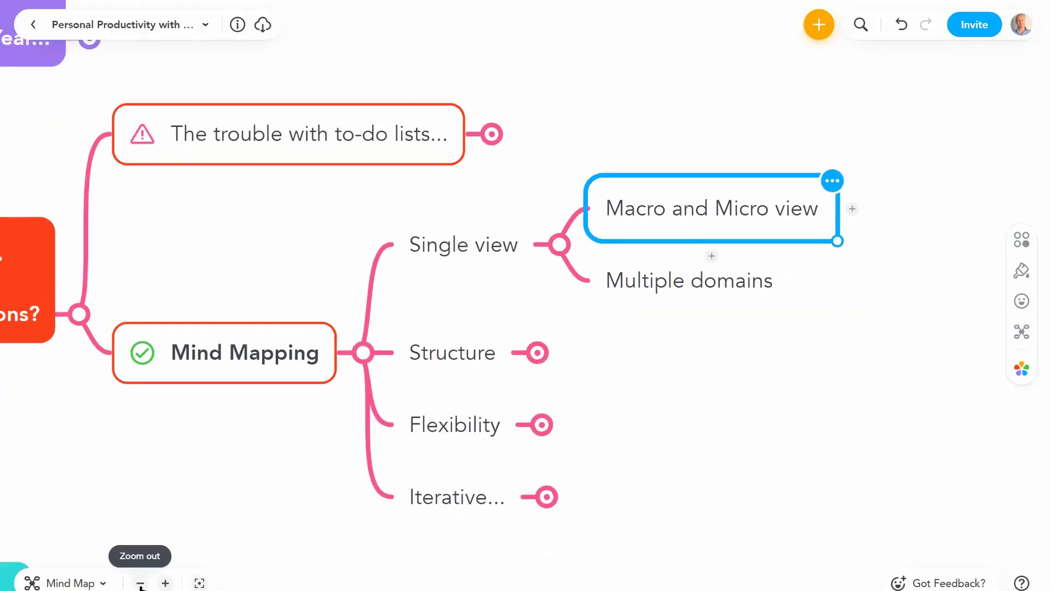
click(139, 583)
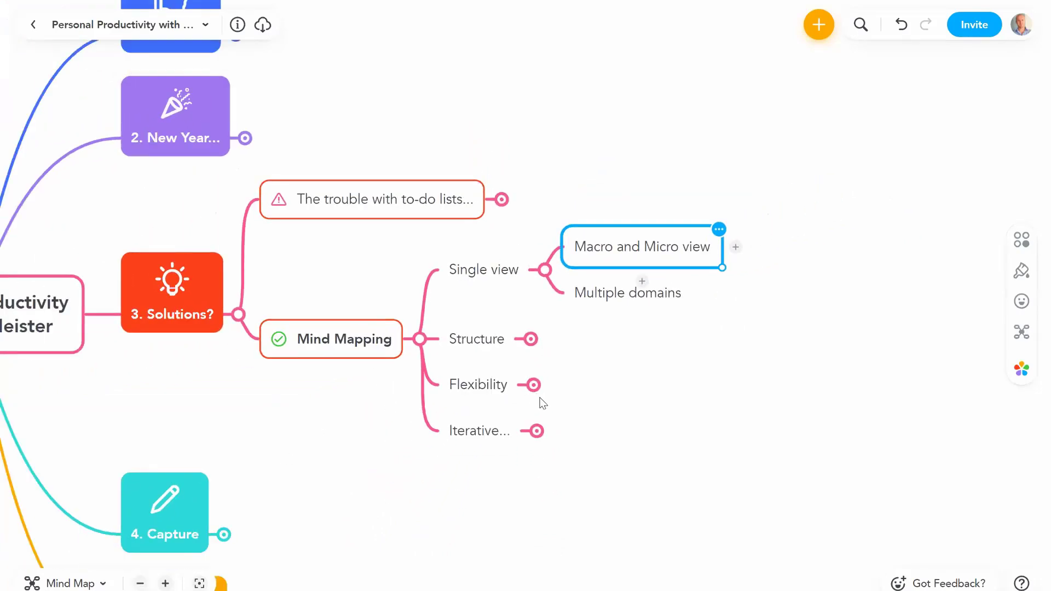
scroll(541, 403, left, 5)
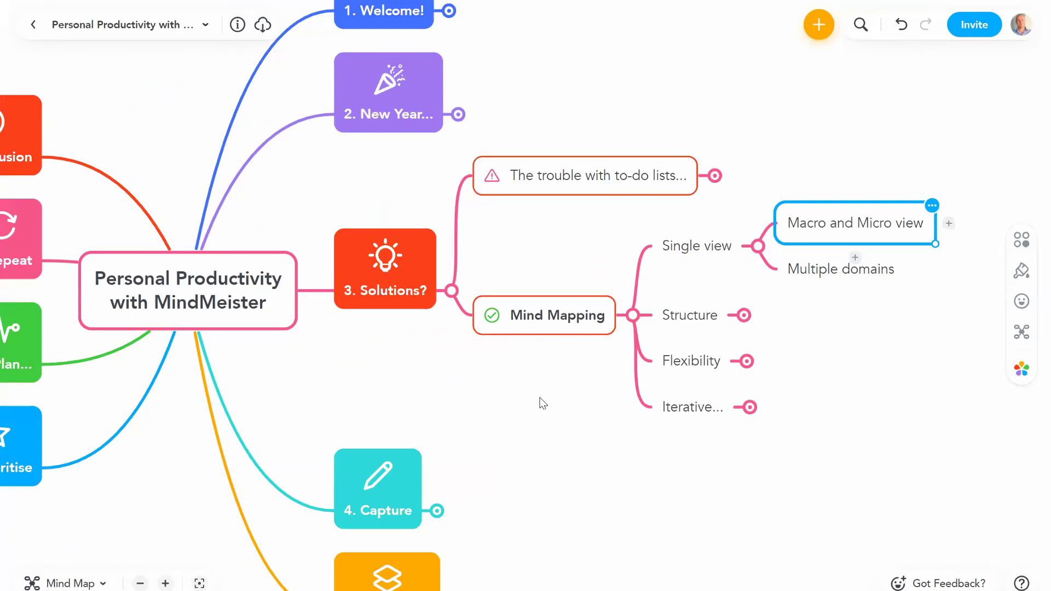
scroll(255, 538, right, 1)
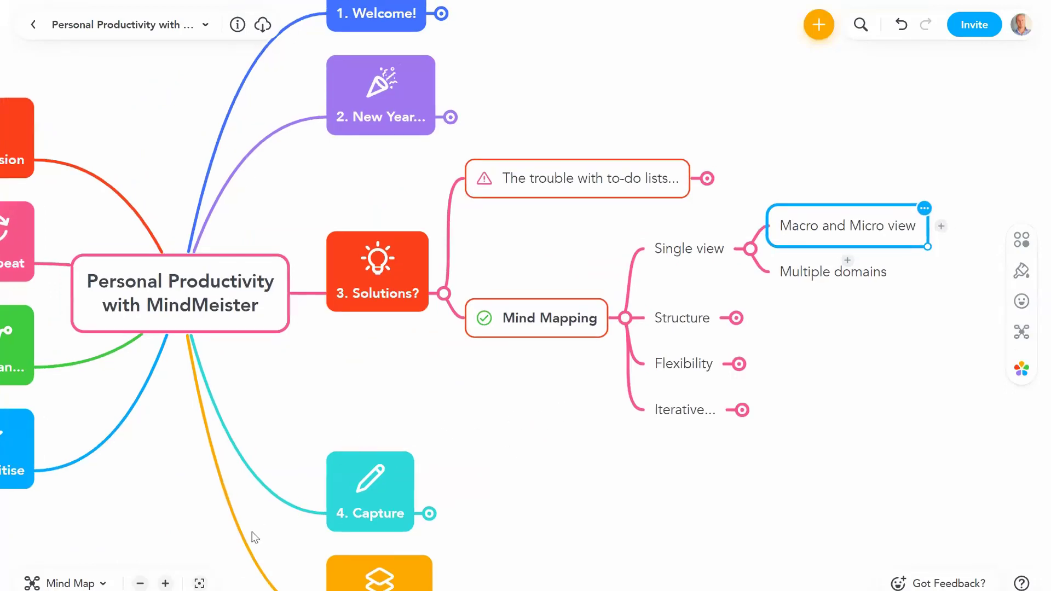
scroll(255, 538, right, 5)
click(159, 585)
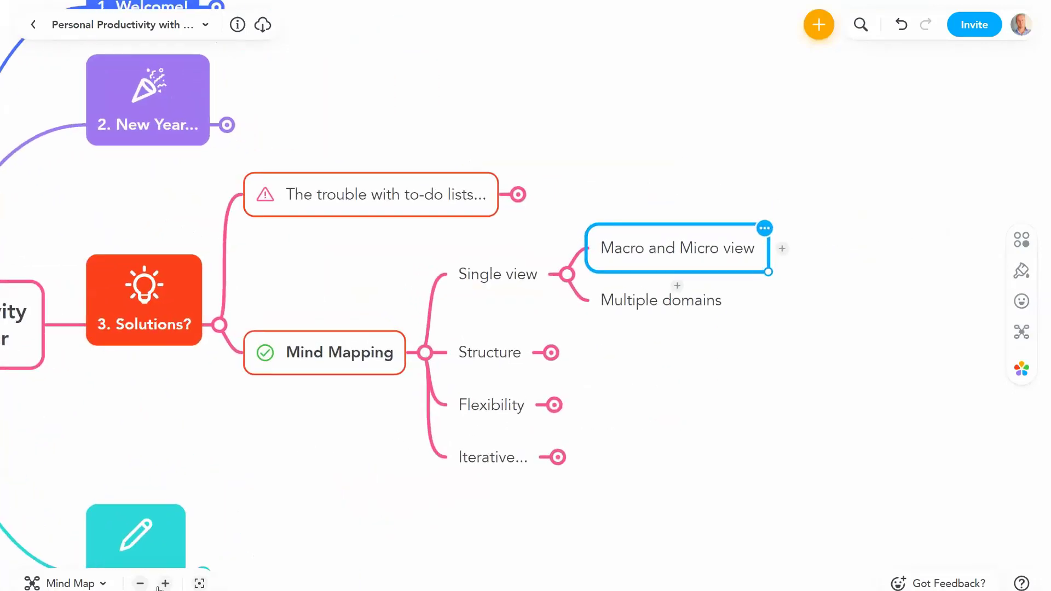
key(Down)
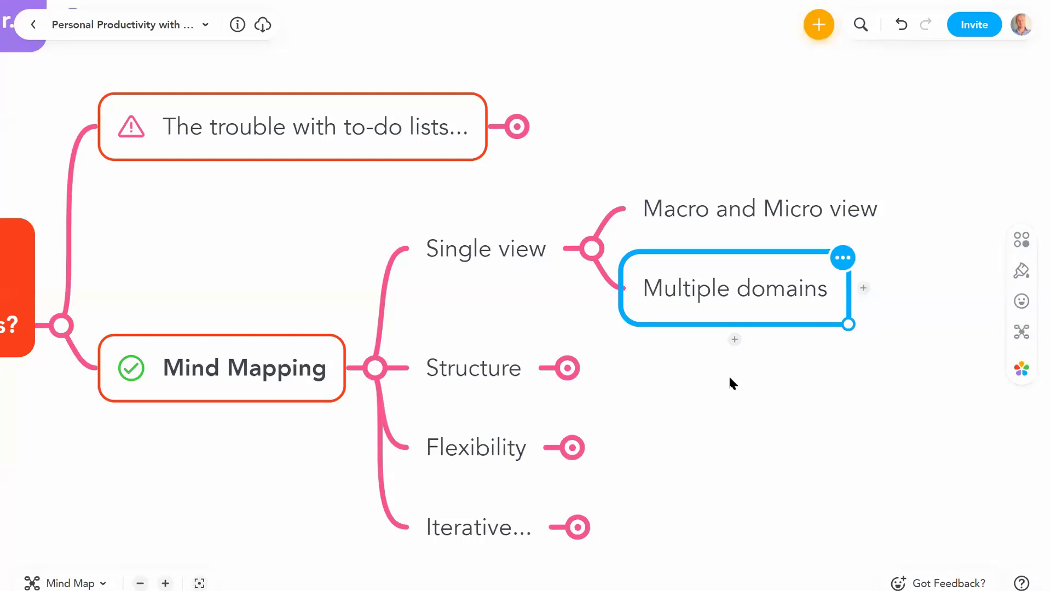
click(513, 251)
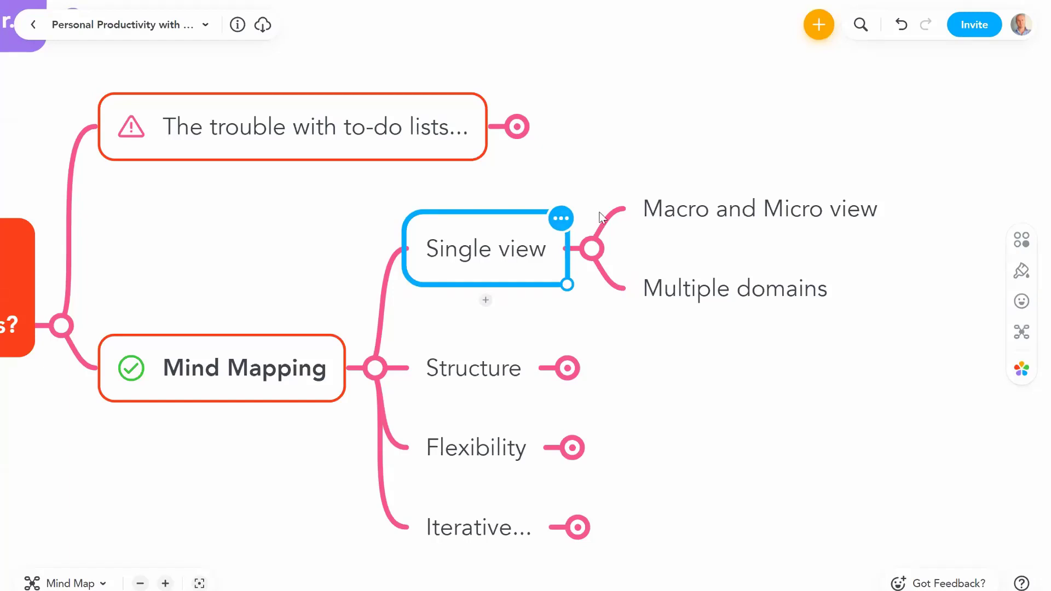
click(592, 252)
scroll(556, 277, down, 2)
scroll(556, 277, left, 2)
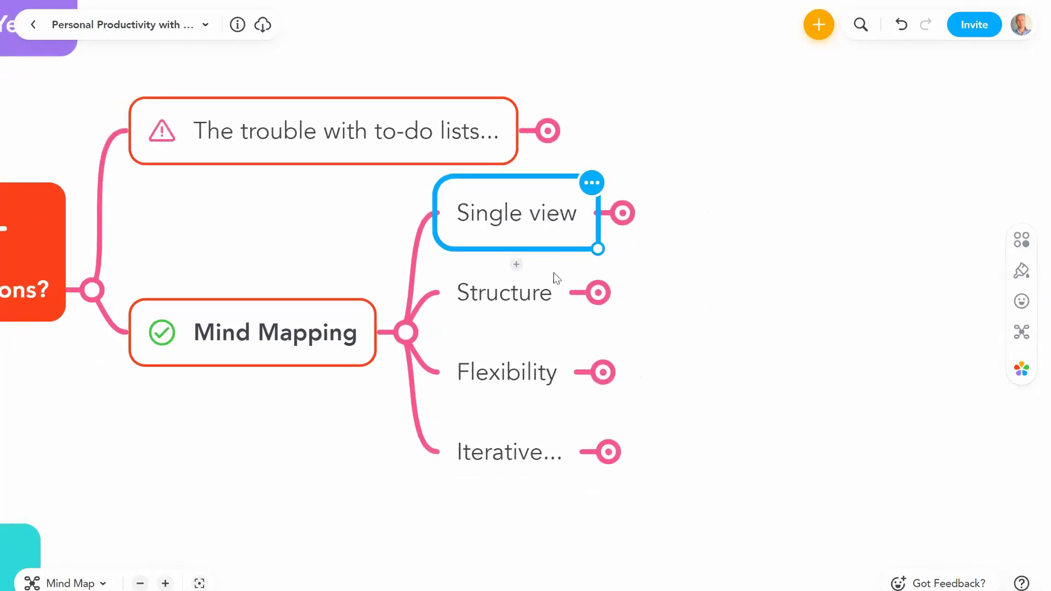
click(548, 277)
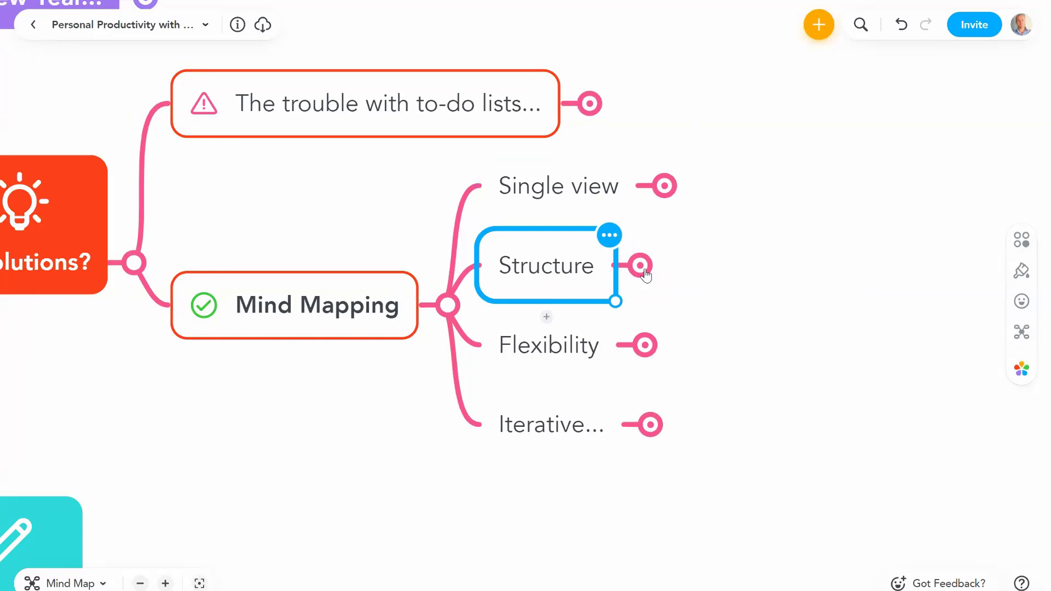
click(641, 266)
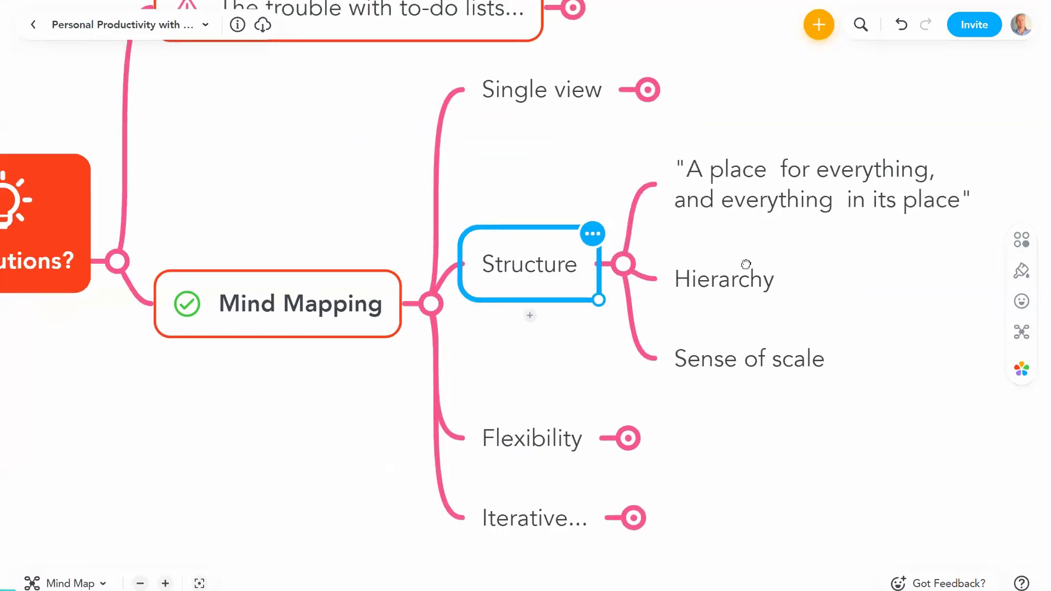
click(725, 182)
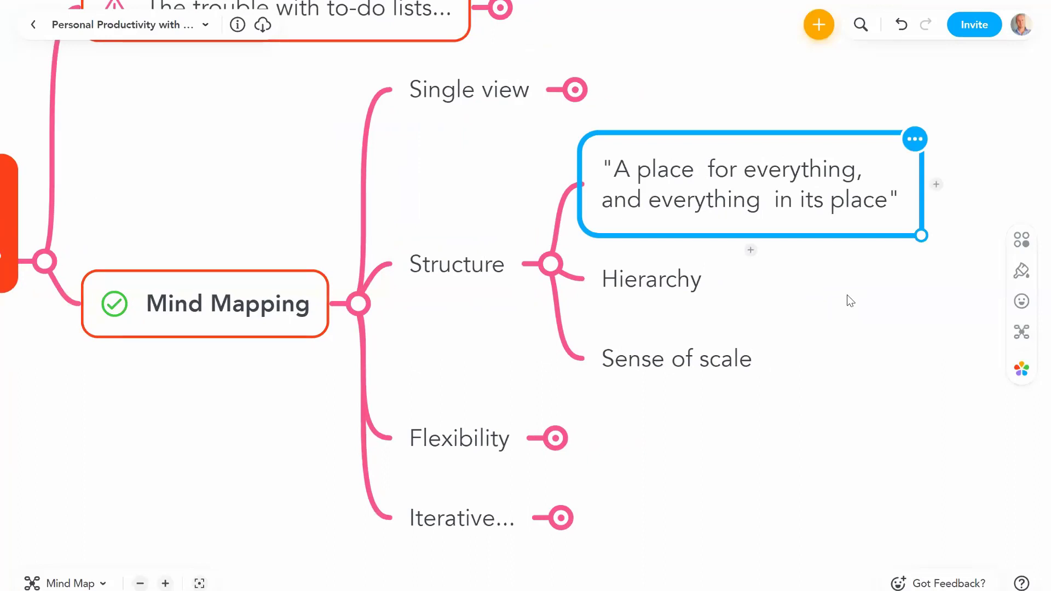
click(668, 281)
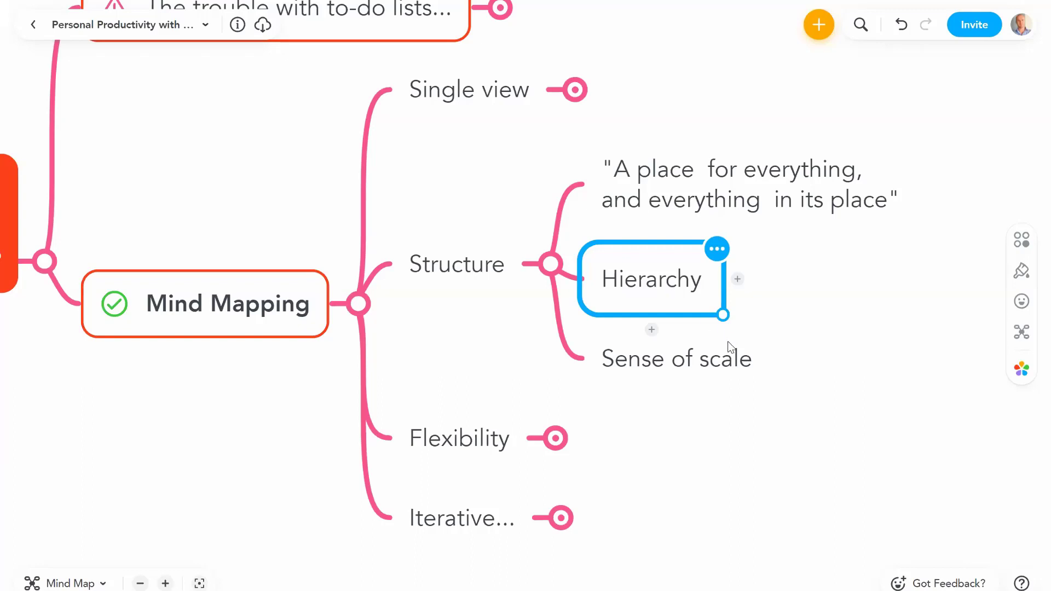
click(723, 359)
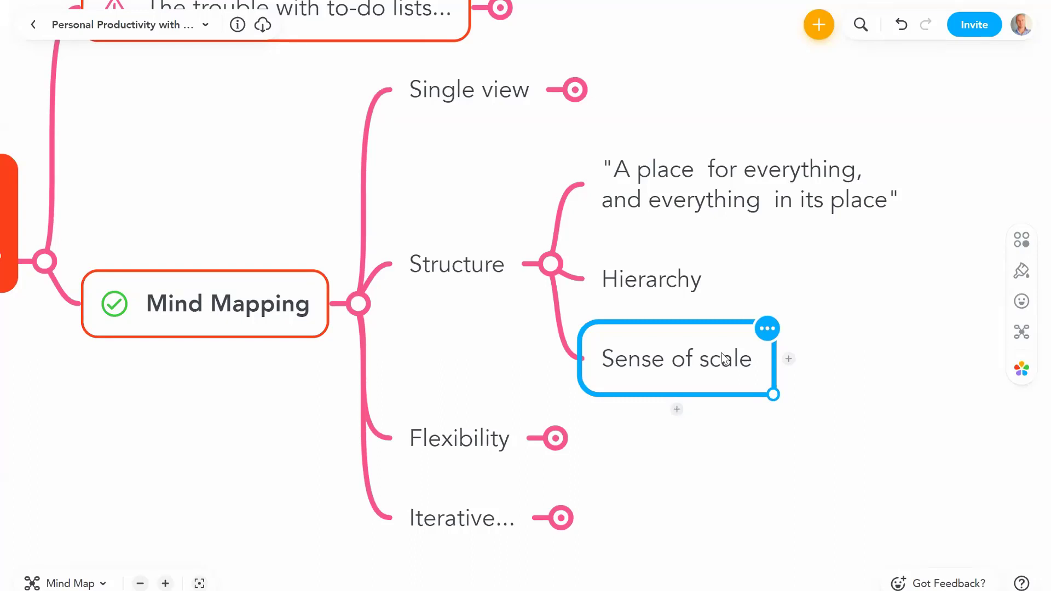
click(493, 265)
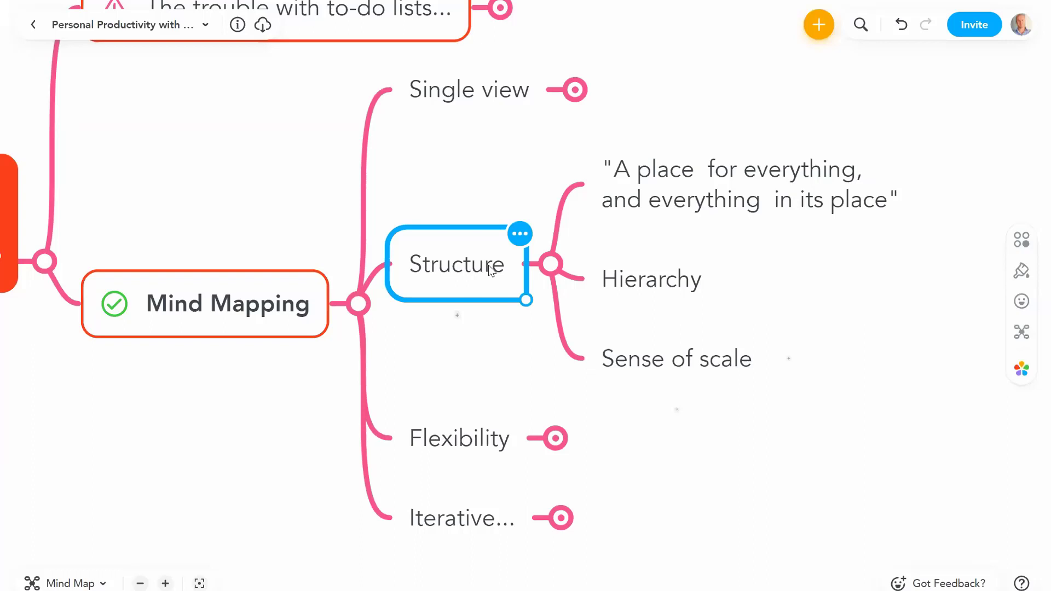
click(550, 265)
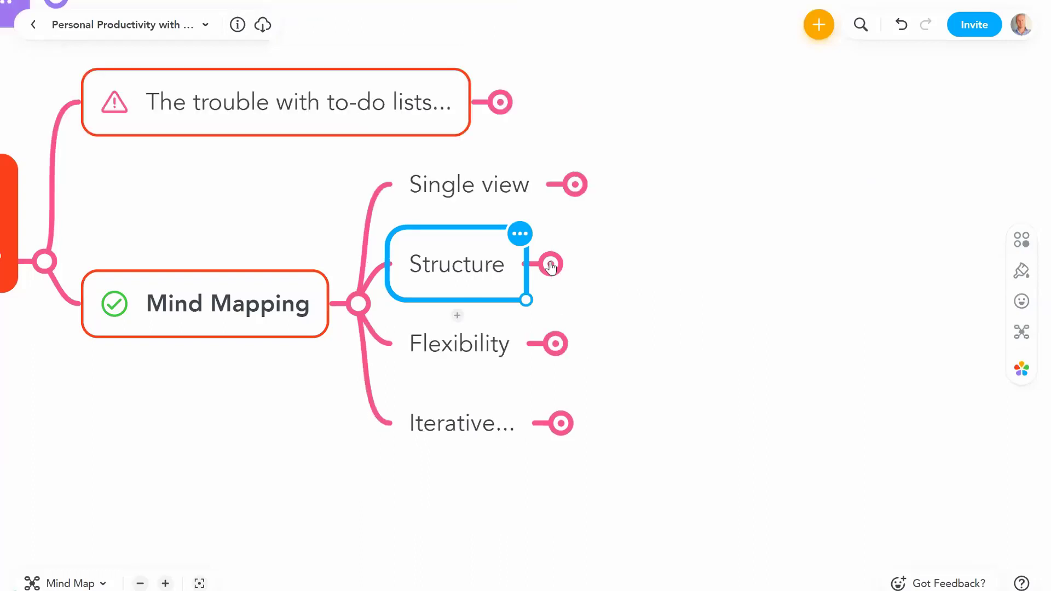
click(493, 344)
Step: Expand Flexibility and add 'Add new topics' and 'Bring more info' under Capture new info
click(556, 345)
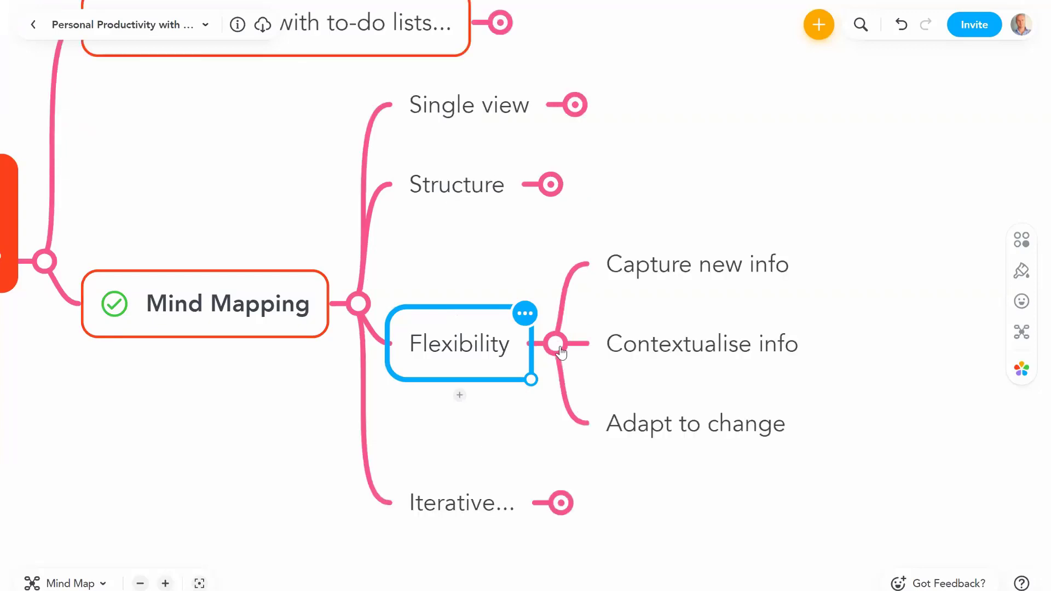
click(718, 268)
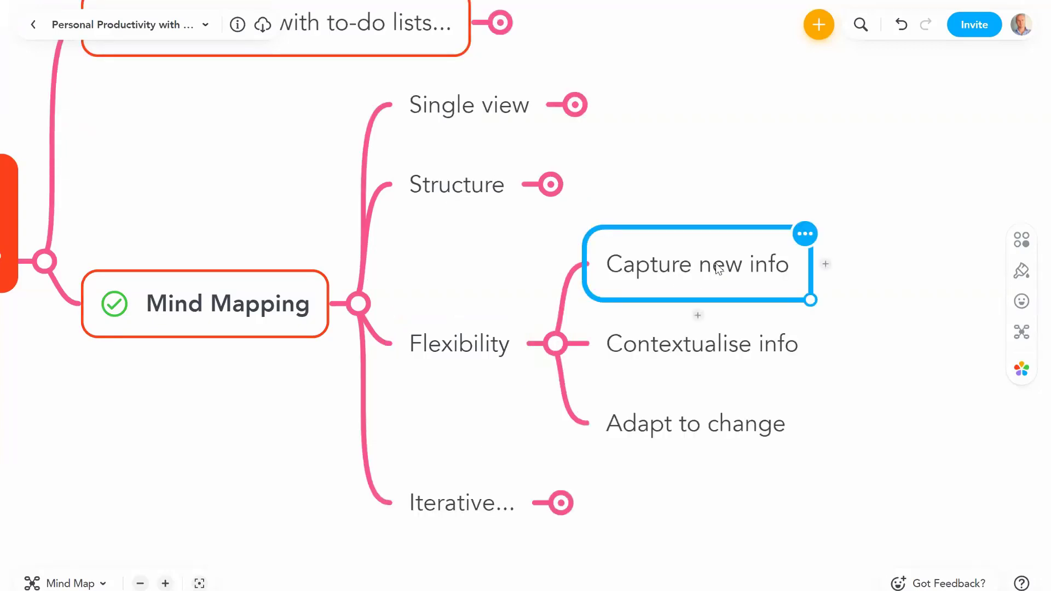
key(Tab)
text(Add new to)
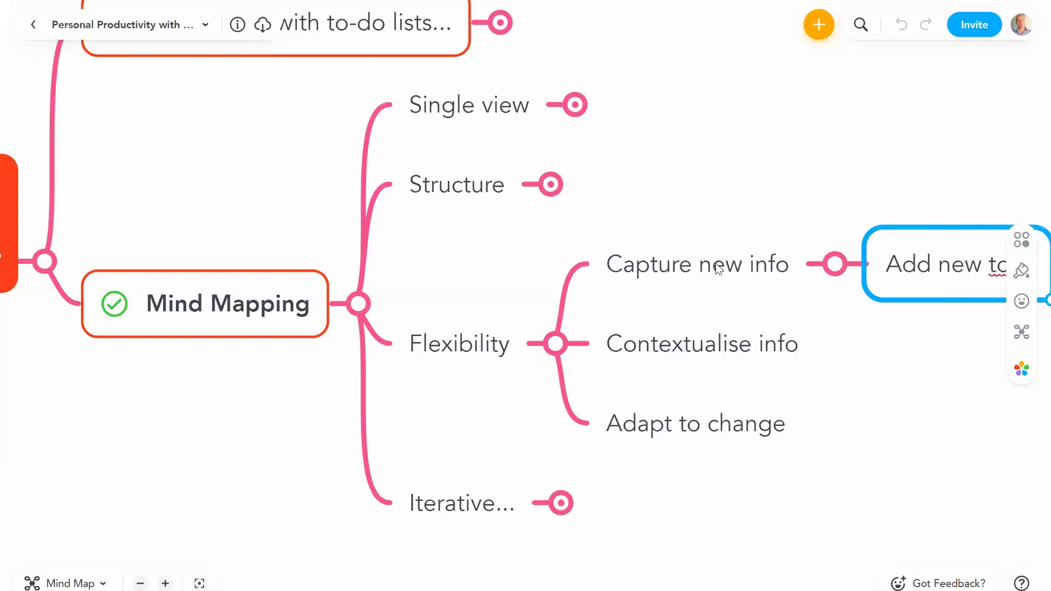
text(pics)
key(Return)
text(Bring)
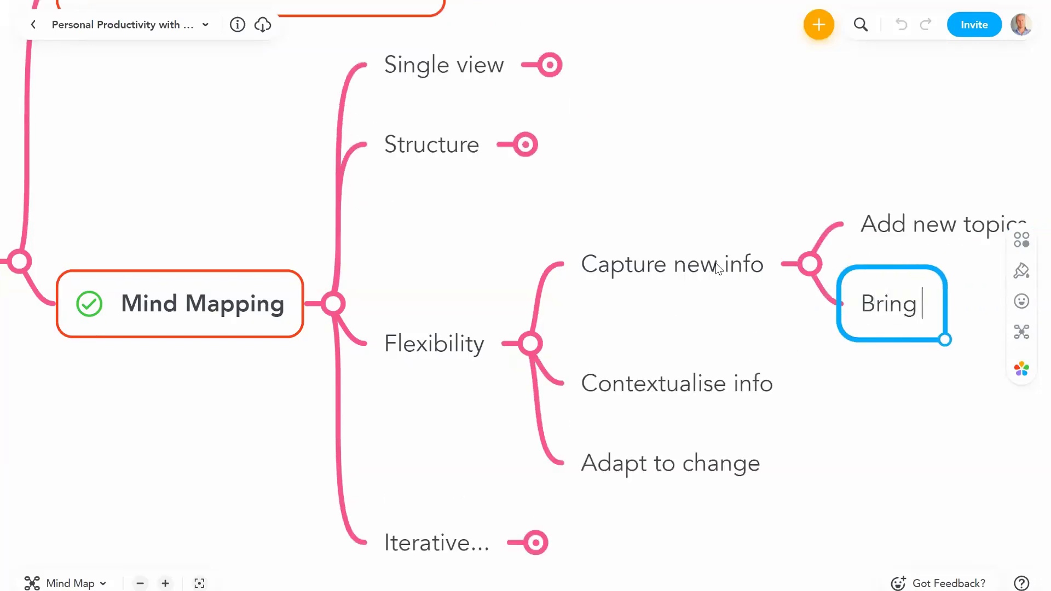
text( more inf)
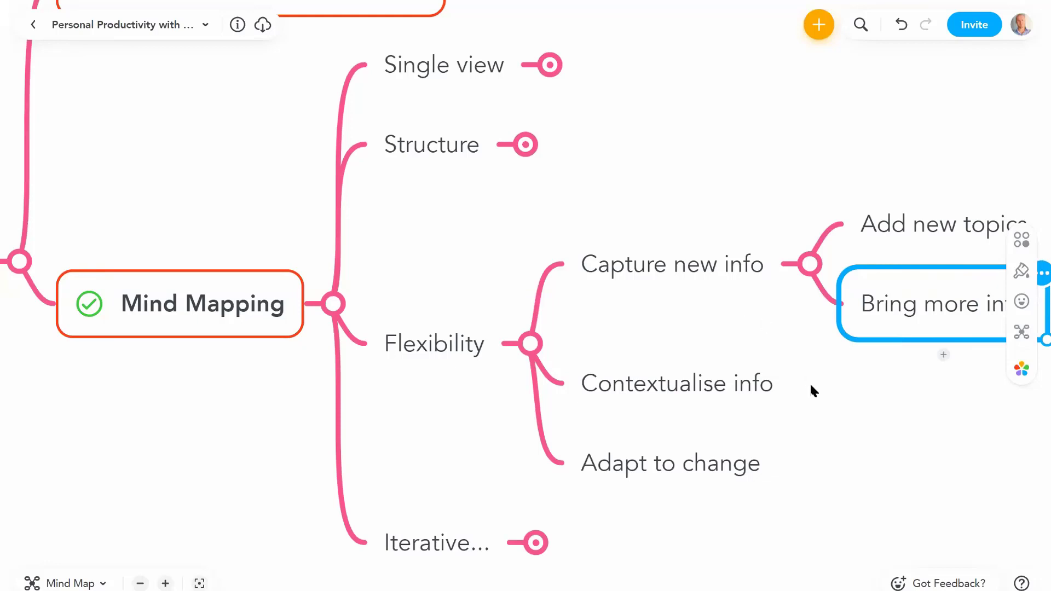
text(o)
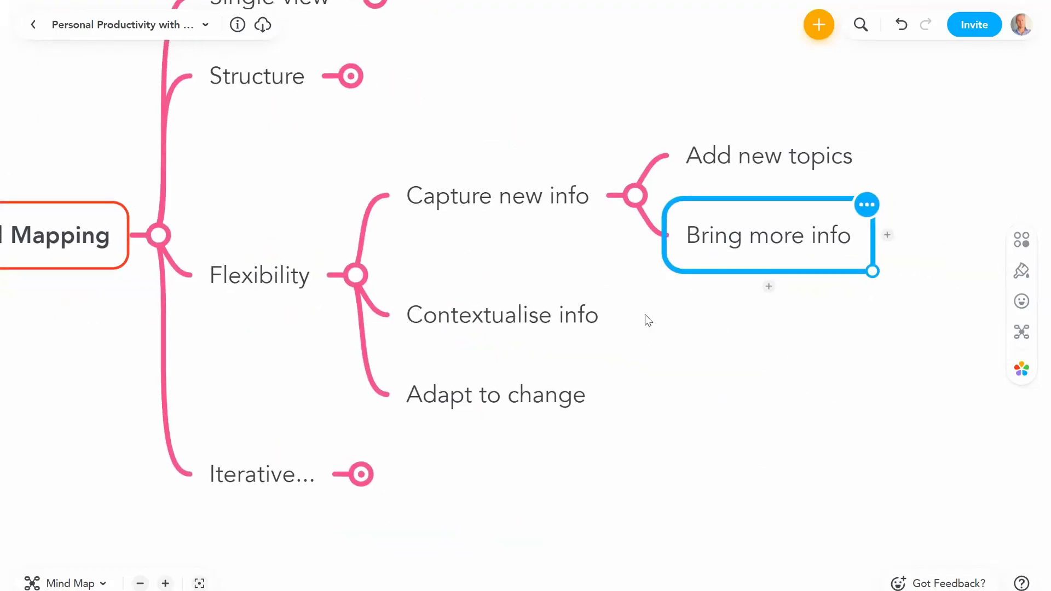
click(768, 287)
click(887, 235)
Step: Delete 'Add new topics' and drag 'Bring more info' under Contextualise info
click(734, 156)
key(Delete)
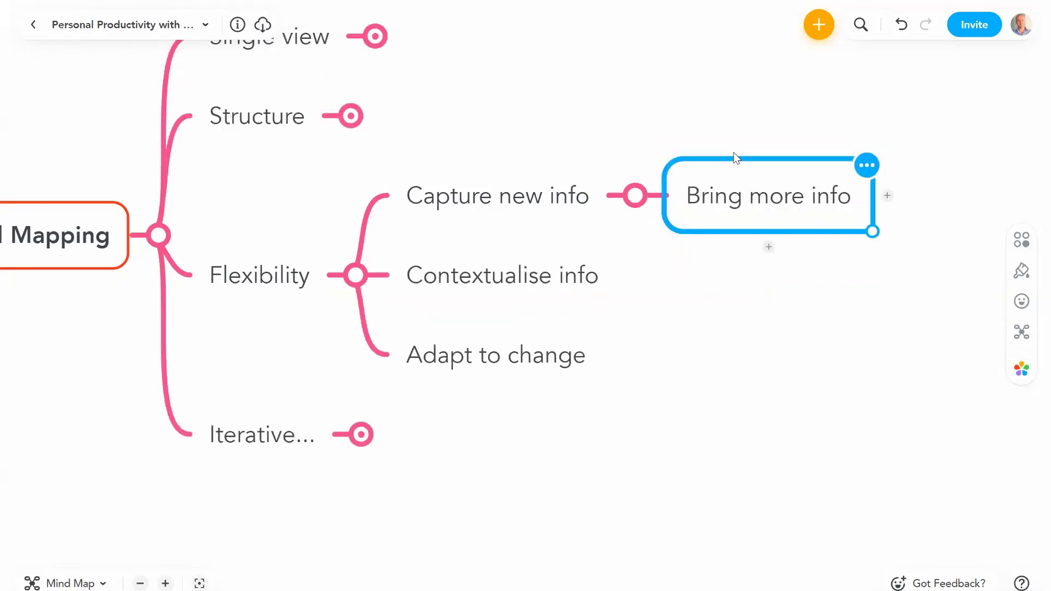
click(545, 271)
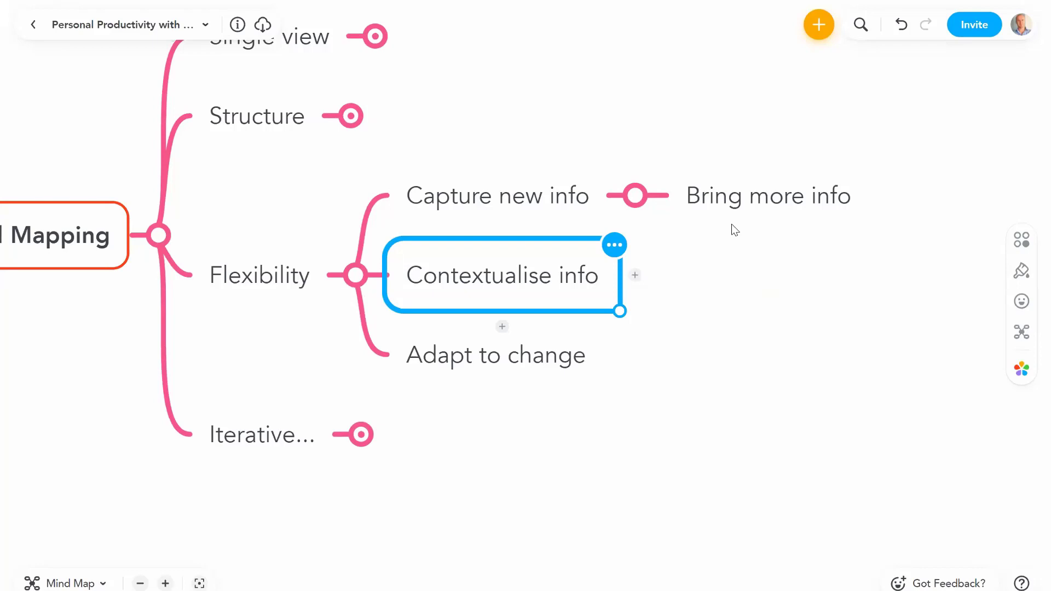
click(734, 196)
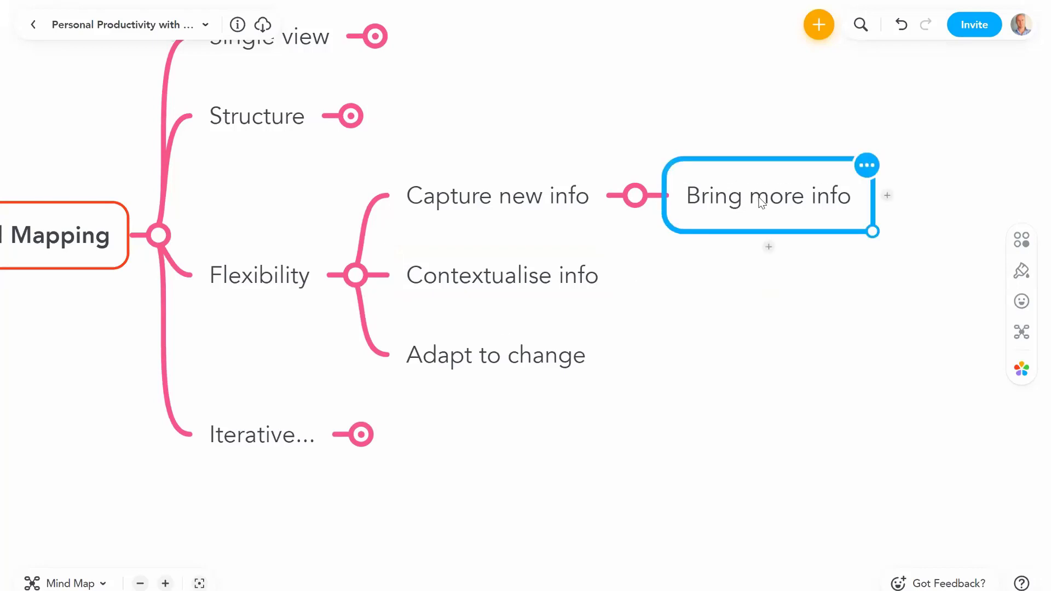
drag(758, 198, 574, 292)
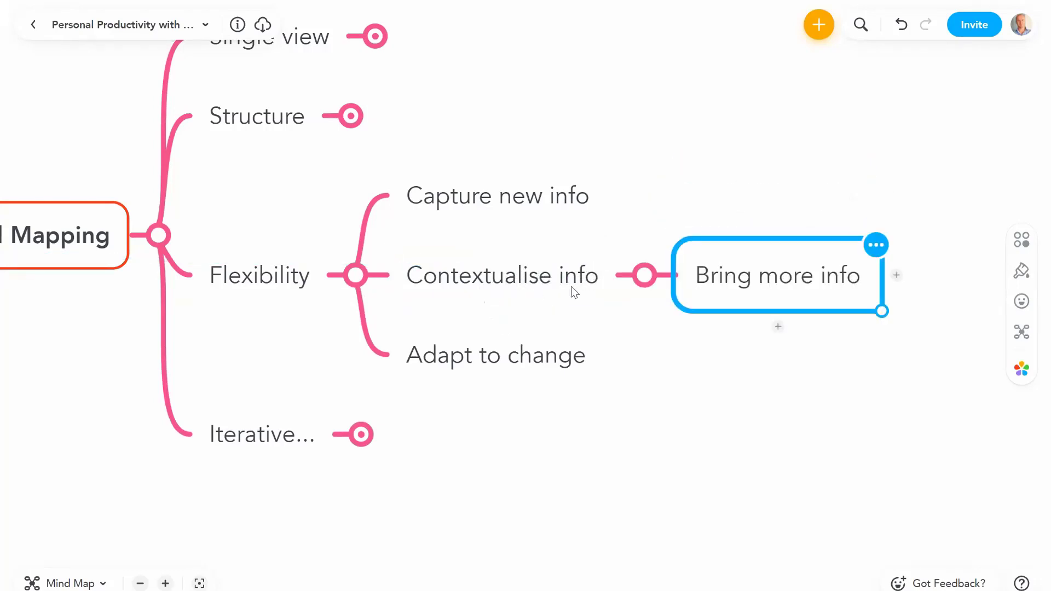
click(574, 291)
click(572, 283)
key(ctrl+shift+Right)
key(ctrl+shift+Right)
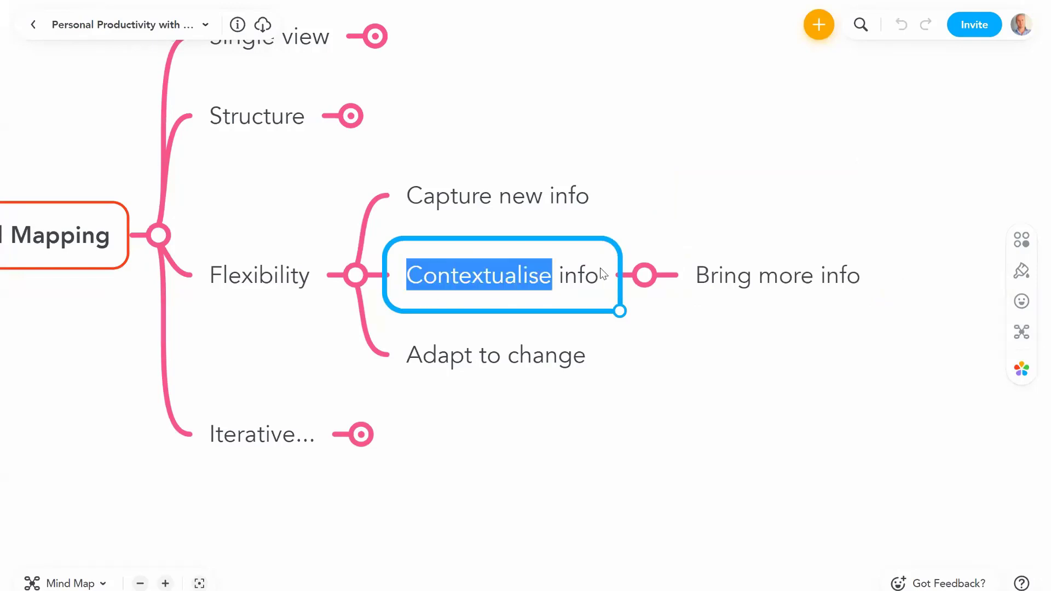
click(763, 267)
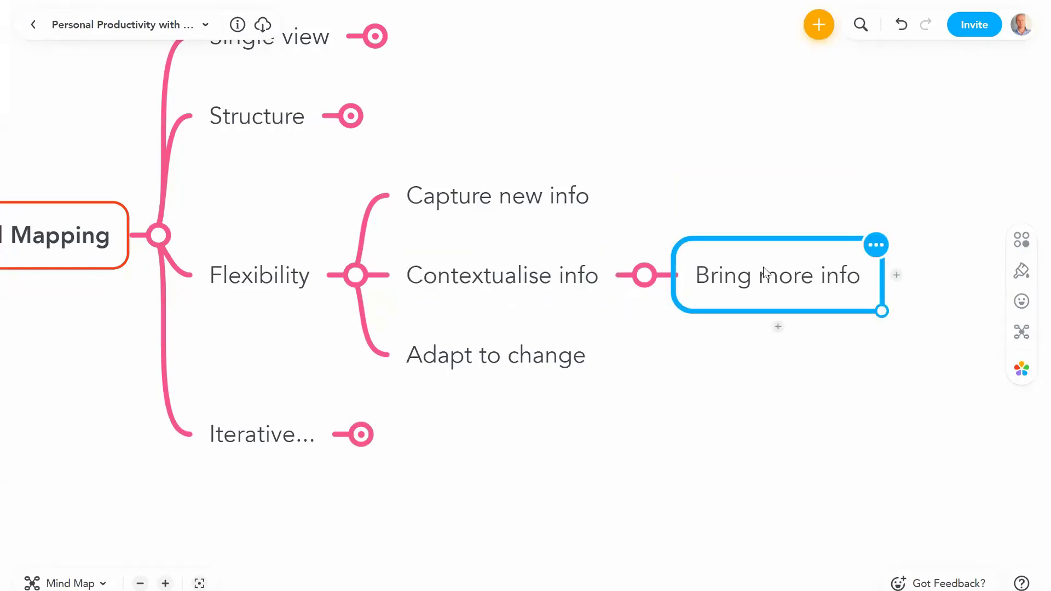
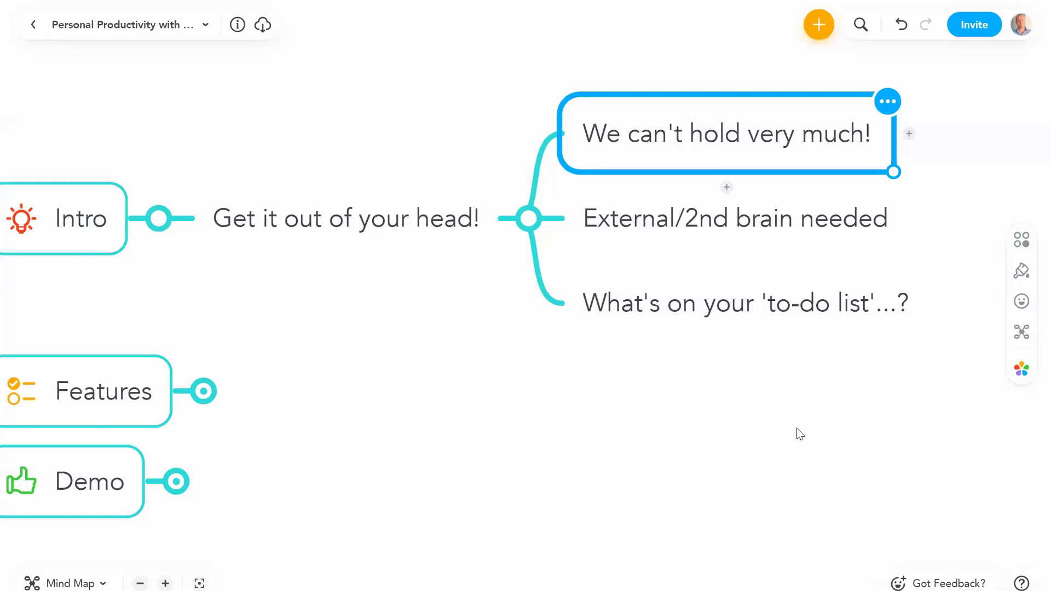
Step: Step through the 'External/2nd brain needed' and 'to-do list' points, then collapse 'Get it out of your head!'
click(676, 236)
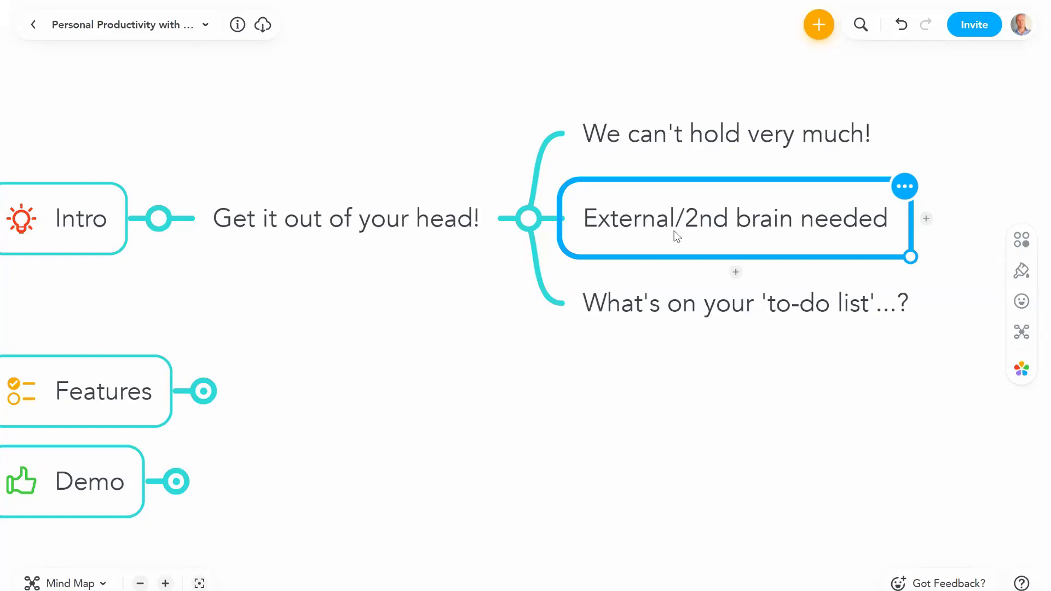
click(654, 270)
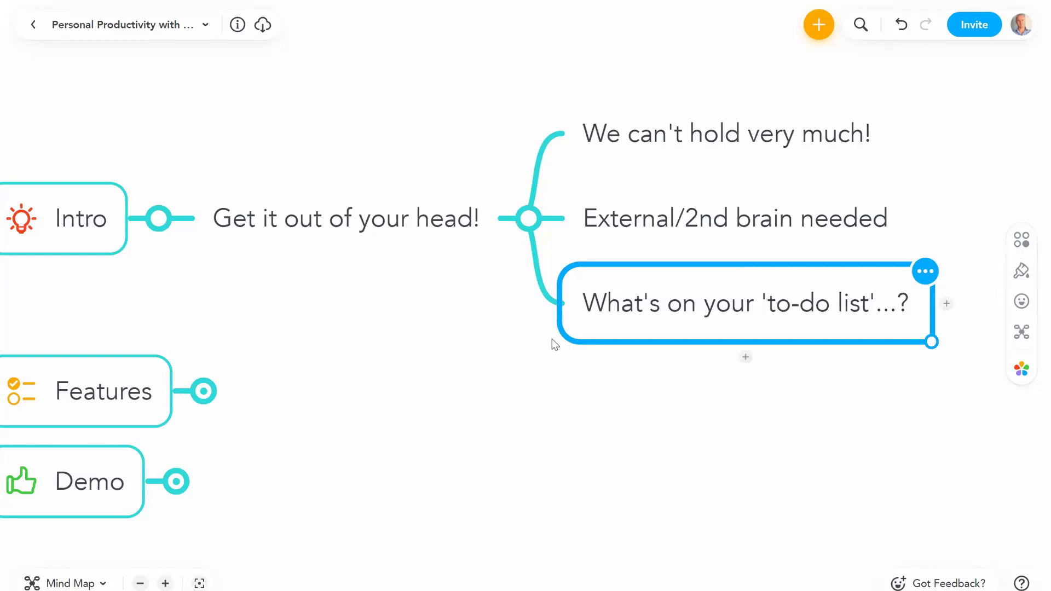
click(526, 221)
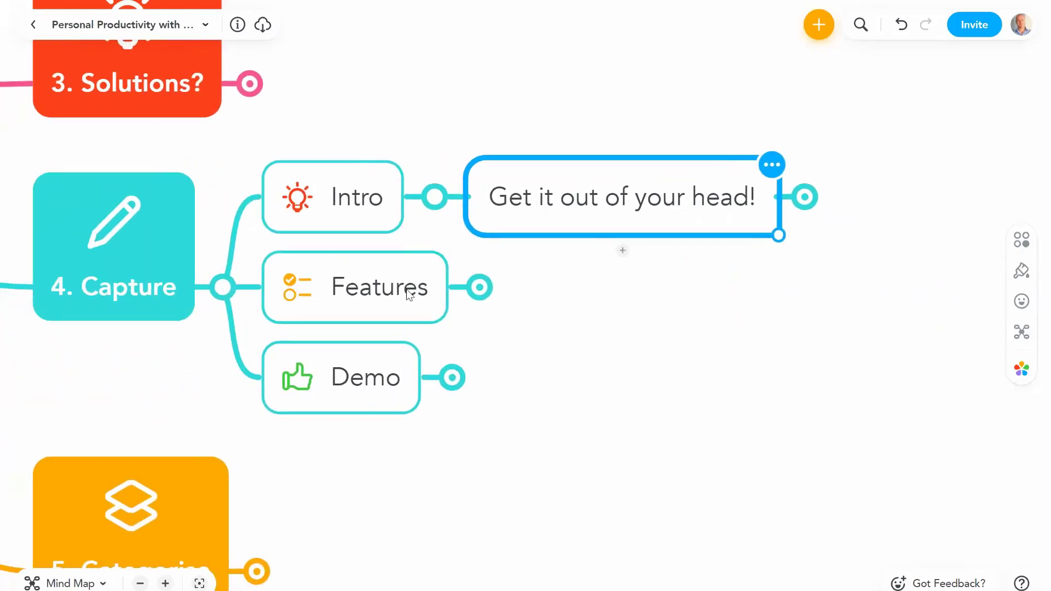
Step: Expand Features and its Adding/Editing topic, folding away the child under Intro
click(407, 288)
click(484, 290)
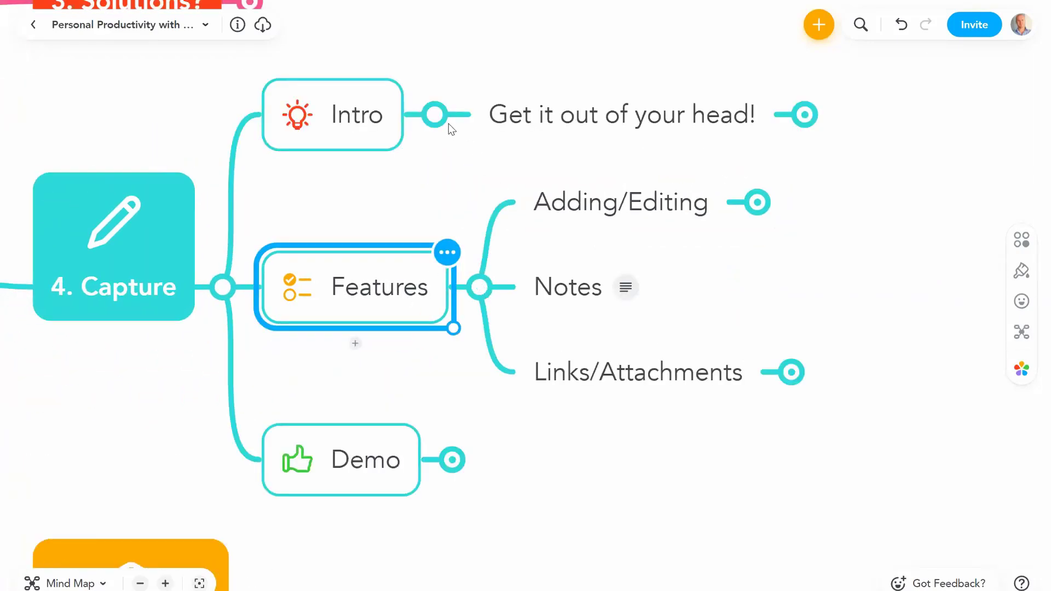
click(435, 114)
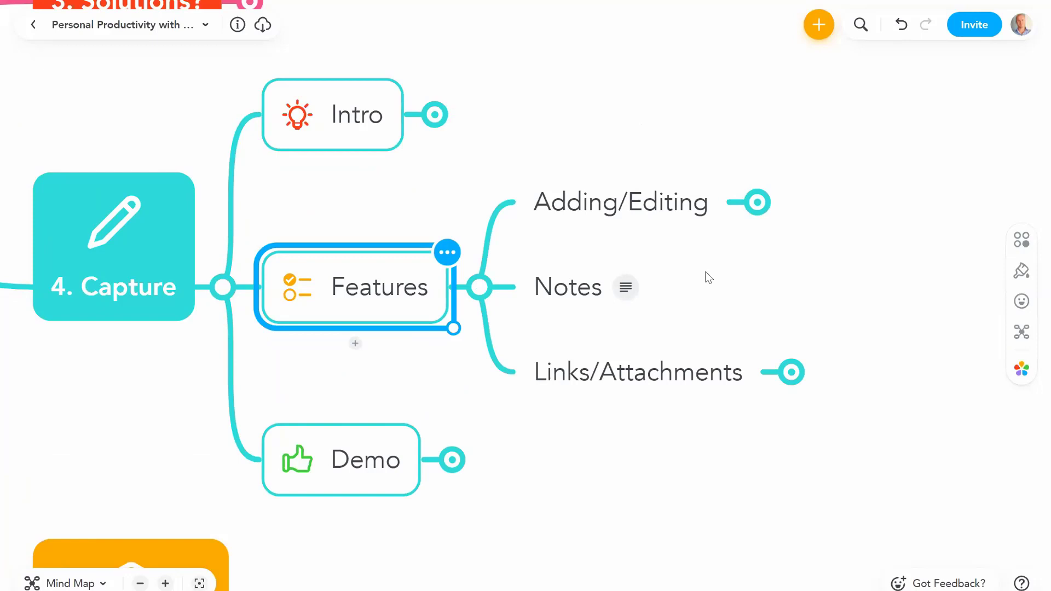
click(714, 206)
click(759, 204)
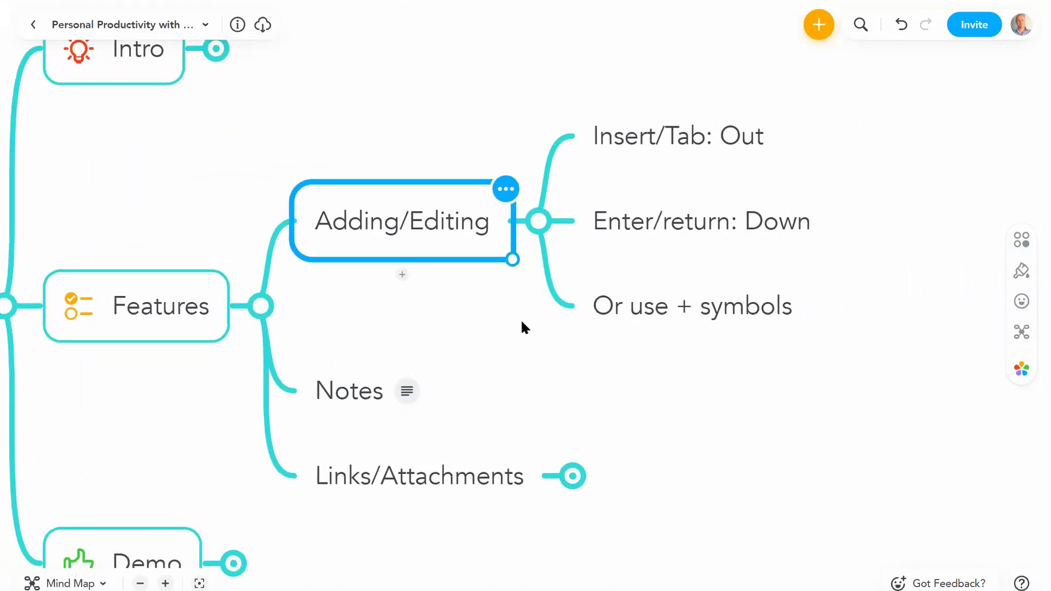
Step: Add an 'Outwards' child to Insert/Tab: Out and a 'Downwards' sibling below Enter/return: Down
click(692, 142)
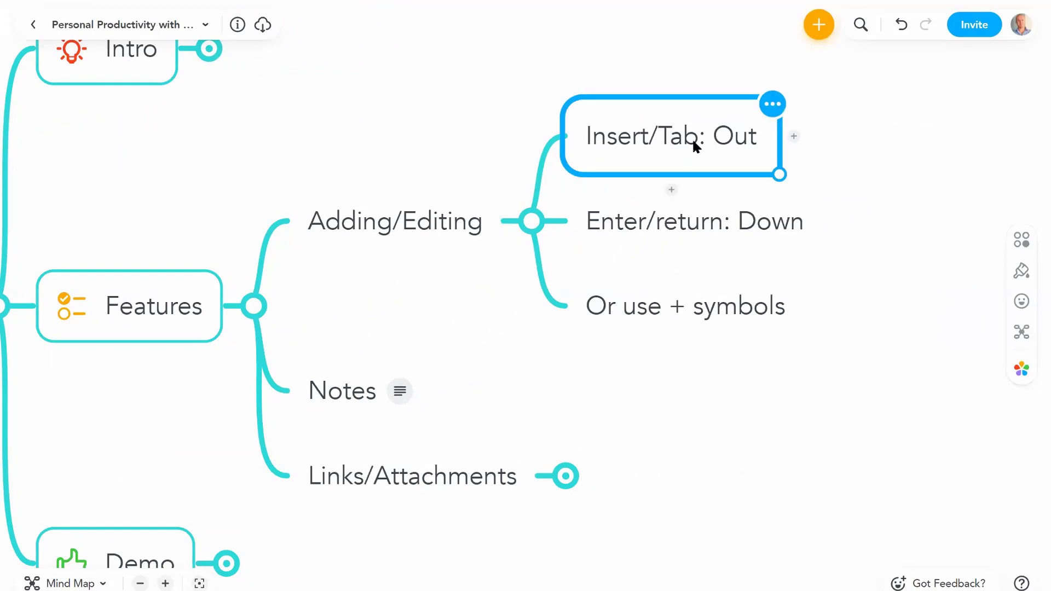
key(Tab)
text(Outward)
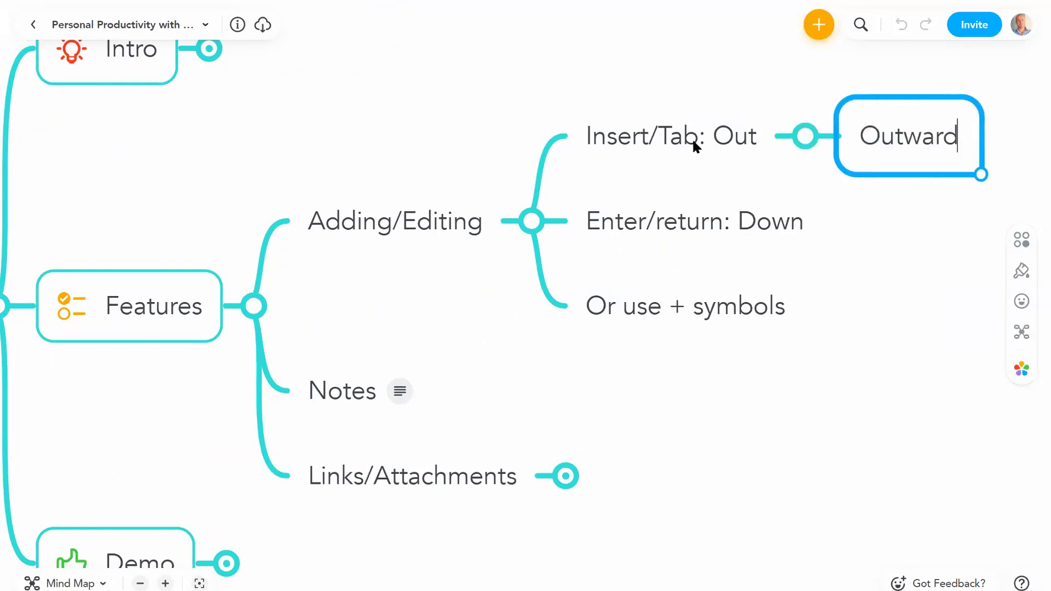
text(s)
key(Return)
click(746, 233)
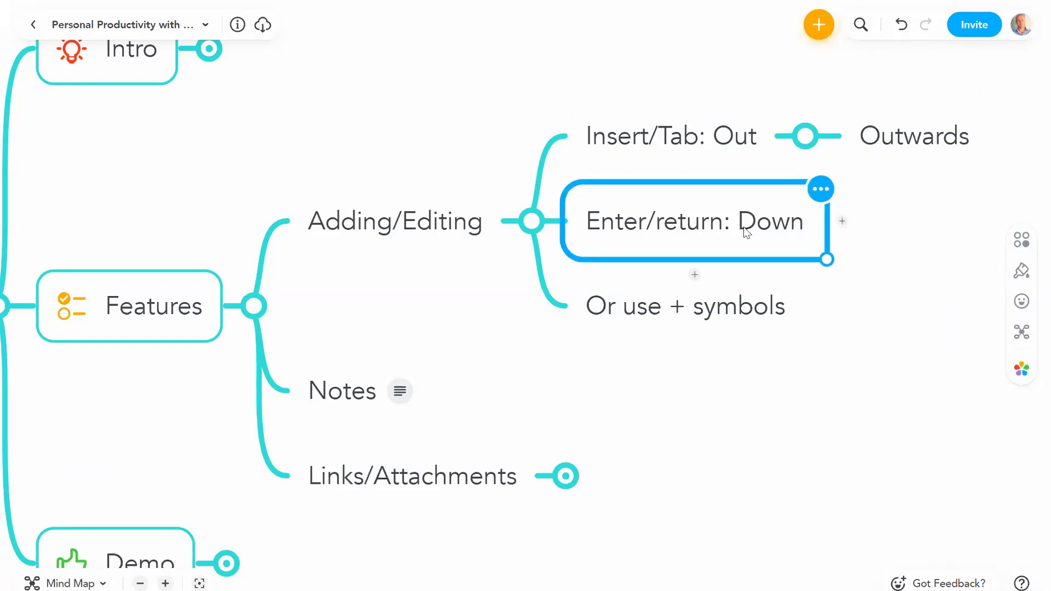
key(Return)
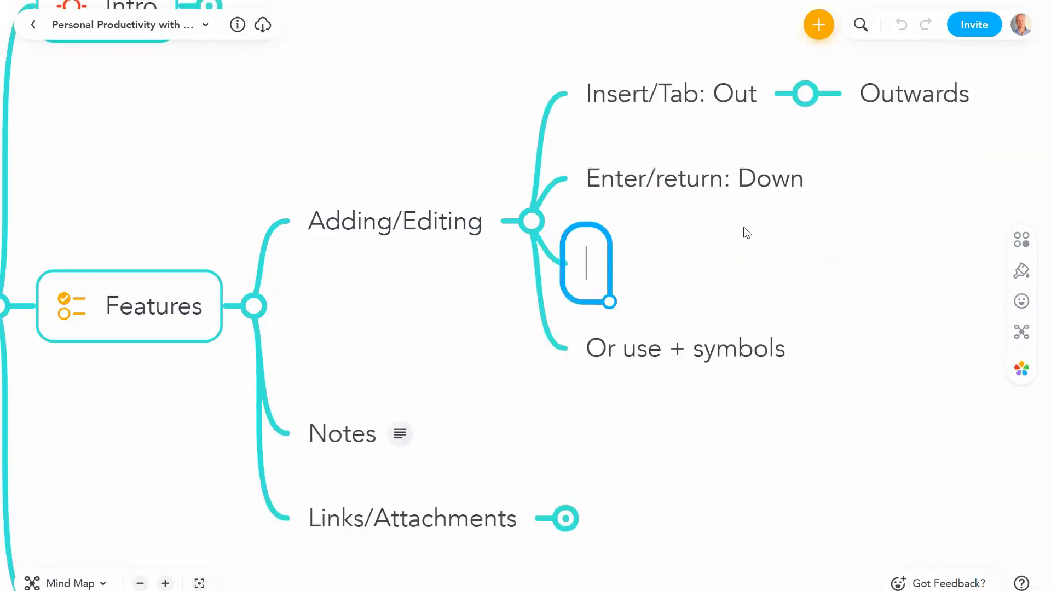
text(Down)
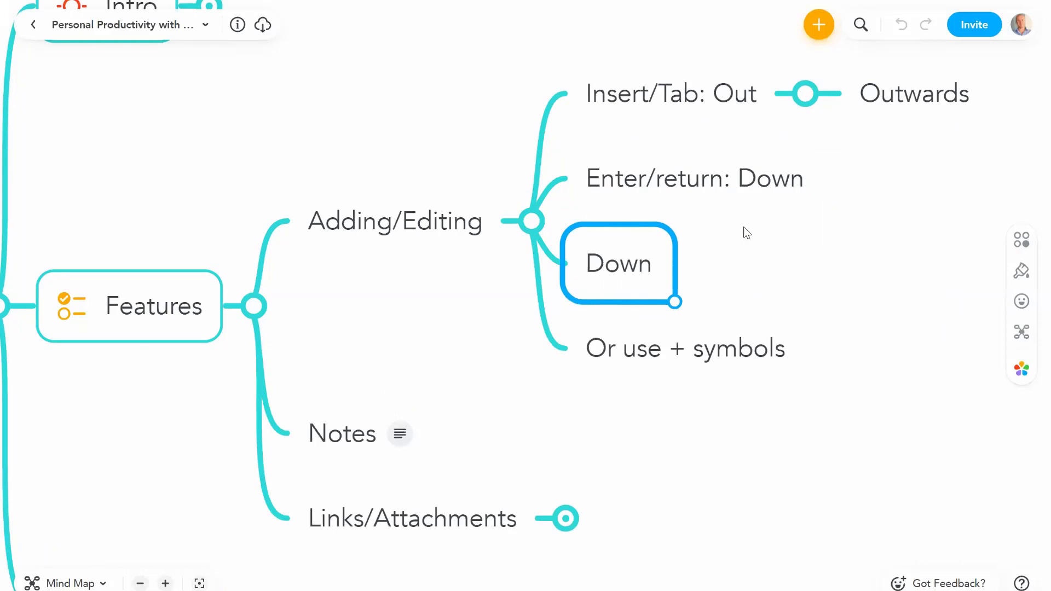
text(wards)
key(Return)
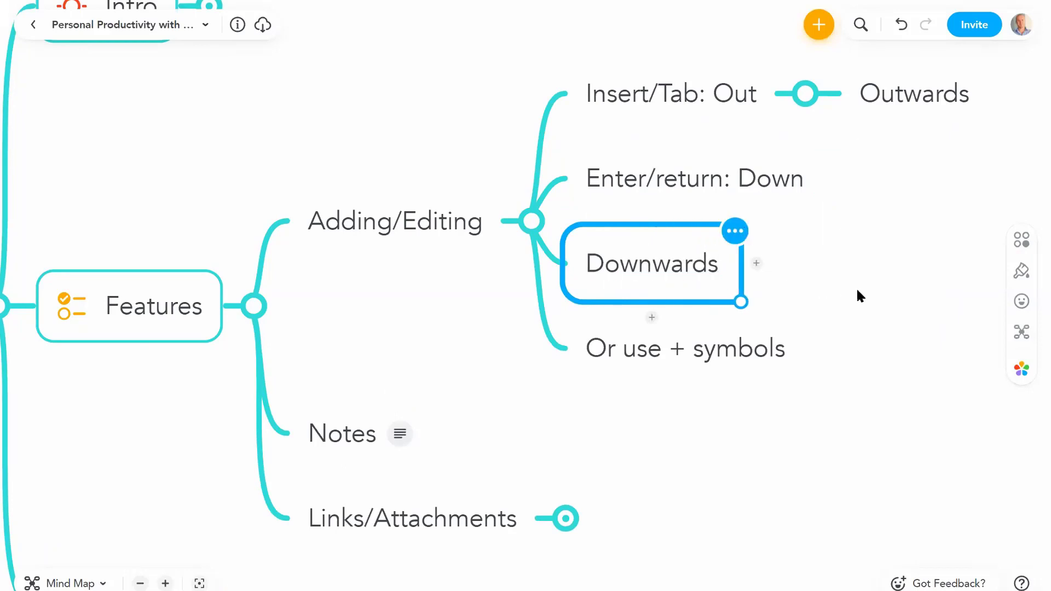
Step: Add two 'Enter' siblings below Outwards and an 'Insert: Out' child under the lower one
drag(857, 291, 695, 345)
click(759, 149)
key(Return)
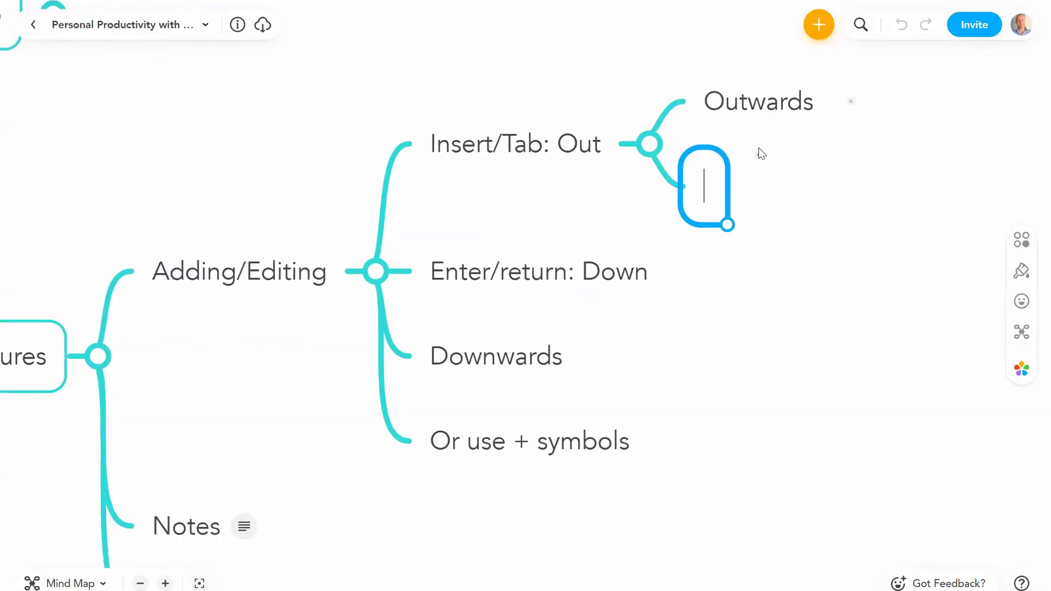
text(Enter)
key(Return)
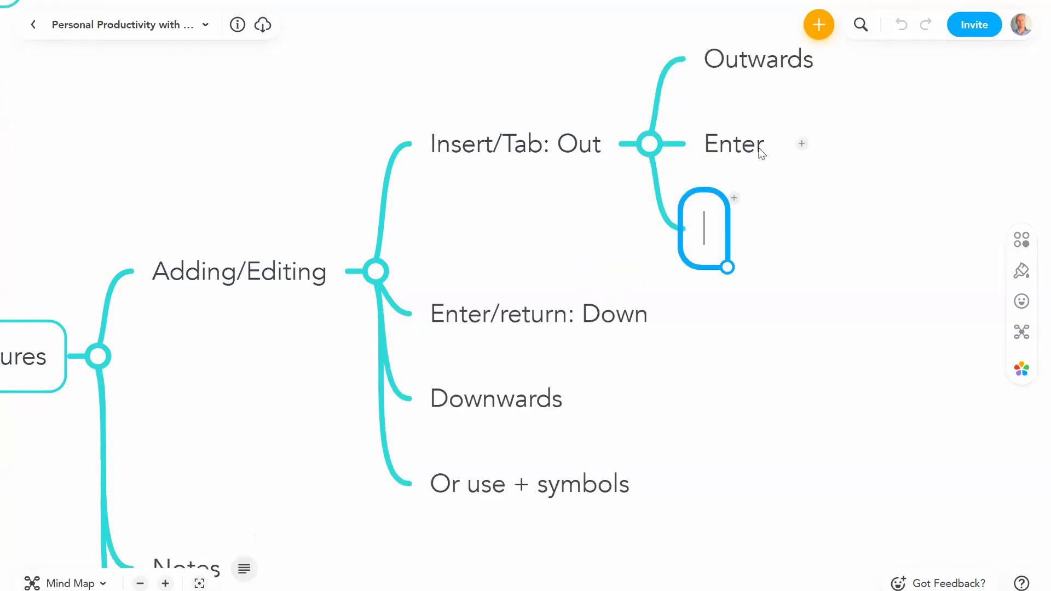
text(Enter)
key(Return)
key(Tab)
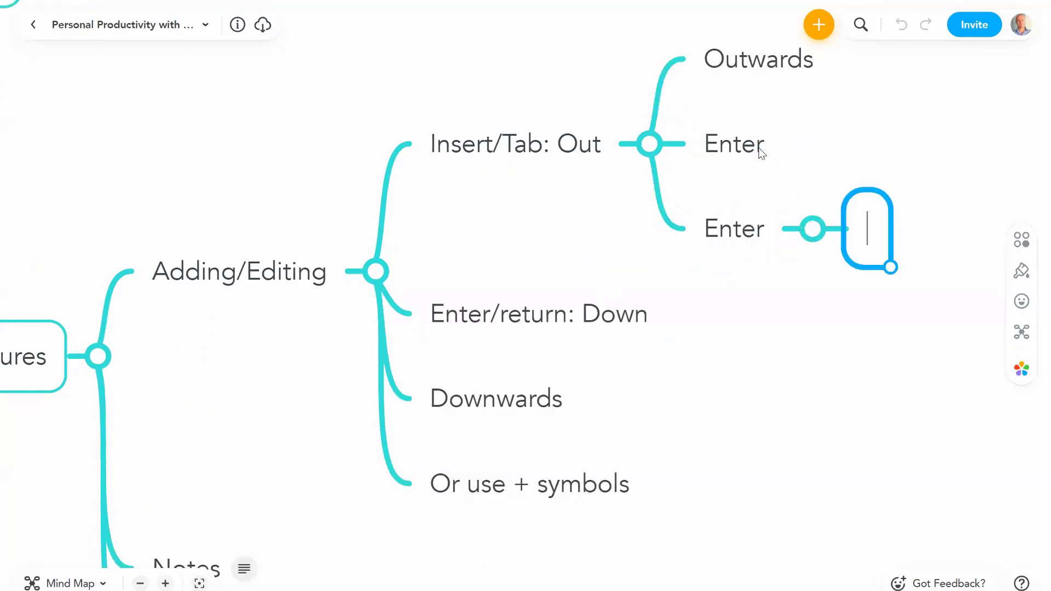
text(Insert: Out)
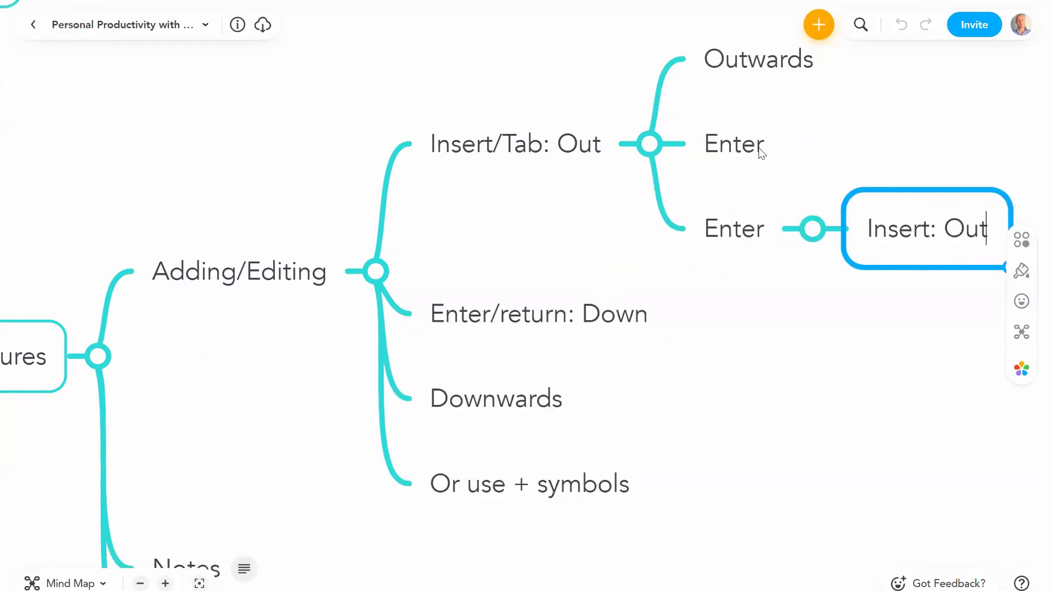
key(Return)
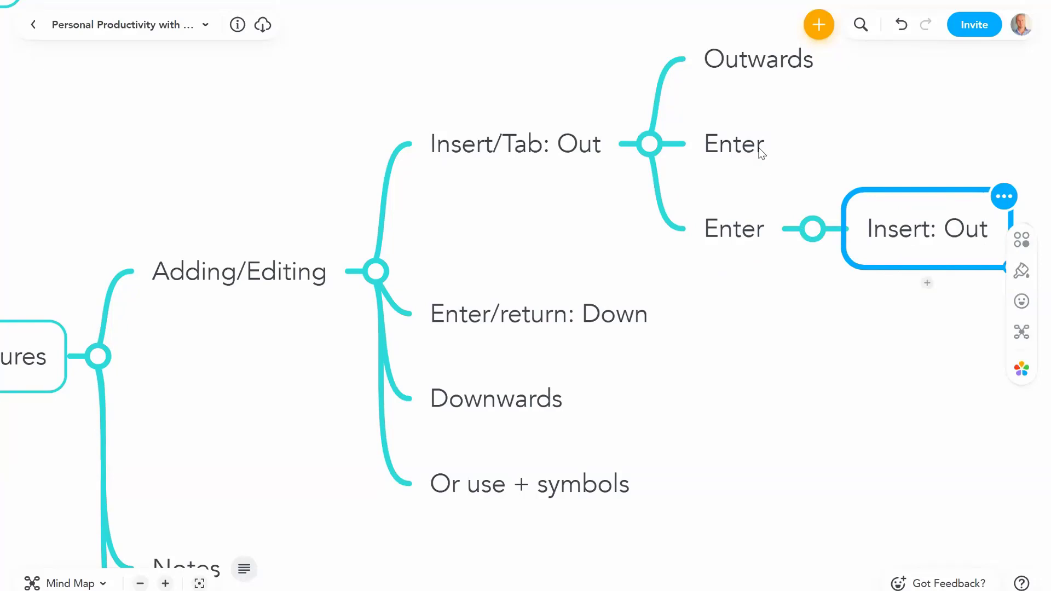
Step: Delete the Tab/Enter demo topics, including Outwards and Downwards
key(Delete)
key(Delete)
key(Delete)
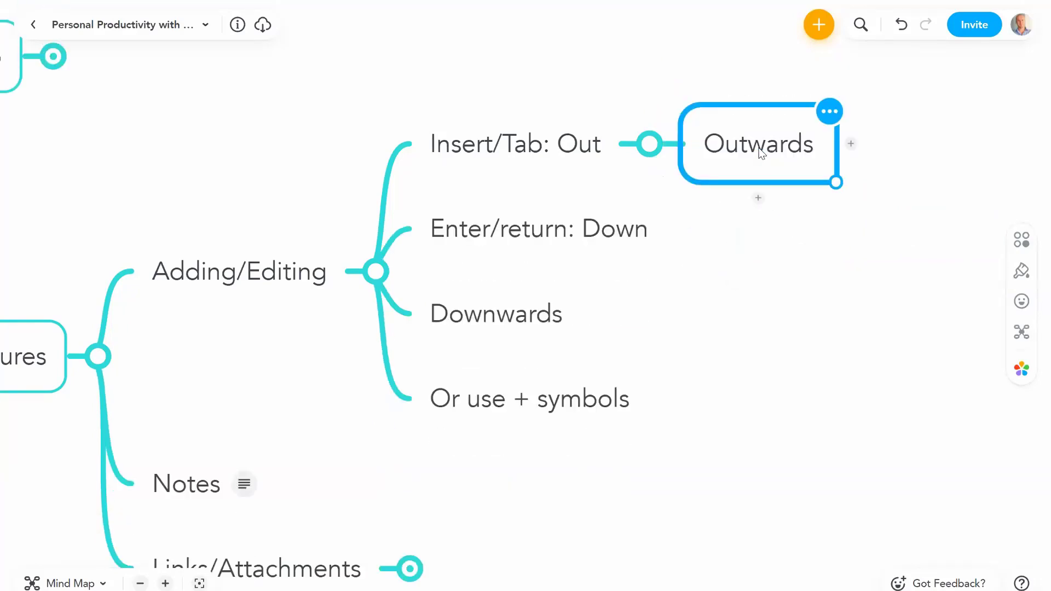
key(Delete)
click(509, 314)
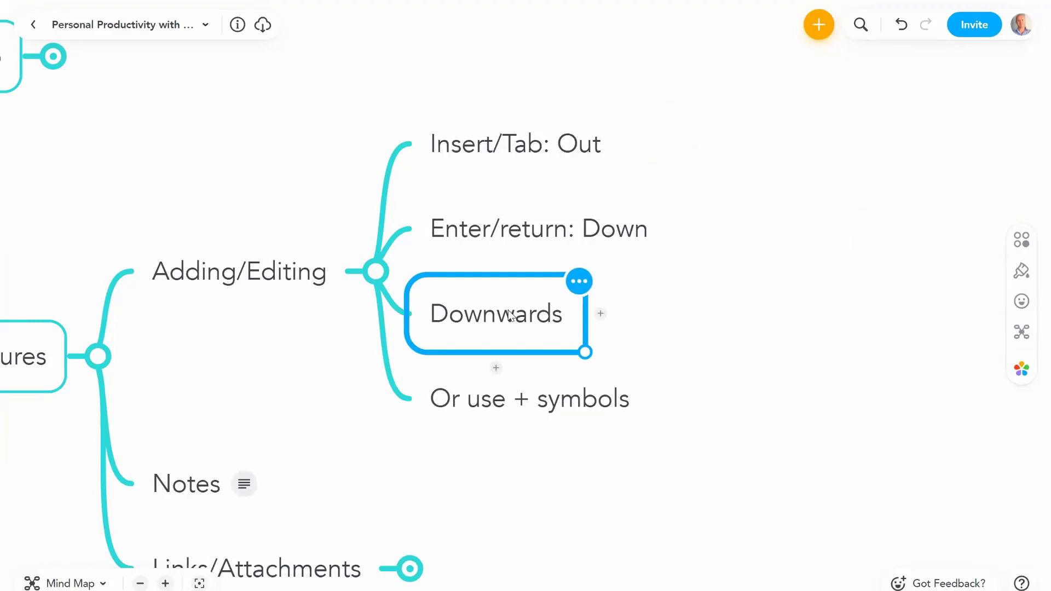
key(Delete)
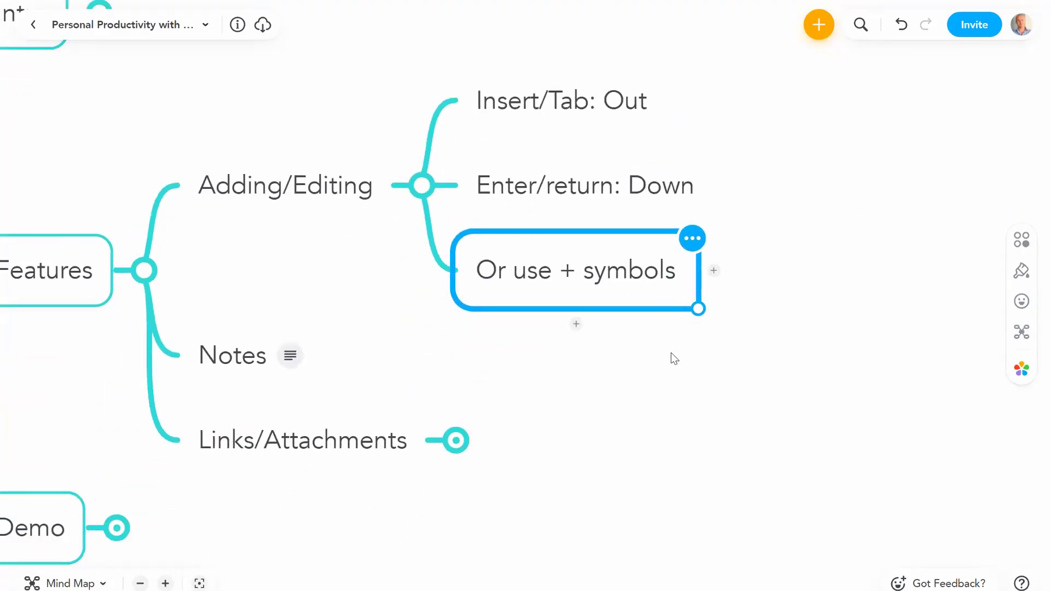
click(582, 317)
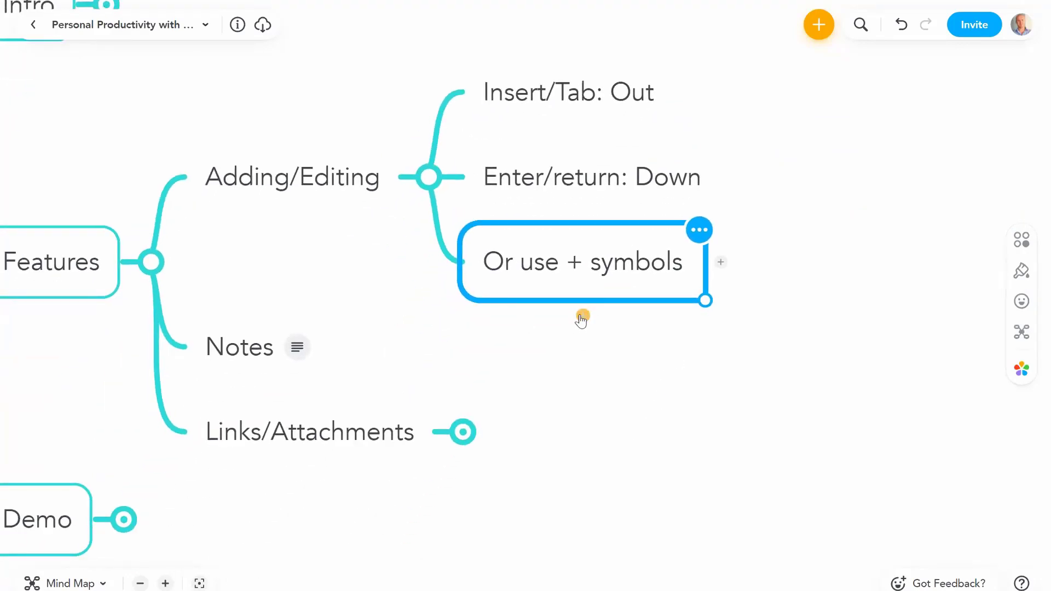
Step: Add 'Outwards' and 'Downwards' under 'Or use + symbols' with the + handles, then delete them
click(721, 264)
text(O)
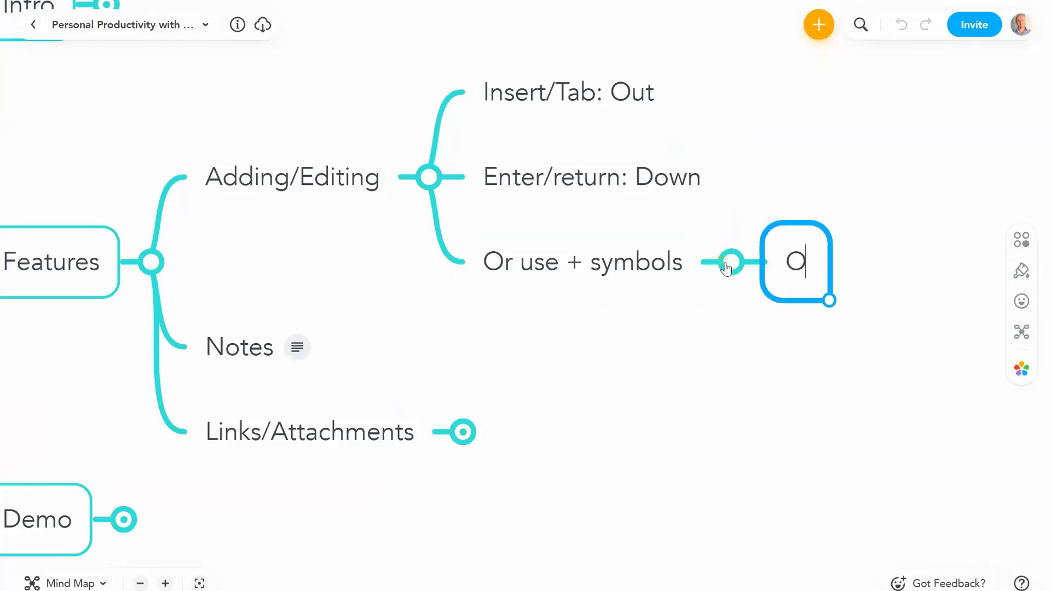
text(utwards)
key(Return)
click(840, 318)
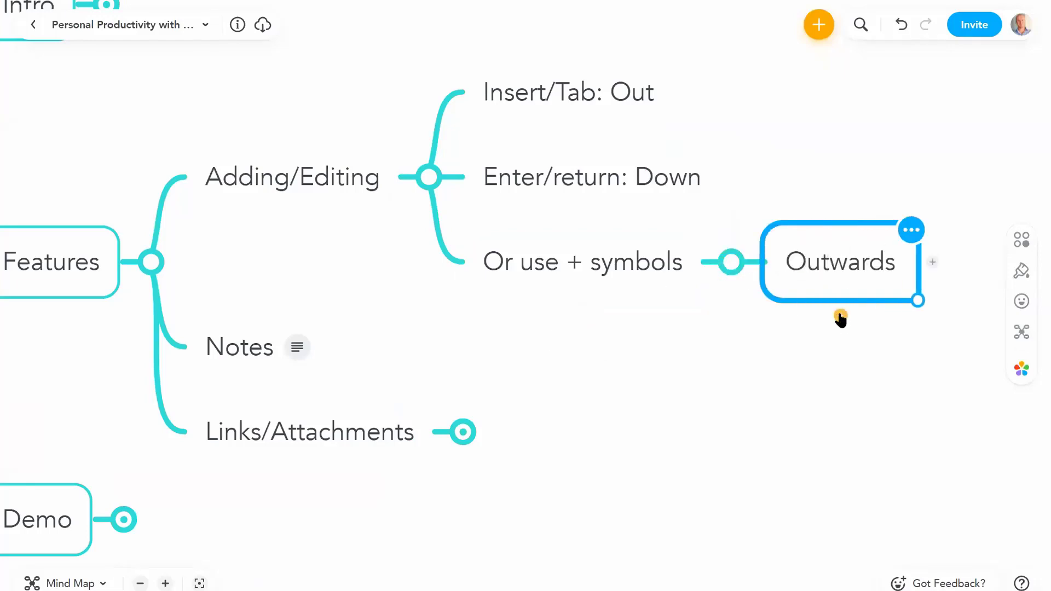
text(Down)
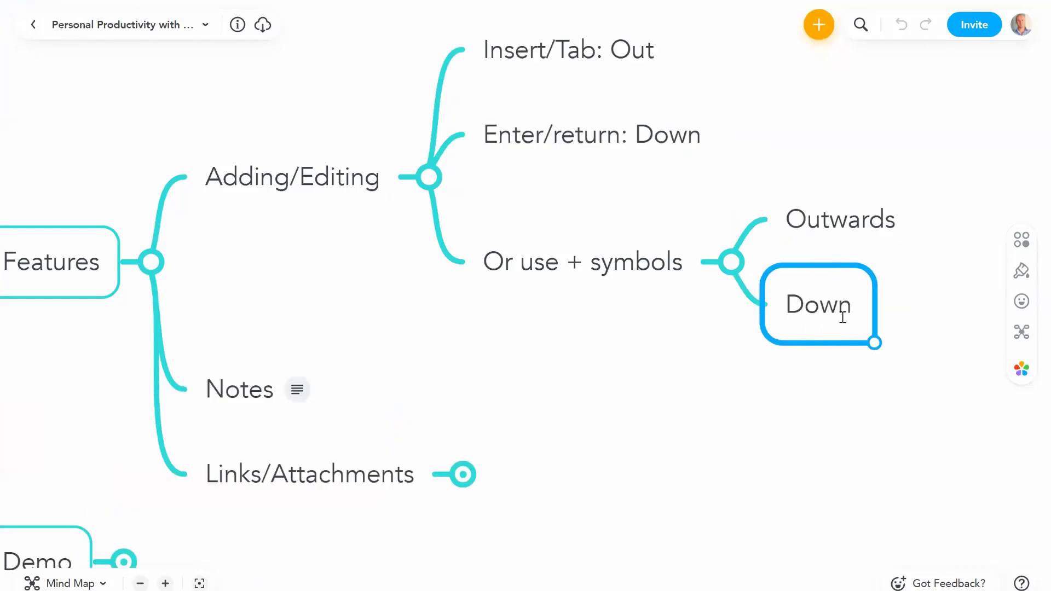
text(wards)
key(Return)
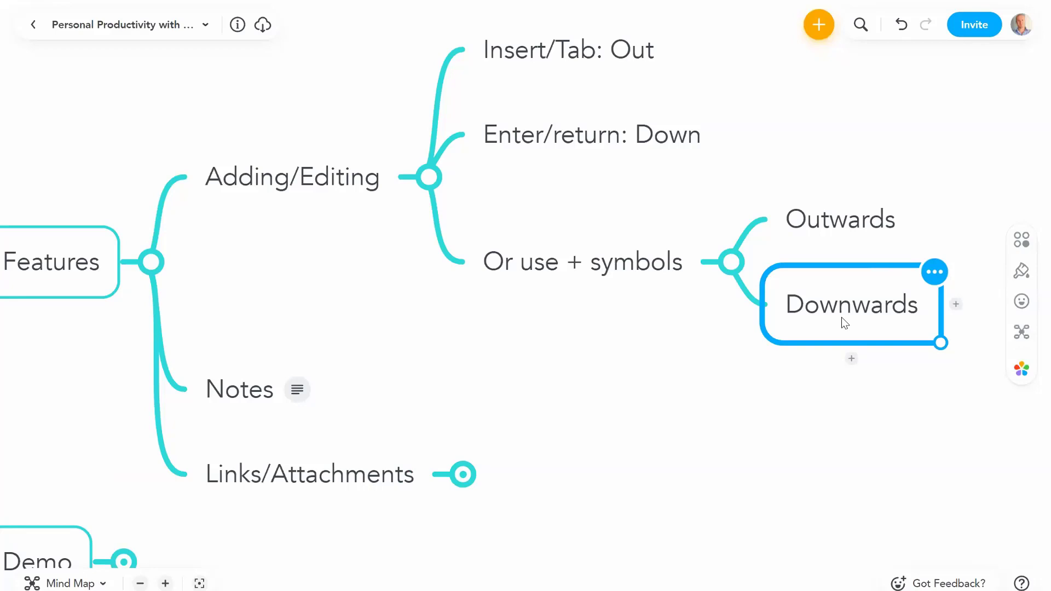
key(Delete)
key(Delete)
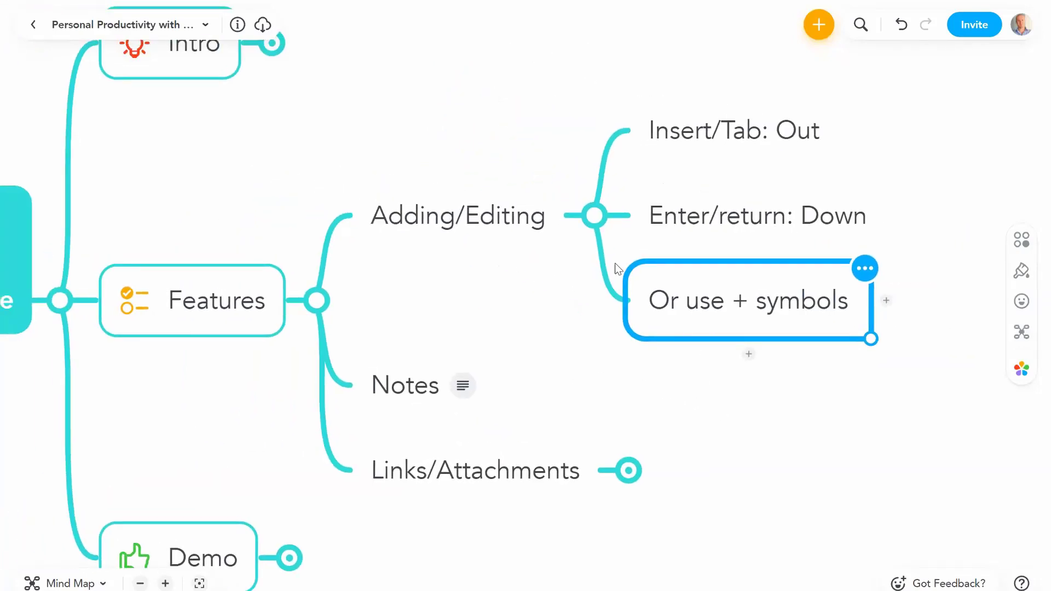
click(592, 218)
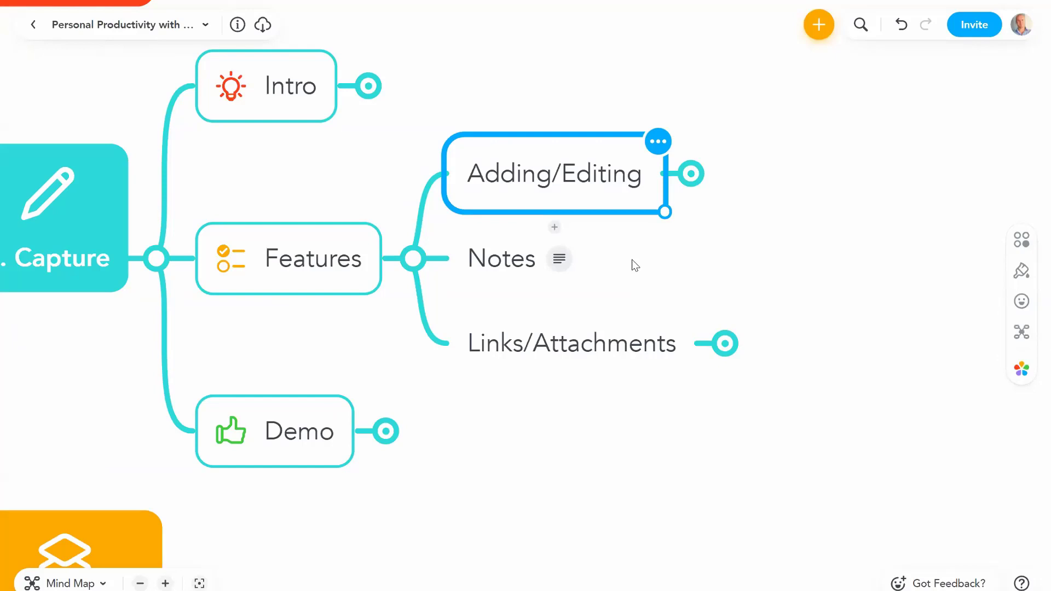
click(501, 263)
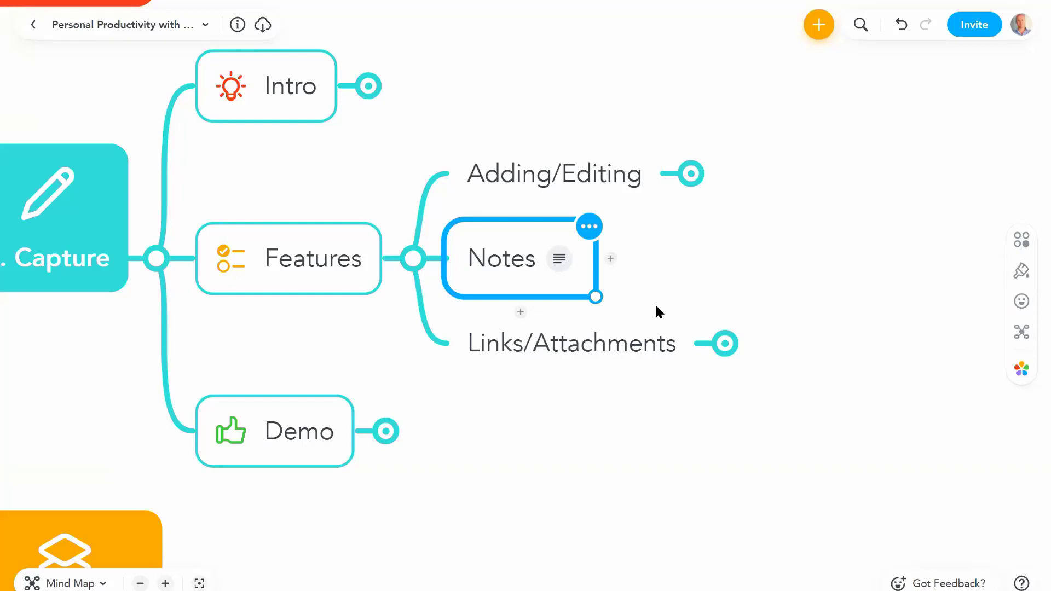
click(559, 266)
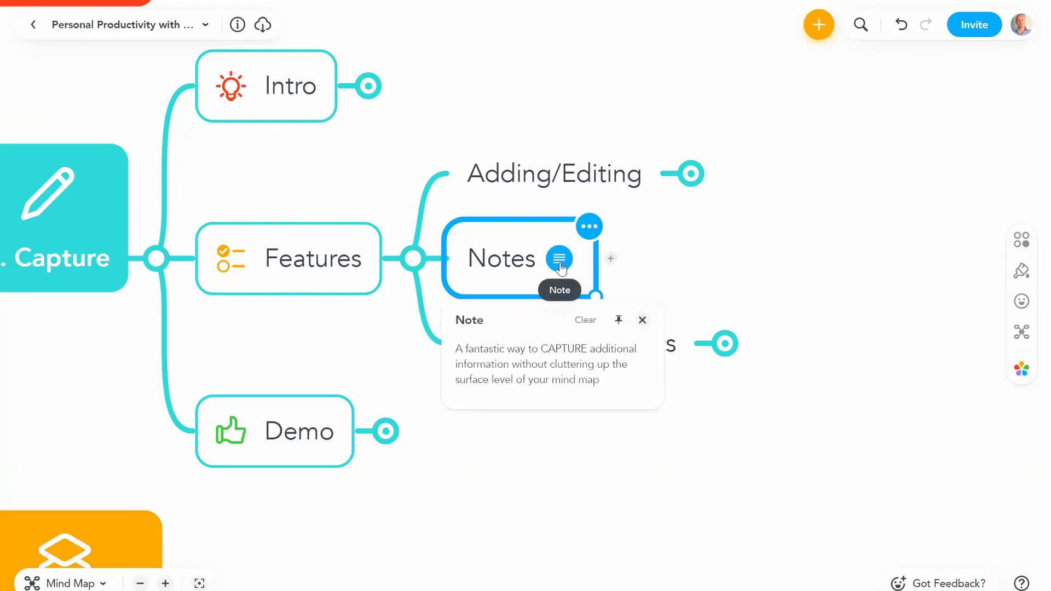
click(673, 257)
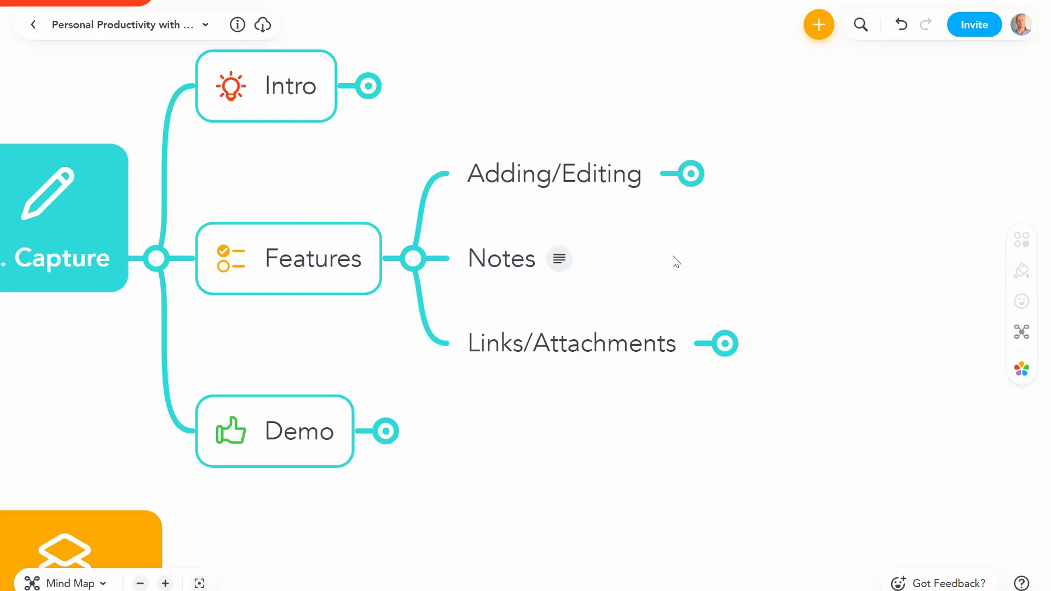
Step: Add a 'Keyword focused' child idea under Notes
click(515, 258)
key(Tab)
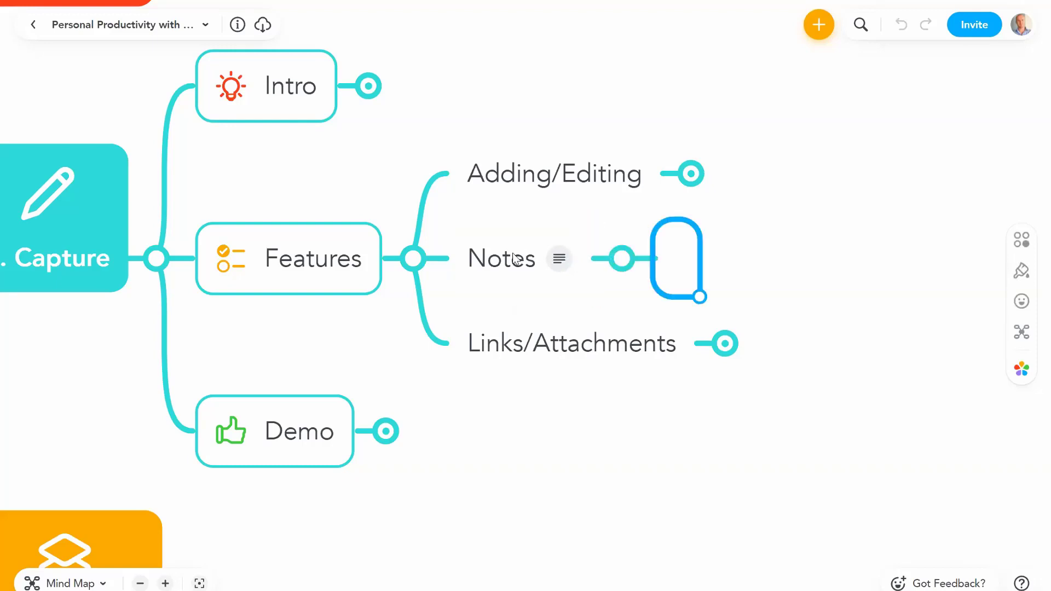
text(Keyword foc)
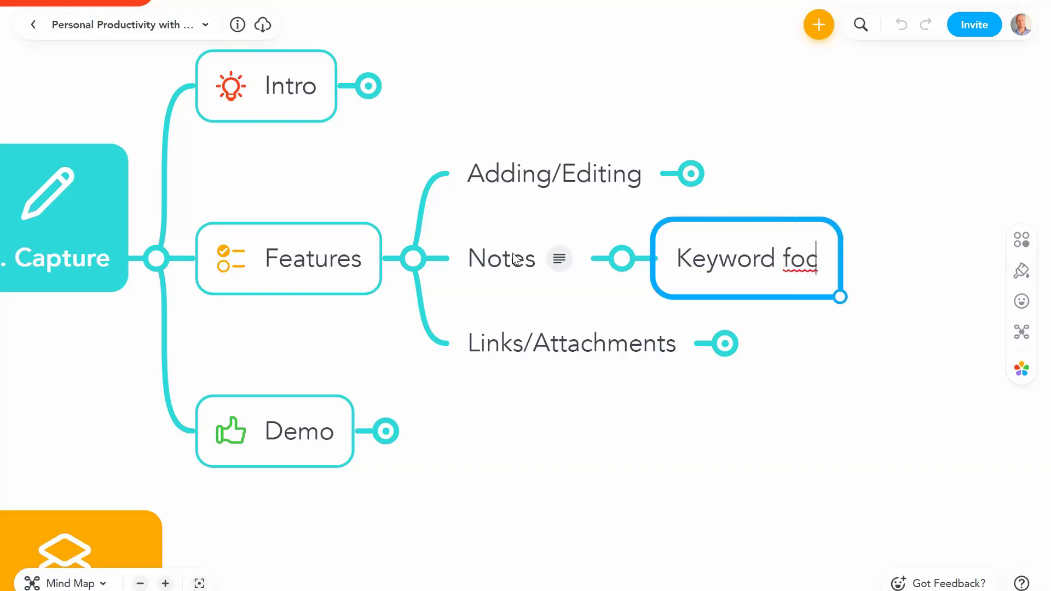
text(used)
key(Return)
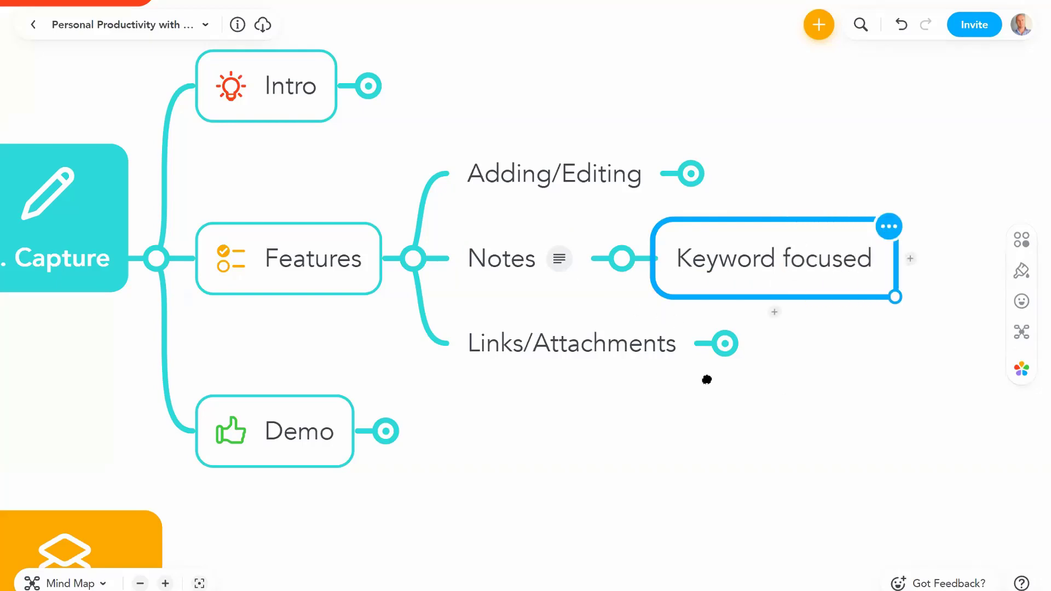
Step: Attach the note 'Add lots of extra info without creating visual clutter' to Keyword focused
click(167, 583)
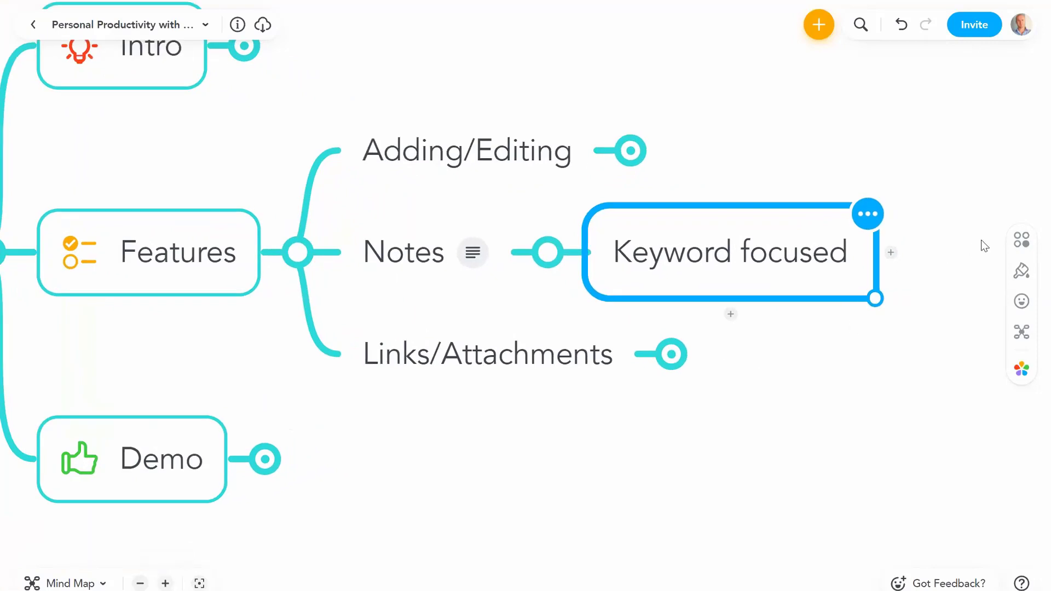
click(1021, 239)
click(963, 285)
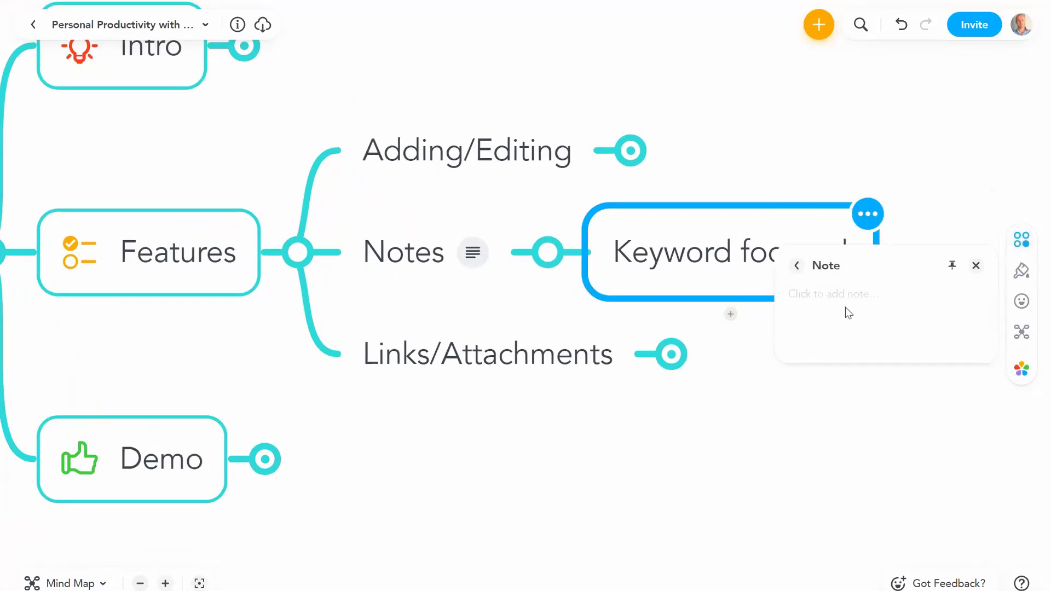
click(796, 291)
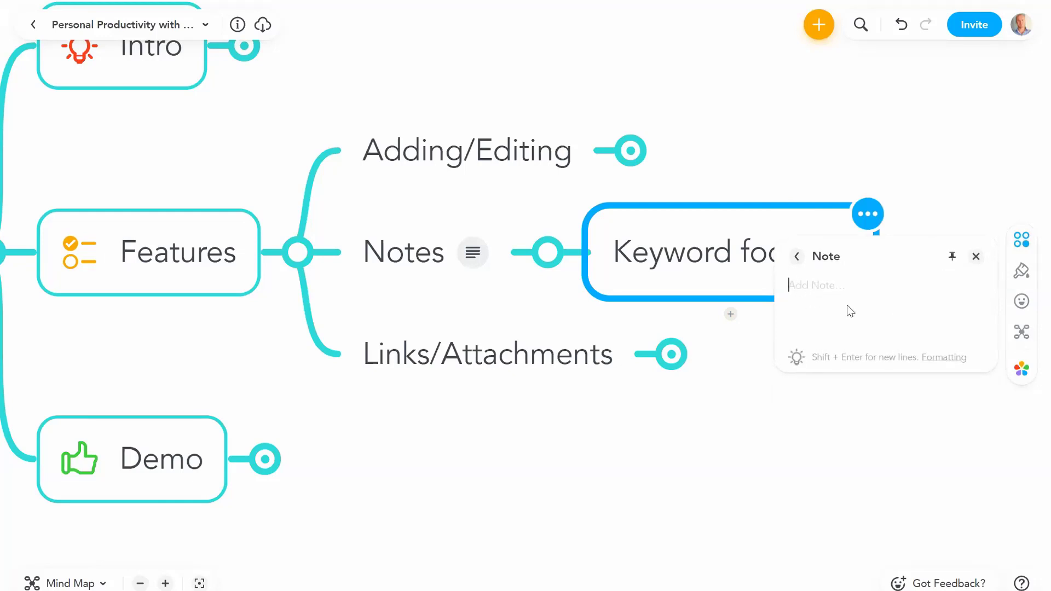
text(Add lots of extra info without )
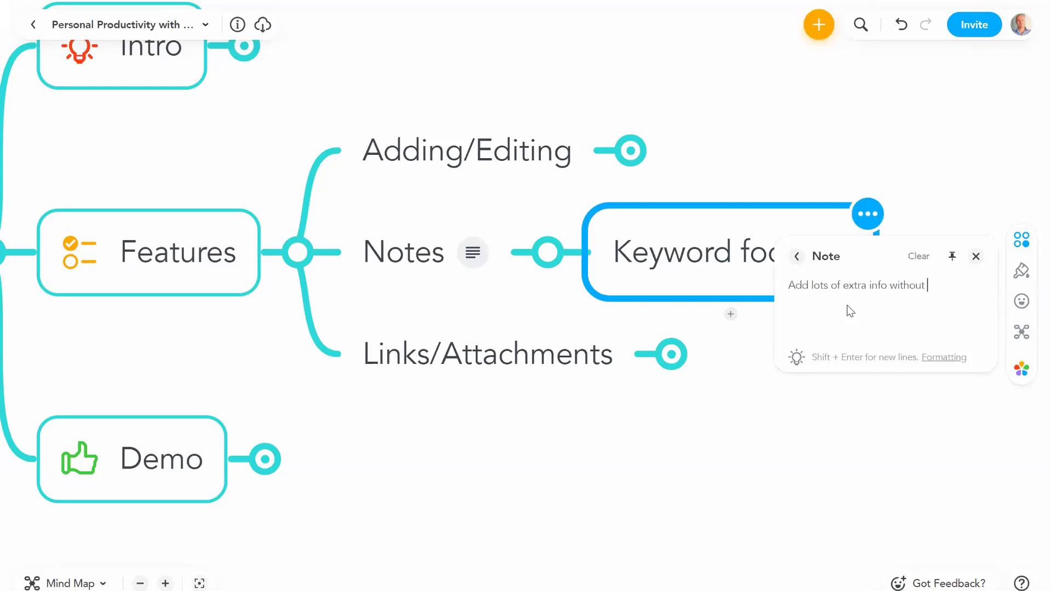
text(creating visual clutter)
click(887, 429)
Step: Reopen the Keyword focused note to check its text, then close it
drag(745, 389, 656, 373)
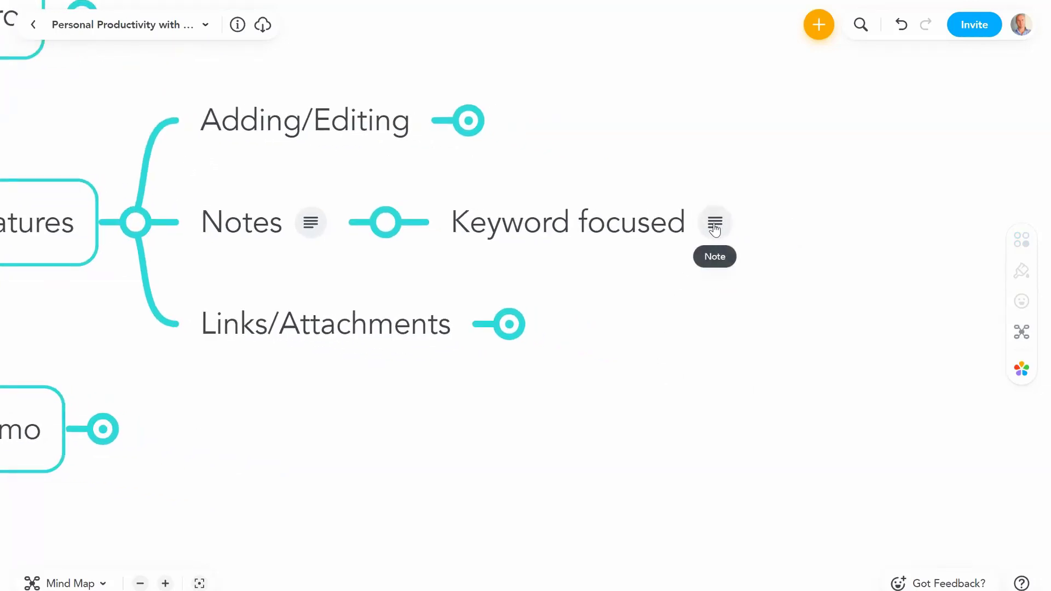
click(714, 225)
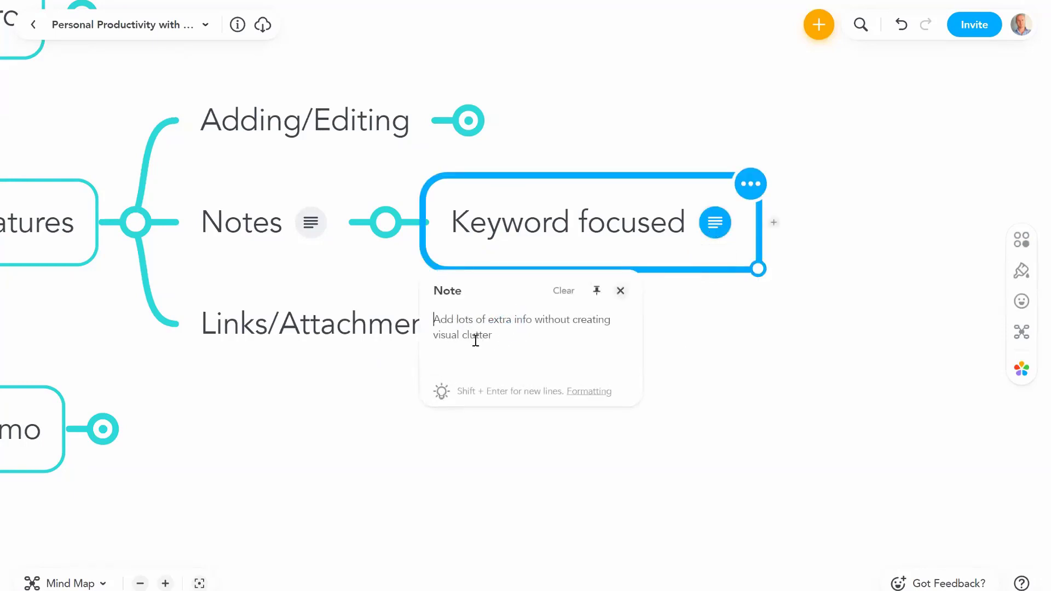
click(501, 339)
click(776, 333)
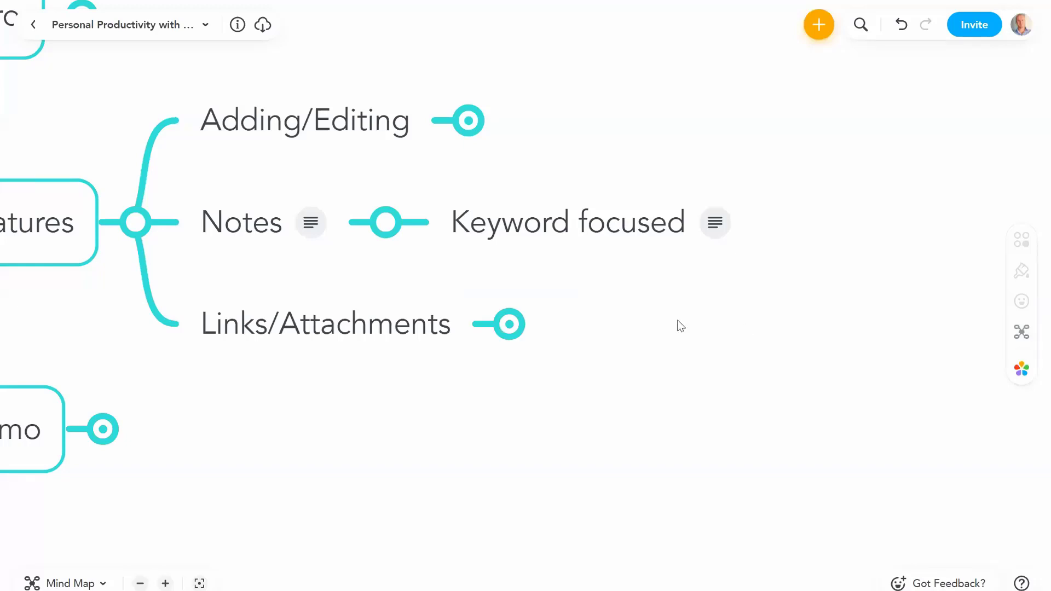
scroll(779, 316, left, 5)
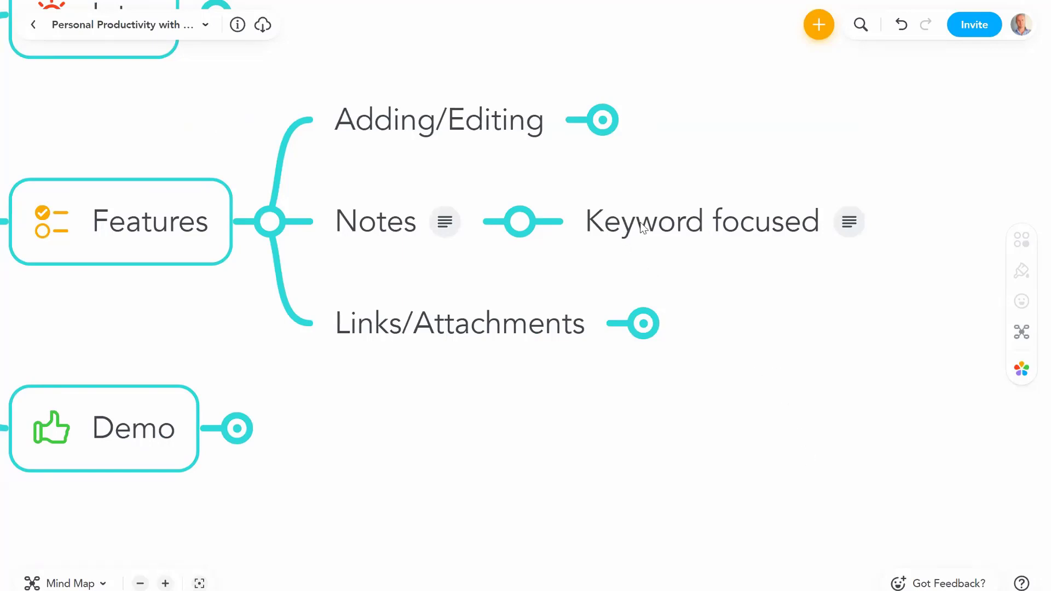
Step: Step through Features, Adding/Editing, Notes and Keyword focused, then collapse Notes and expand Links/Attachments
click(147, 227)
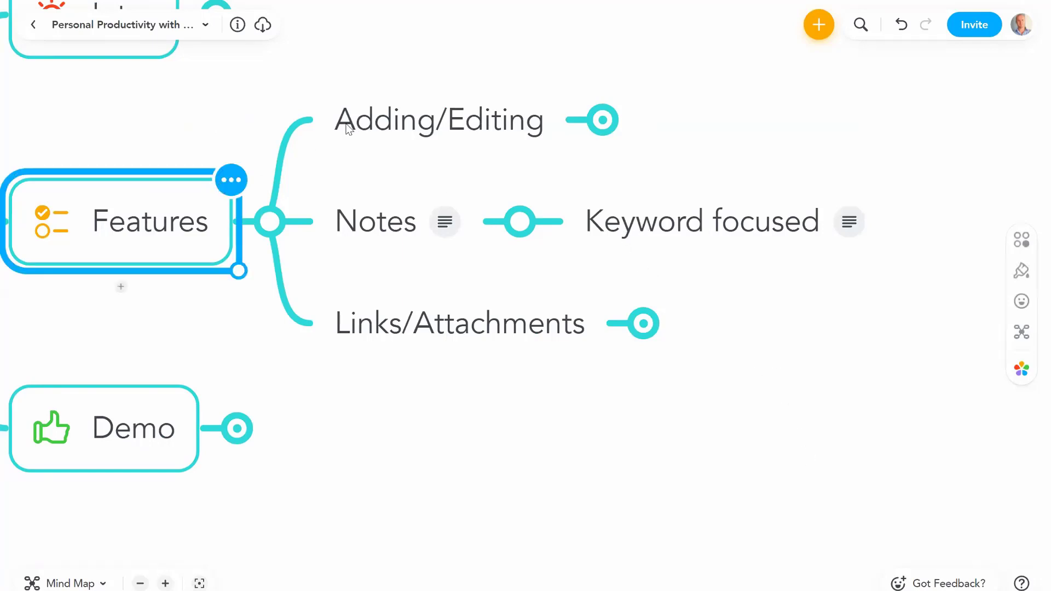
click(378, 118)
click(376, 222)
click(674, 217)
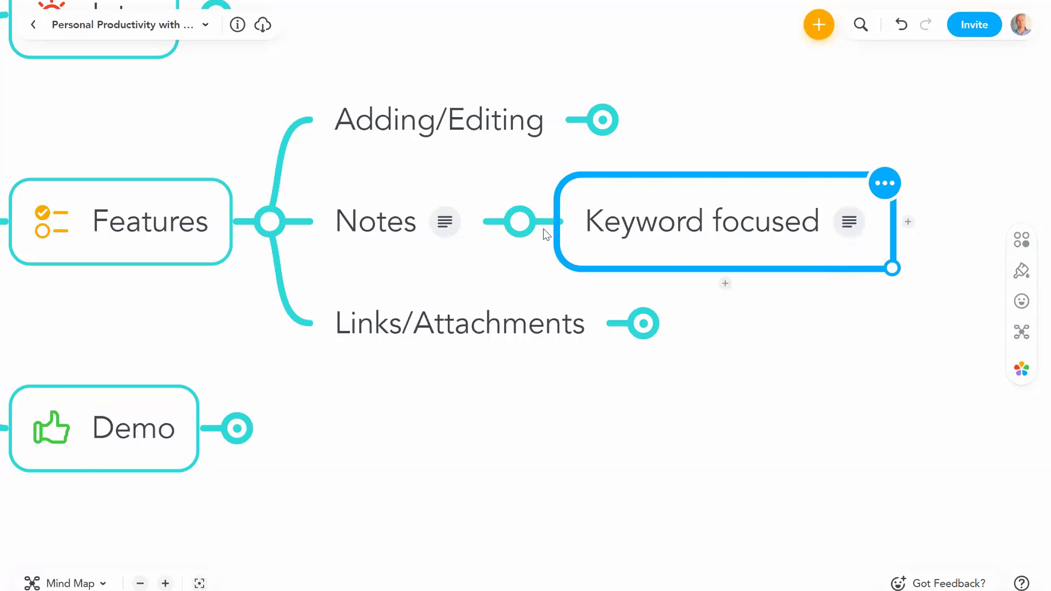
click(519, 222)
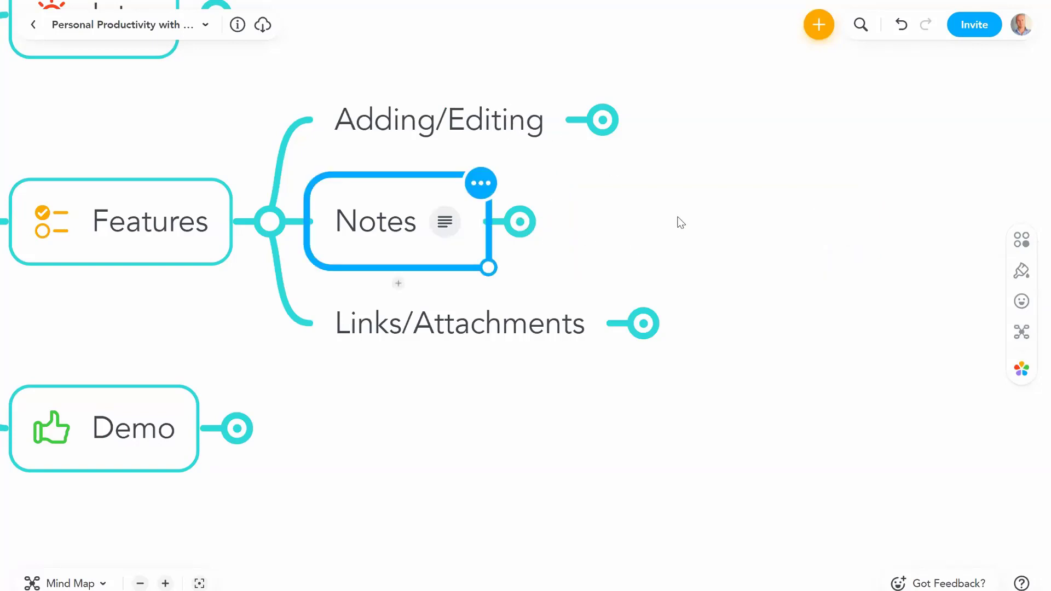
click(536, 326)
click(643, 322)
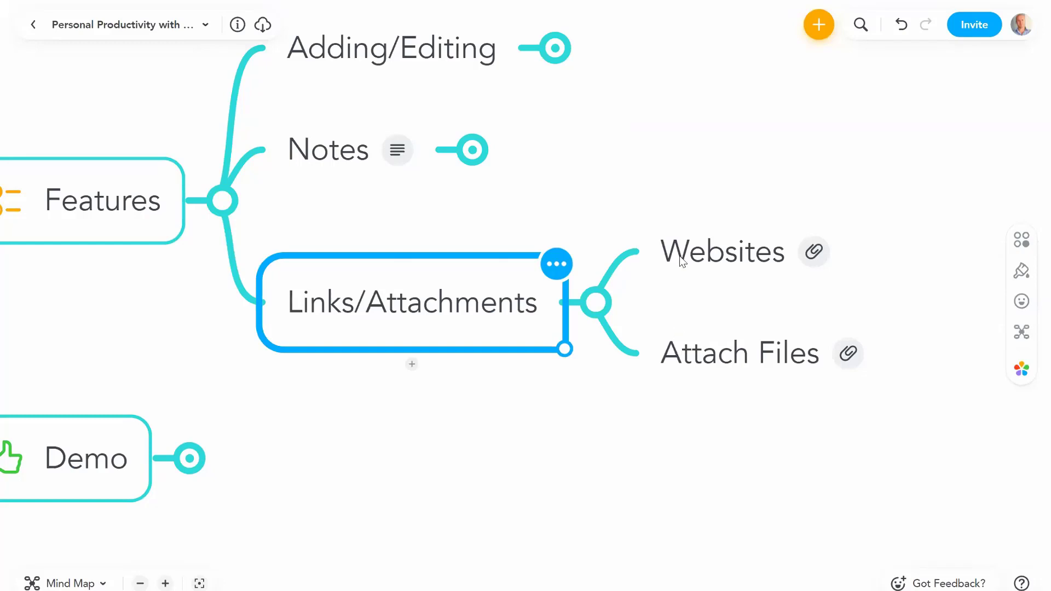
Step: Add 'Biggerplate' as a child topic of Websites
click(715, 249)
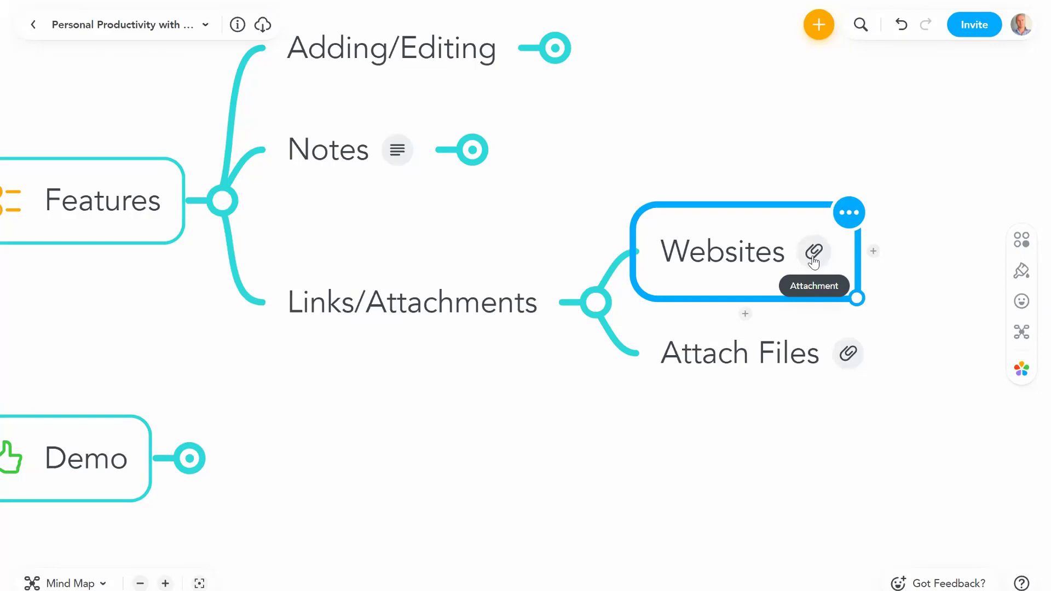
key(Tab)
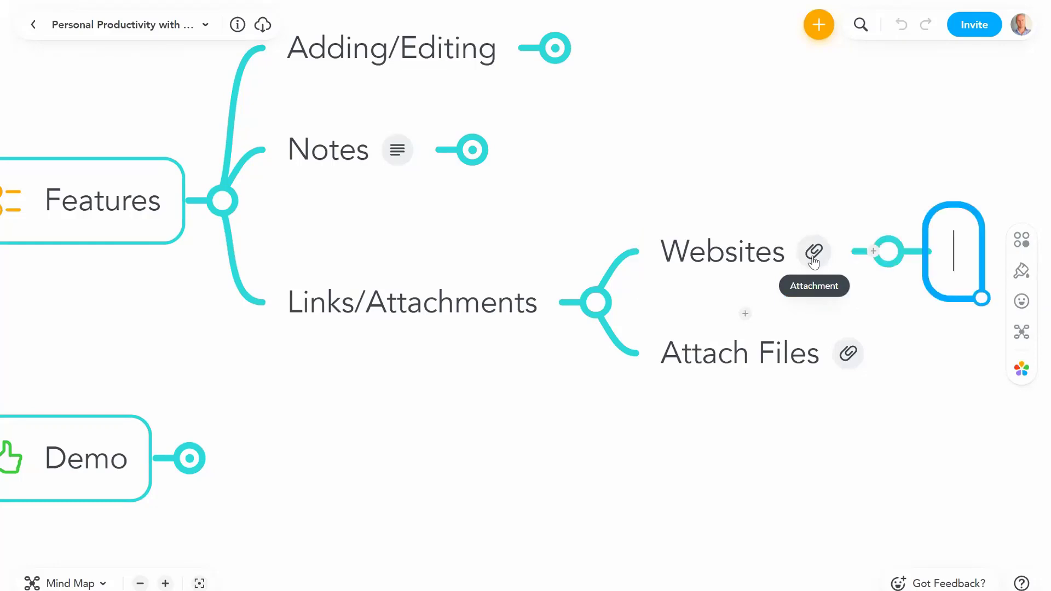
text(Biggerplate)
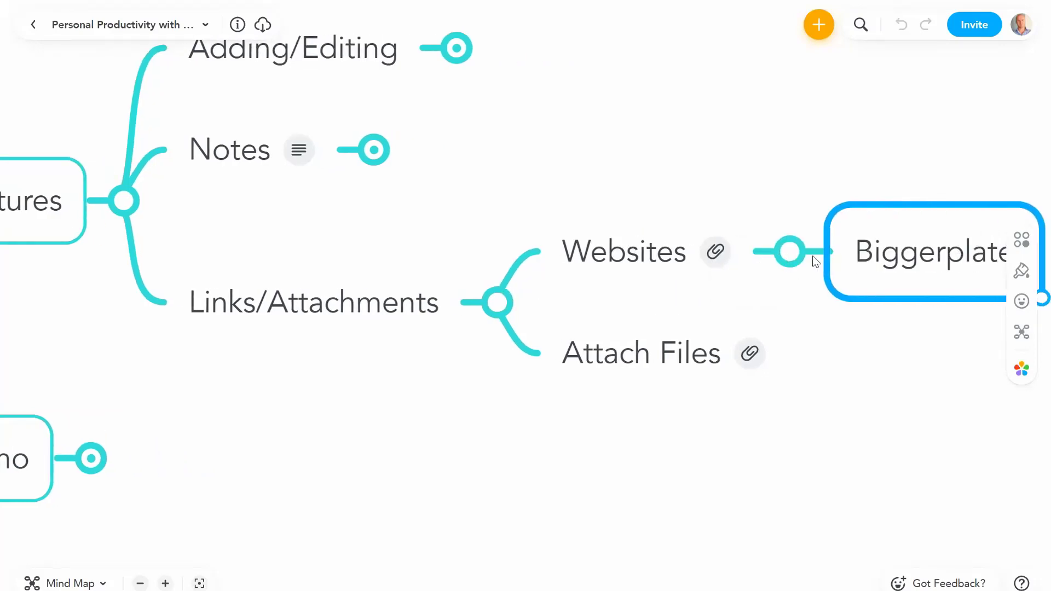
key(Return)
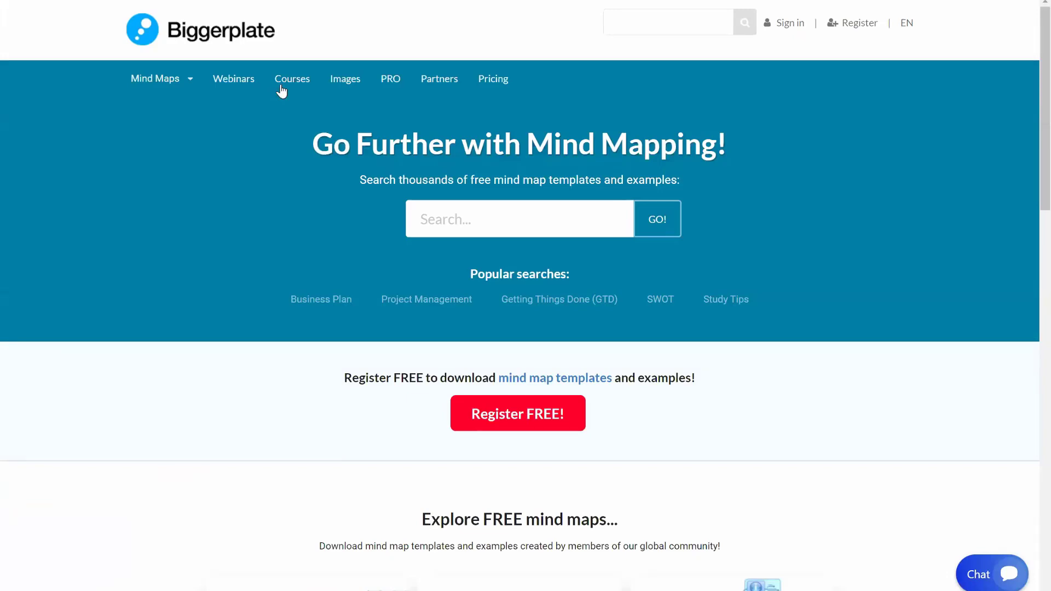
Step: Open the MindMeister Courses page on biggerplate.com, then return to the Biggerplate topic's add options
click(301, 96)
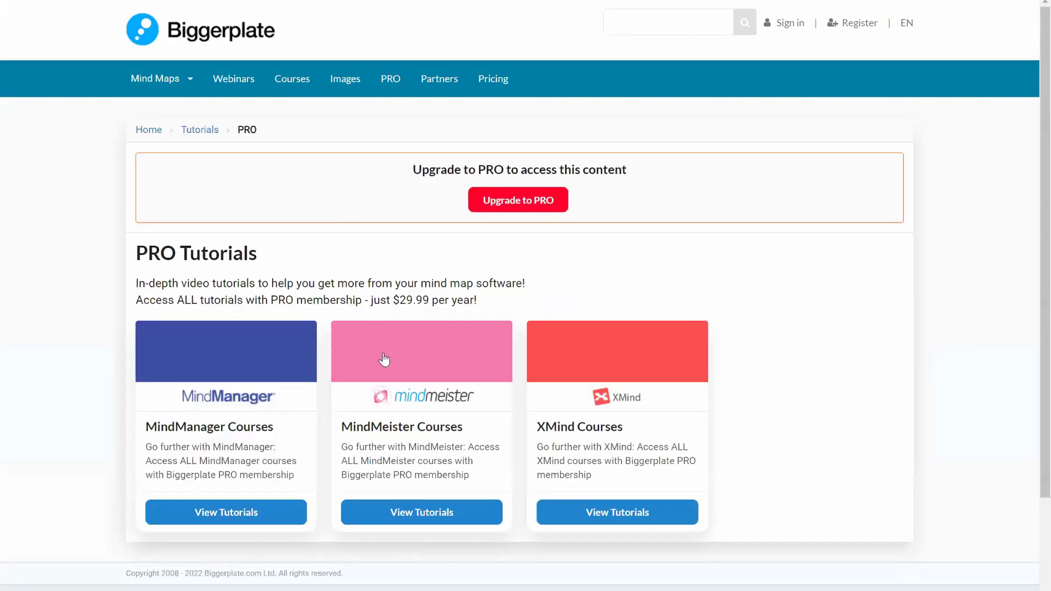
click(387, 372)
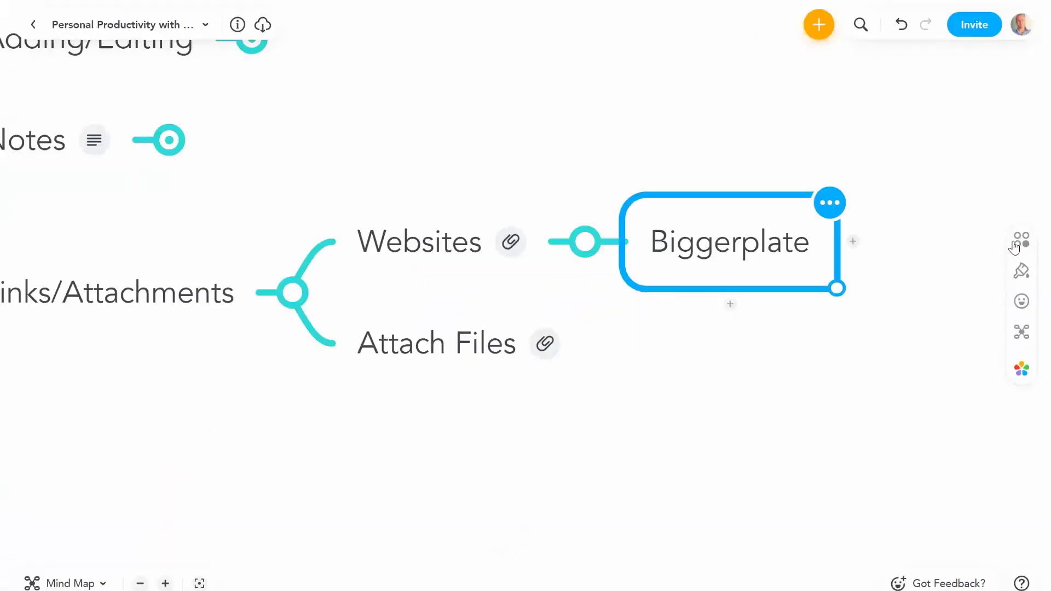
click(1022, 241)
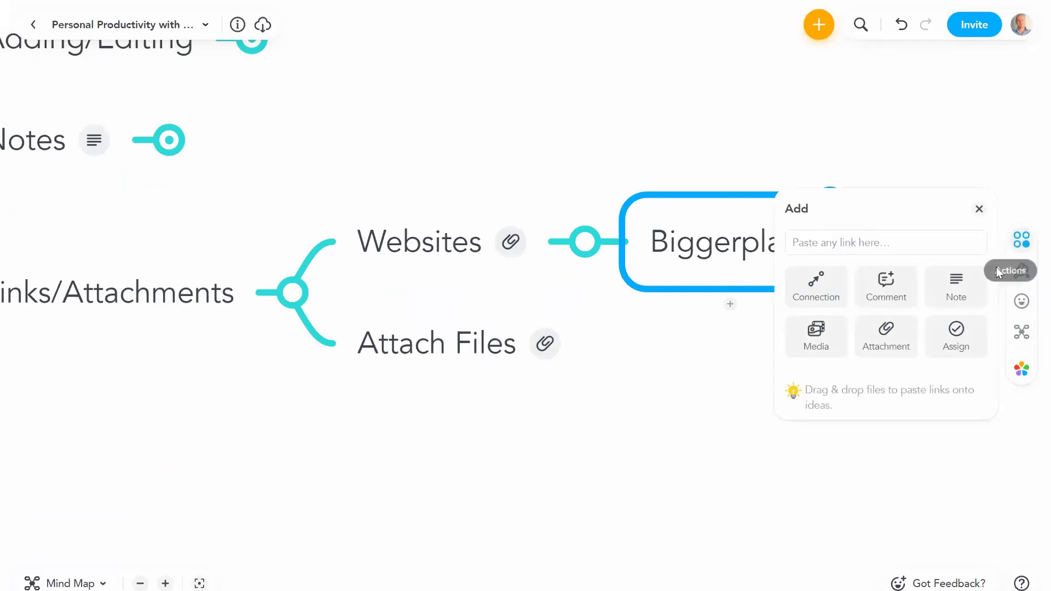
Step: Paste the MindMeister Courses URL as a link attachment on Biggerplate
click(885, 334)
click(836, 281)
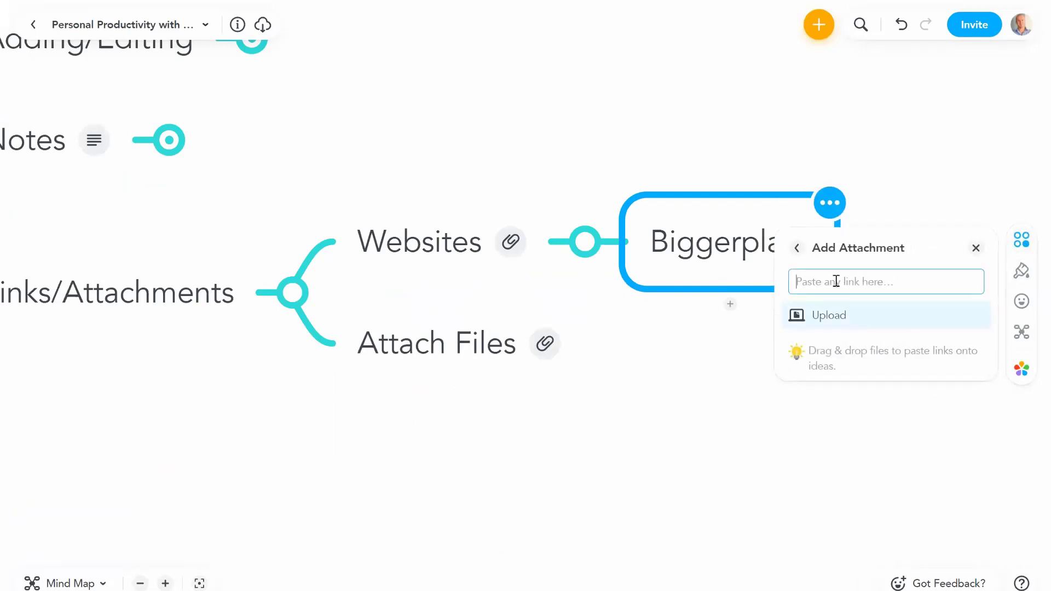
key(ctrl+v)
key(Return)
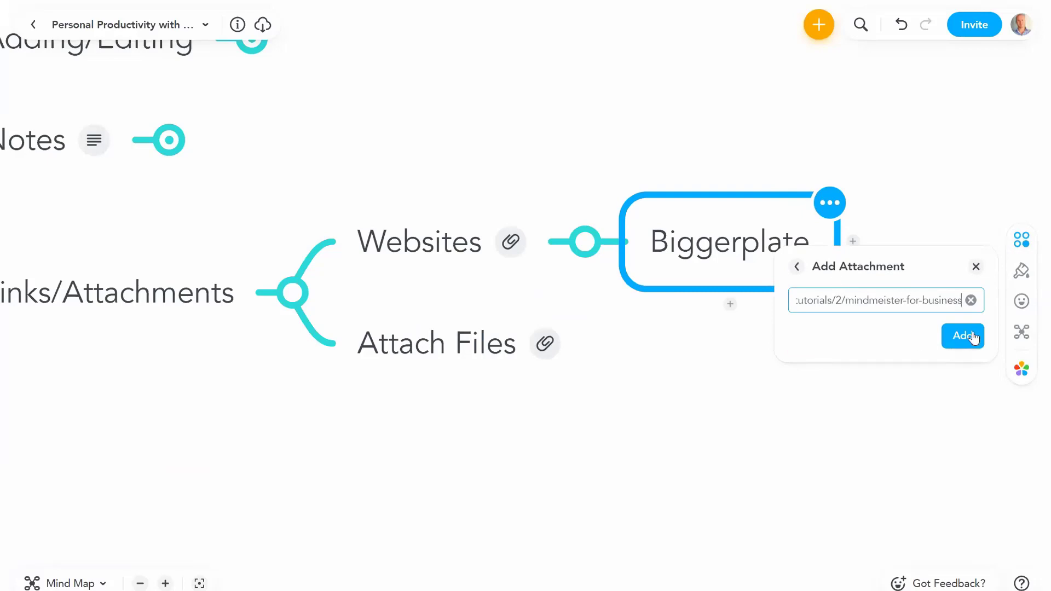
click(752, 393)
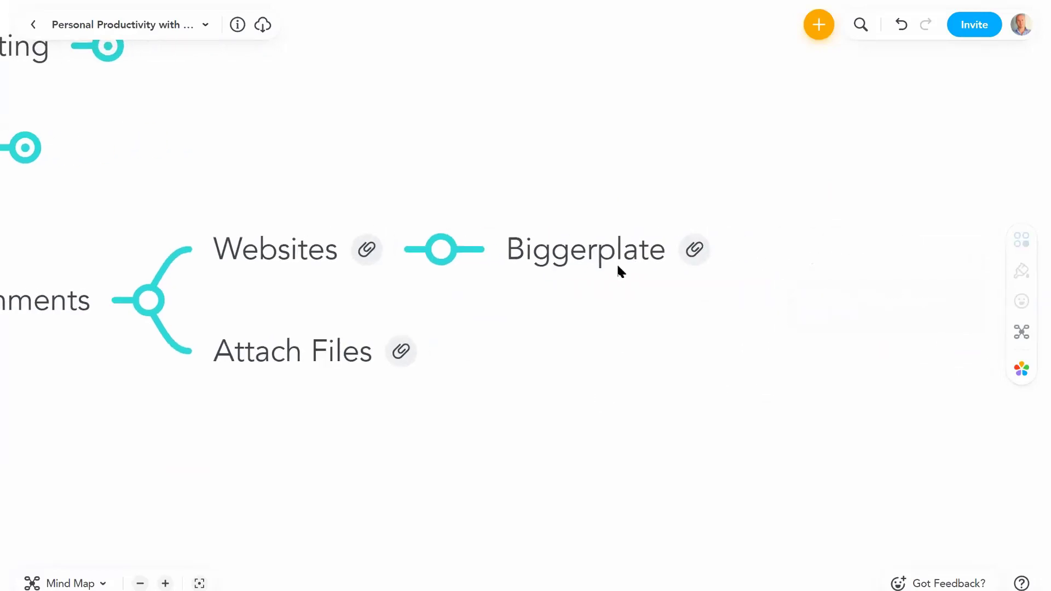
Step: Open Biggerplate's attached link to confirm the Courses page loads
click(632, 254)
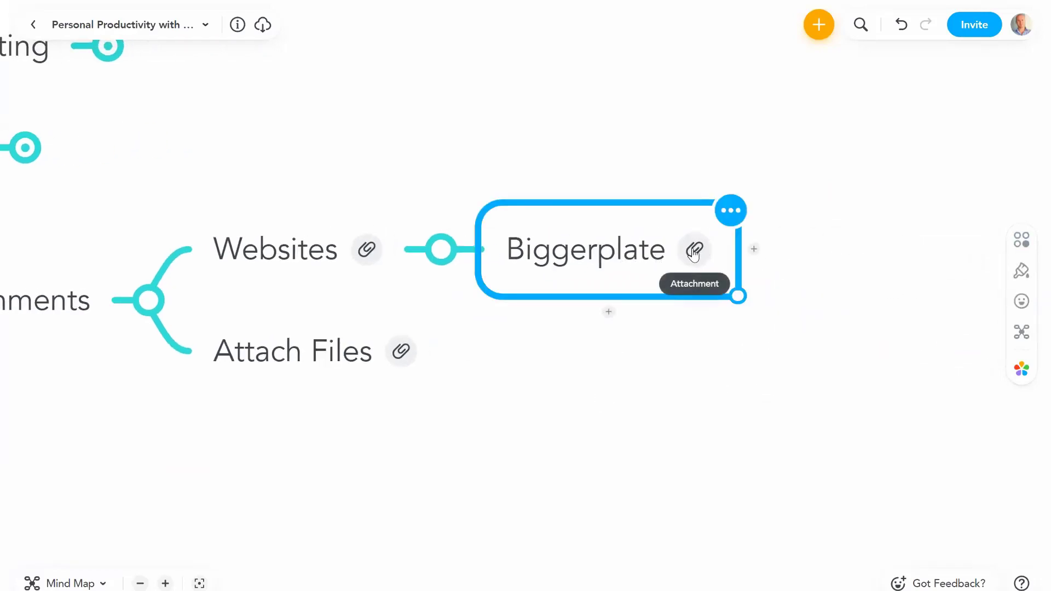
click(694, 253)
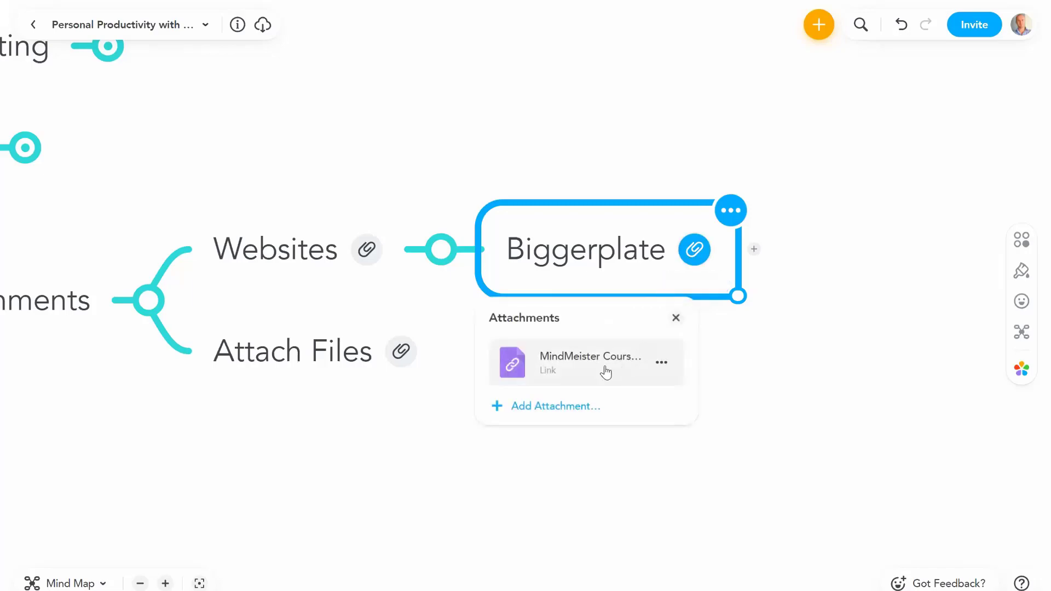
click(605, 372)
drag(397, 152, 722, 174)
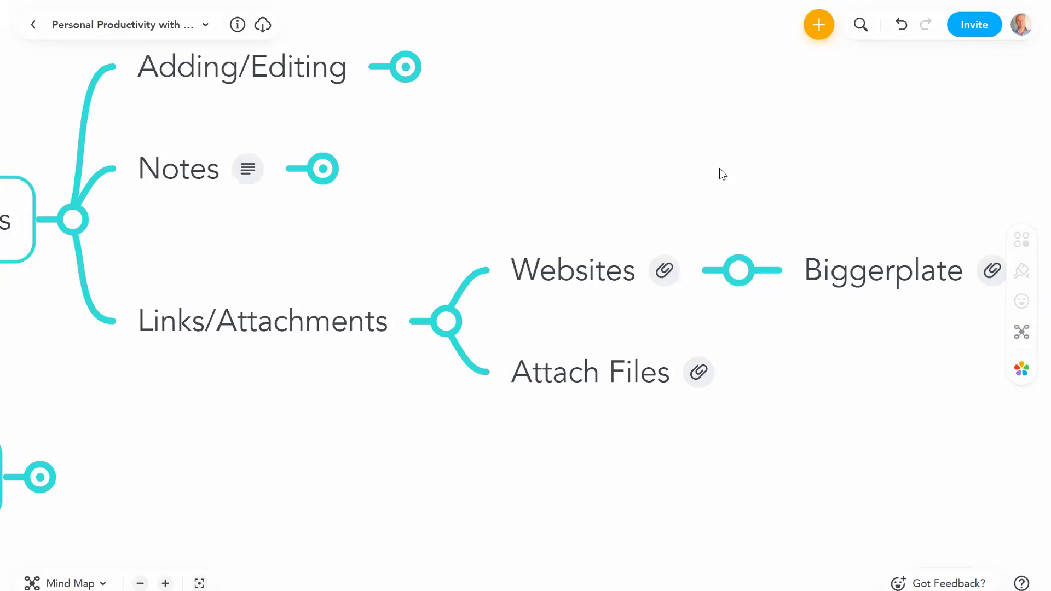
Step: Preview the Workshop Handout PDF attached to Attach Files, then close it
scroll(706, 188, right, 3)
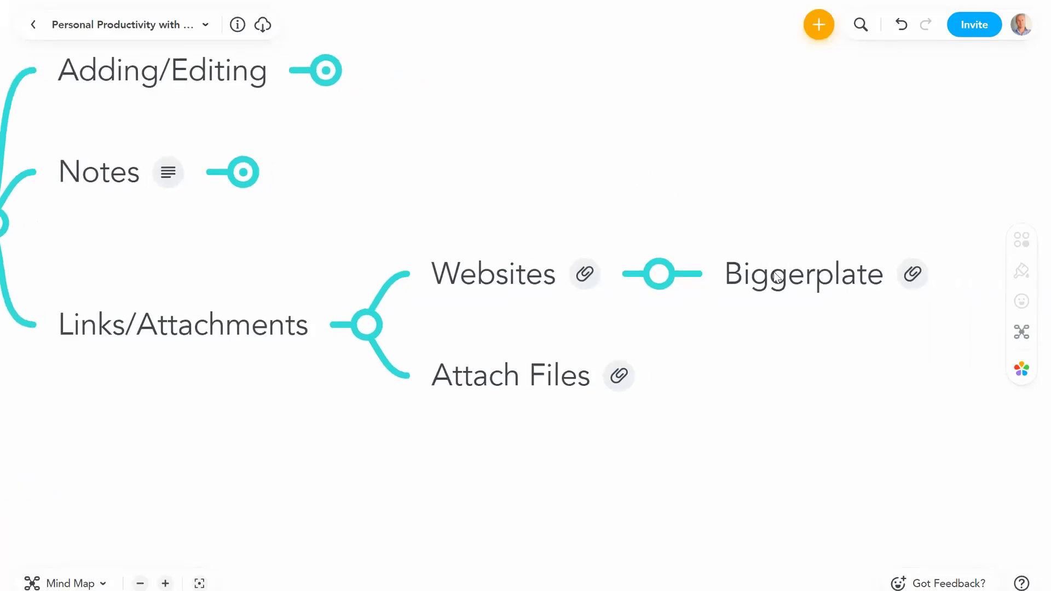
click(828, 275)
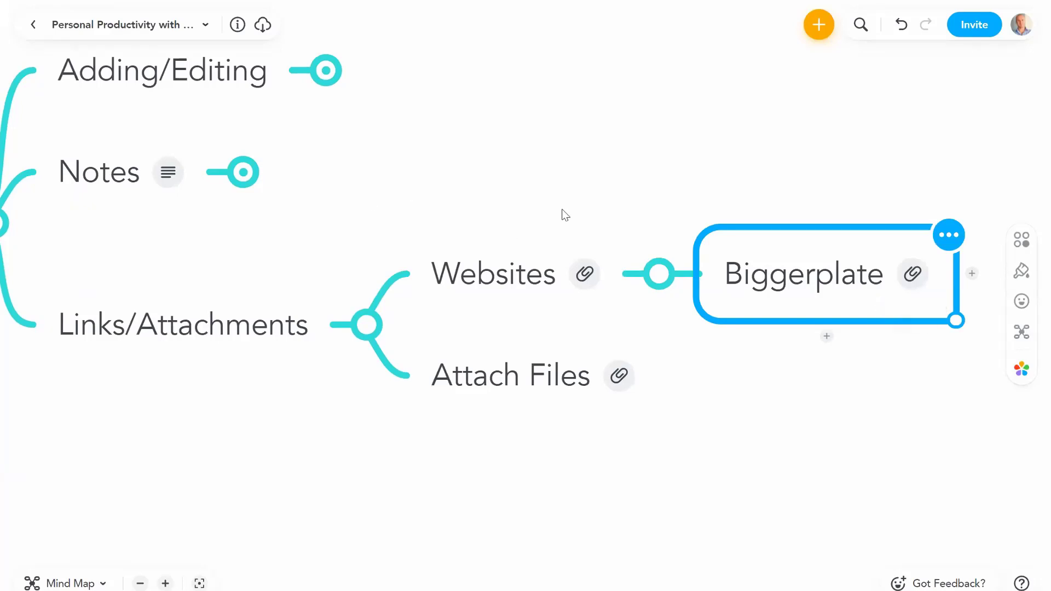
click(541, 392)
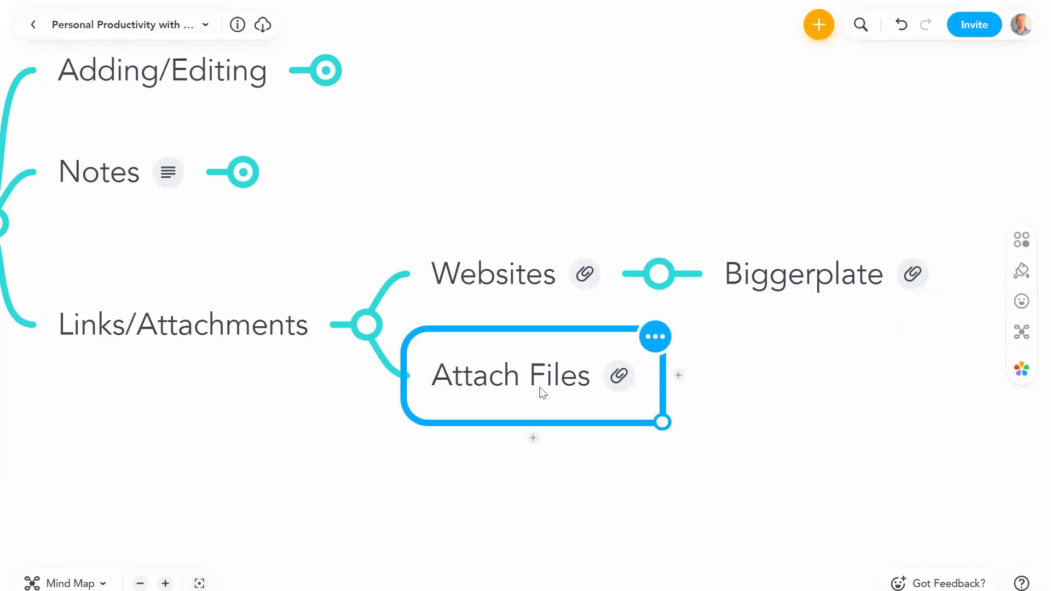
click(618, 381)
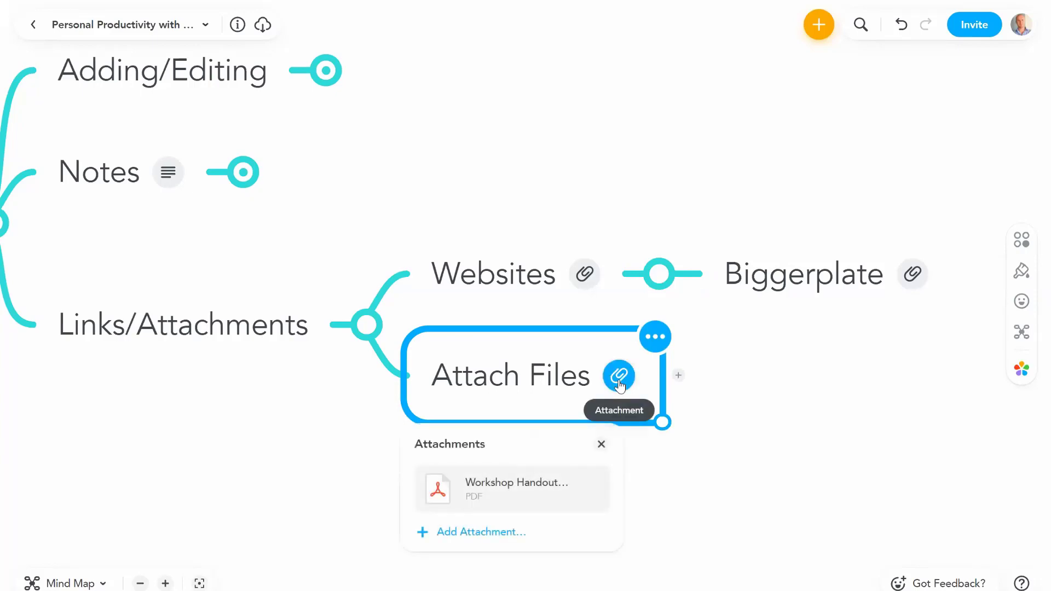
click(502, 486)
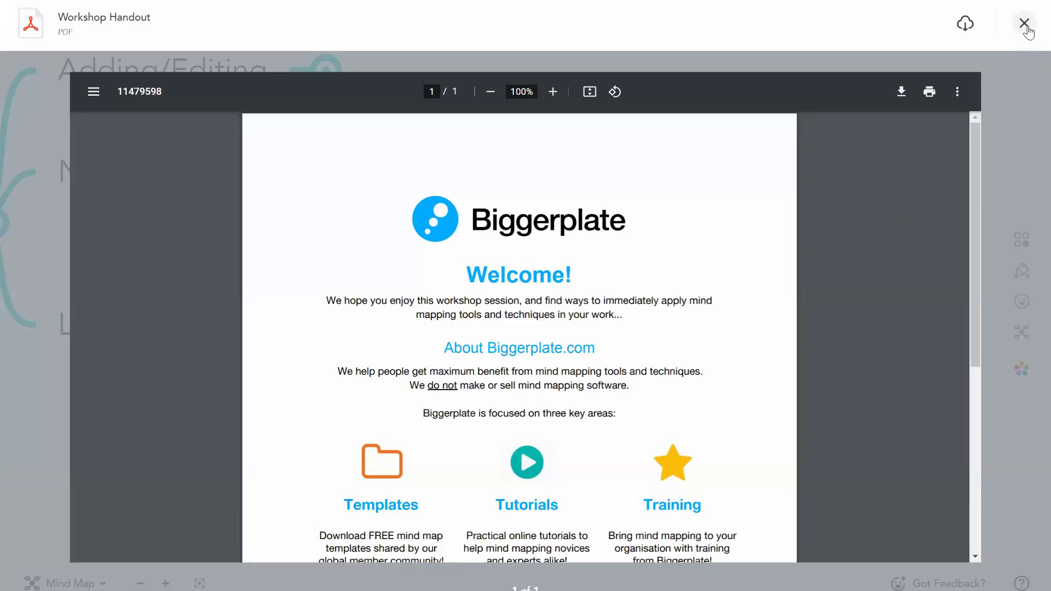
click(1023, 23)
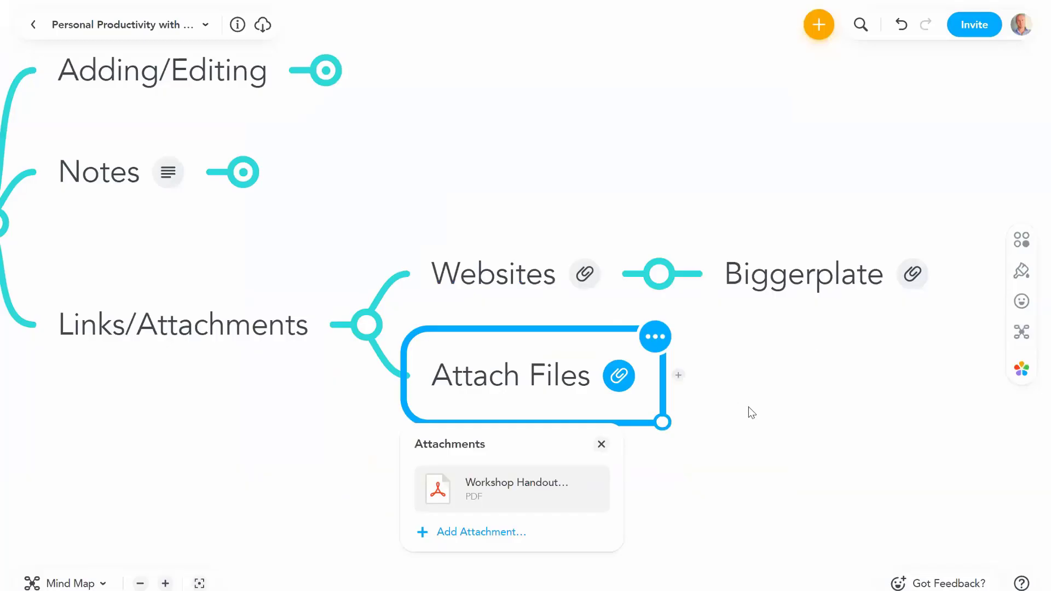
click(747, 406)
Step: Collapse the Websites branch
click(624, 390)
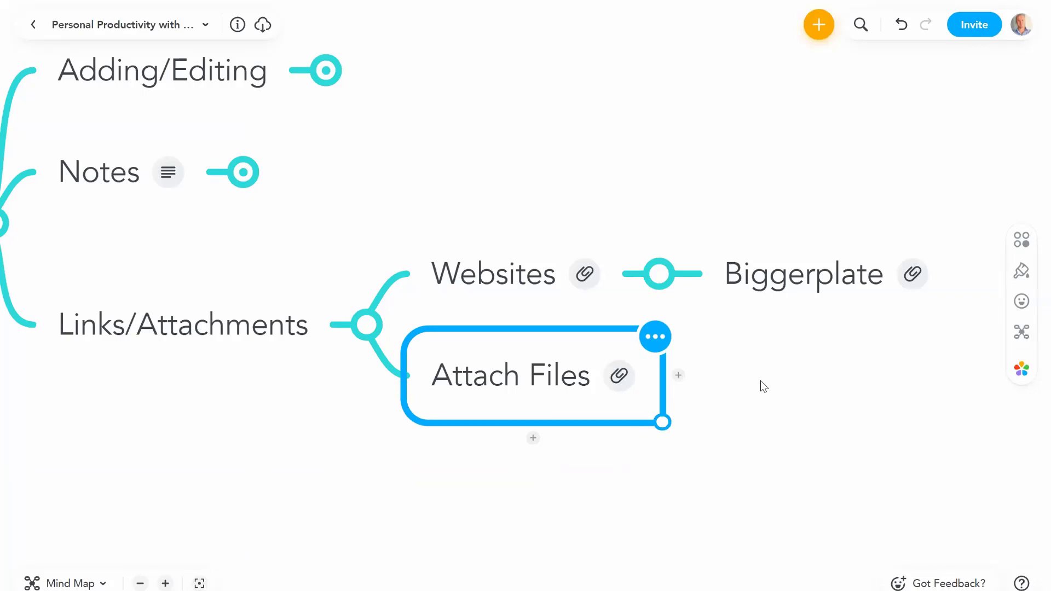
click(619, 375)
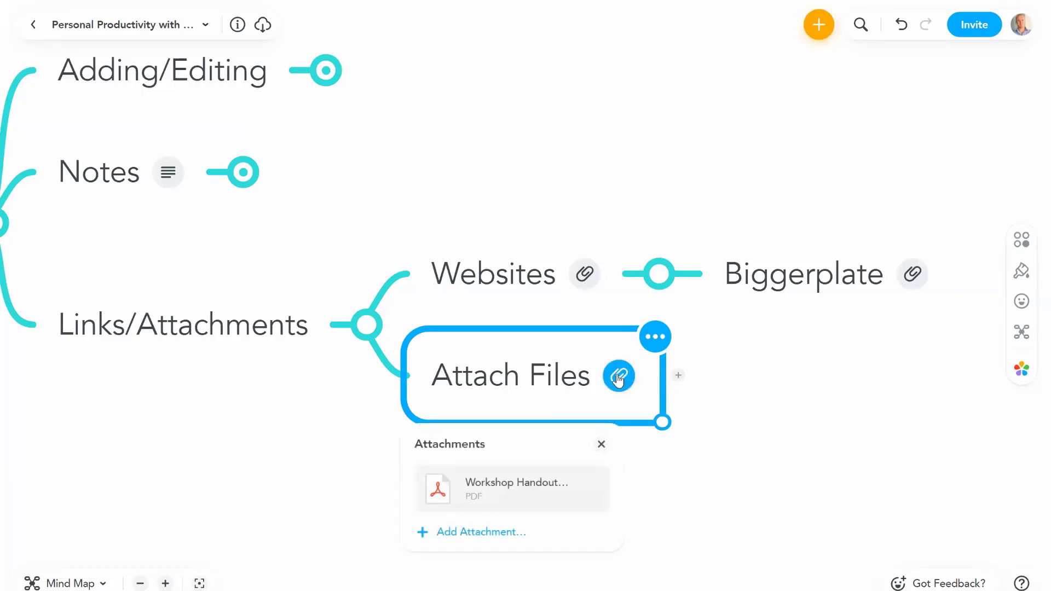
click(659, 274)
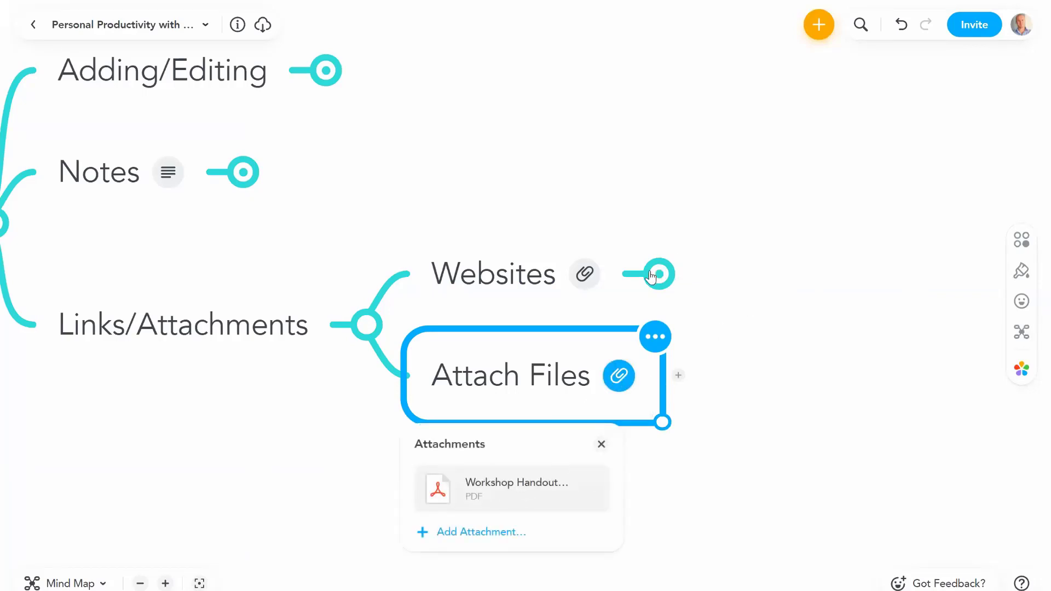
drag(299, 398, 793, 427)
Step: Collapse Links/Attachments, expand Demo and select its 'Start: Blank Mind Map' child
click(581, 301)
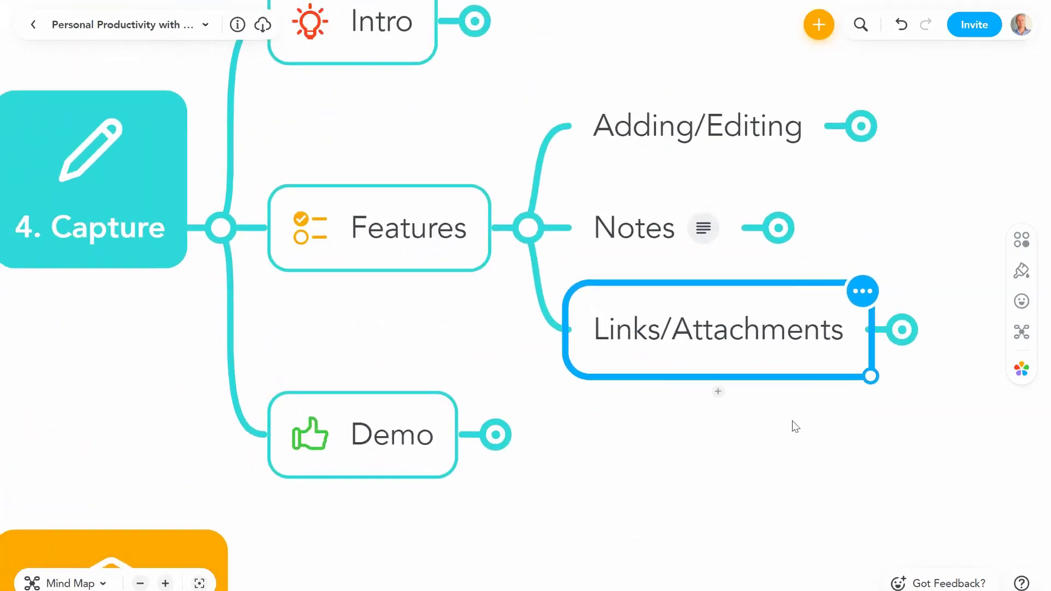
click(442, 242)
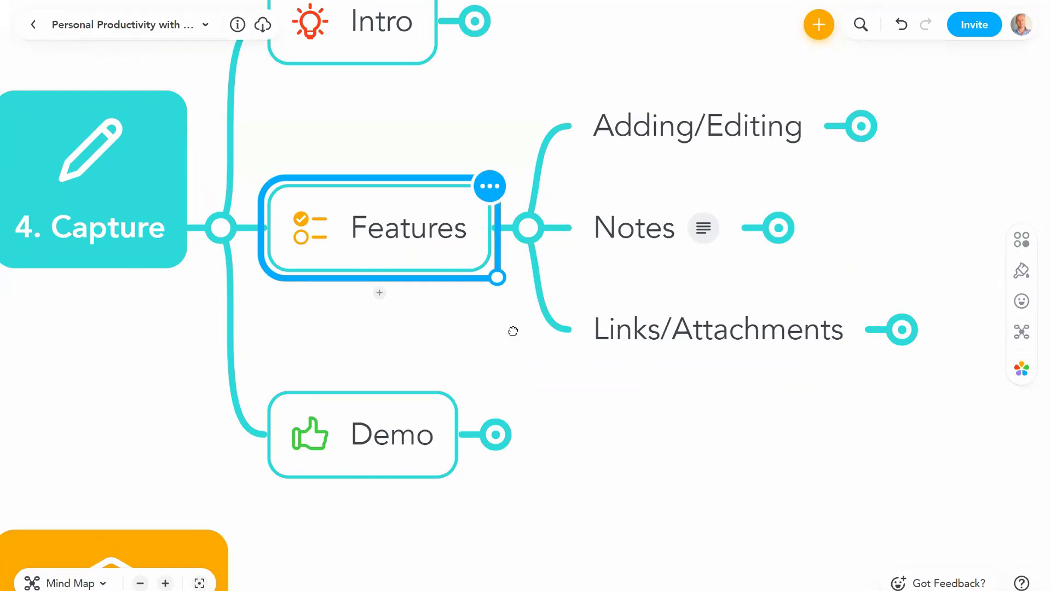
drag(511, 330, 530, 370)
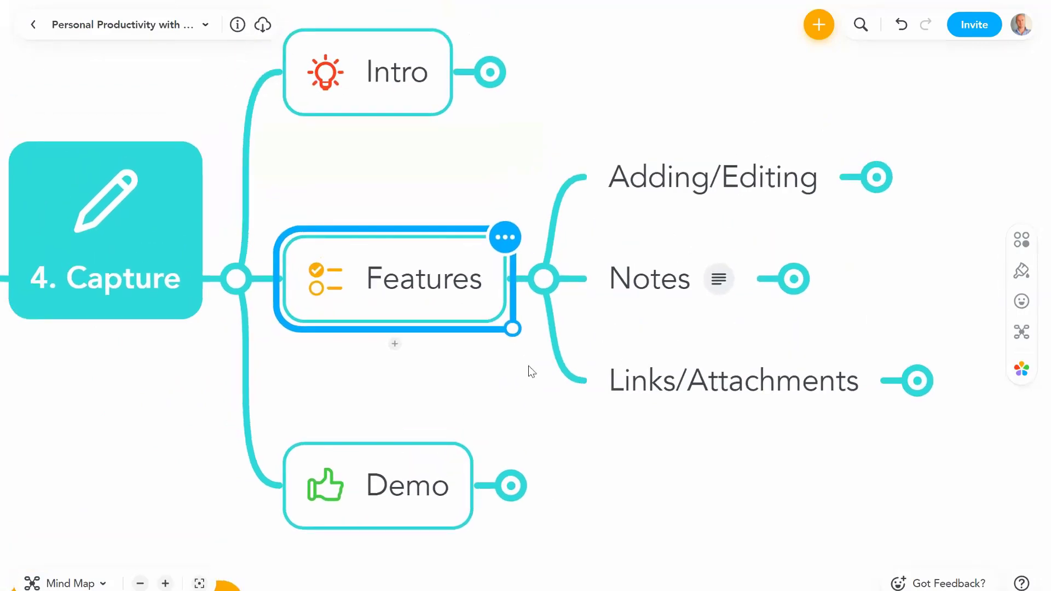
scroll(554, 446, down, 3)
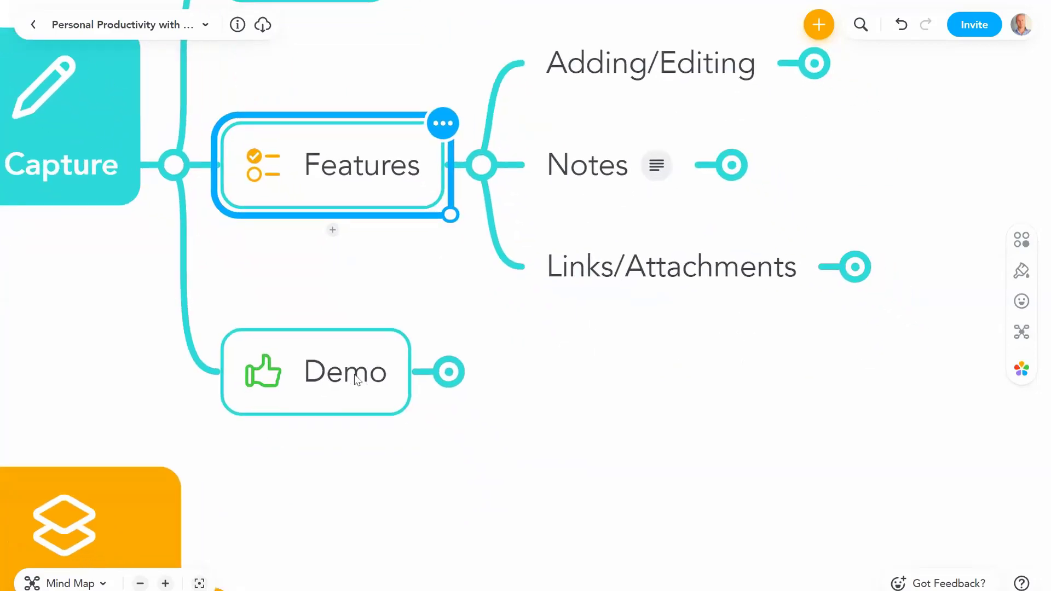
click(353, 373)
click(449, 372)
click(727, 328)
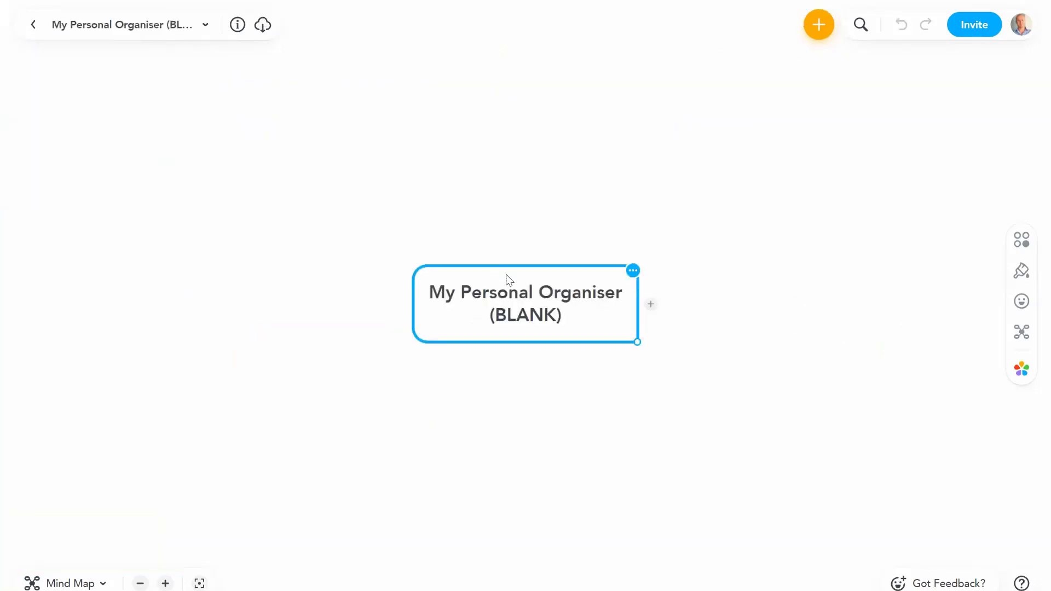
Step: Open the blank My Personal Organiser map and add a 'Pay Credit Card' topic
click(530, 317)
click(579, 448)
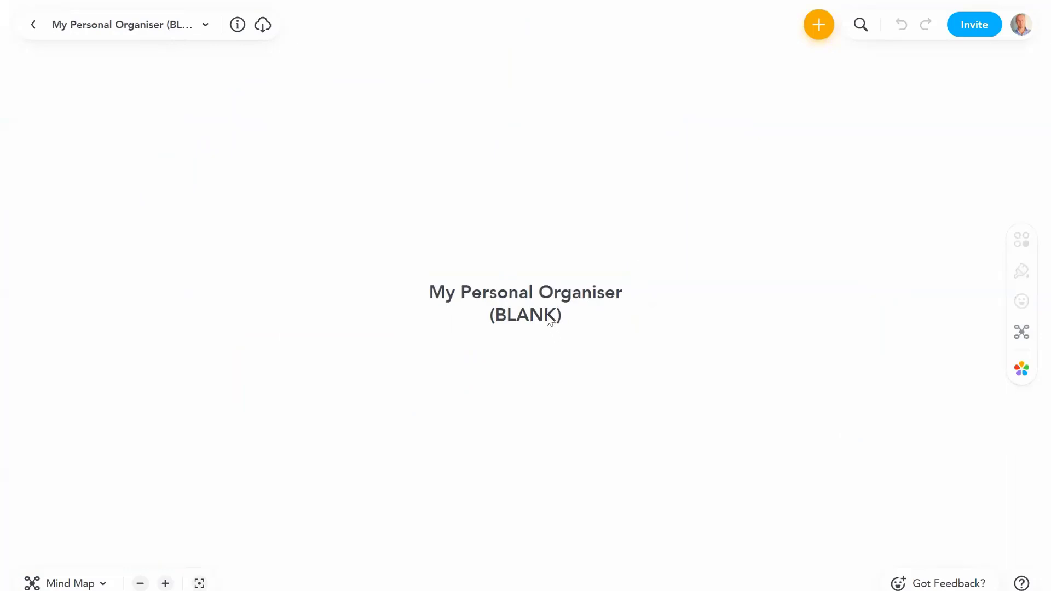
click(549, 319)
key(Tab)
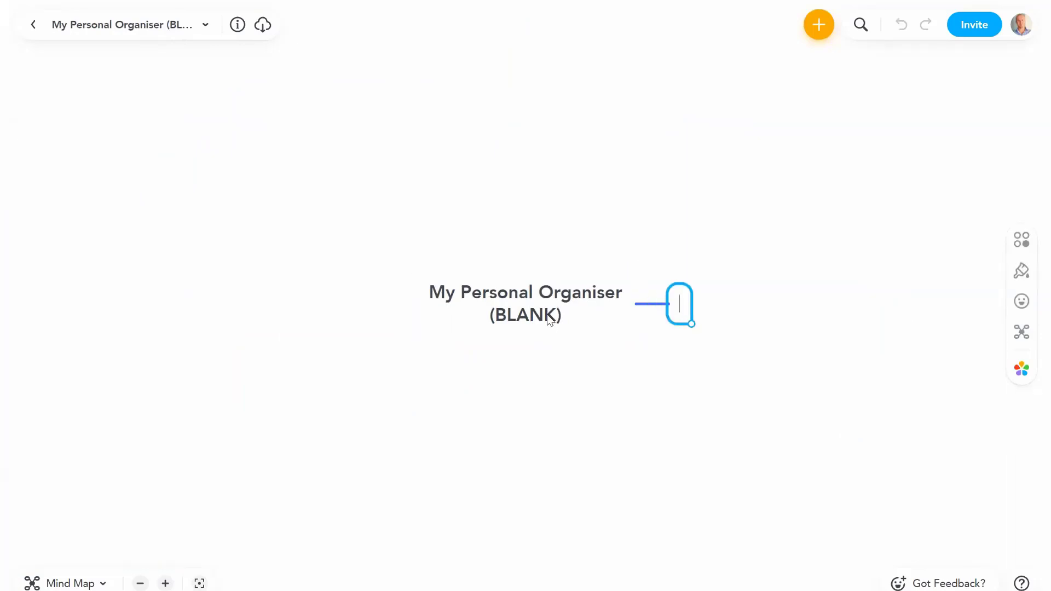
text(Pay Credit Card)
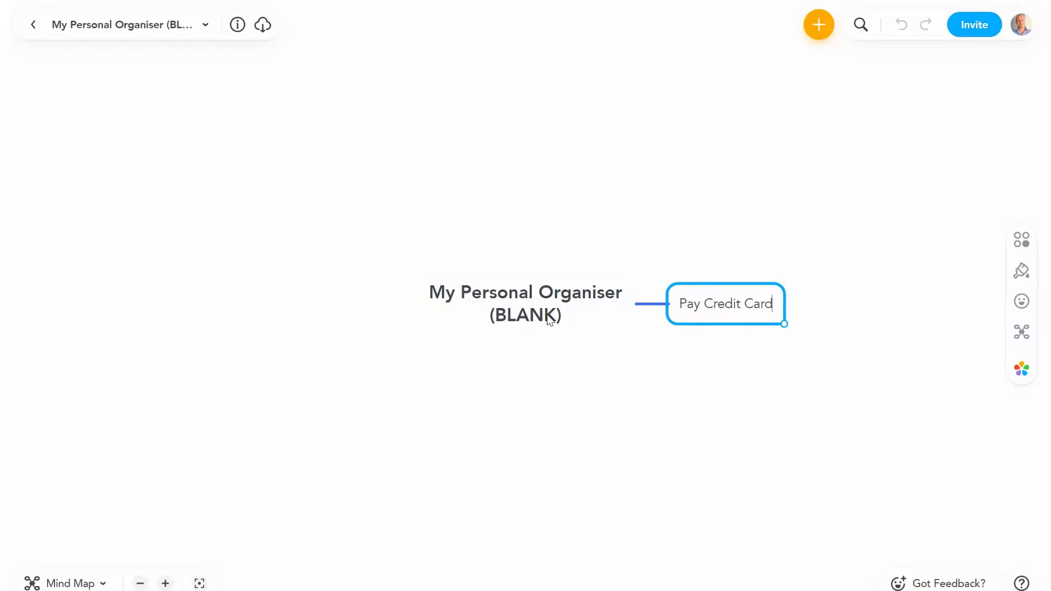
key(Return)
key(Return)
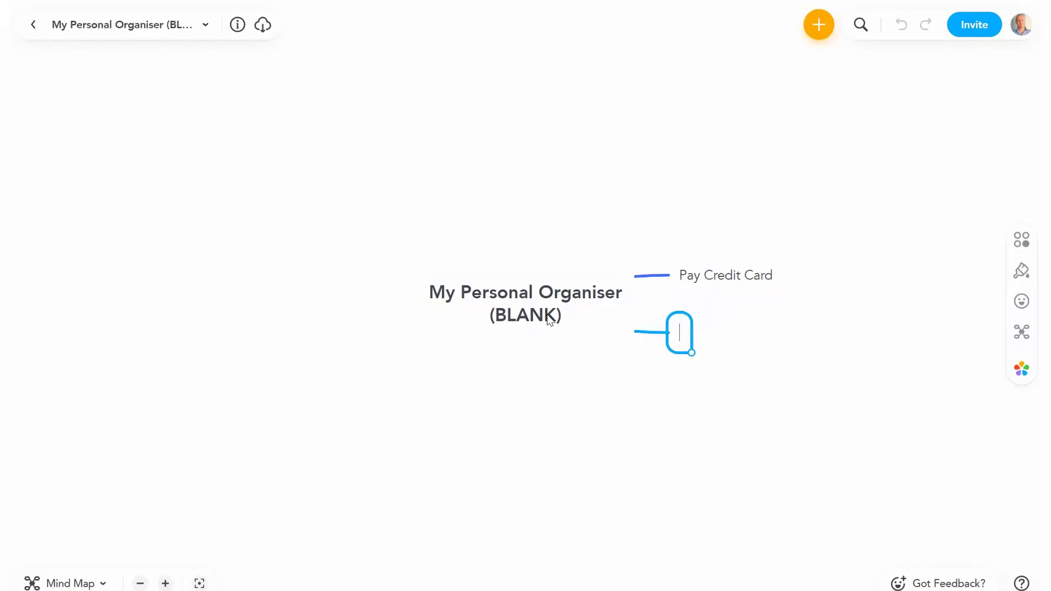
Step: Add 'Book Trinidad flights', 'Tech Guide' and 'Bravo Training' topics, then start a fifth webinar topic
text(Book Tri)
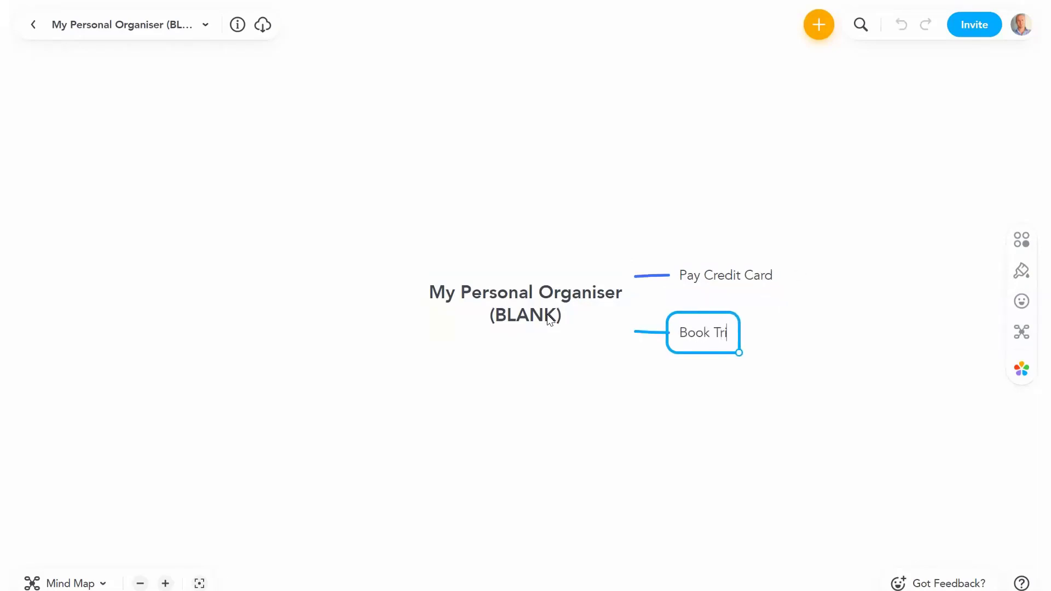
text(nidad flights)
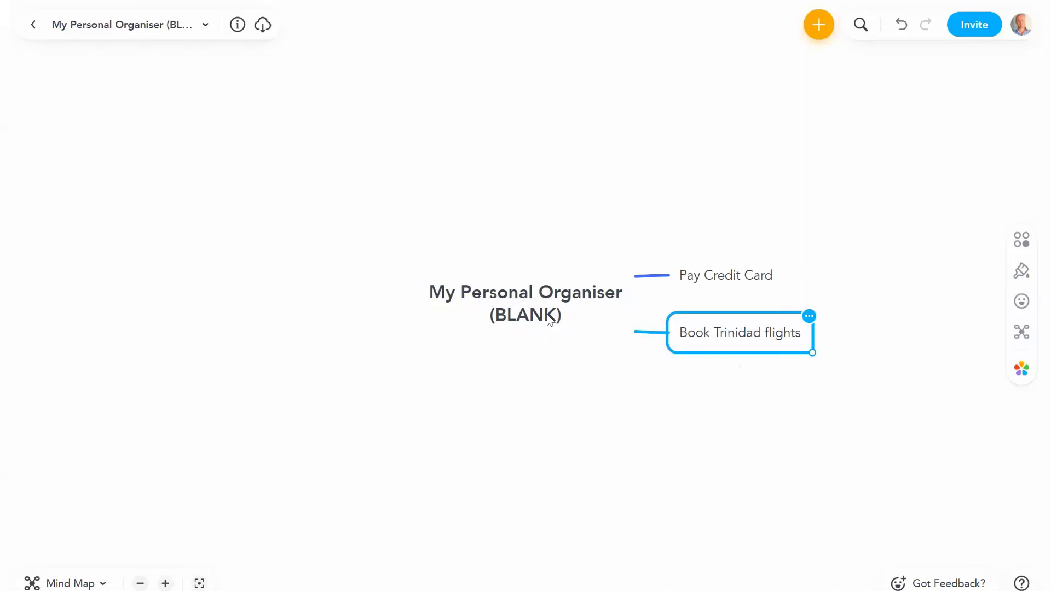
key(Return)
text(Tech Guide)
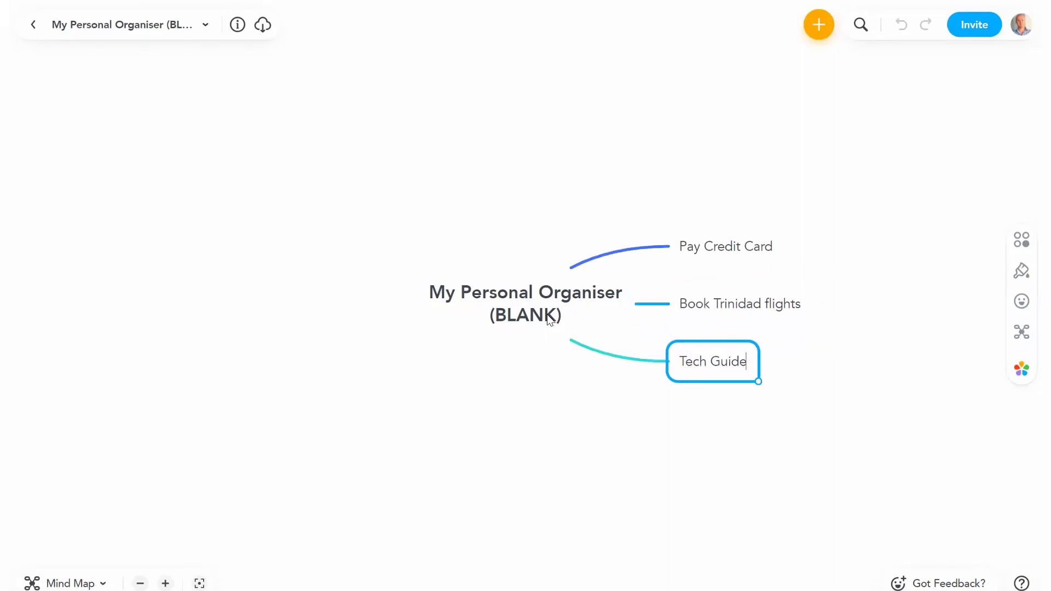
key(Return)
text(Bravo B)
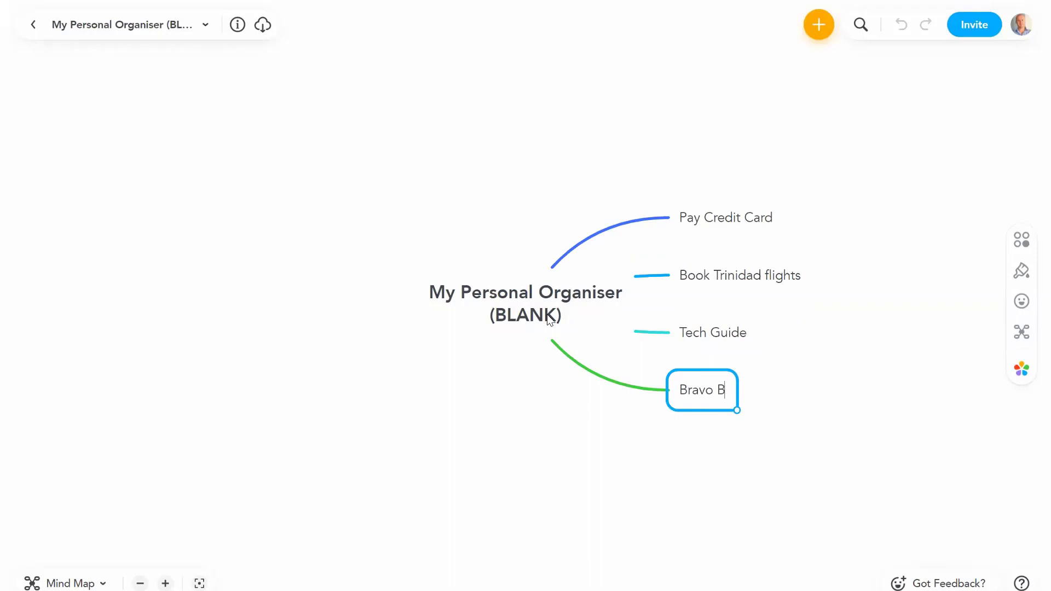
key(BackSpace)
text(Training)
key(Return)
text(Helen T)
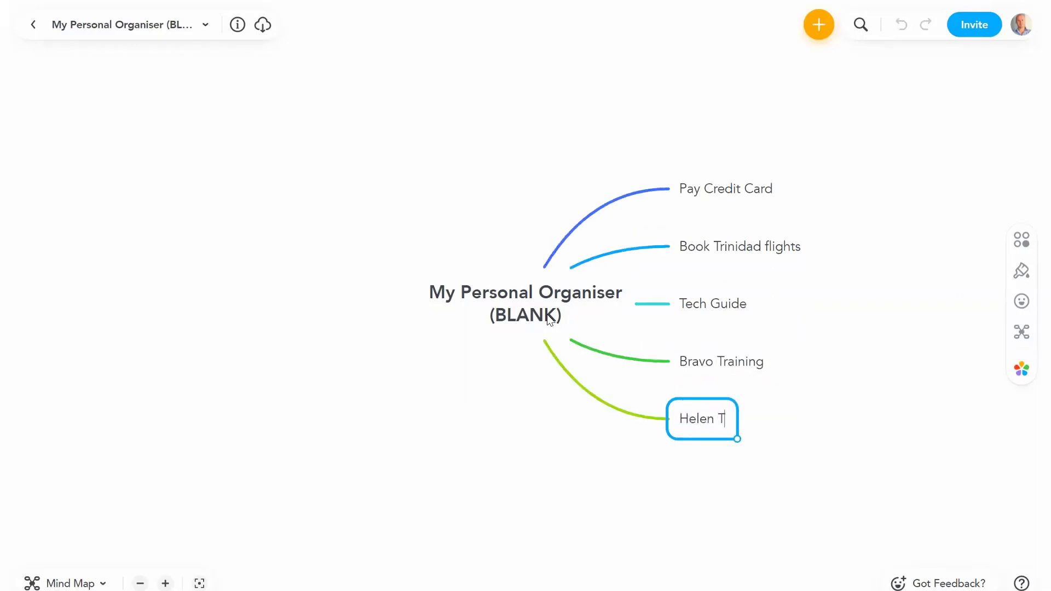
key(BackSpace)
Step: Complete the webinar branch and add left-side branches for emailing a contact and Tango Meeting
text(Webinar)
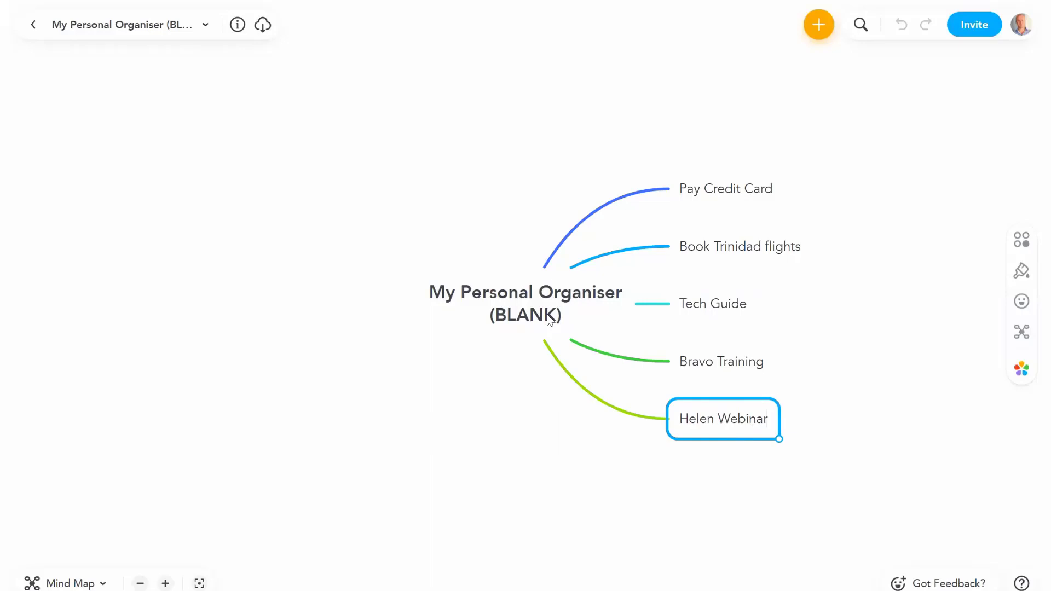
key(Return)
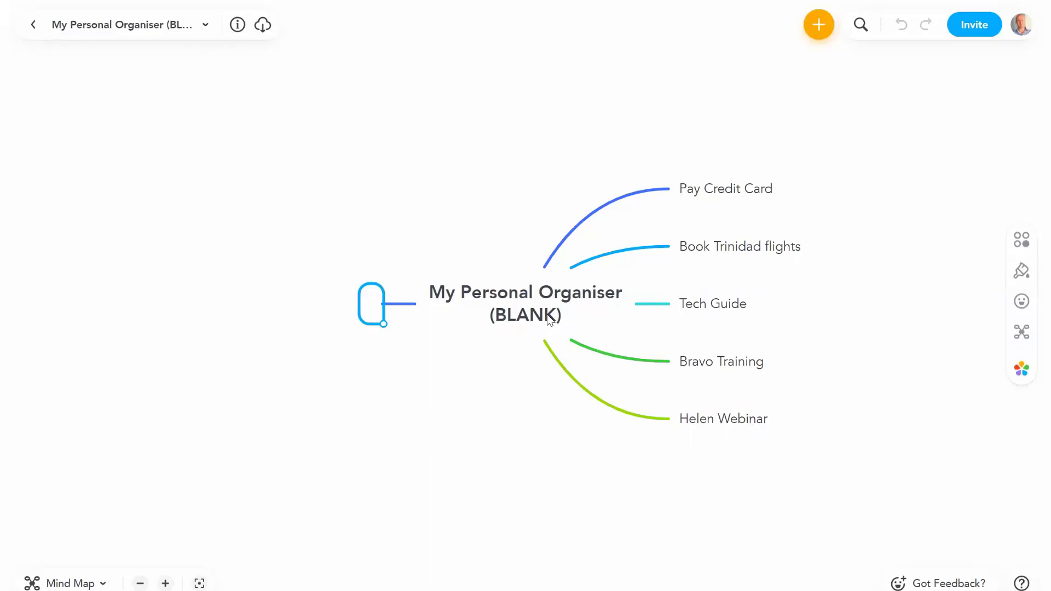
text(Email Julie)
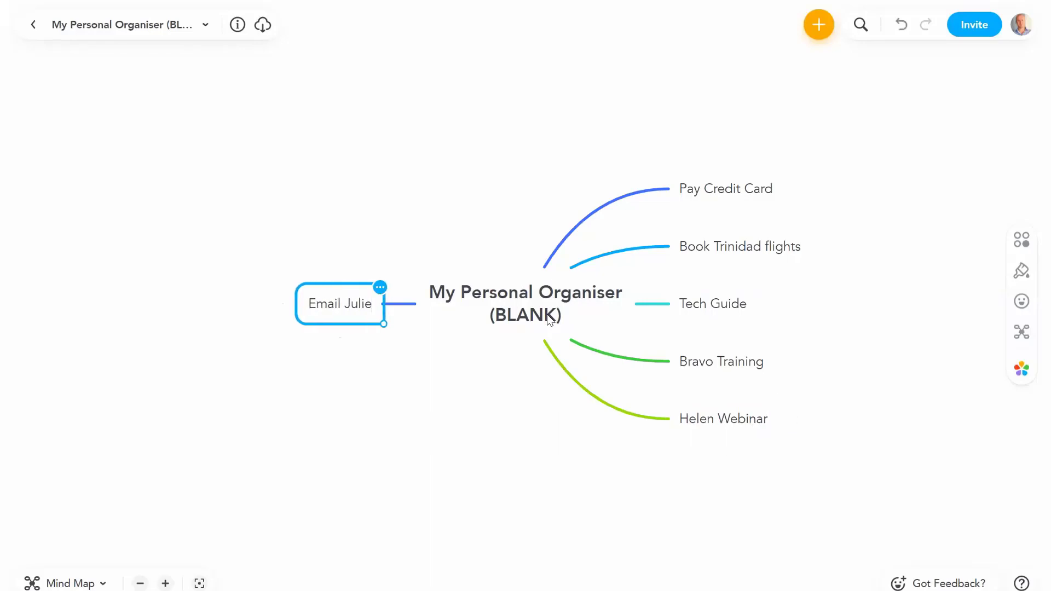
key(Return)
text(Tango)
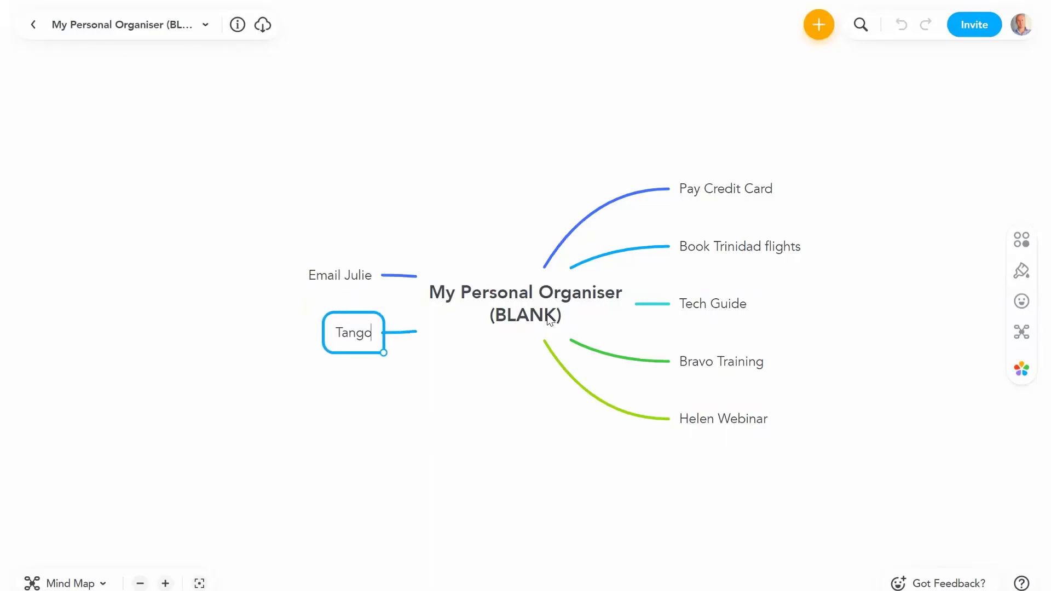
text( Meeting)
key(Return)
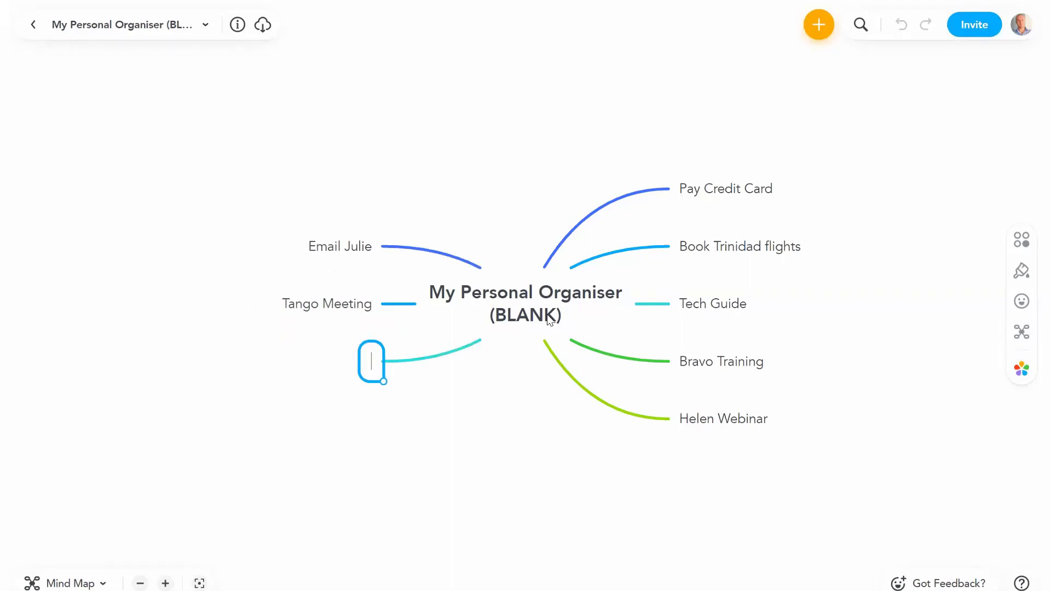
Step: Add the birthday reminder, Blog Post and Cancel gym branches, then select the central topic
text(Larry Birthday)
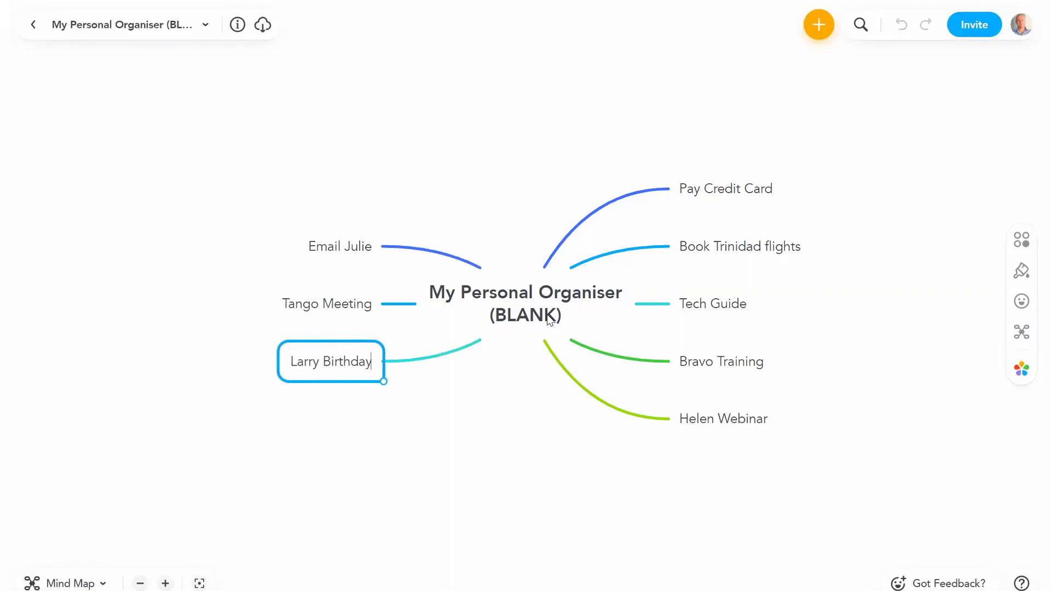
key(Return)
key(Return)
text(Blo)
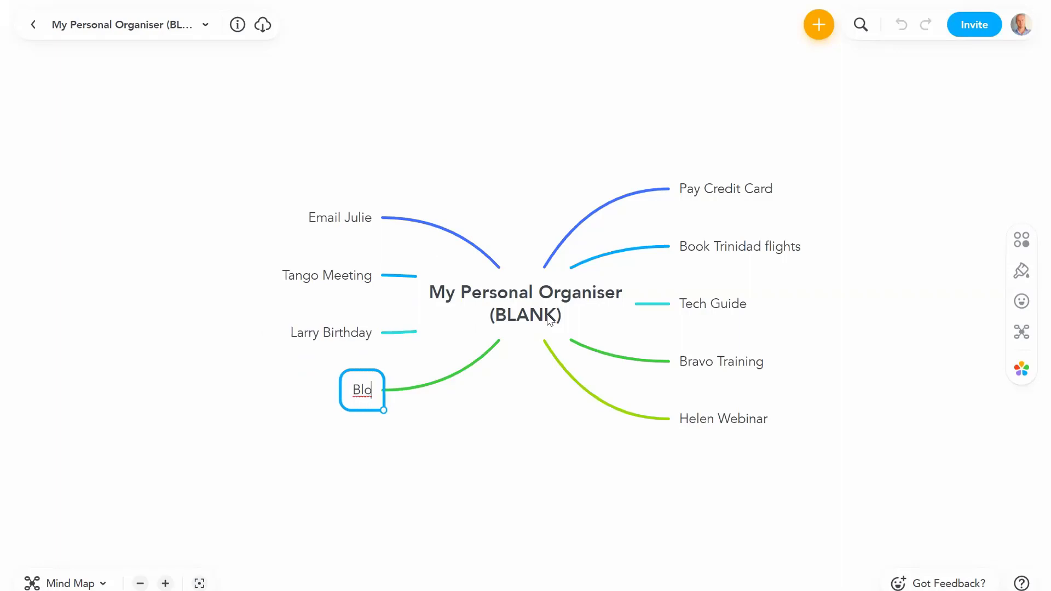
text(g Post)
key(Return)
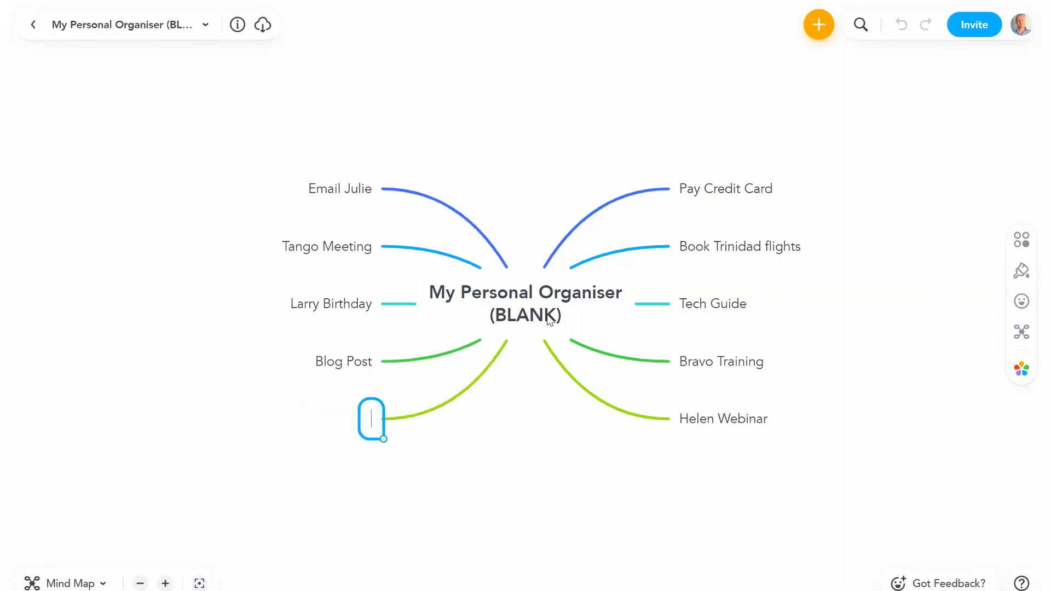
text(Cancel)
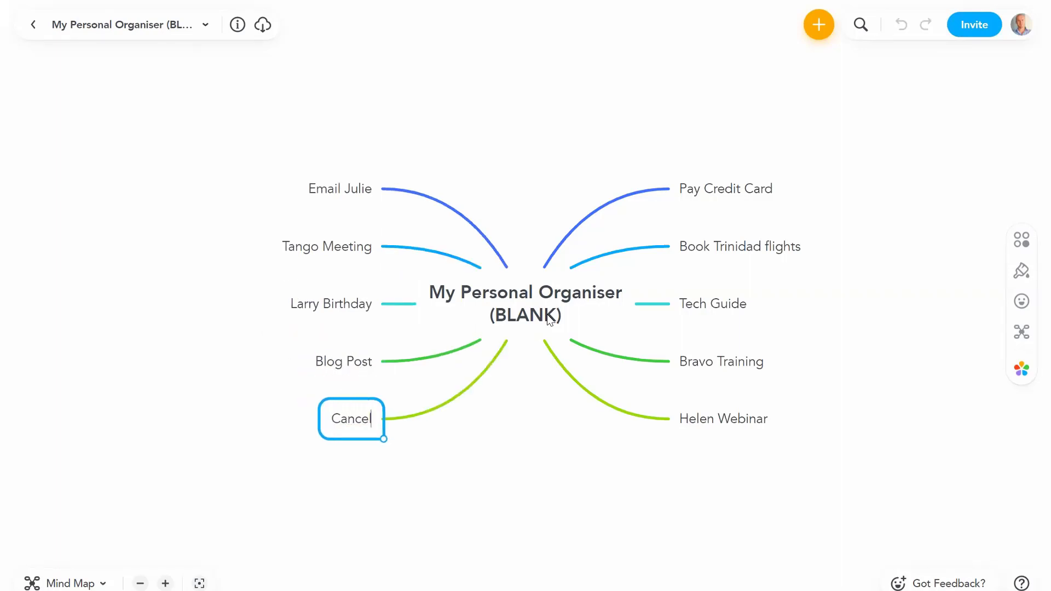
text( gym)
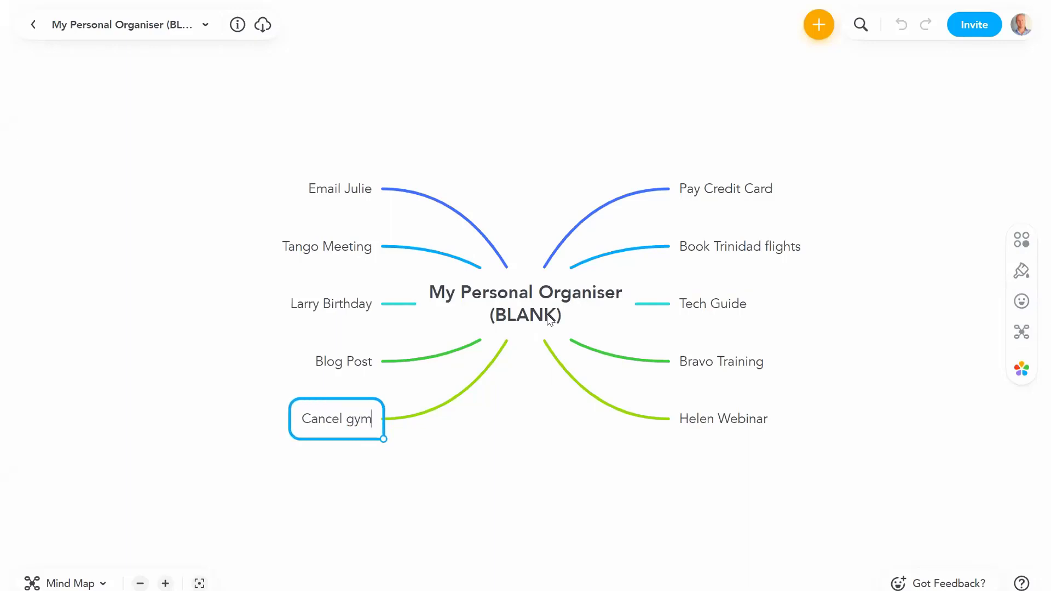
key(Return)
click(547, 292)
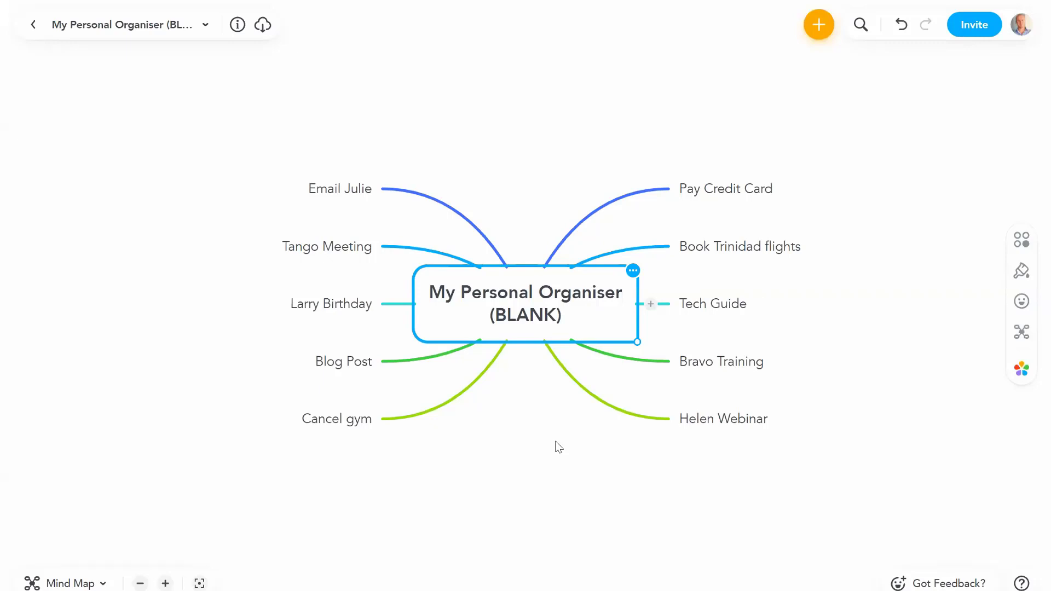
Step: Review the organiser's branches, then select the Finish: To-Do List Map node on the productivity map
click(736, 191)
click(729, 246)
click(717, 305)
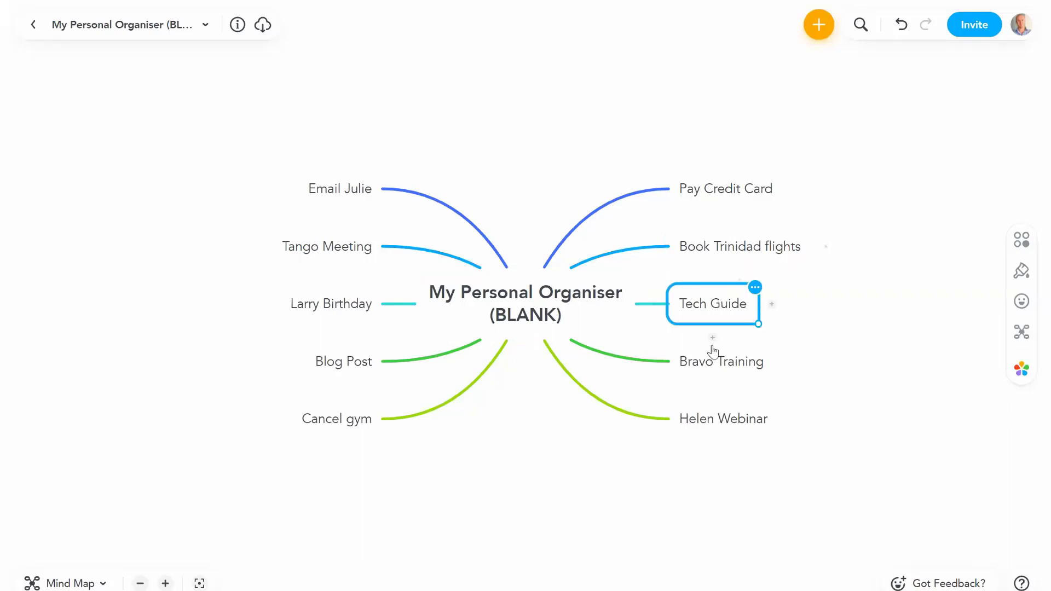
click(712, 363)
click(711, 421)
click(505, 312)
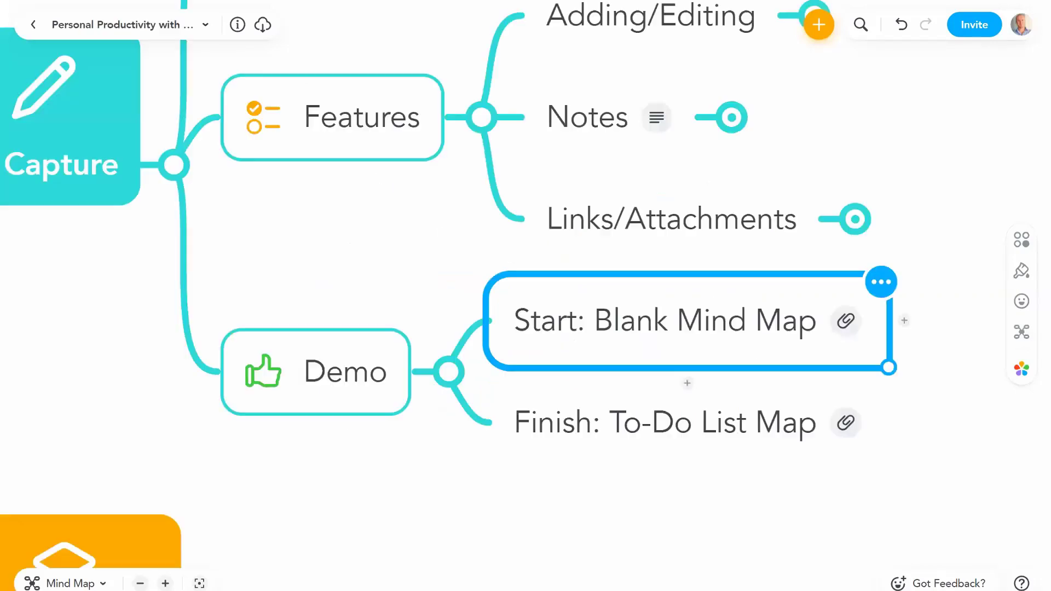
click(632, 422)
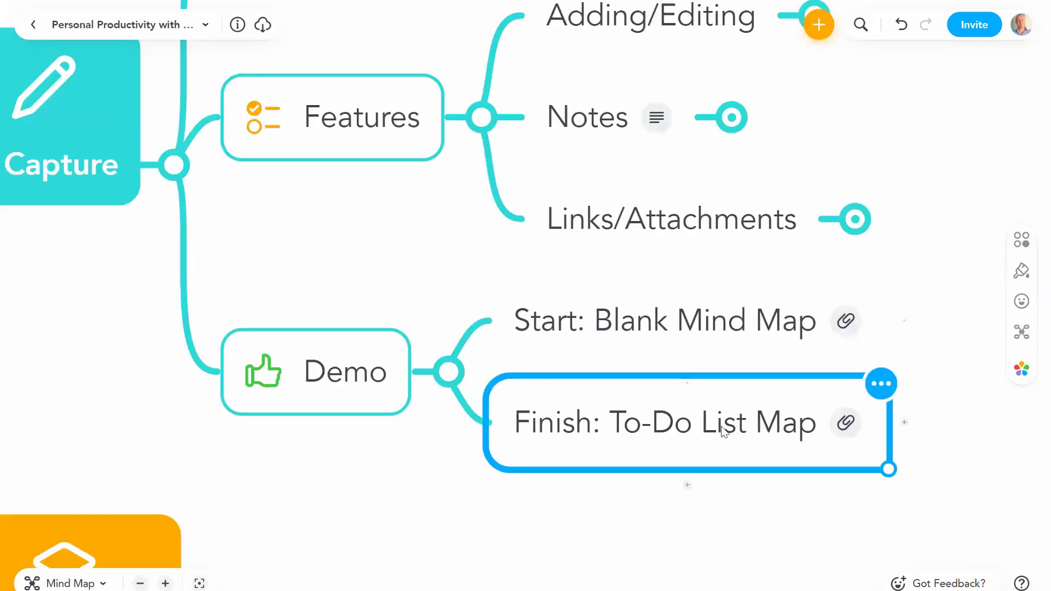
Step: Open the Big List map linked from Finish: To-Do List Map and scroll through its branches
click(847, 424)
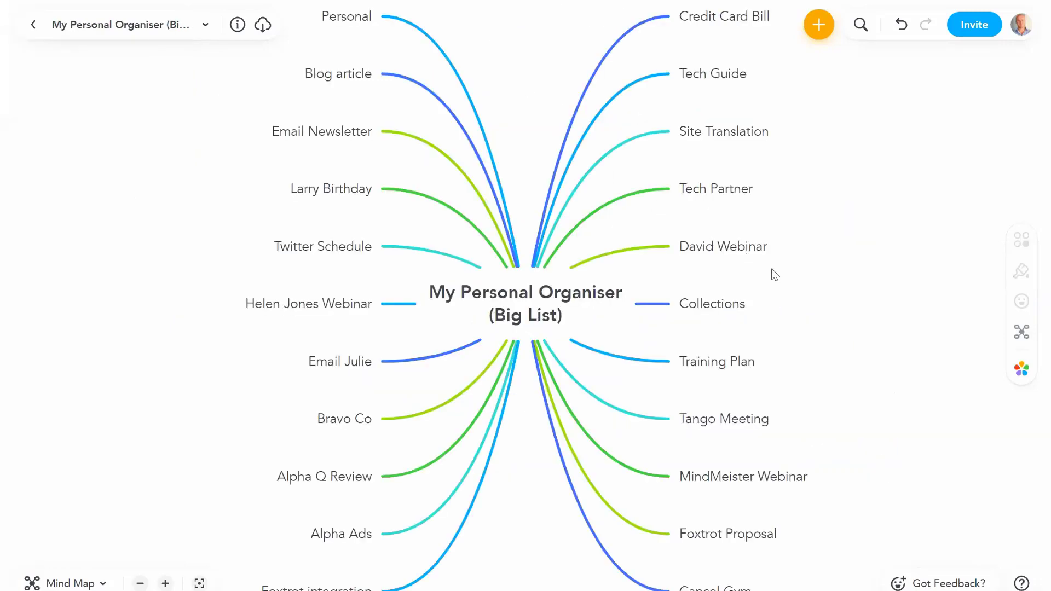
scroll(843, 249, up, 2)
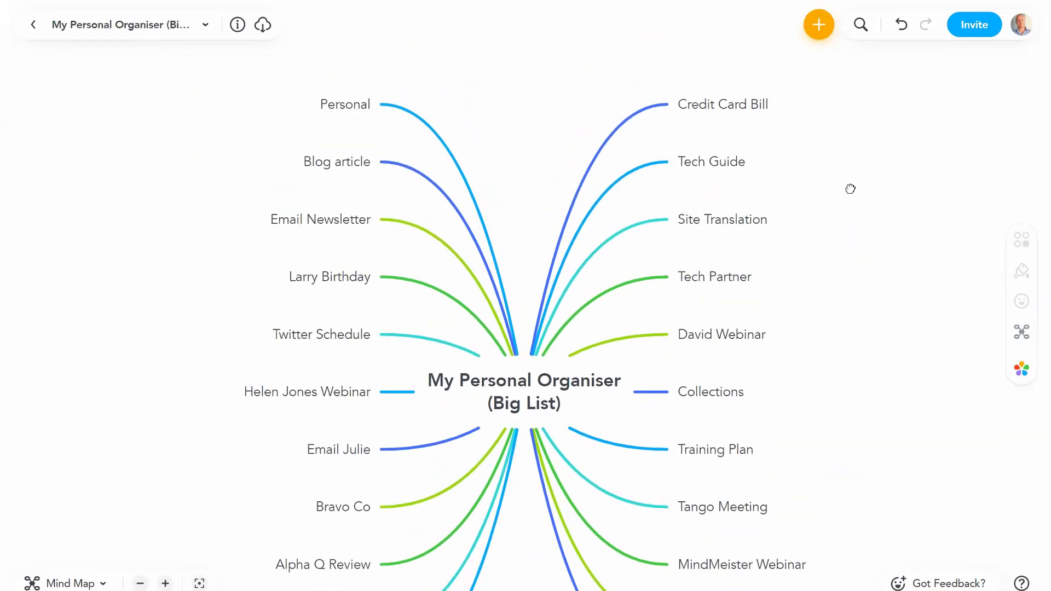
scroll(862, 223, down, 4)
scroll(863, 277, up, 3)
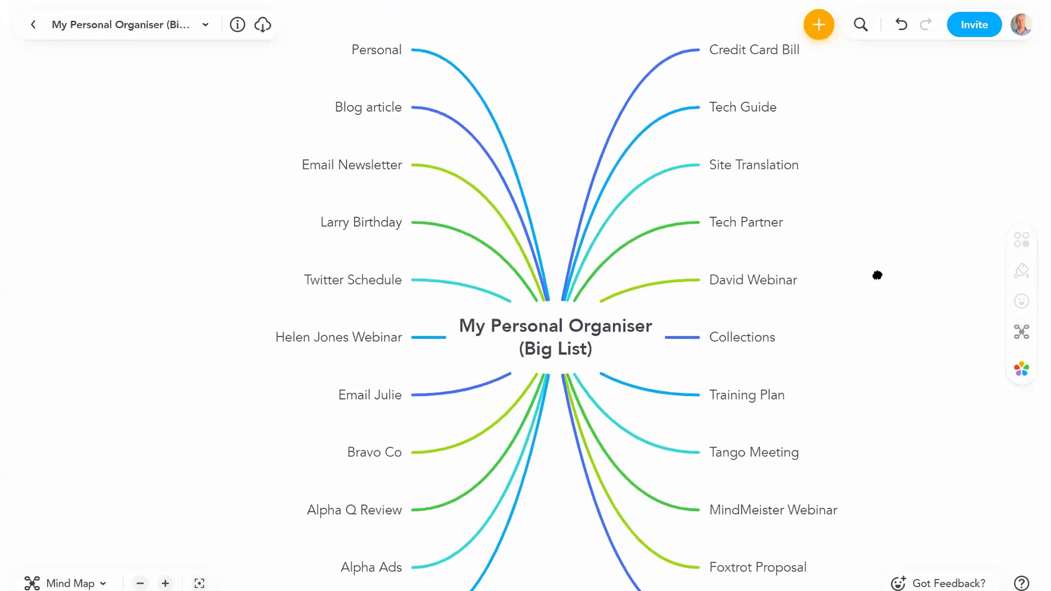
scroll(867, 262, down, 1)
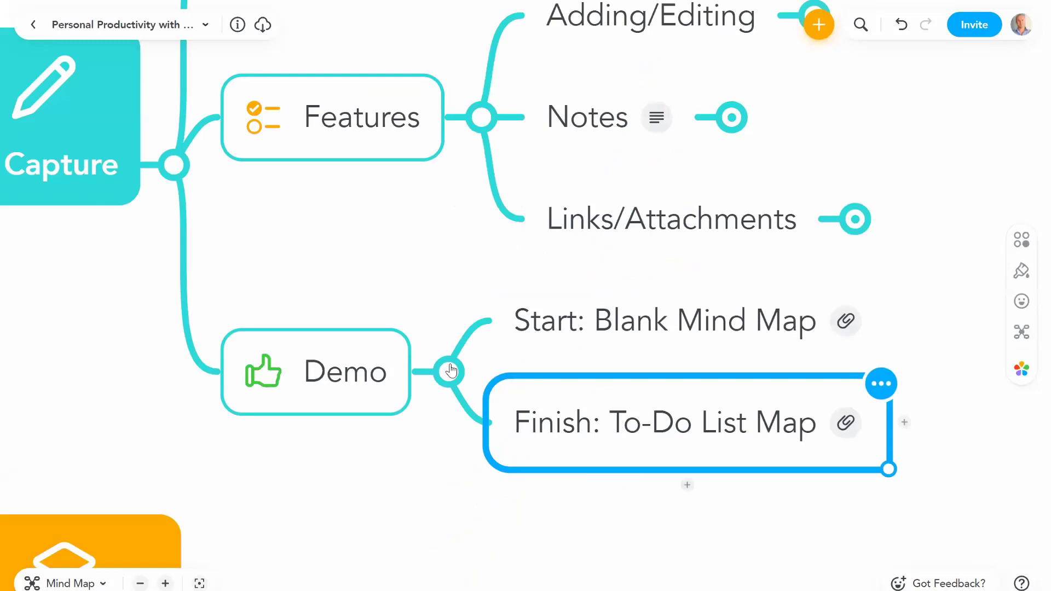
Step: Collapse the Demo and Features branches and expand Categorise to show Intro, Features and Demo
click(448, 370)
click(483, 166)
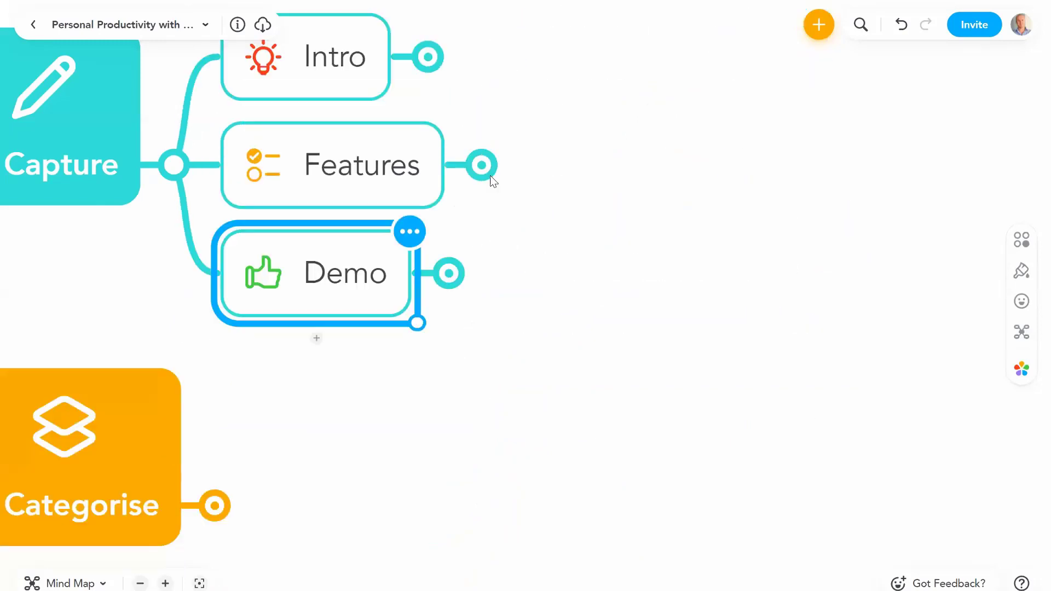
click(418, 353)
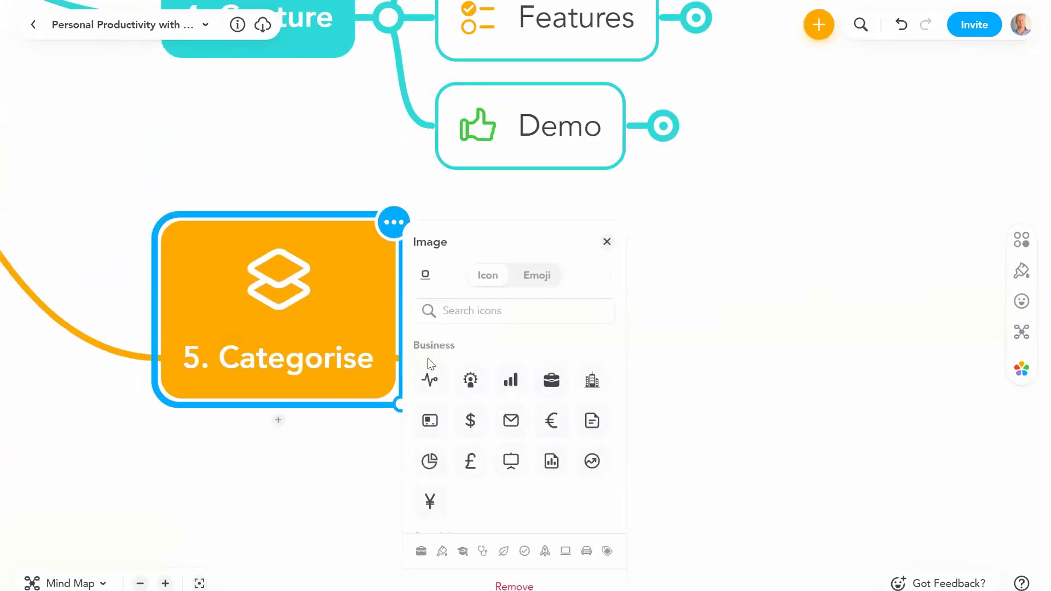
click(320, 446)
click(430, 357)
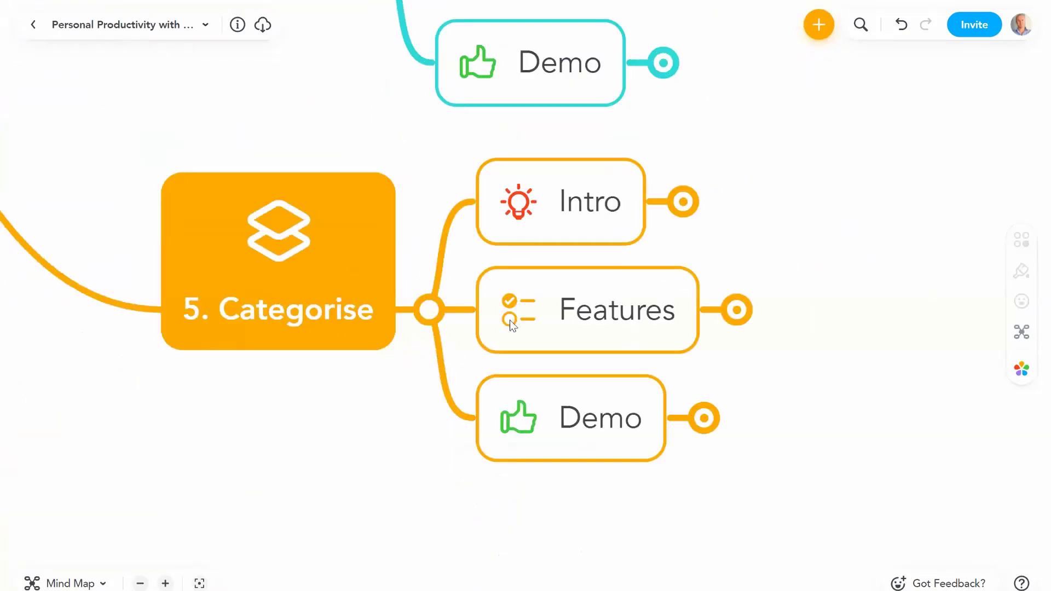
Step: Expand Intro and 'Brains like categories' to reveal 'Help with' and 'Make sense of'
click(600, 203)
click(683, 201)
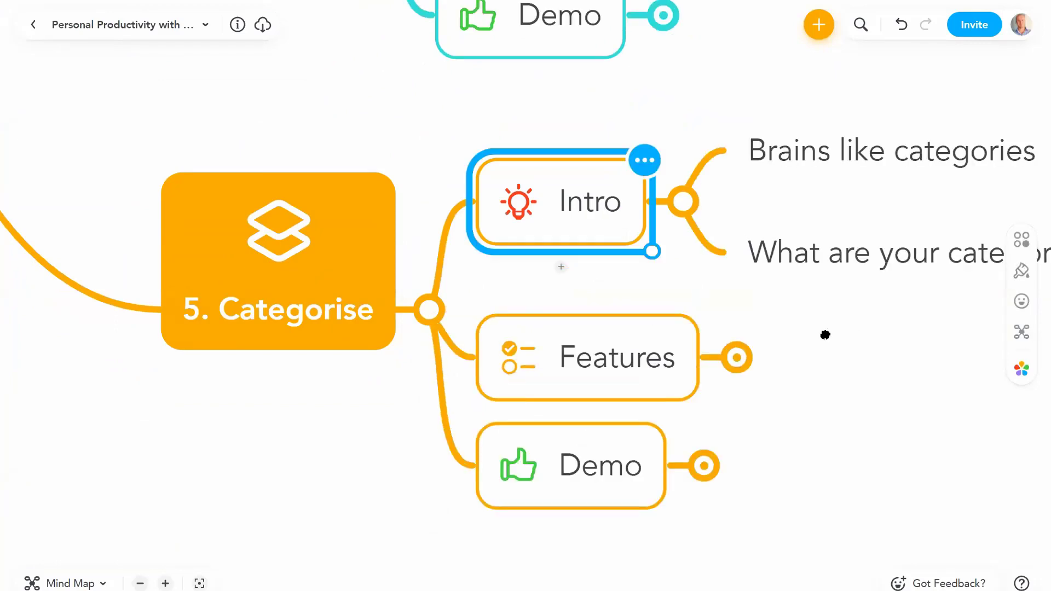
click(529, 208)
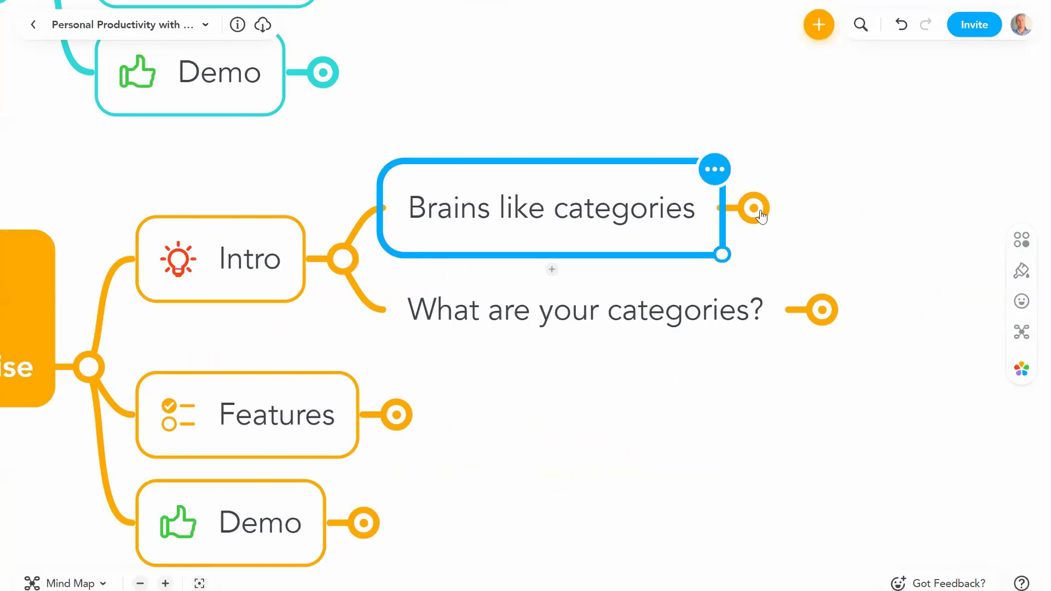
click(755, 210)
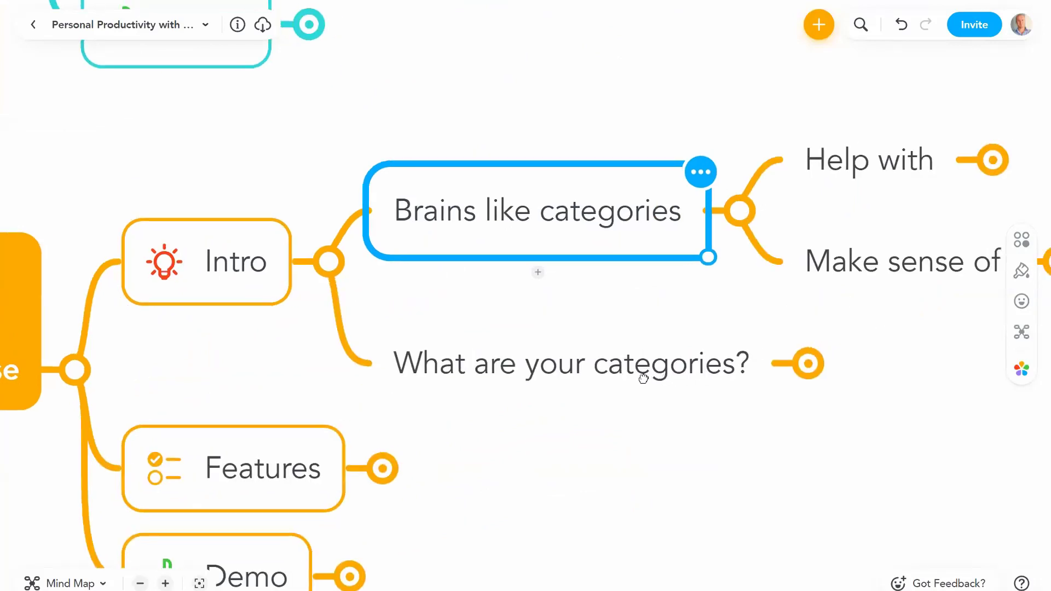
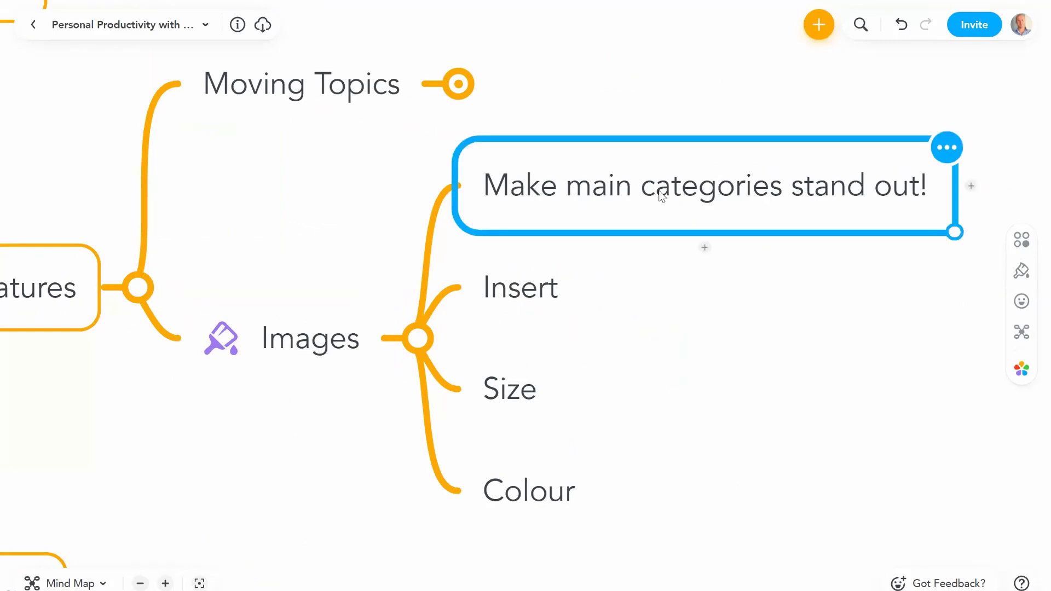
Step: Collapse the Images branch of the map
click(509, 297)
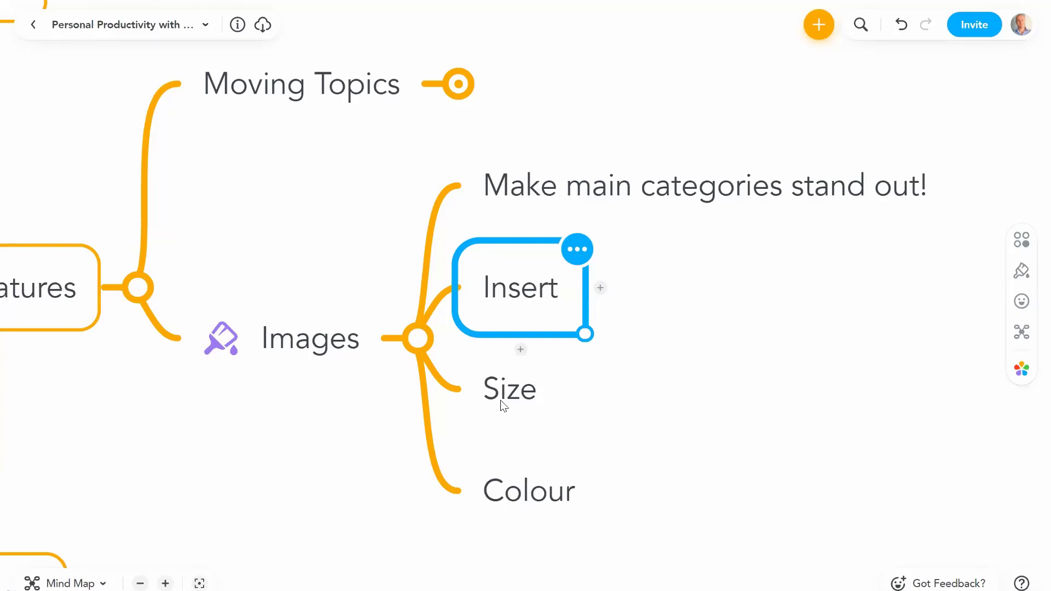
click(375, 410)
click(417, 337)
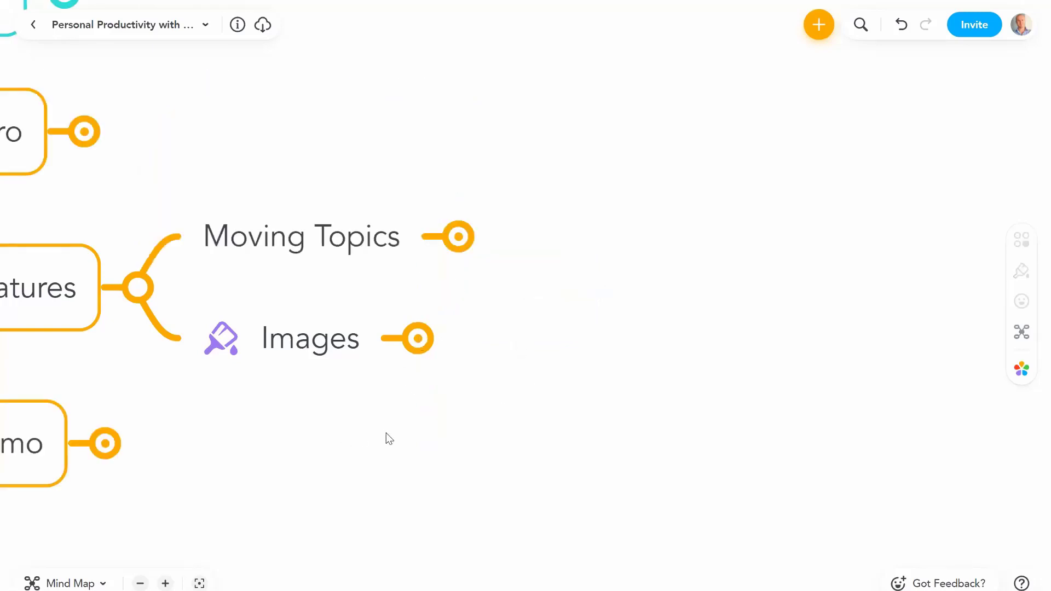
Step: Expand Demo, then open the My Personal Organiser (Big List) map from Start: To-Do List Map
drag(387, 439, 603, 410)
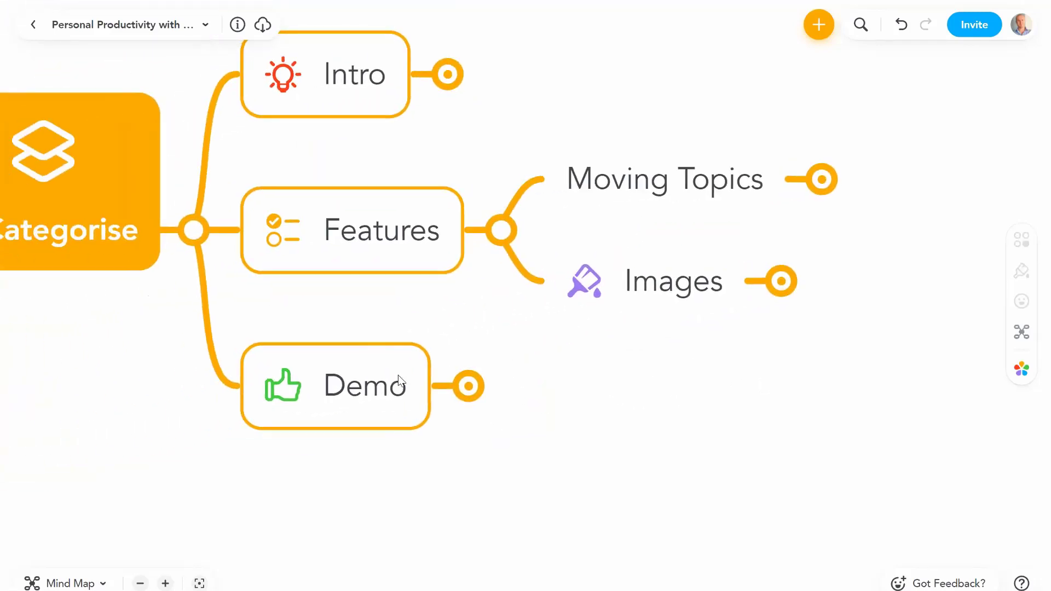
click(399, 383)
click(480, 398)
click(710, 344)
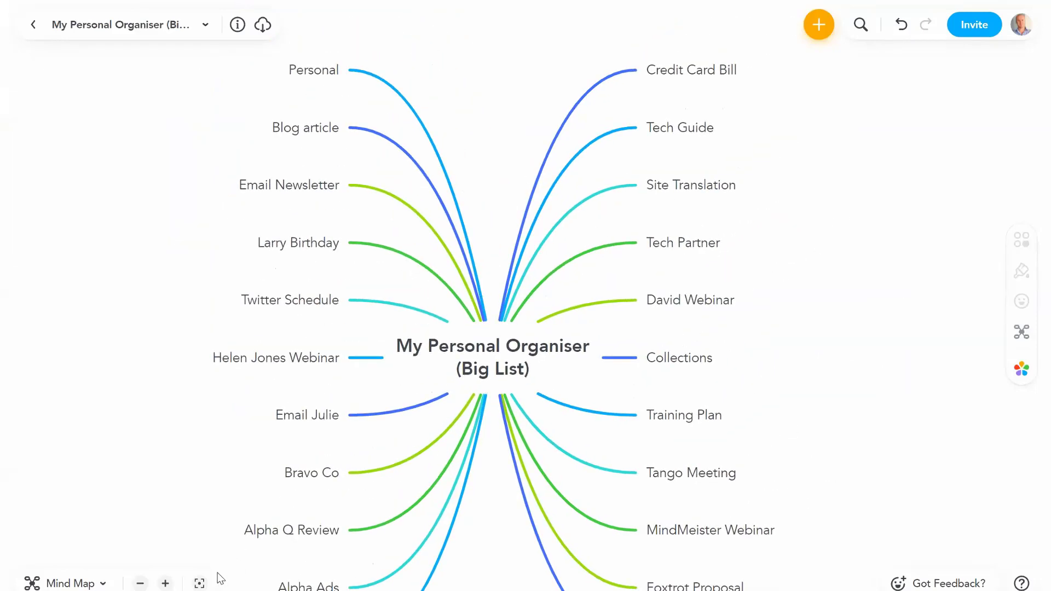
Step: Add a 'Personal' topic after Credit Card Bill at the end of the list
click(164, 583)
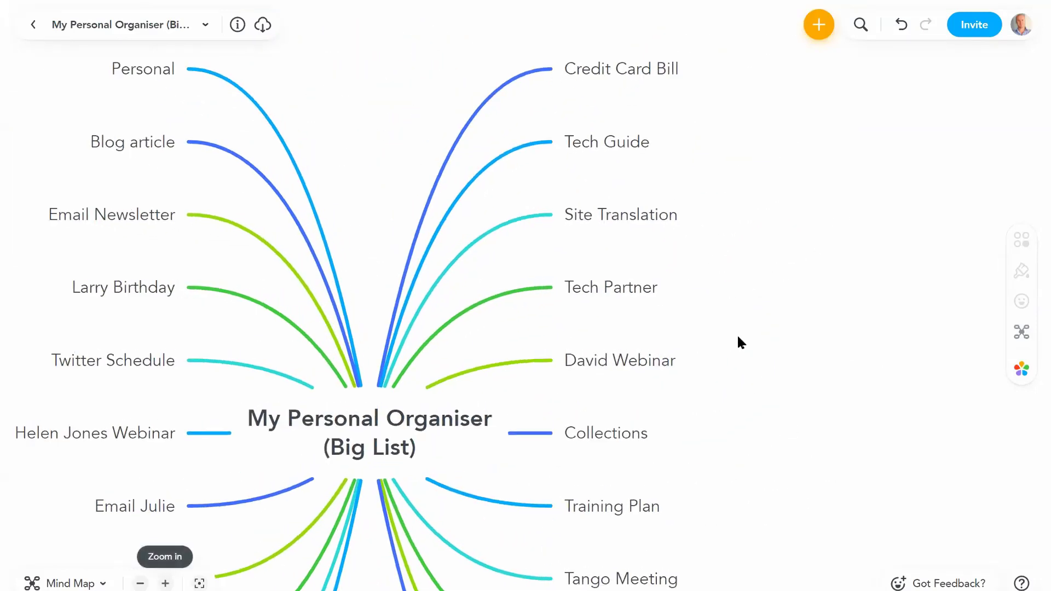
drag(819, 285, 899, 319)
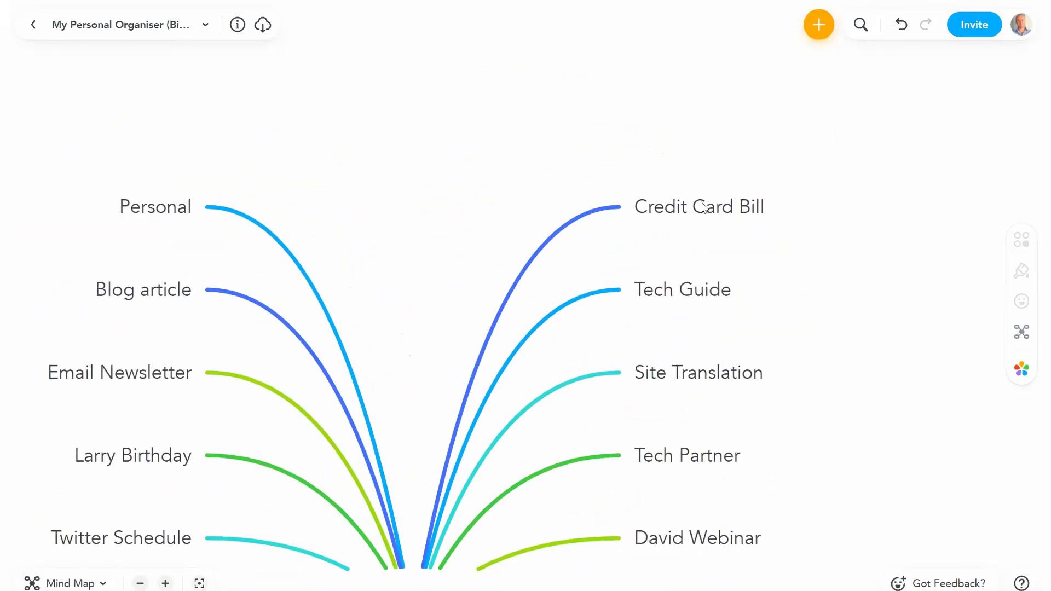
click(702, 207)
key(Return)
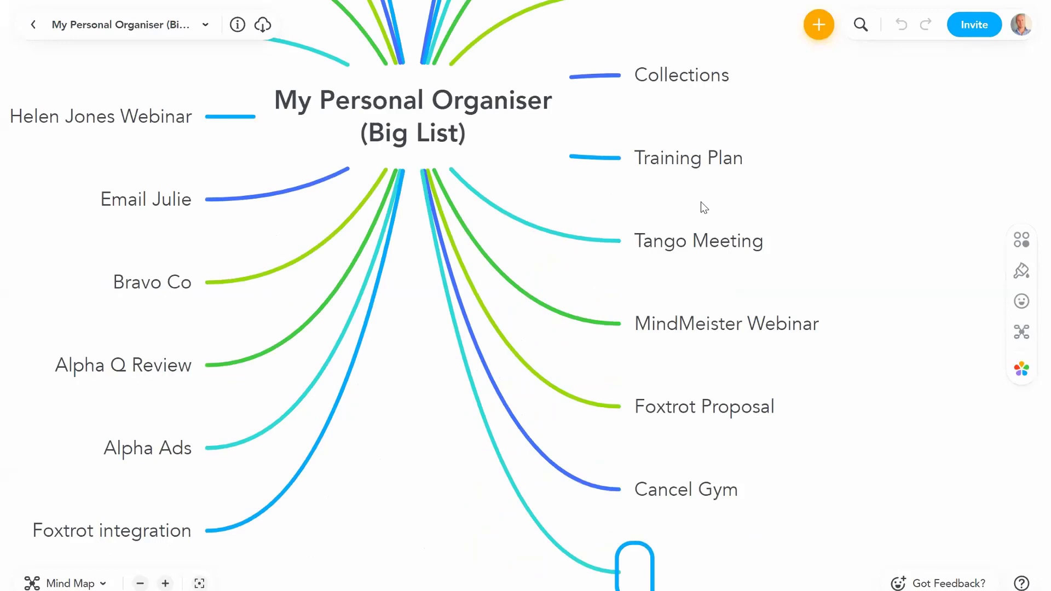
text(Personal)
key(Return)
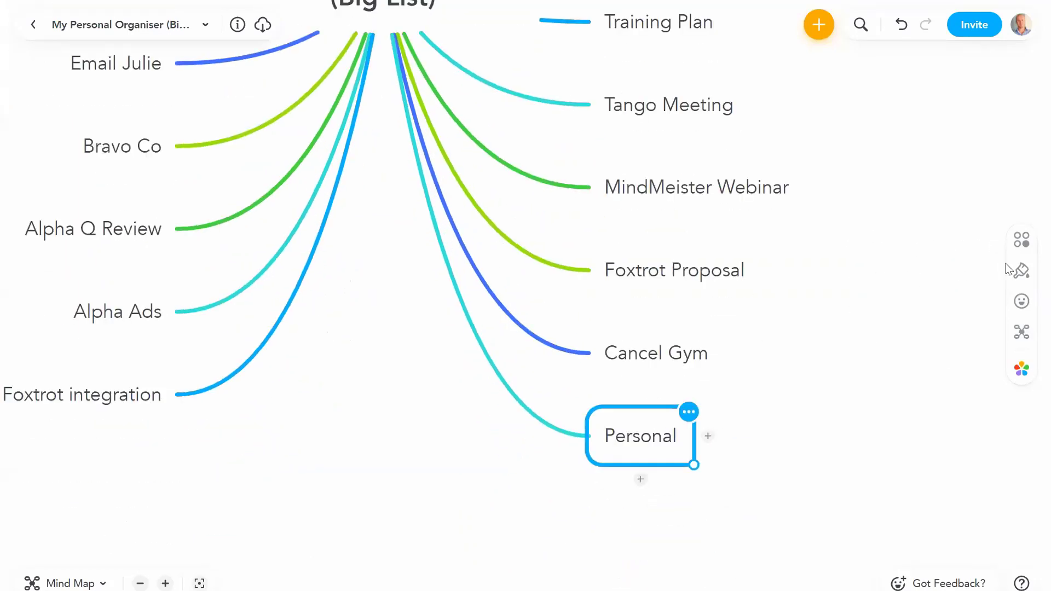
Step: Give the Personal topic a teal border
click(1020, 246)
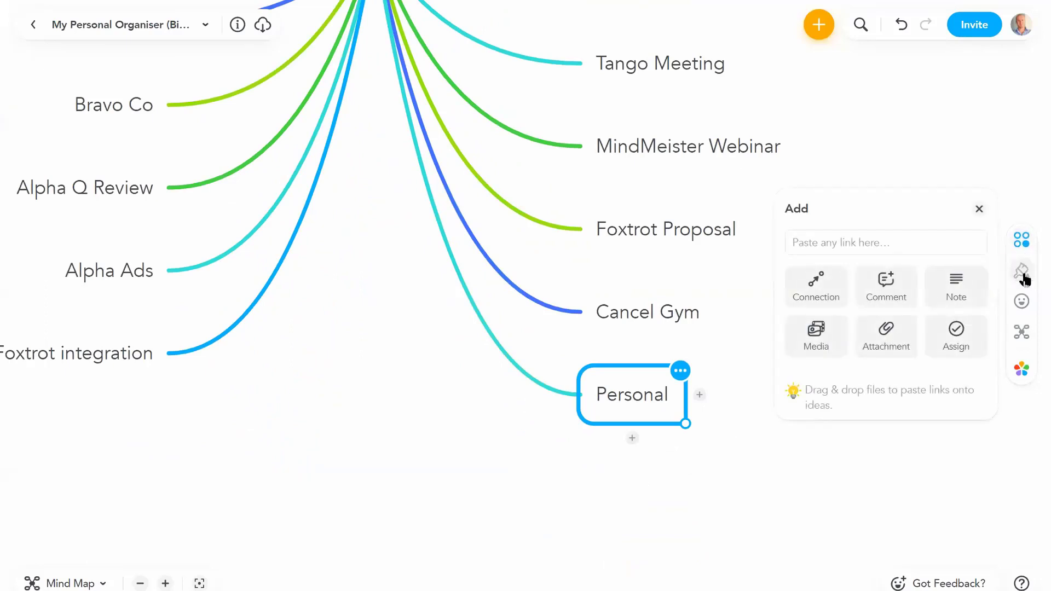
click(1022, 274)
click(889, 296)
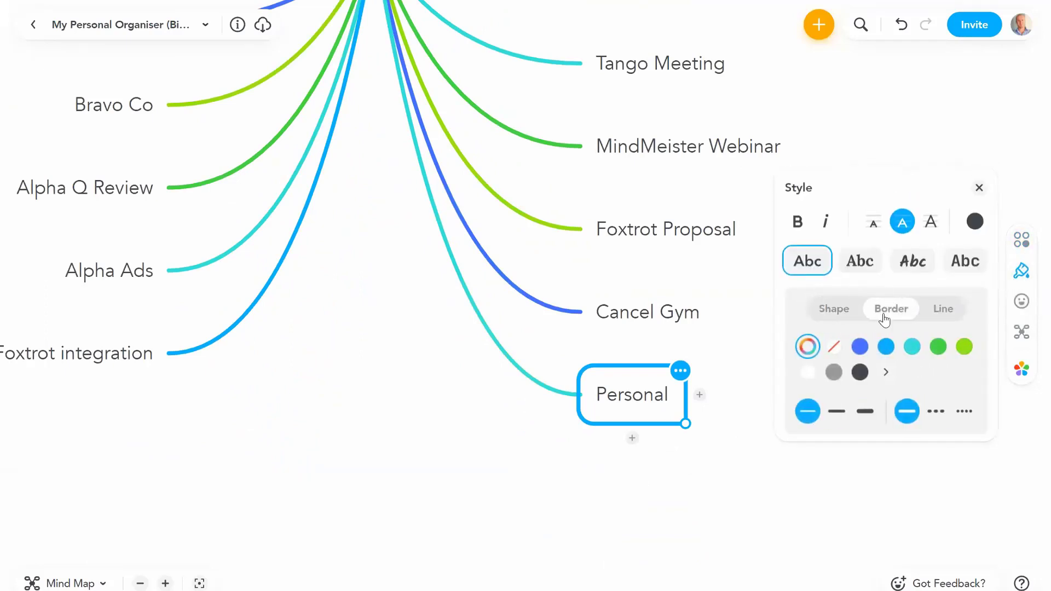
click(911, 348)
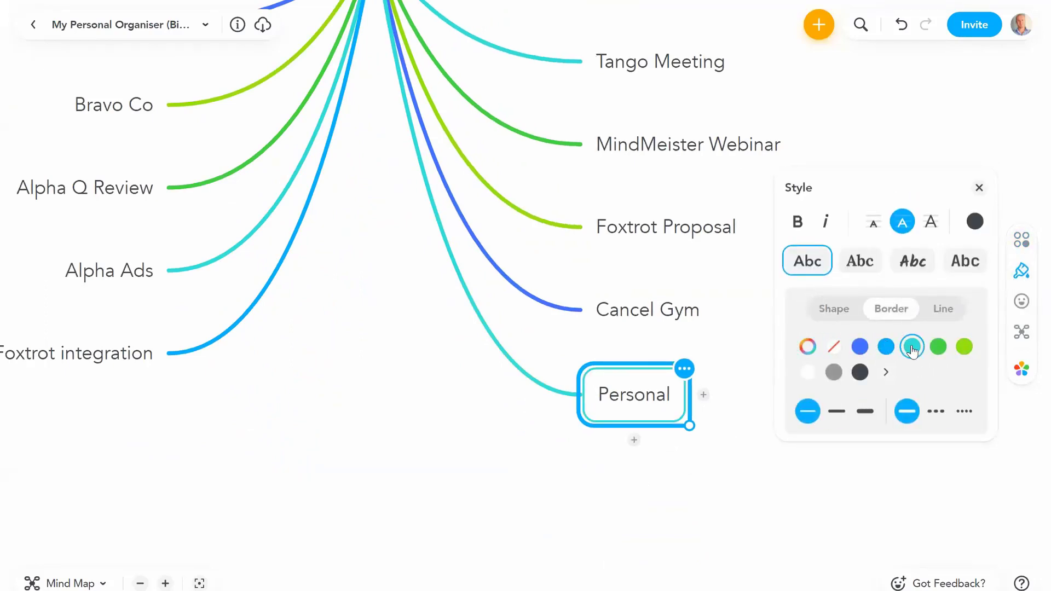
Step: Add a teal Home icon to the Personal topic
click(1021, 302)
scroll(881, 304, down, 3)
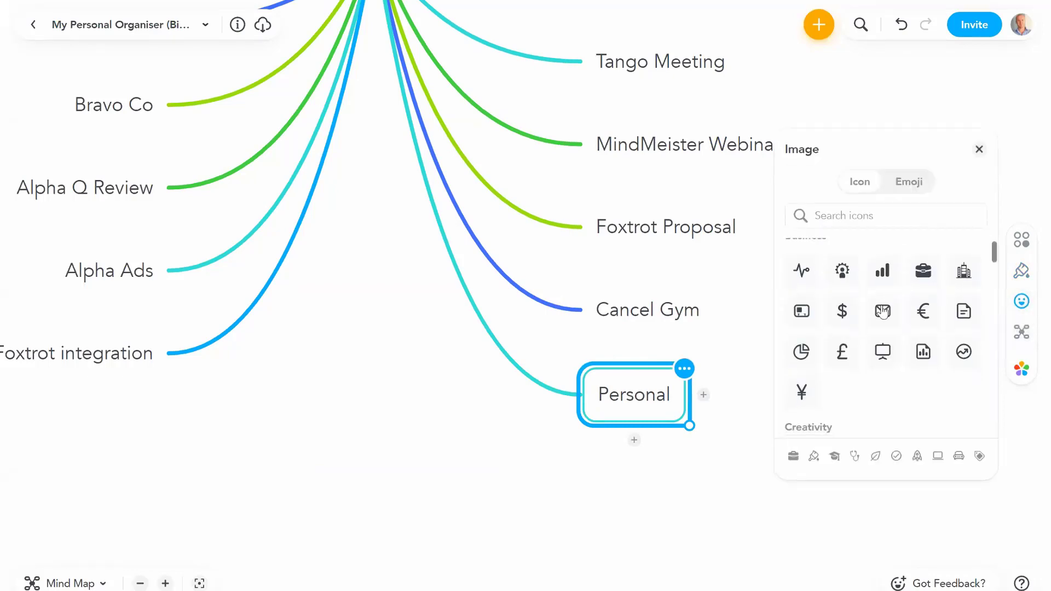
scroll(881, 304, down, 5)
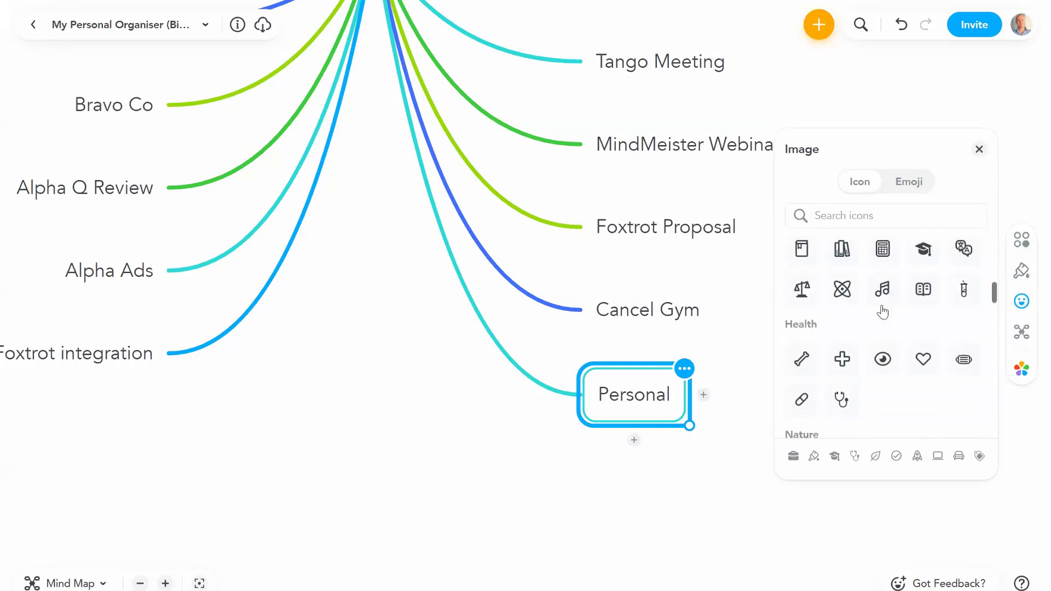
scroll(881, 313, down, 3)
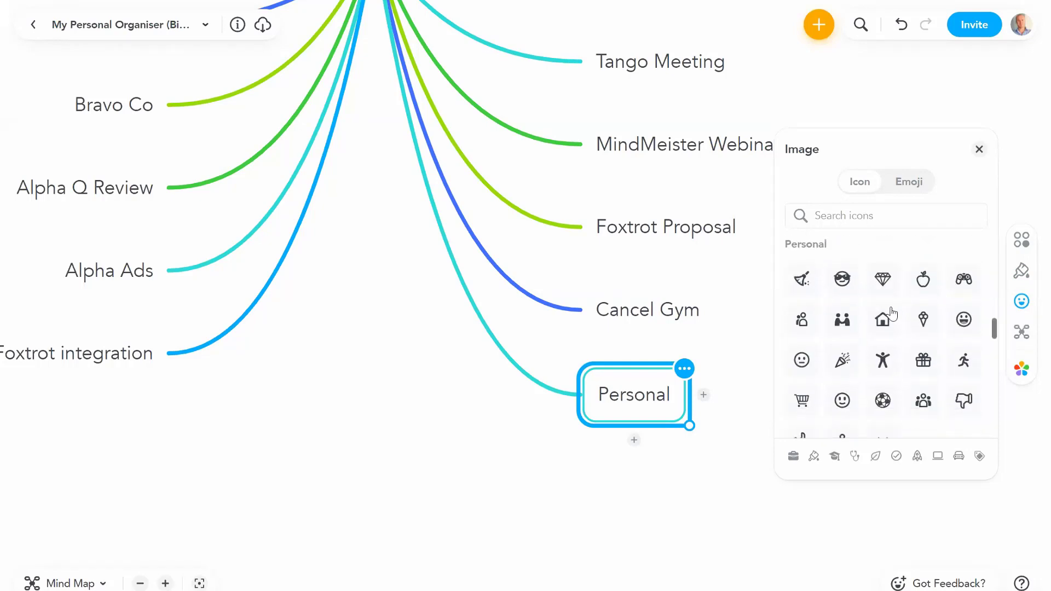
click(883, 322)
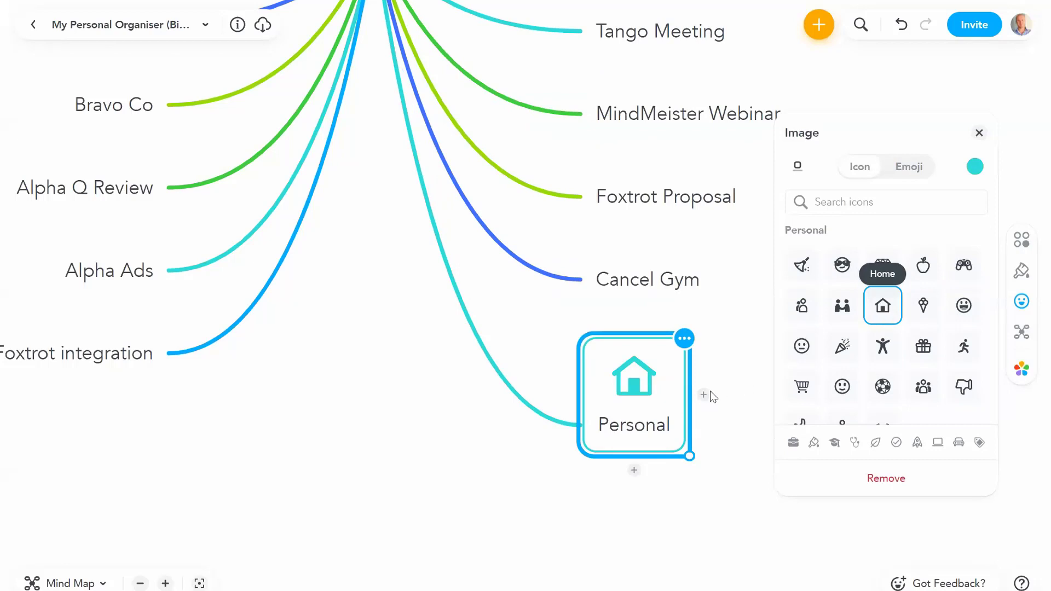
mouse_move(643, 386)
mouse_move(687, 424)
mouse_down()
mouse_move(711, 449)
mouse_move(681, 418)
mouse_up()
click(973, 168)
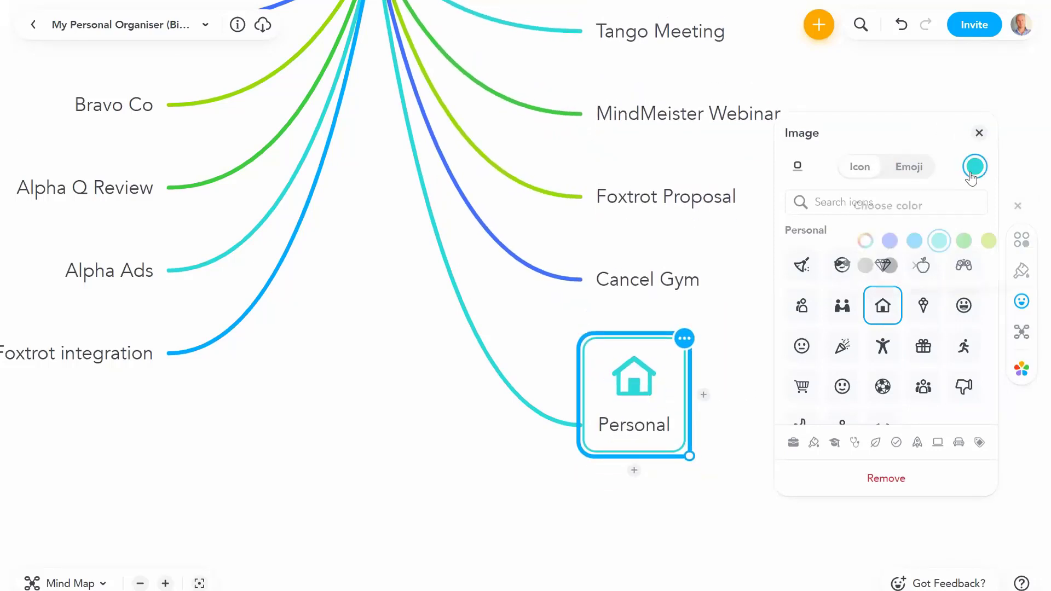
click(887, 244)
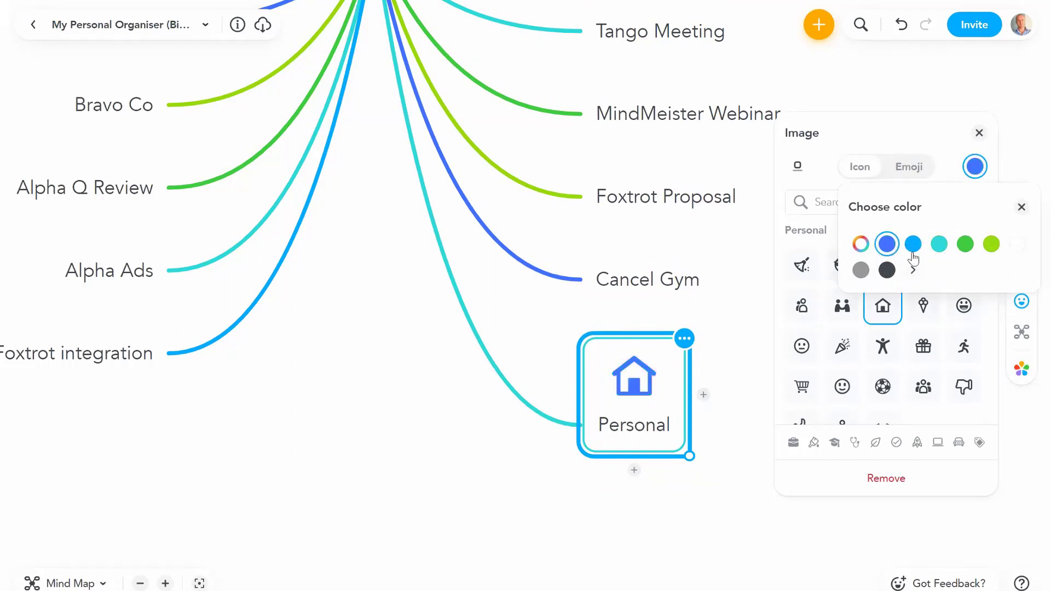
click(939, 244)
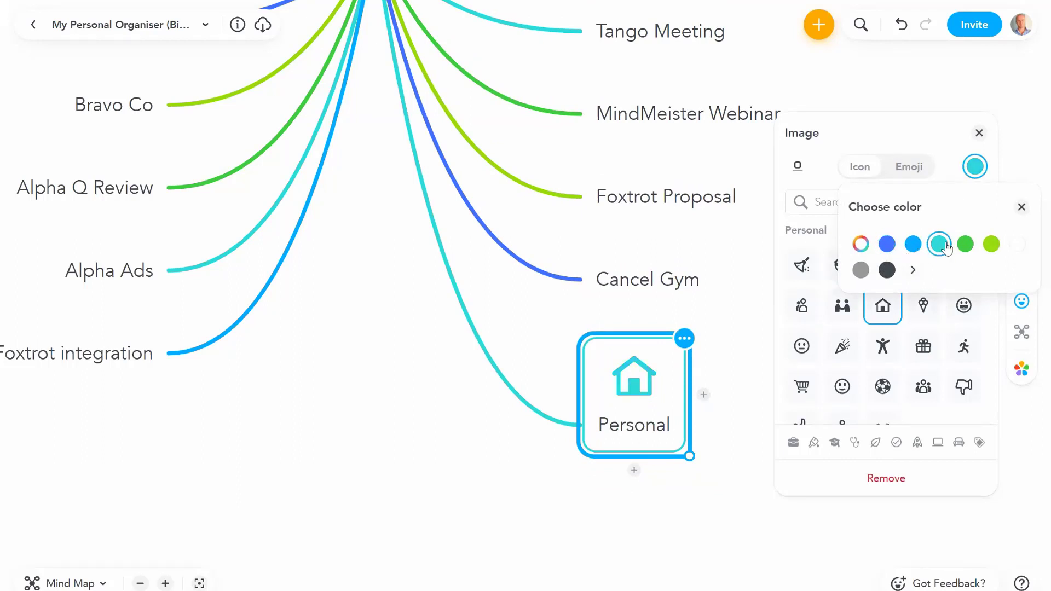
click(979, 135)
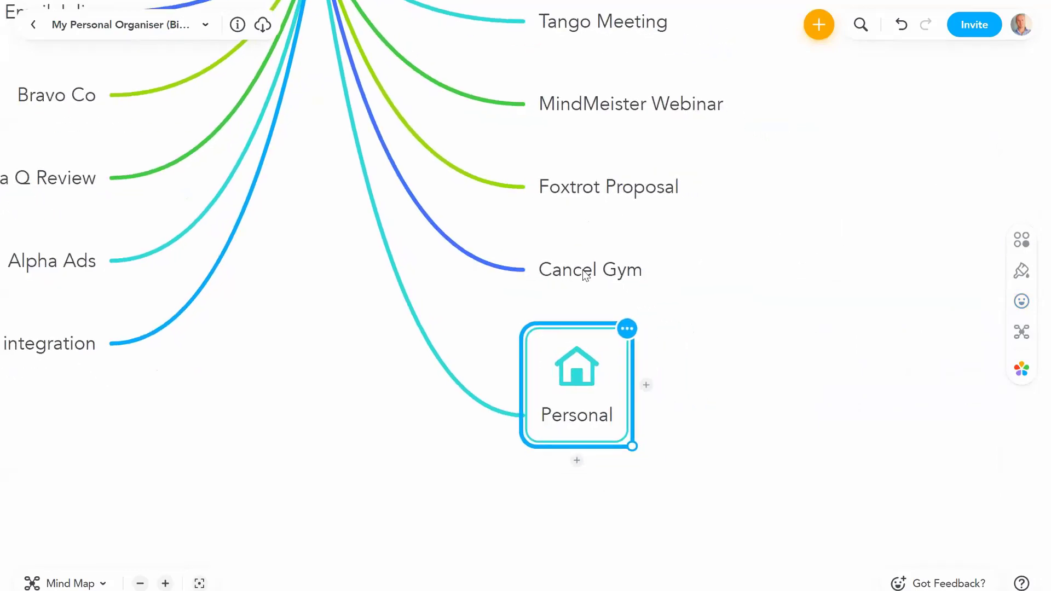
Step: Drag Cancel Gym and Credit Card Bill onto Personal as its subtopics
drag(585, 275, 624, 406)
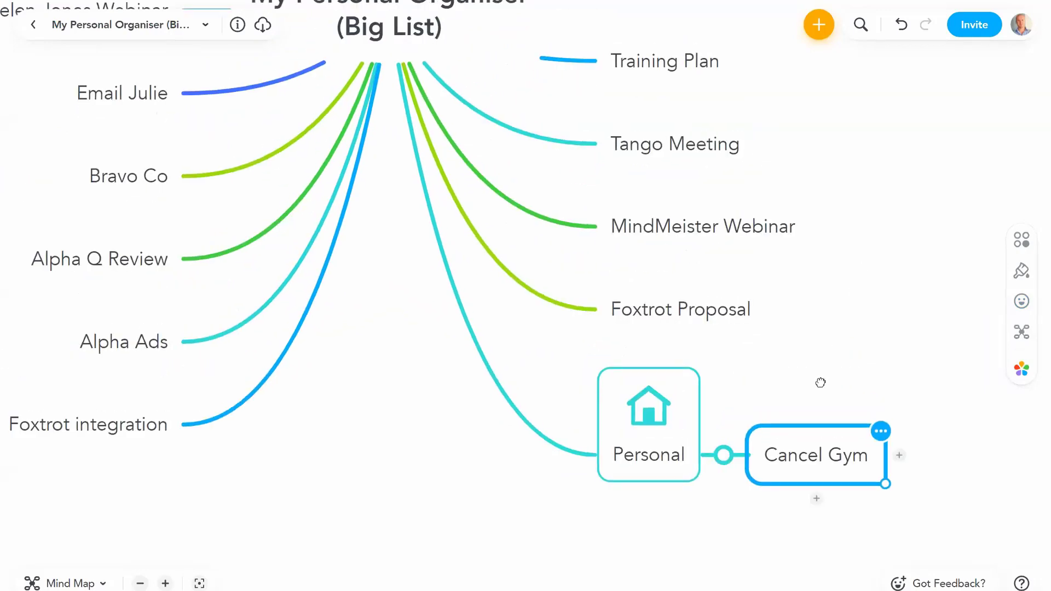
scroll(820, 382, up, 10)
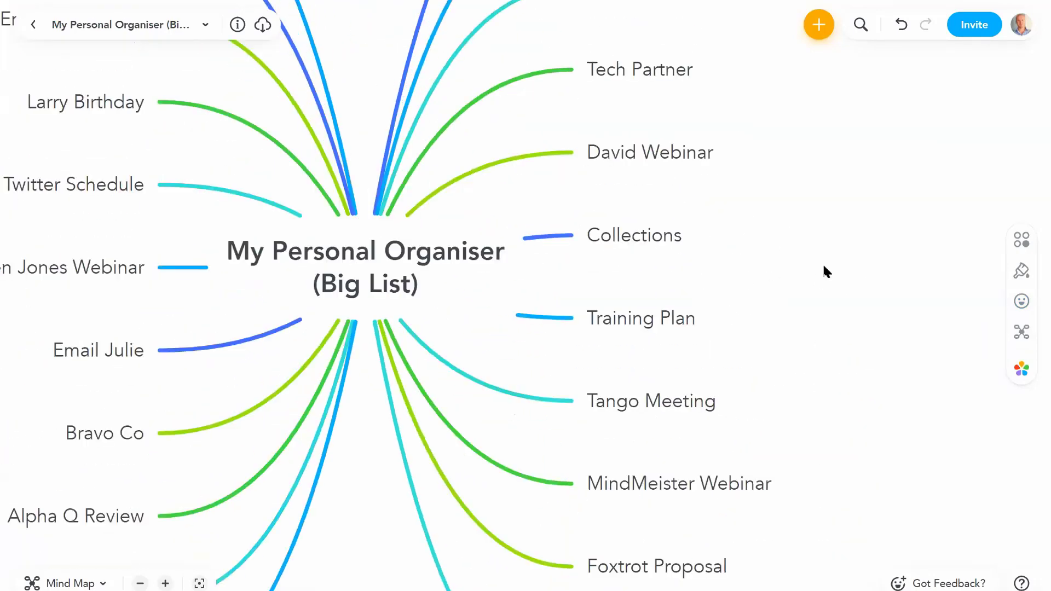
scroll(699, 312, up, 5)
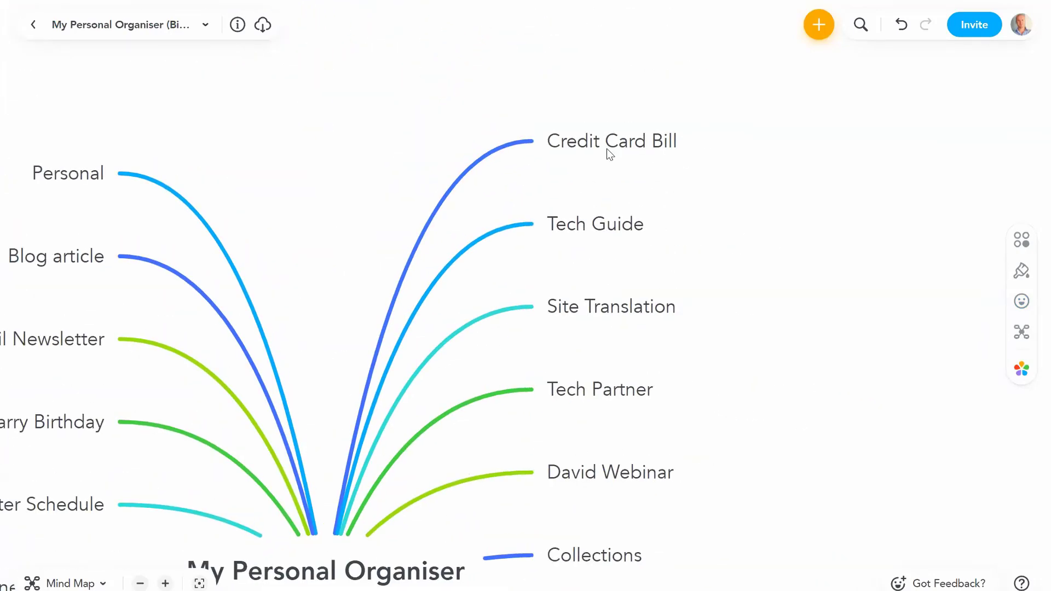
drag(606, 149, 620, 405)
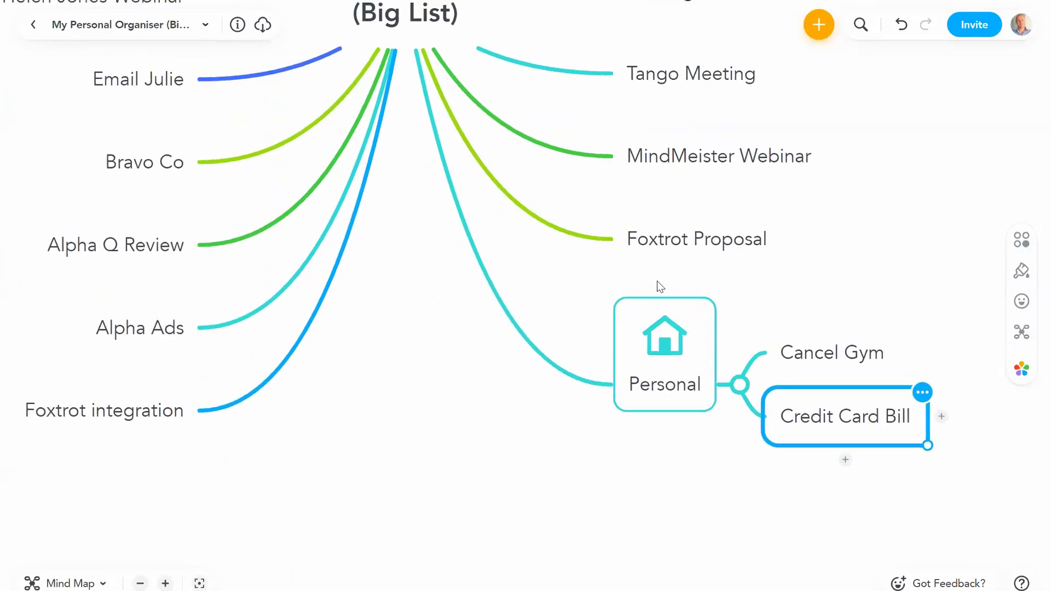
click(692, 247)
click(732, 167)
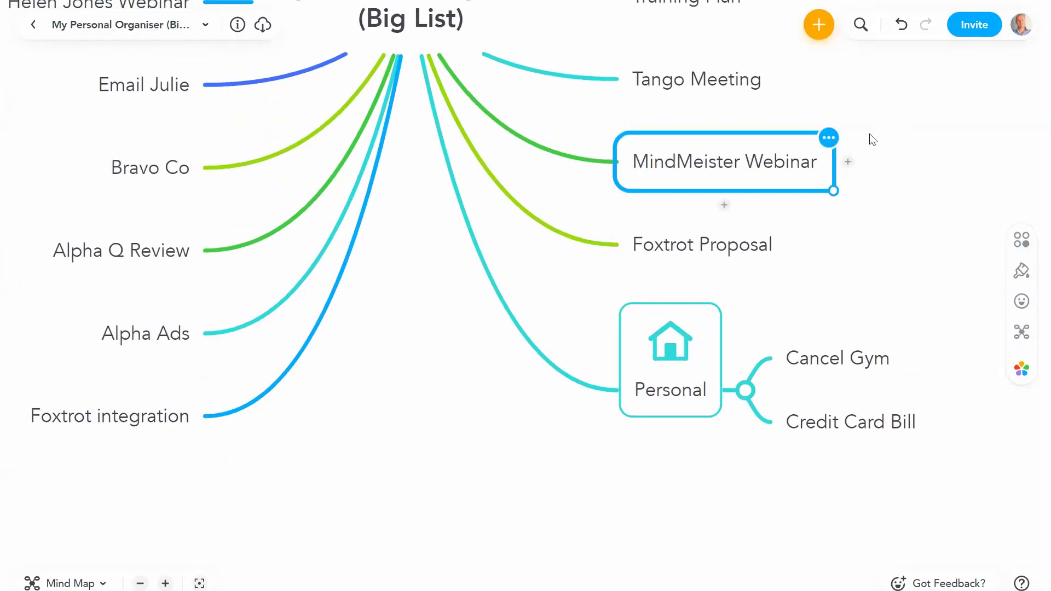
Step: Create a Customers topic holding Foxtrot Proposal, Tango Meeting, Alpha Ads, Alpha Q Review and Bravo Co
click(625, 307)
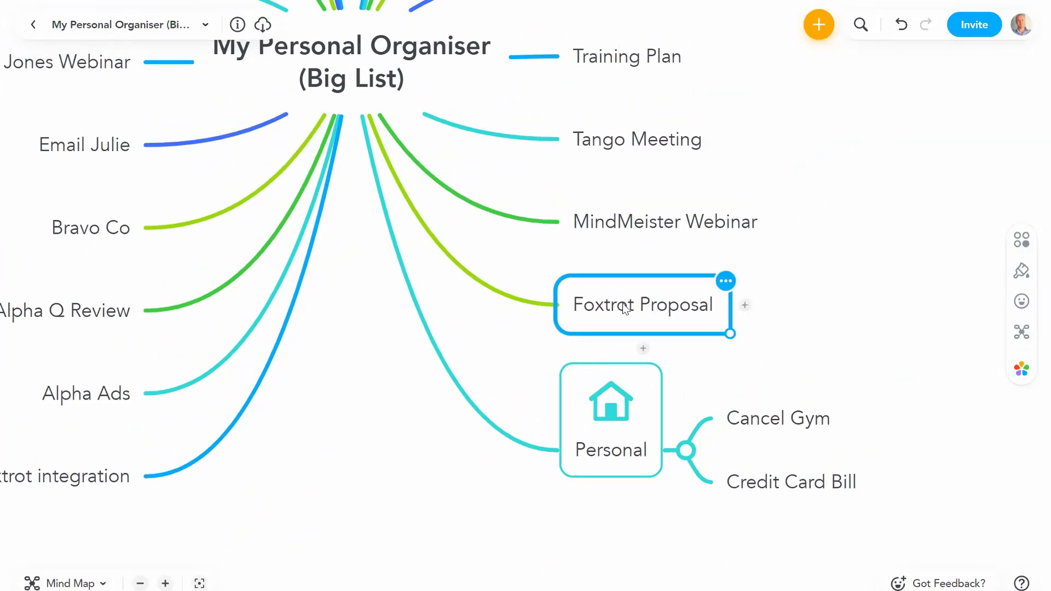
key(Return)
text(Customers)
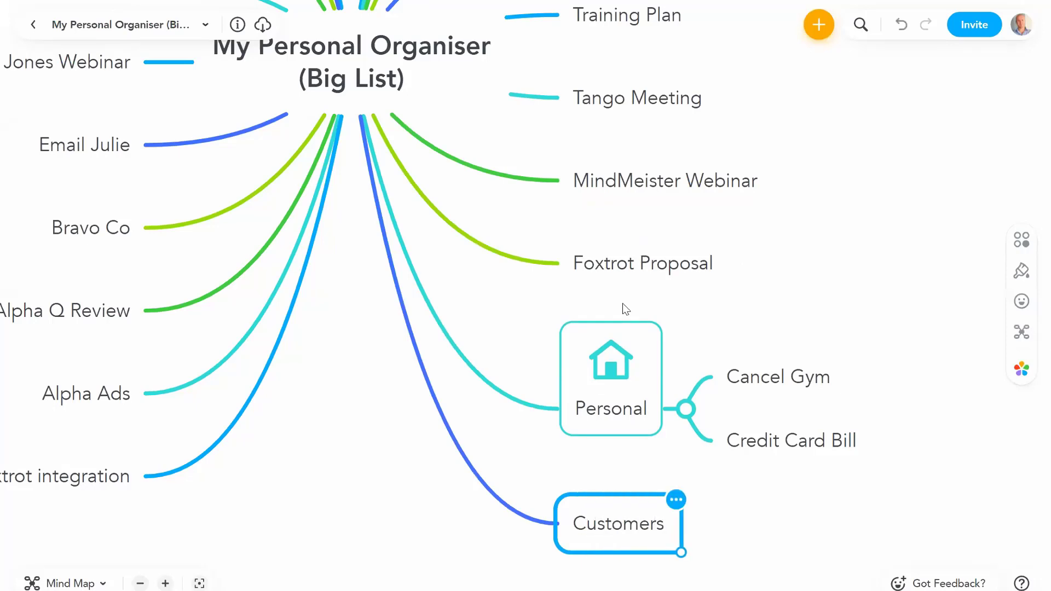
key(Return)
drag(629, 261, 659, 528)
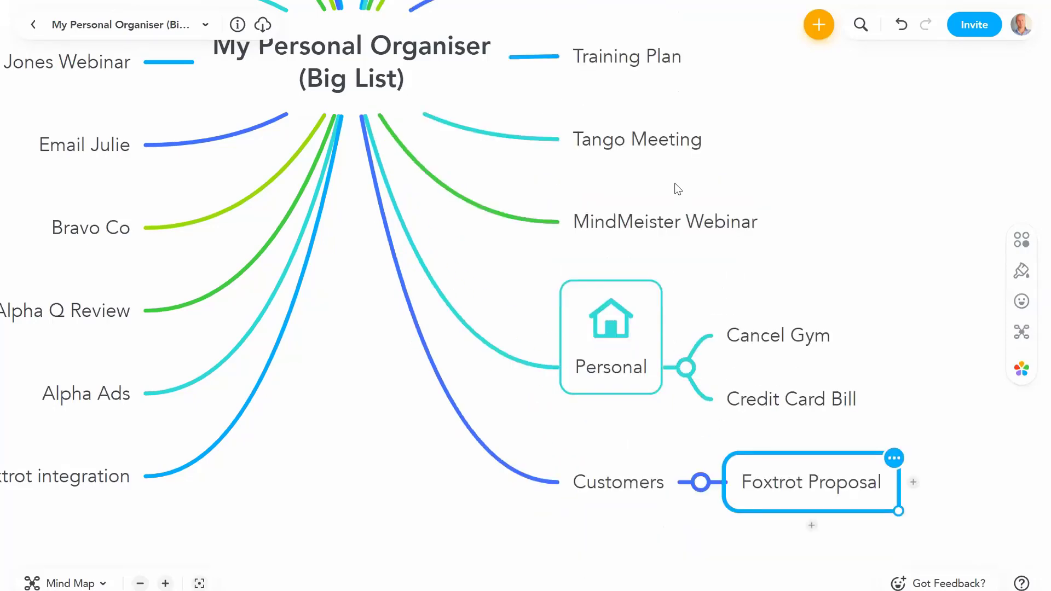
drag(640, 147, 647, 495)
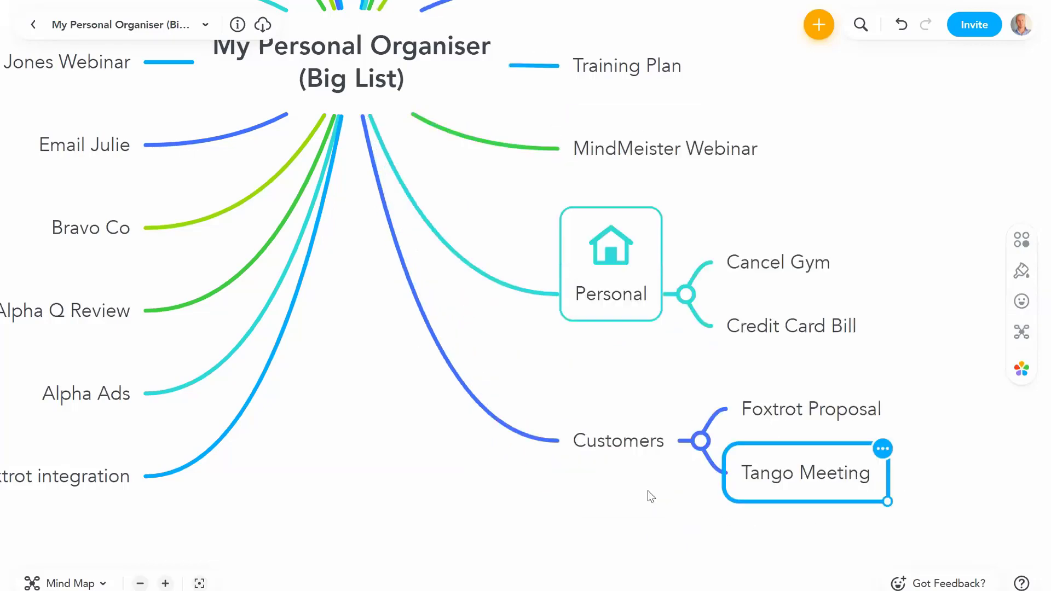
drag(109, 401, 754, 448)
drag(95, 352, 756, 410)
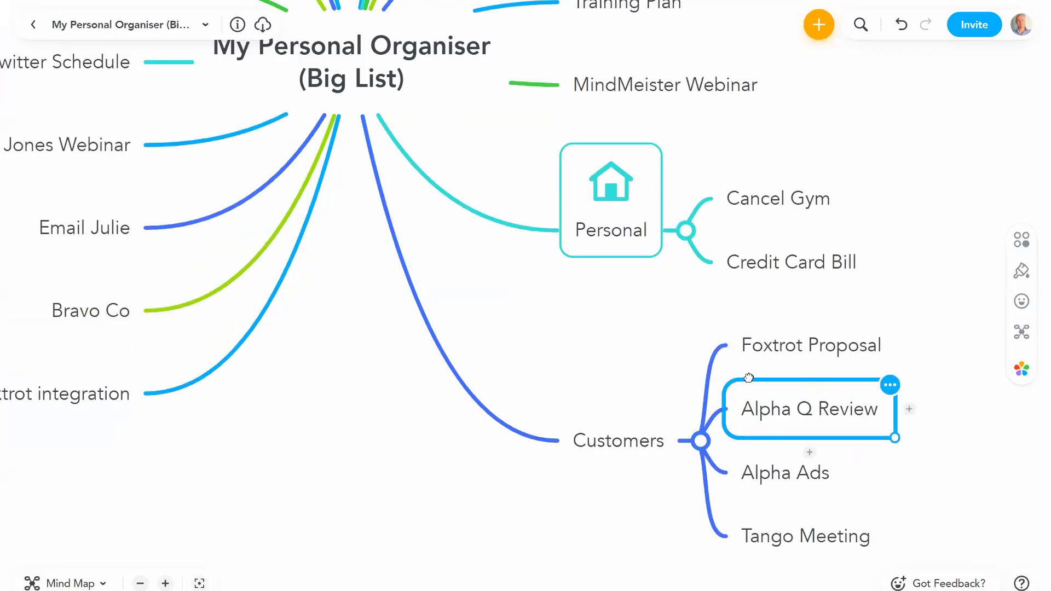
drag(748, 378, 637, 347)
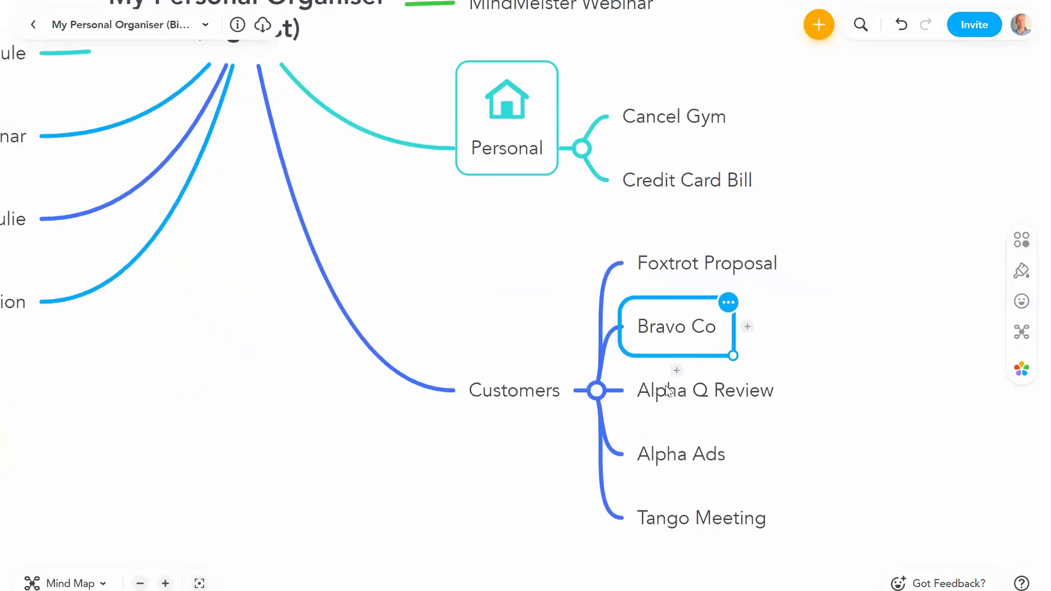
Step: Add an 'Alpha Co' topic under Customers and nest Alpha Ads and Alpha Q Review beneath it
click(666, 390)
click(666, 387)
click(662, 448)
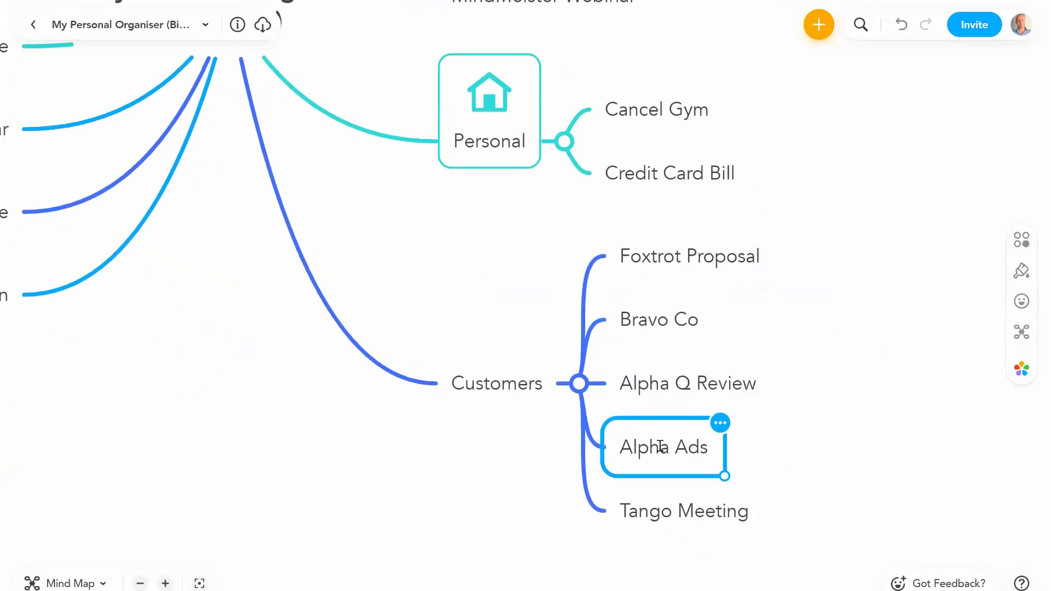
click(661, 446)
click(819, 431)
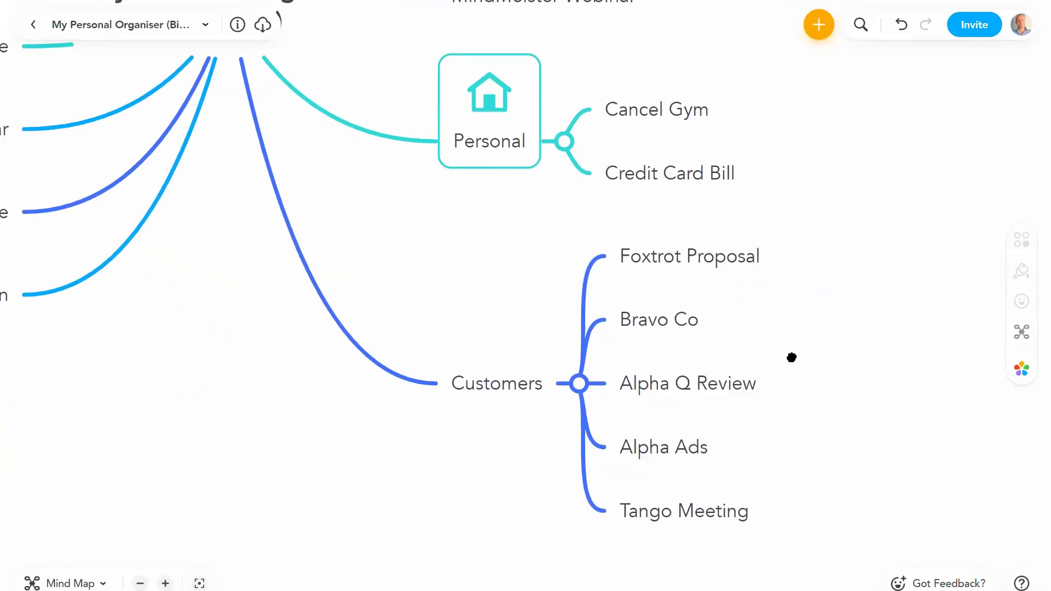
key(Return)
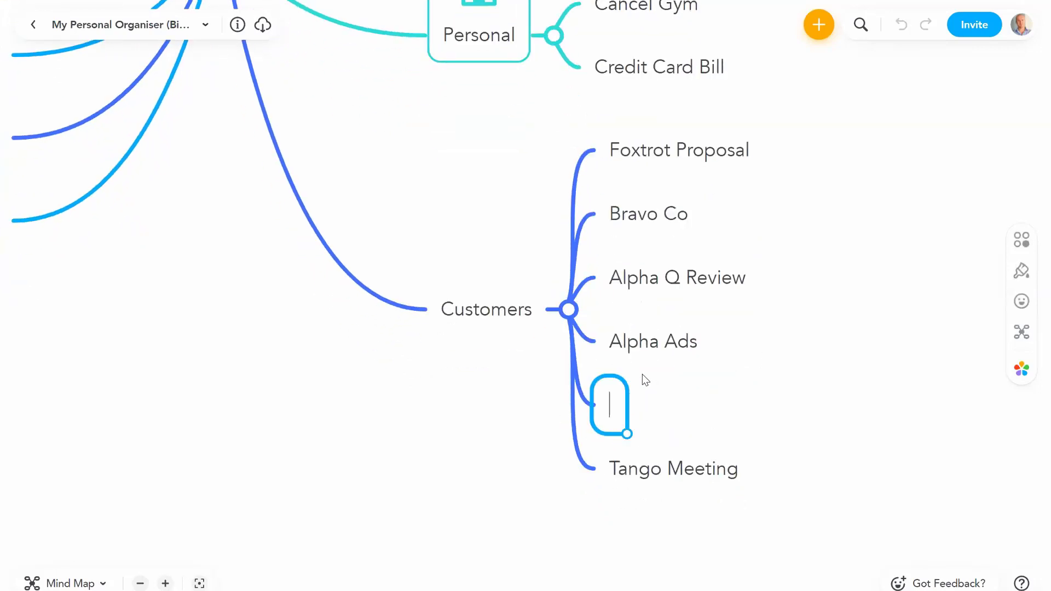
text(Alpha Co)
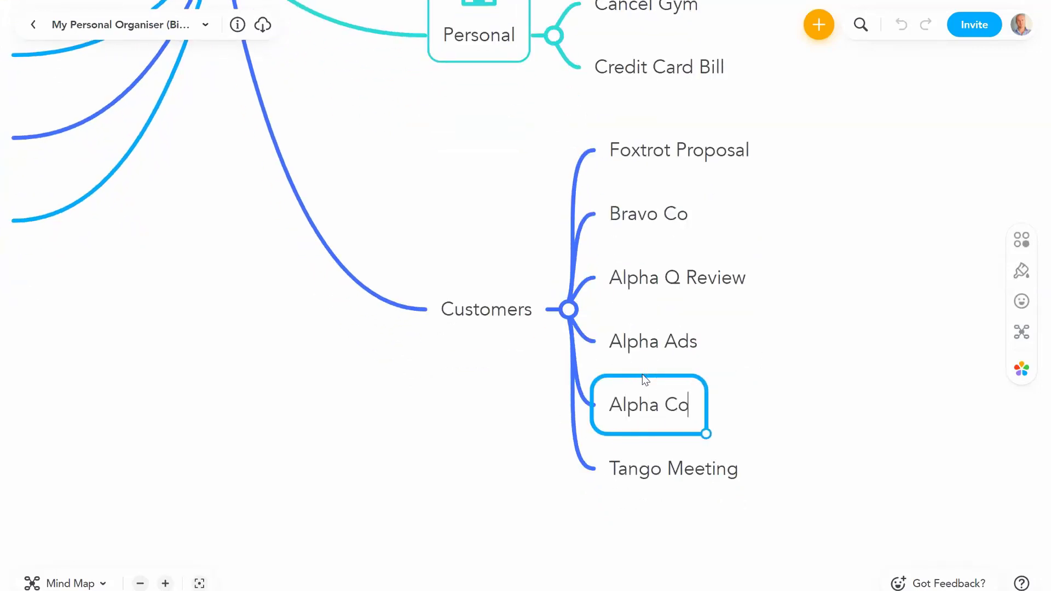
key(Return)
drag(642, 344, 670, 408)
drag(668, 315, 654, 382)
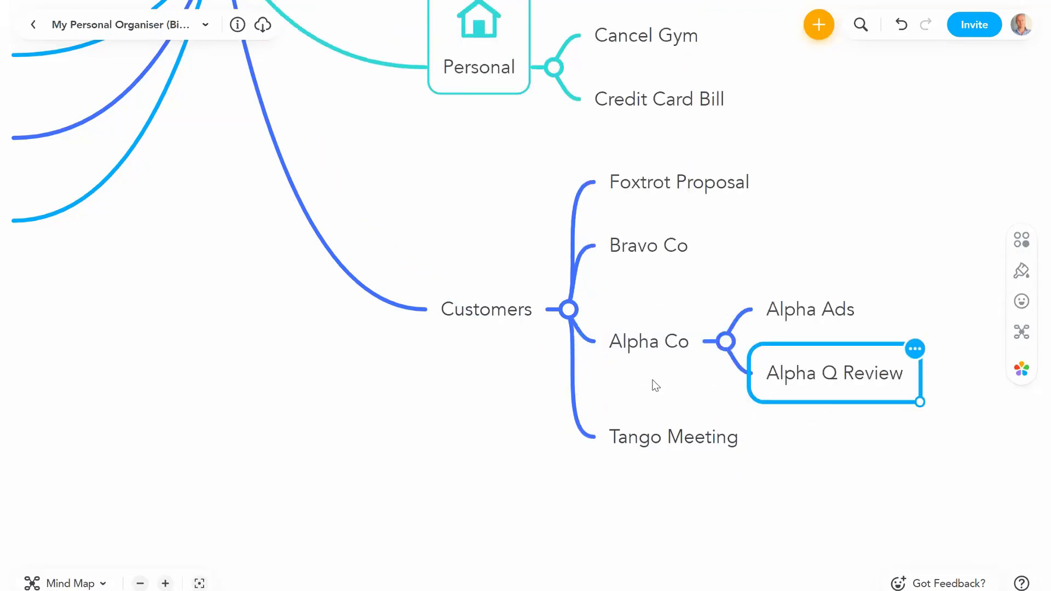
click(621, 329)
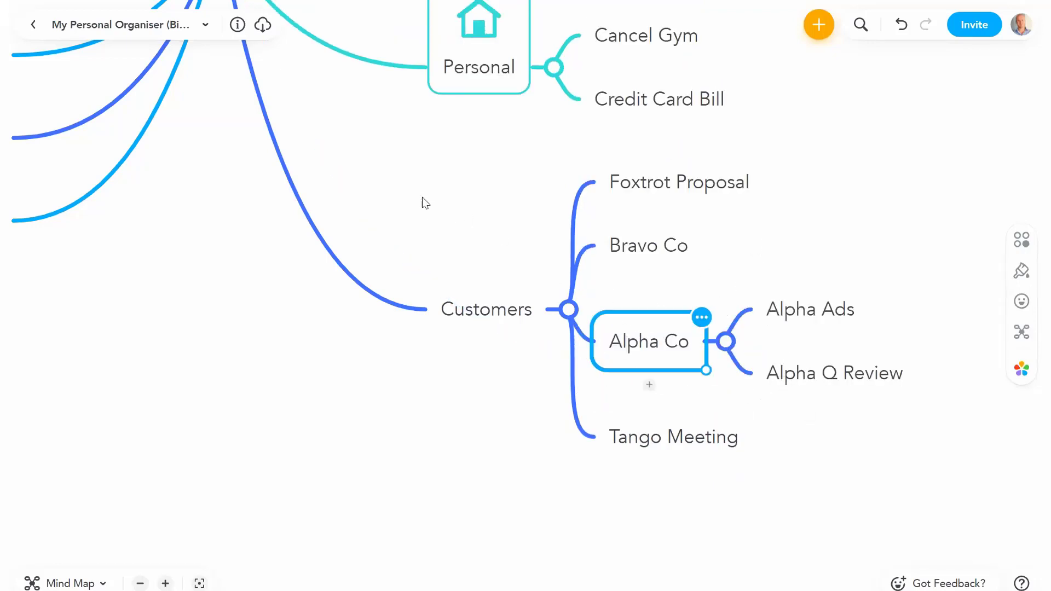
key(Left)
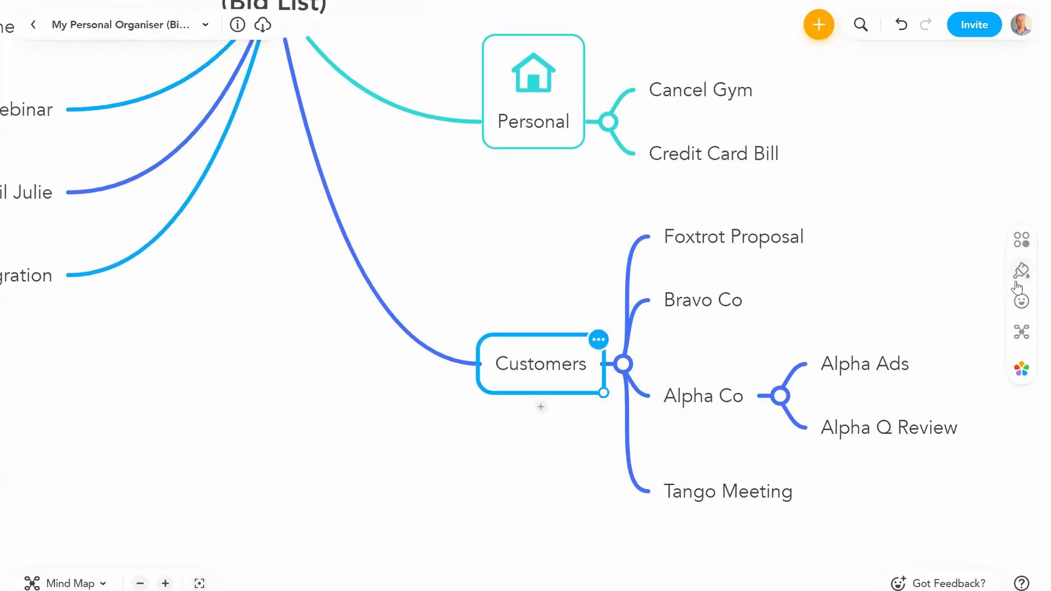
Step: Give the Customers topic a blue border
click(1019, 273)
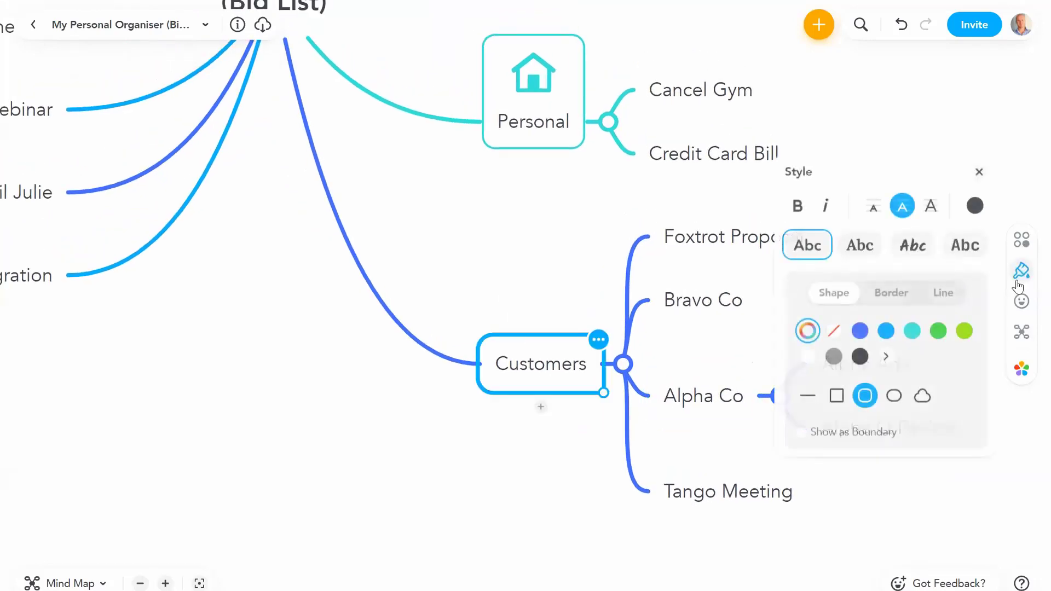
click(881, 301)
click(860, 346)
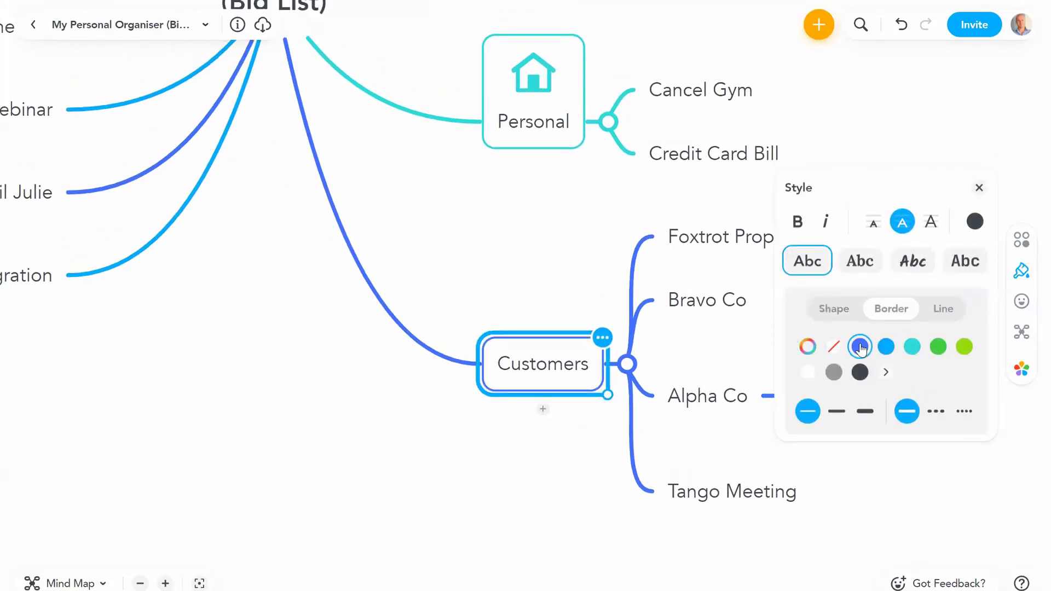
Step: Add the business person icon to Customers and collapse the Alpha Co branch
click(1021, 301)
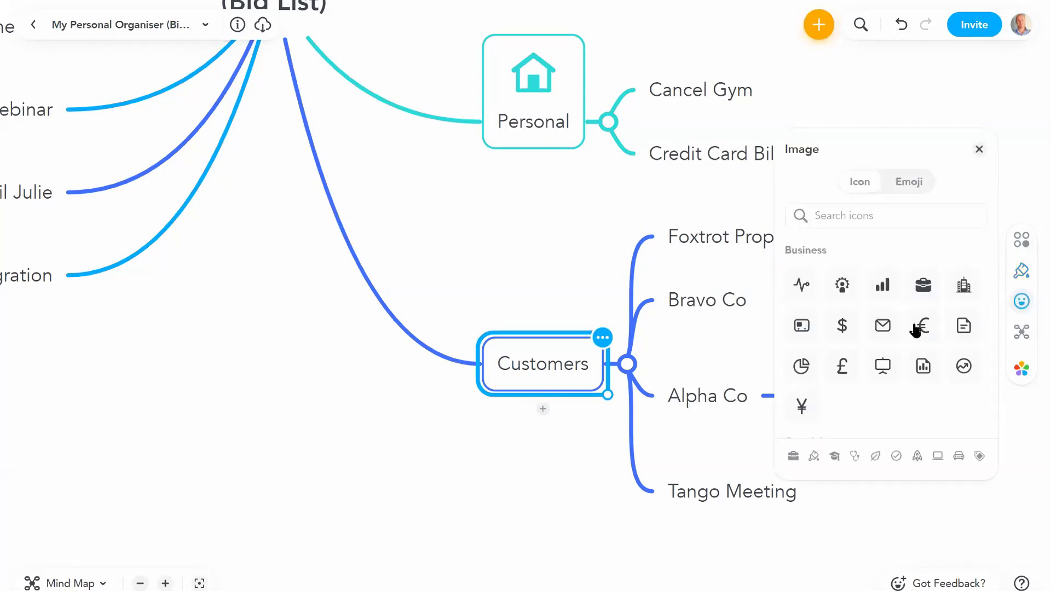
click(842, 285)
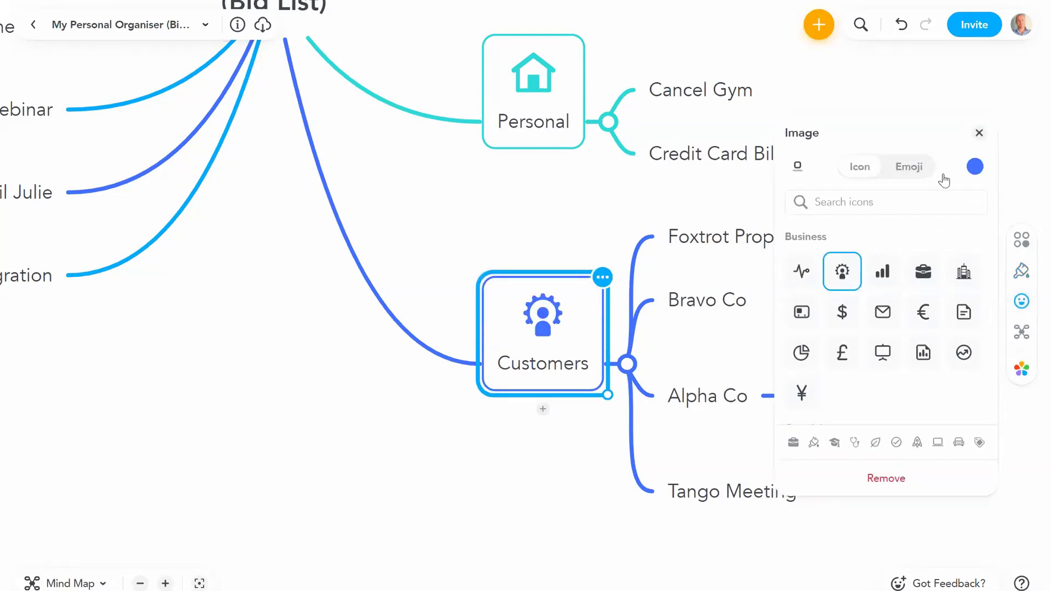
click(979, 132)
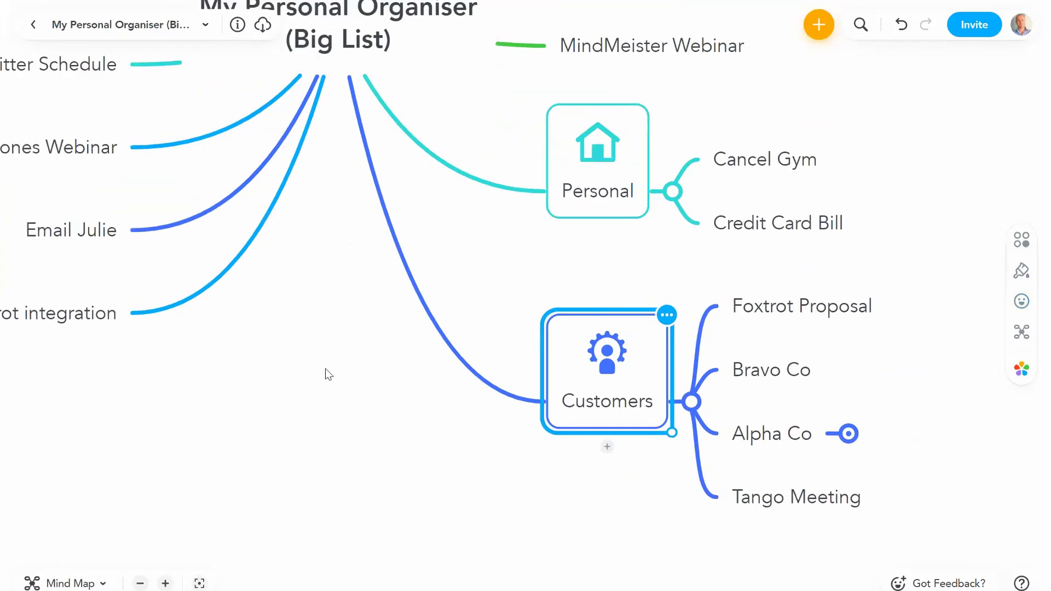
click(141, 583)
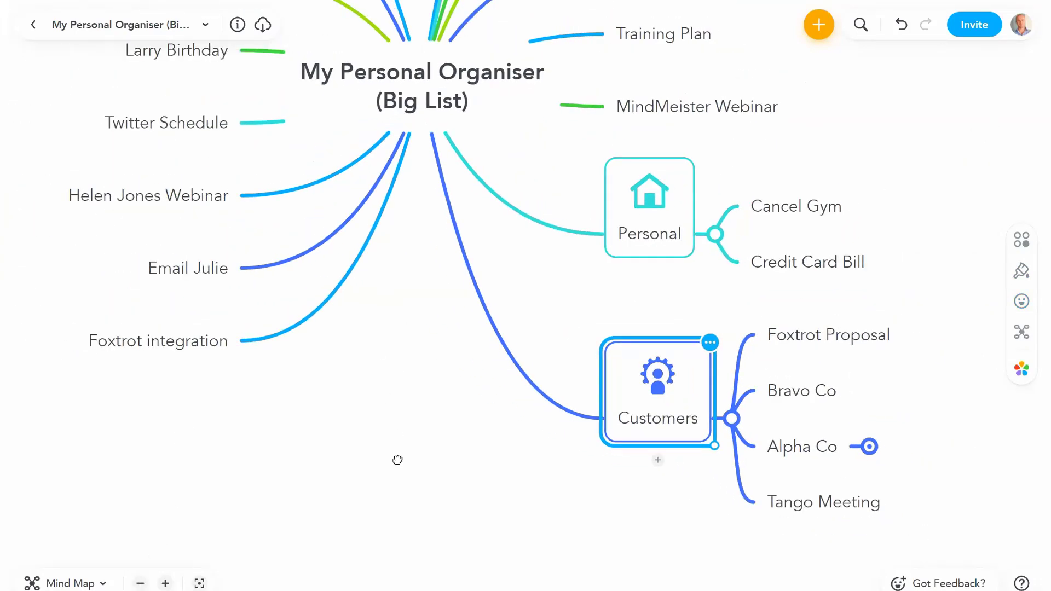
Step: Drag Larry Birthday onto Personal so it sits below Credit Card Bill
click(832, 230)
scroll(832, 230, up, 2)
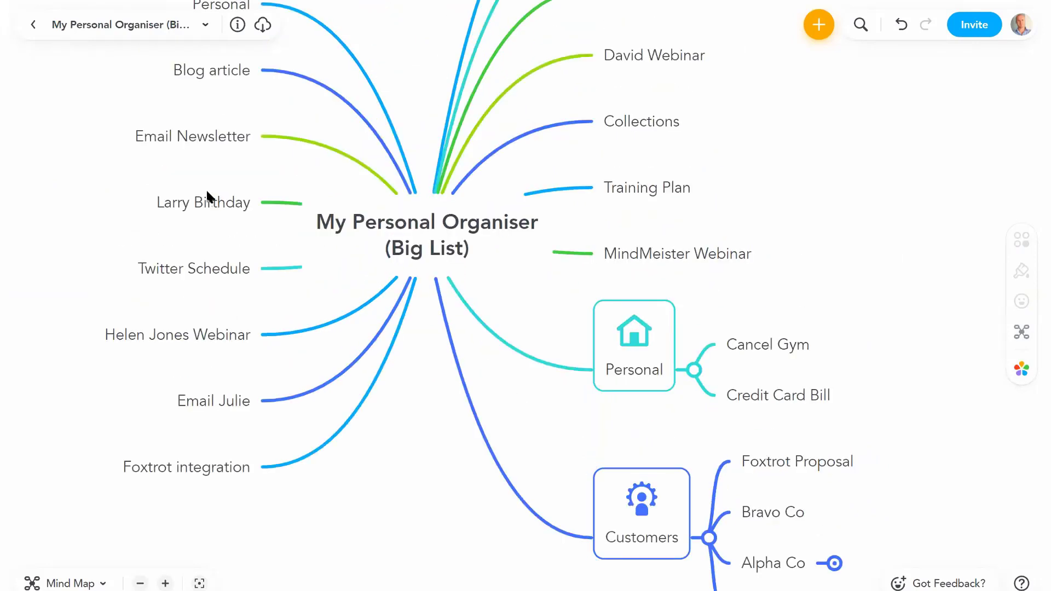
drag(206, 189, 635, 344)
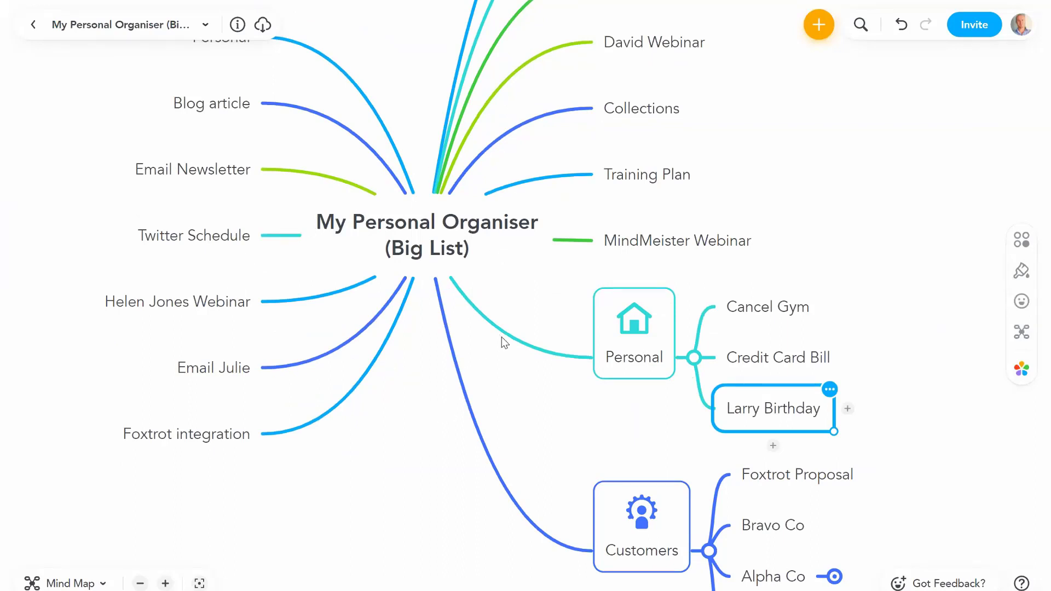
click(583, 392)
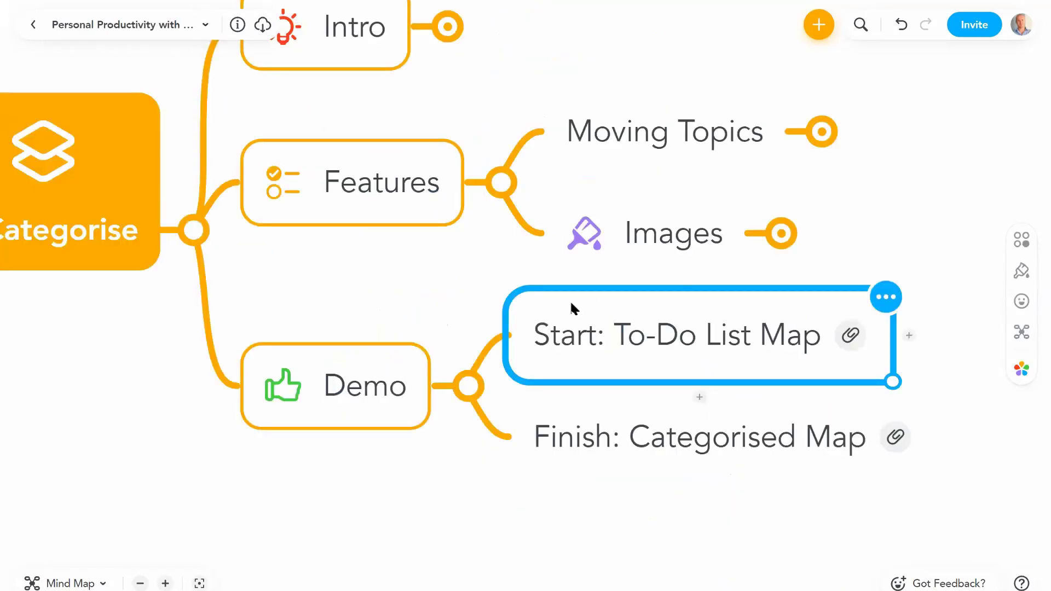
Step: Open the Finish: Categorised Map and look over its Marketing, Customers, Personal and Technical categories
click(641, 438)
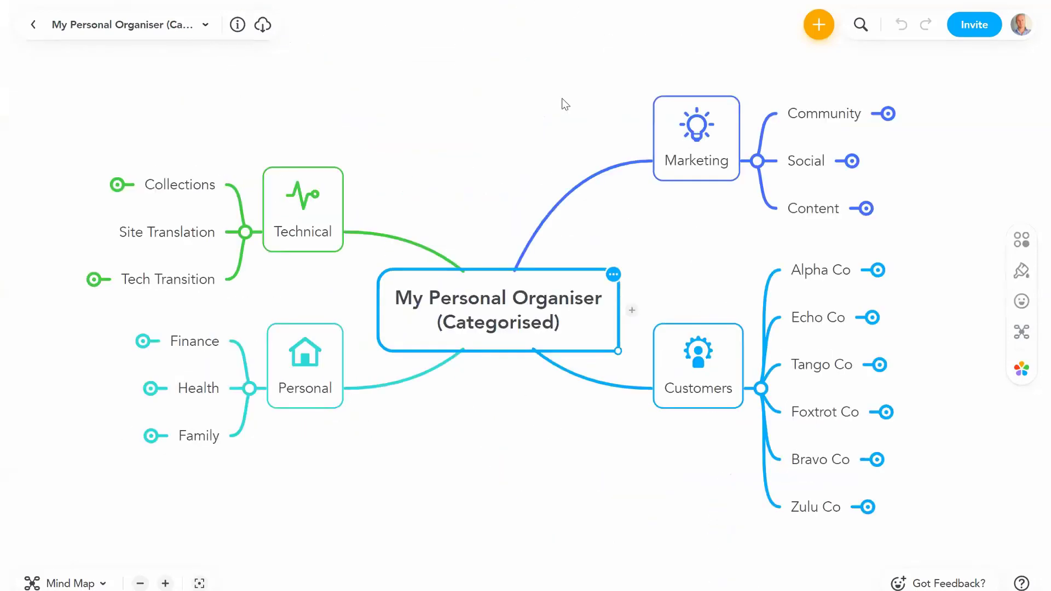
click(640, 233)
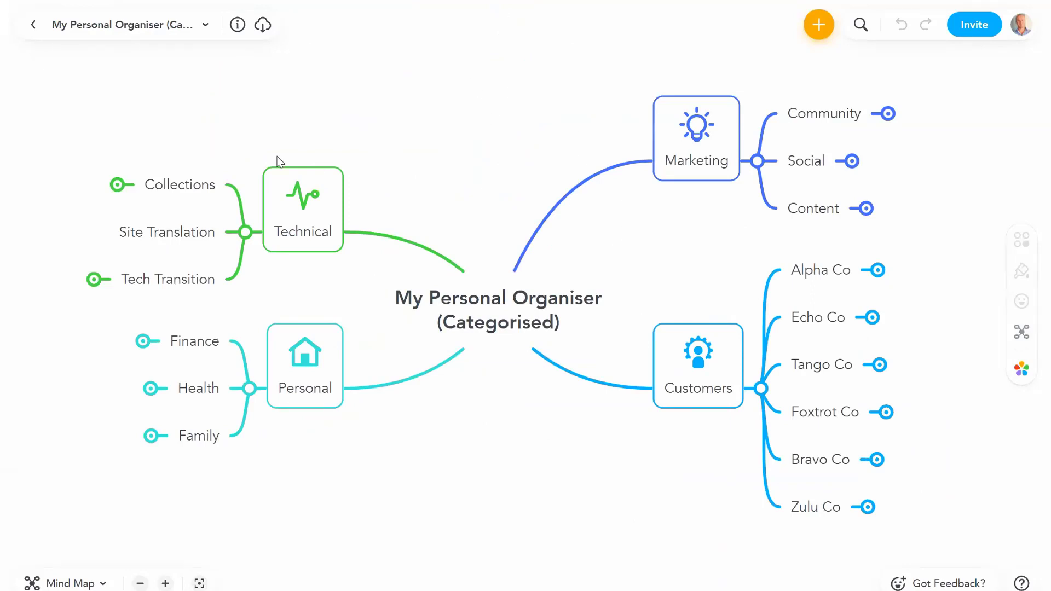
click(165, 583)
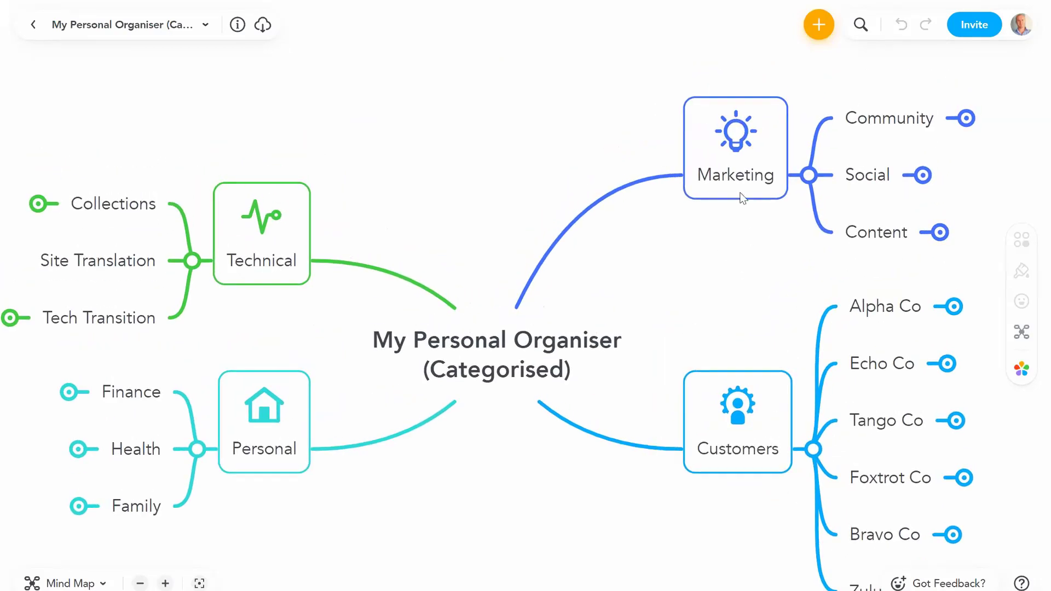
click(710, 194)
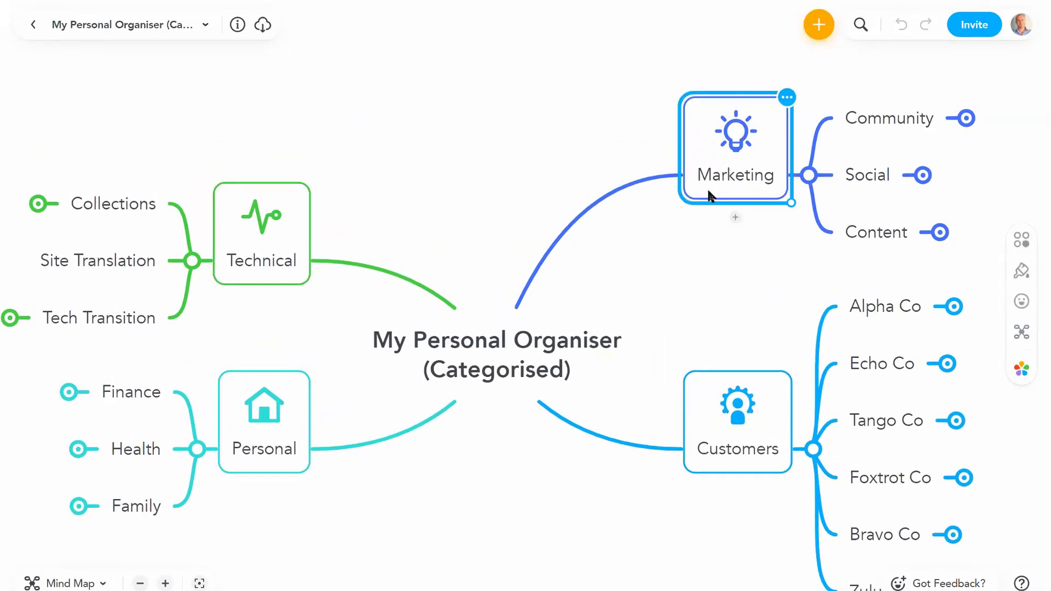
click(728, 457)
click(282, 438)
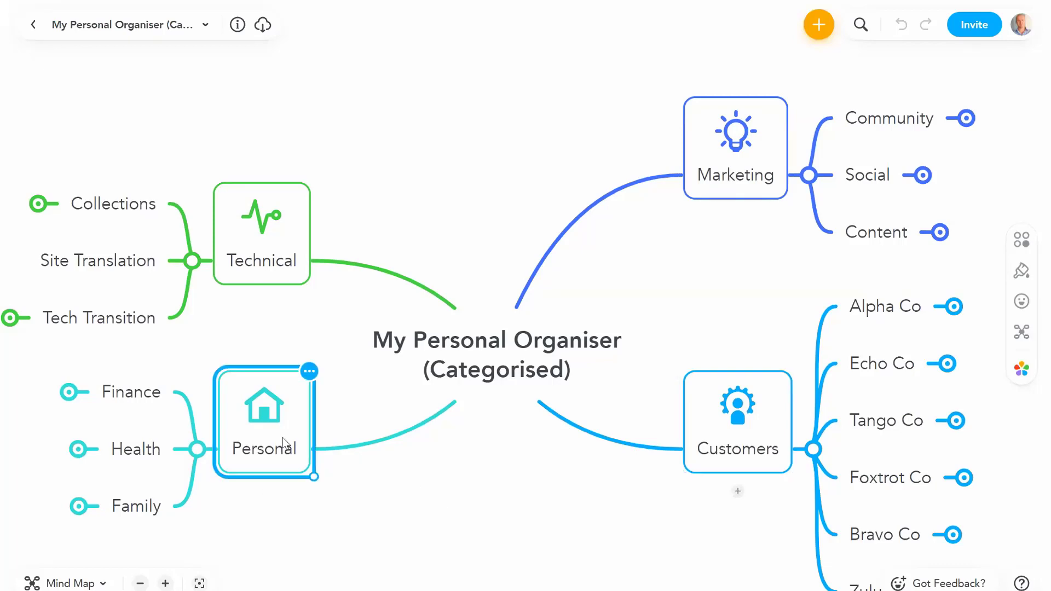
click(270, 267)
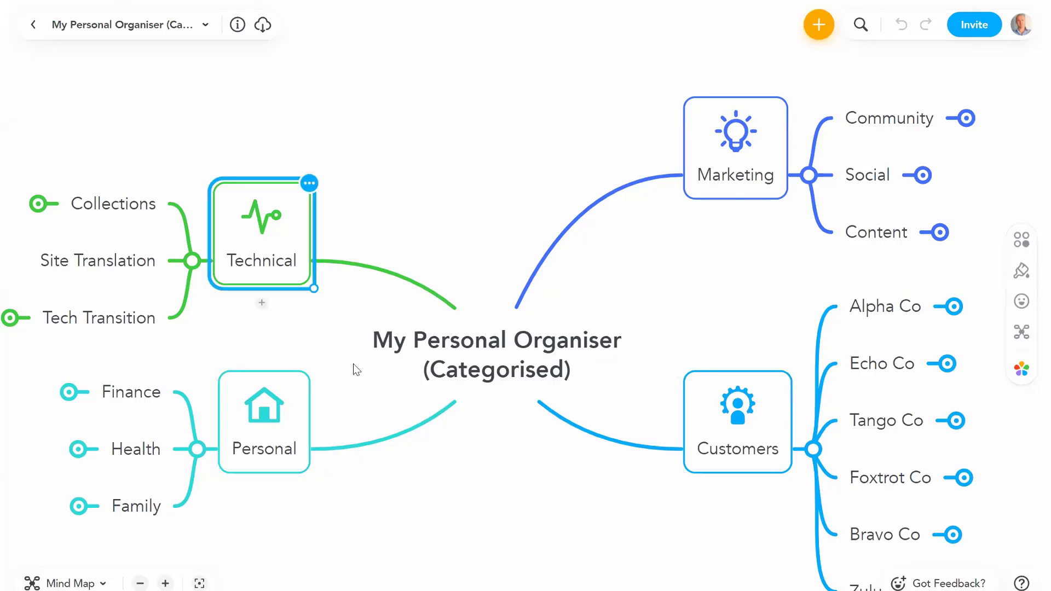
click(444, 474)
scroll(698, 352, left, 5)
scroll(699, 352, down, 2)
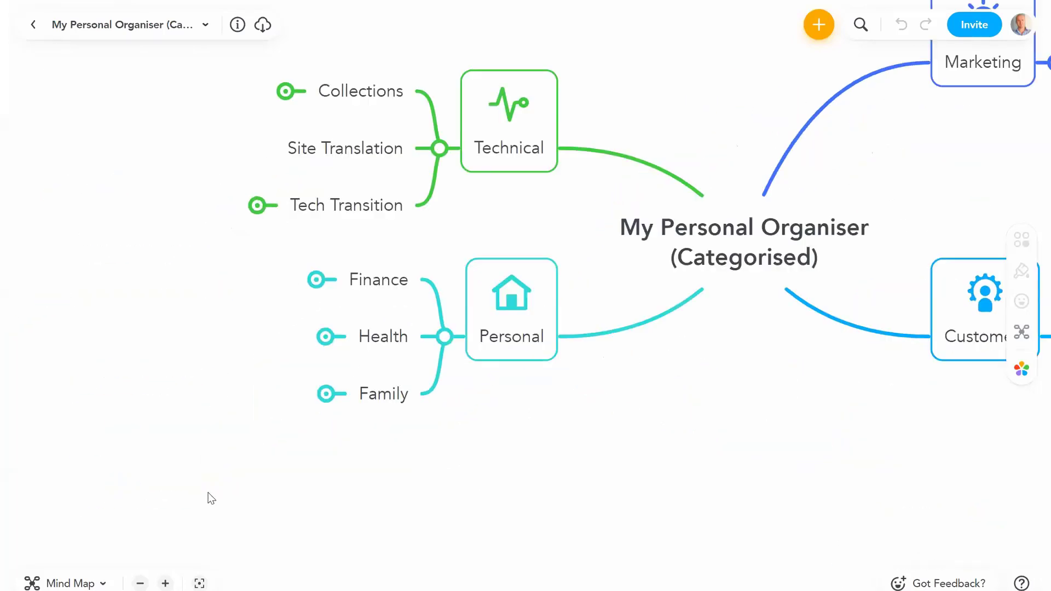
click(164, 583)
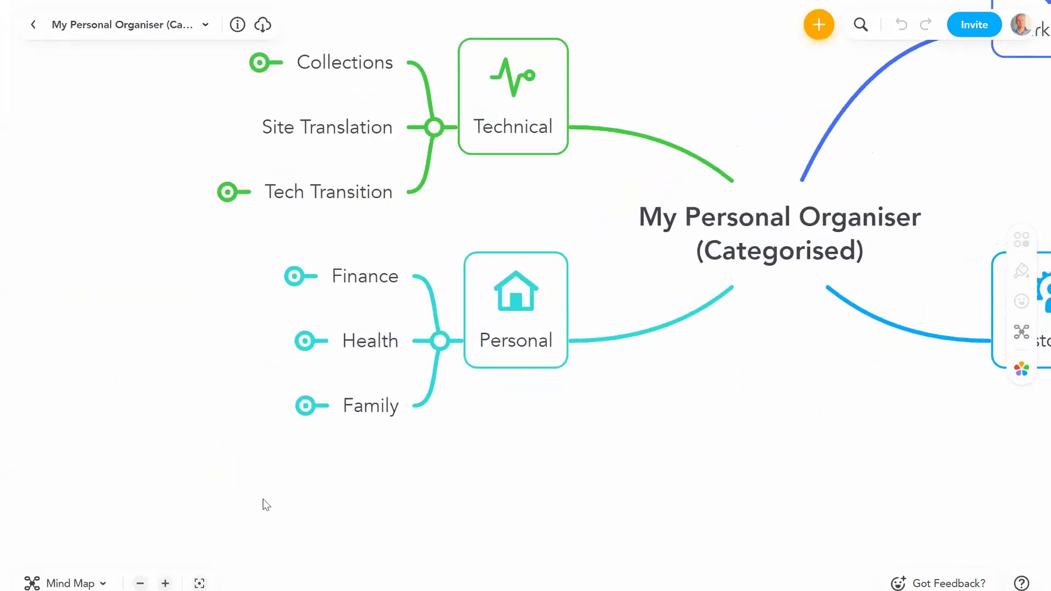
click(521, 364)
Step: Expand Finance under Personal to show its tasks, including Credit Card Bill
click(447, 224)
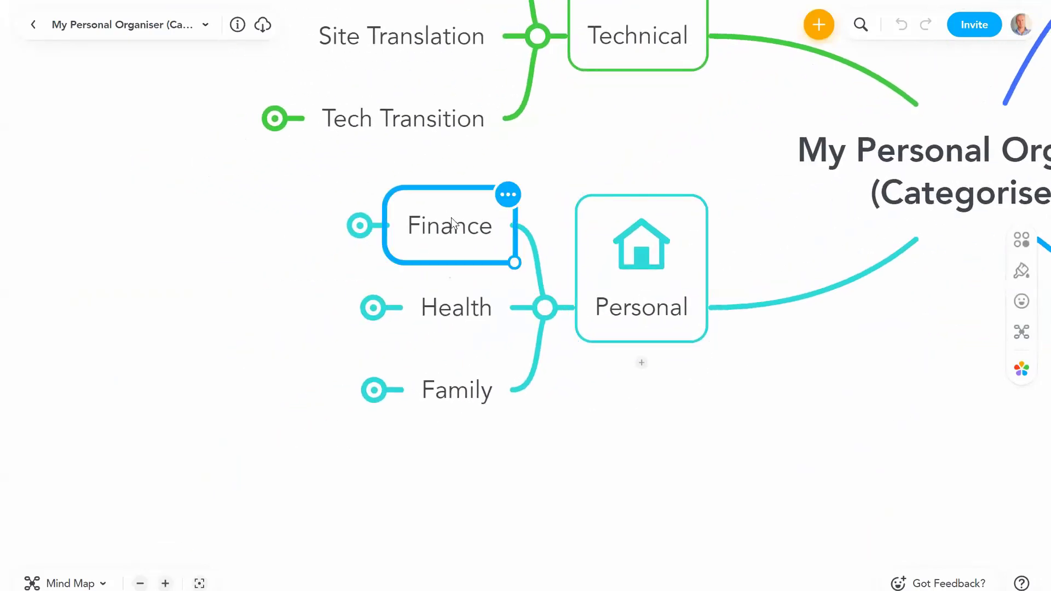
click(359, 225)
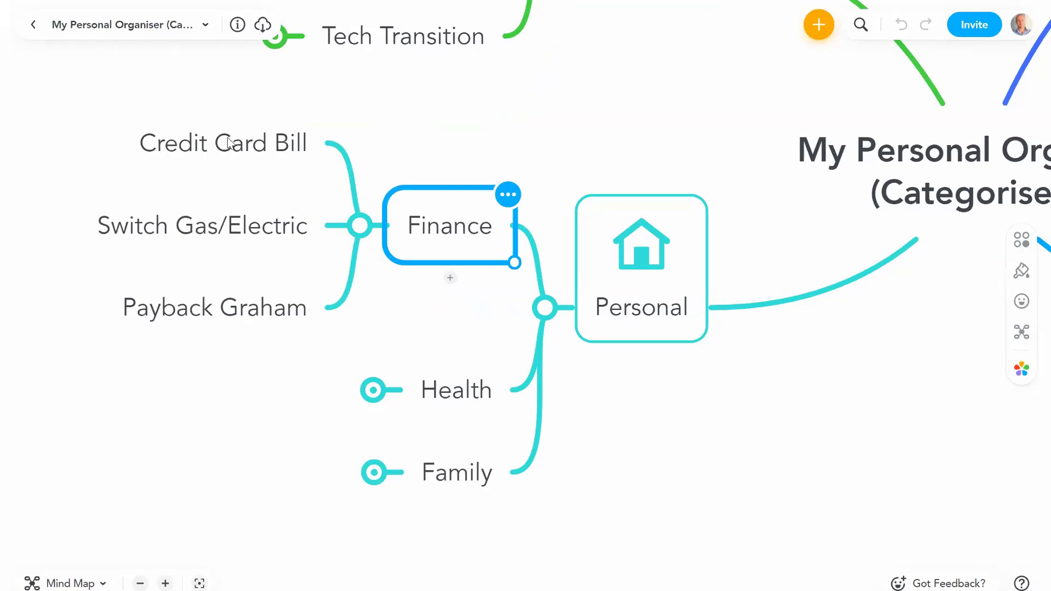
click(233, 143)
double_click(149, 151)
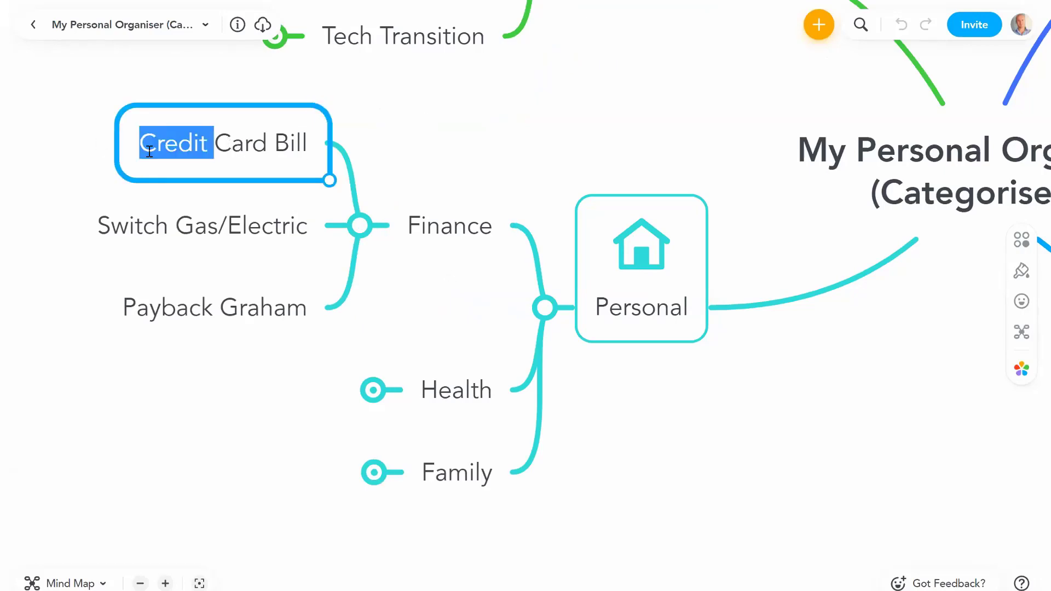
click(419, 226)
click(418, 222)
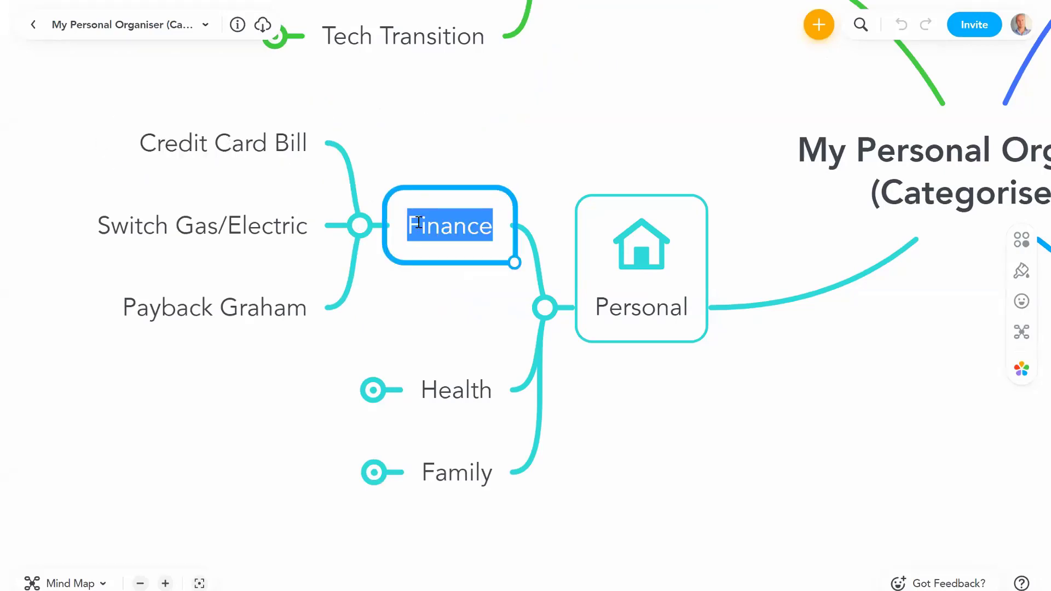
click(422, 309)
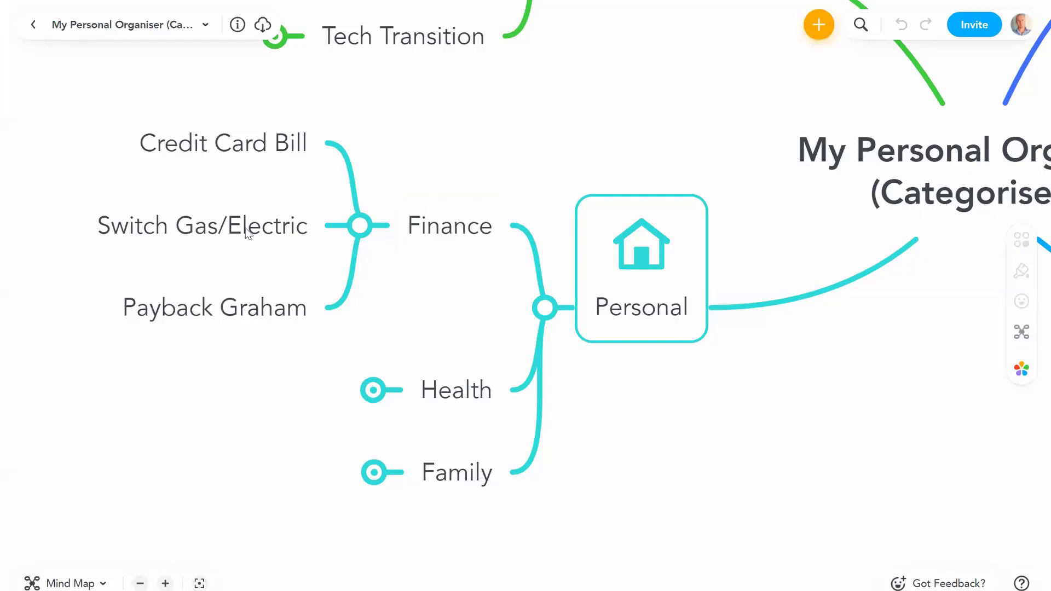
click(248, 156)
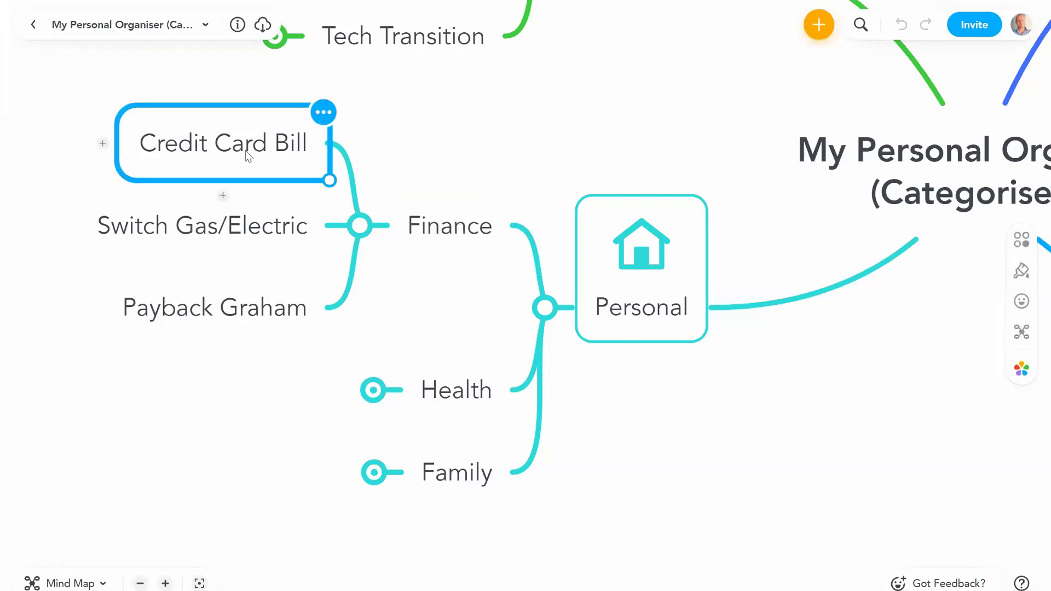
click(428, 229)
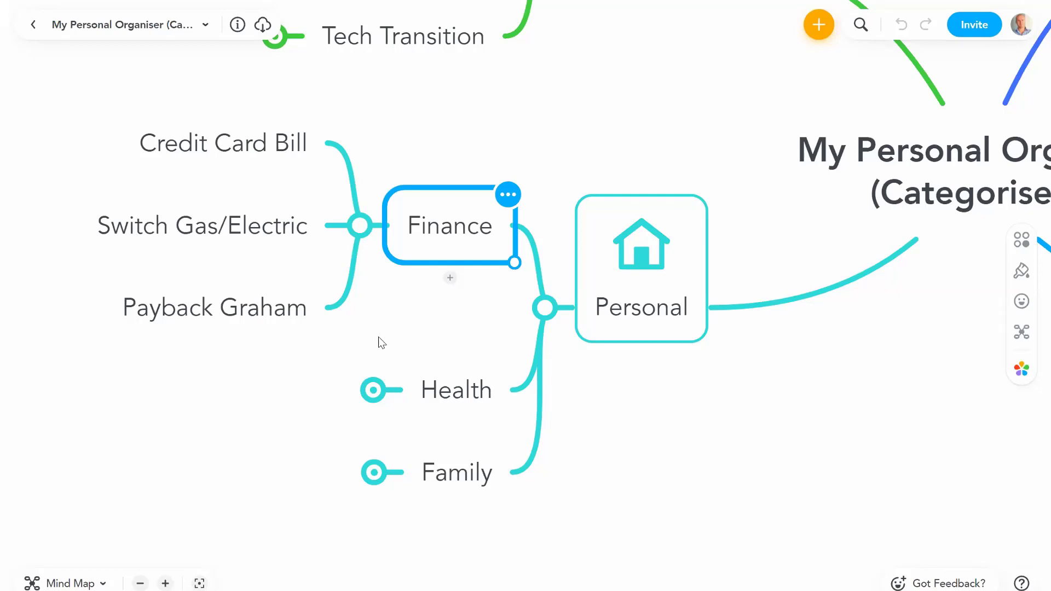
Step: Add a 'Sell Car' task under Finance and collapse the Finance branch
key(Tab)
text(Sell C)
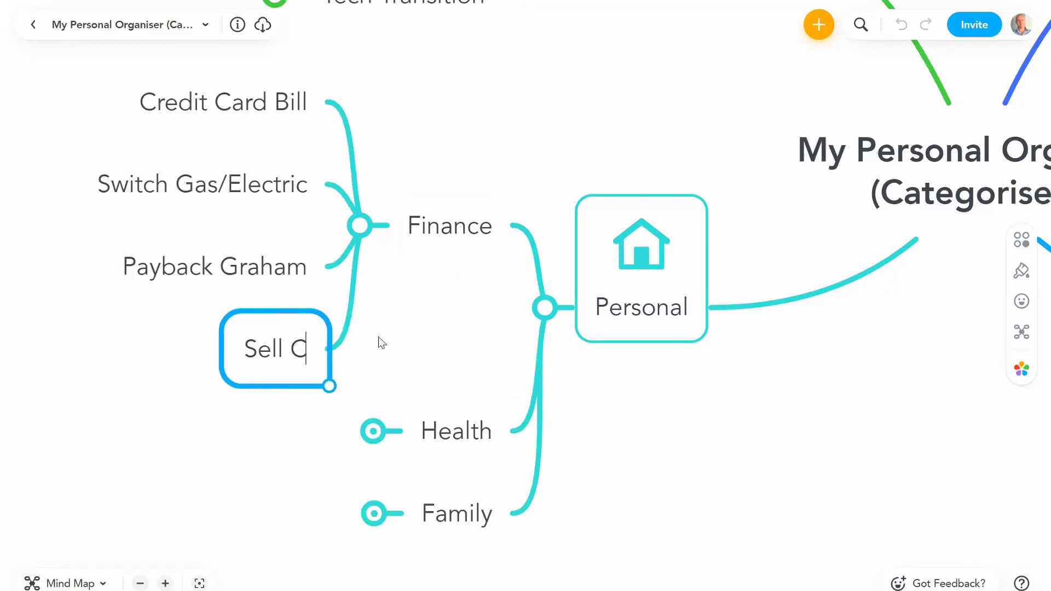
text(ar)
key(Return)
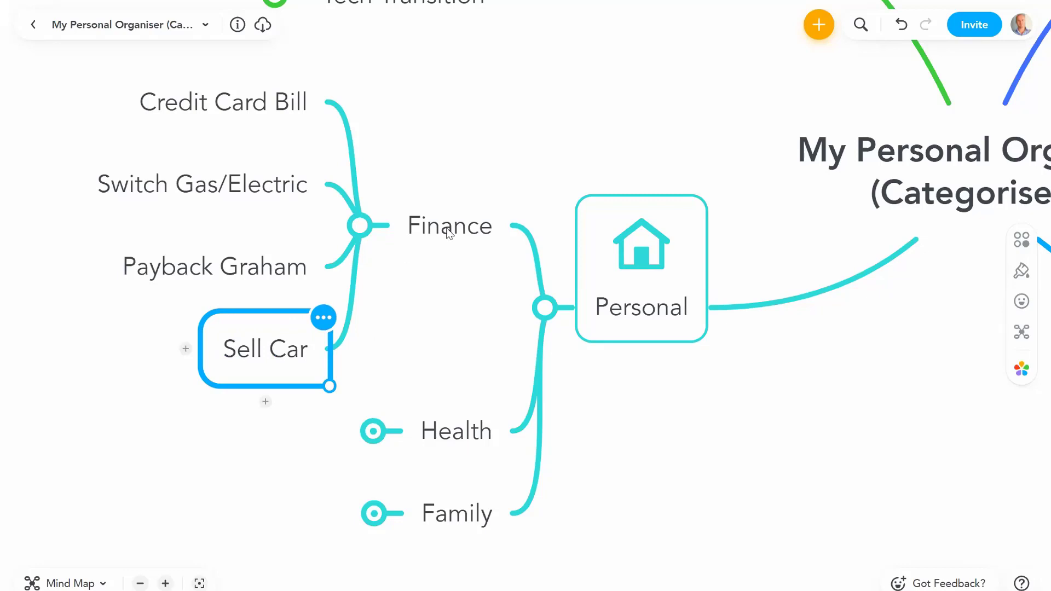
click(448, 232)
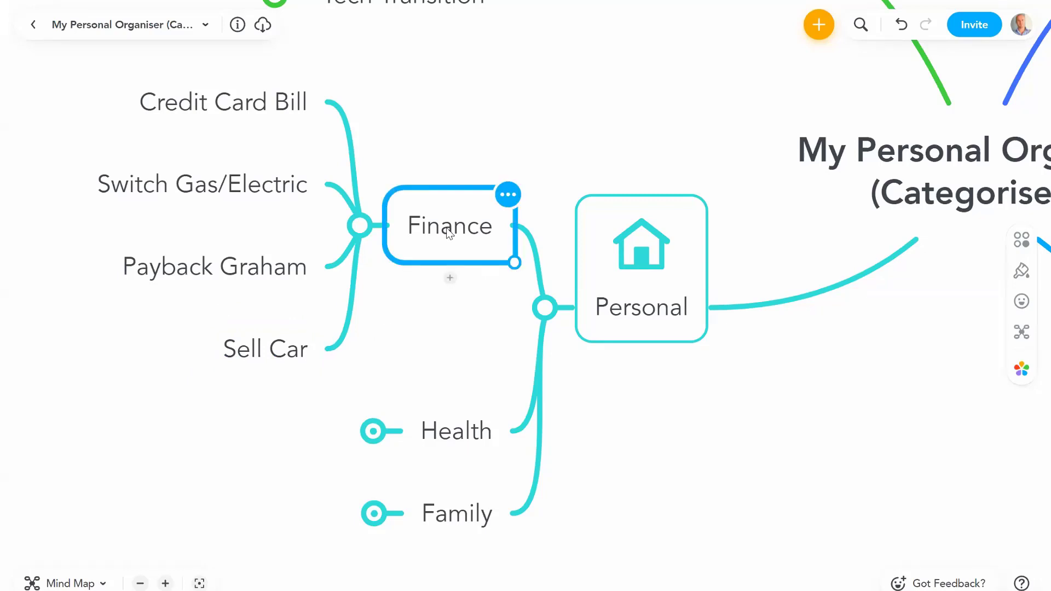
key(space)
key(Down)
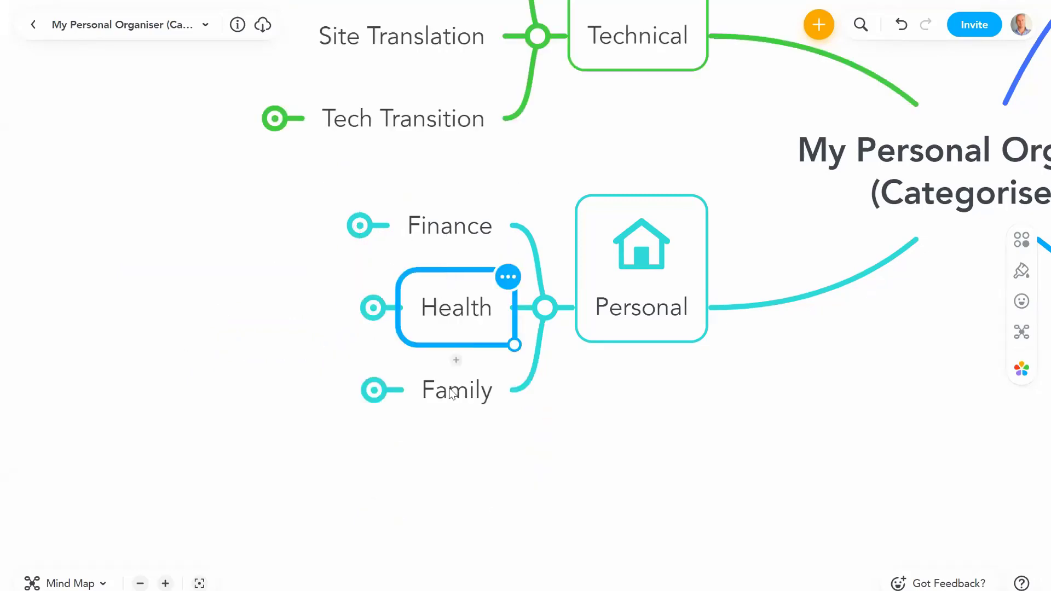
key(Down)
scroll(647, 382, right, 3)
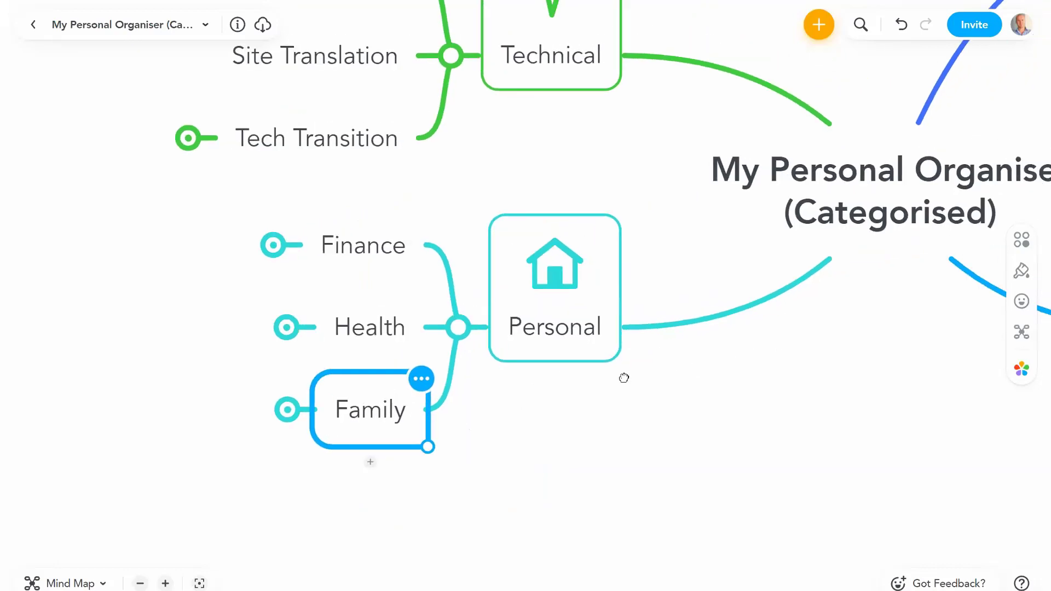
scroll(624, 378, right, 10)
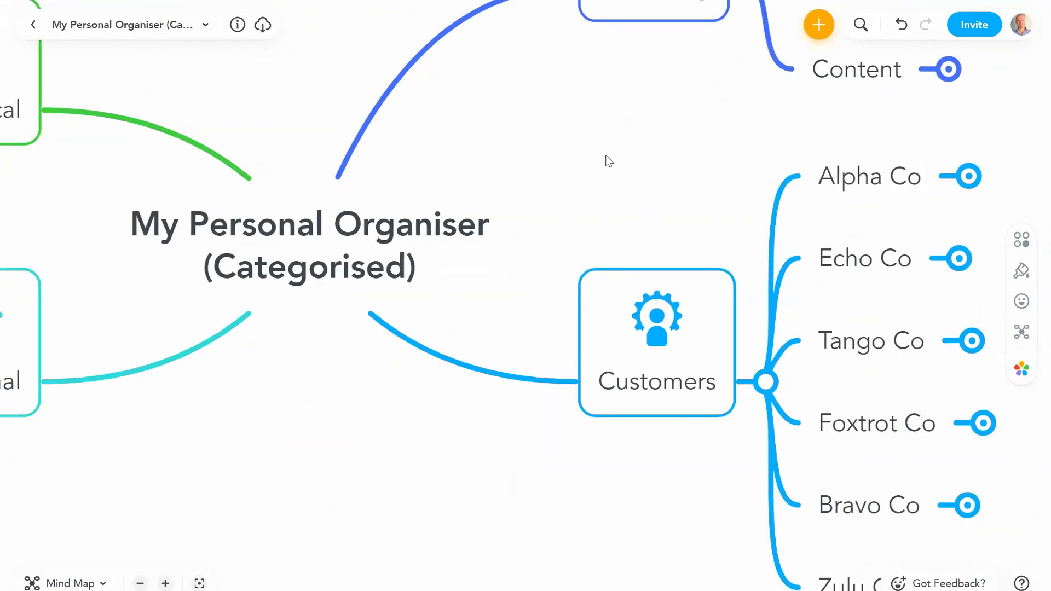
scroll(609, 160, right, 2)
scroll(608, 160, right, 6)
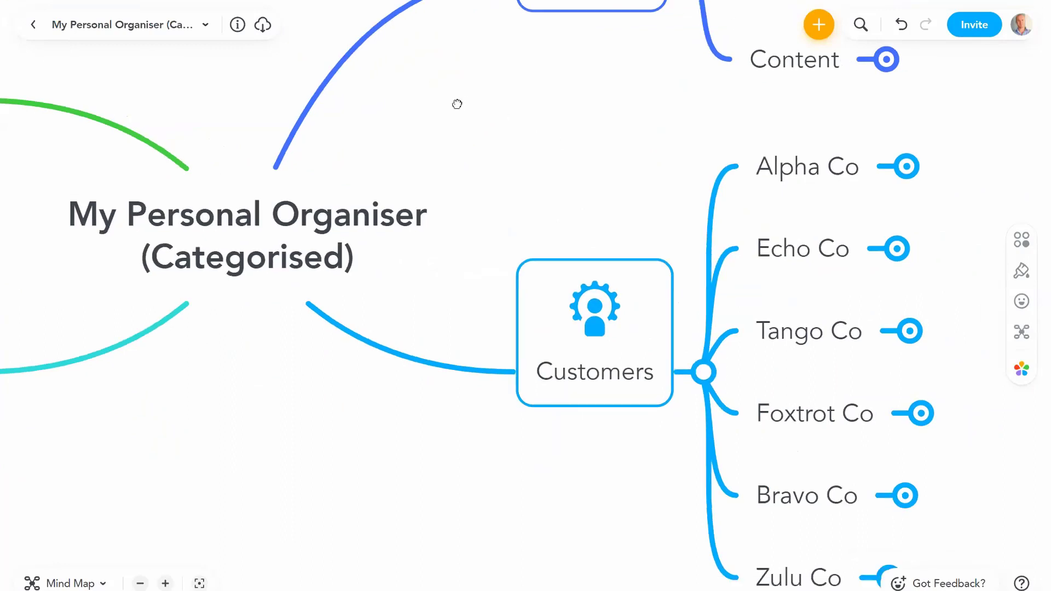
click(508, 294)
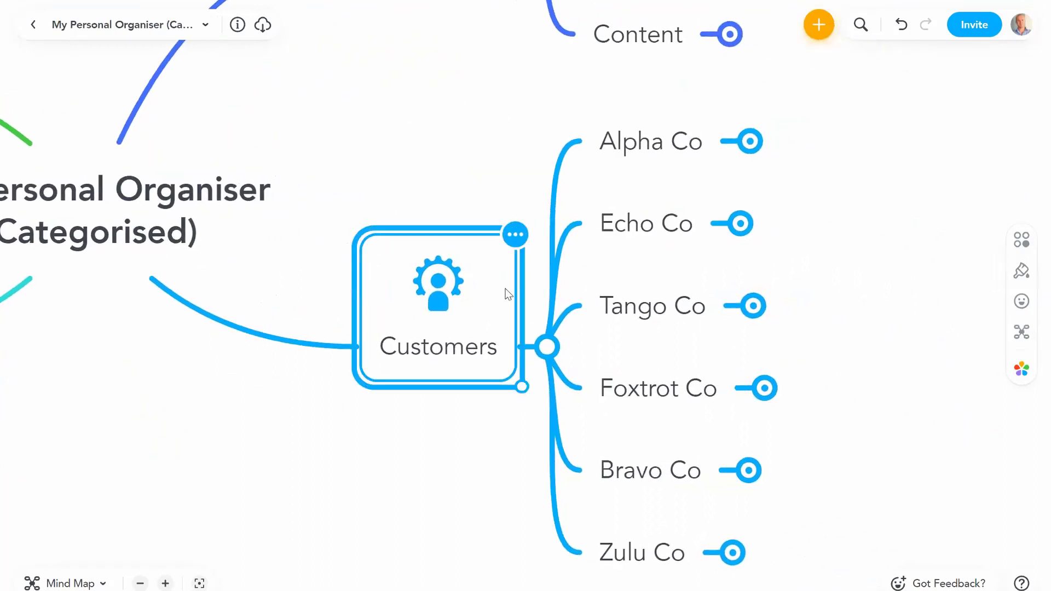
click(659, 143)
click(748, 143)
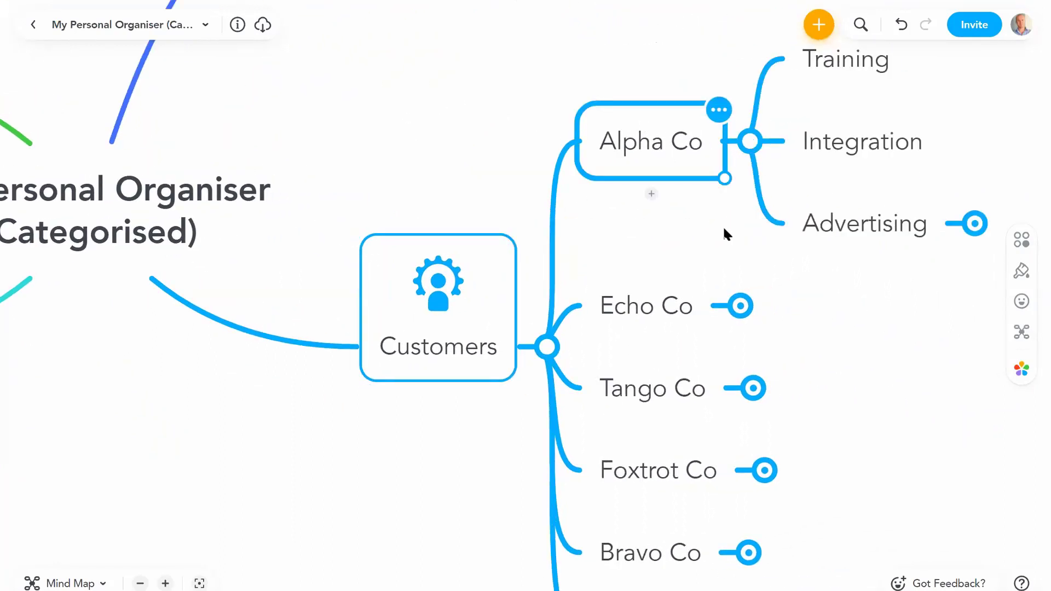
scroll(683, 201, right, 3)
click(694, 179)
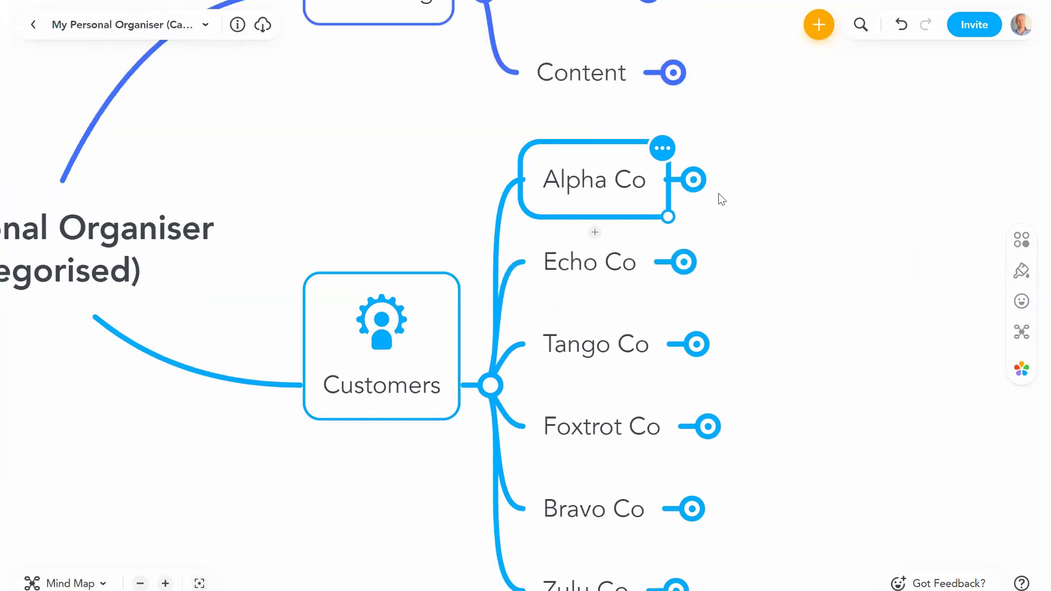
click(693, 179)
scroll(704, 244, right, 3)
scroll(703, 244, up, 3)
click(830, 331)
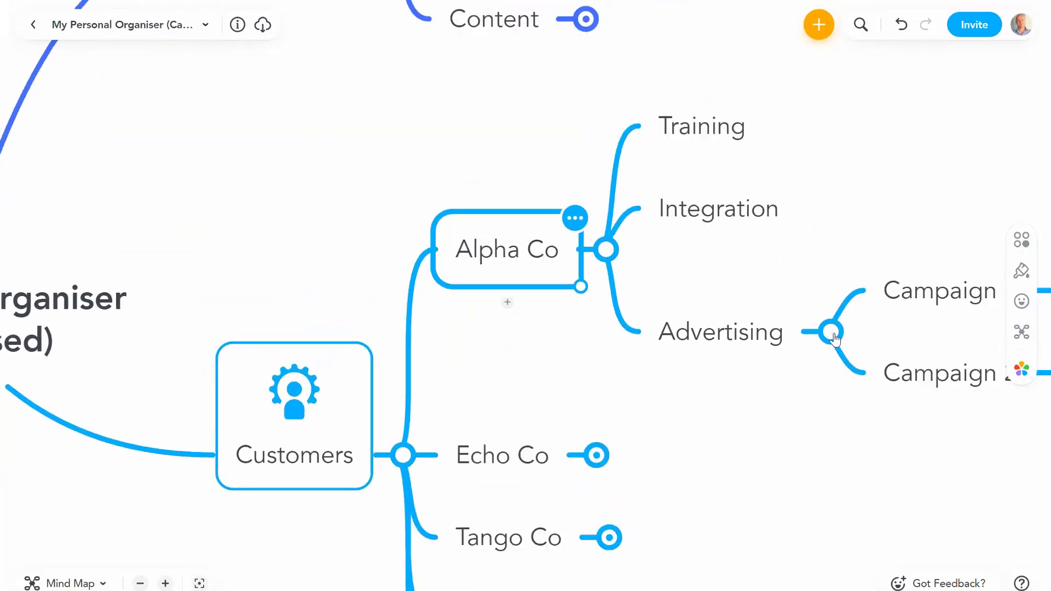
click(711, 335)
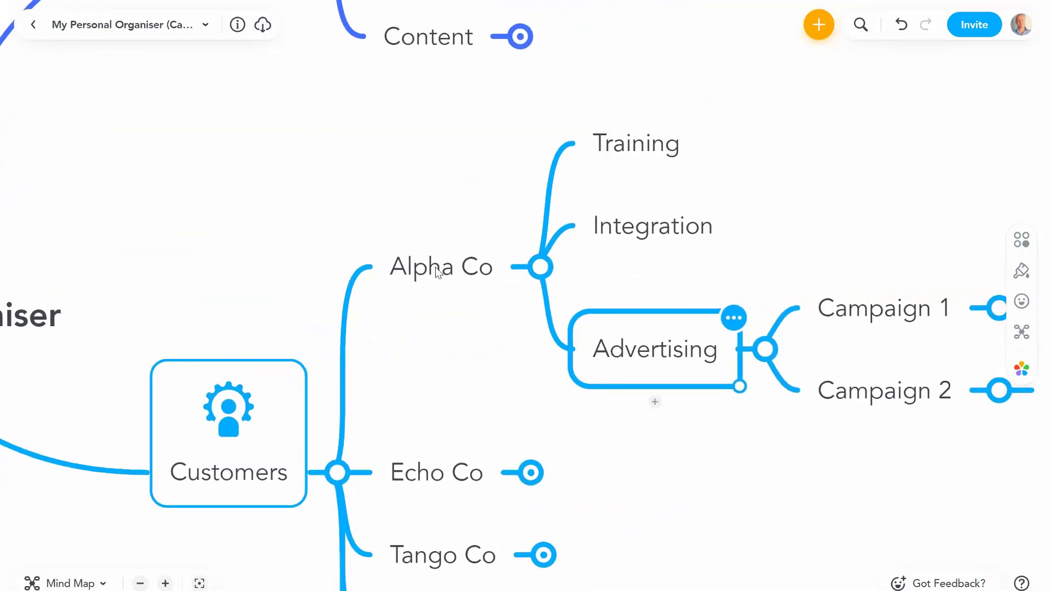
key(Left)
key(Right)
key(Down)
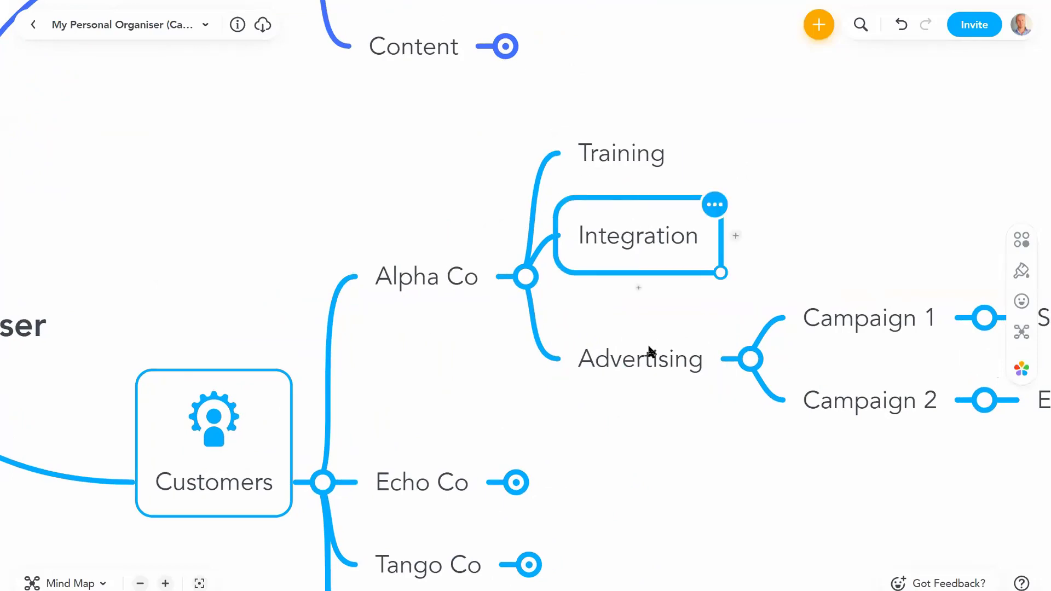
click(649, 351)
click(868, 307)
click(856, 406)
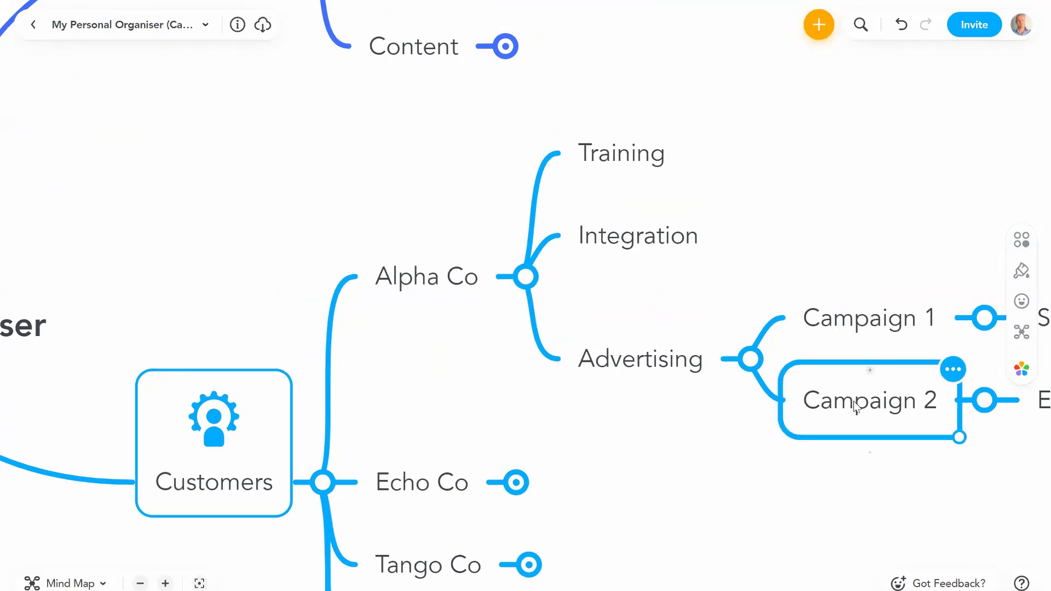
click(747, 361)
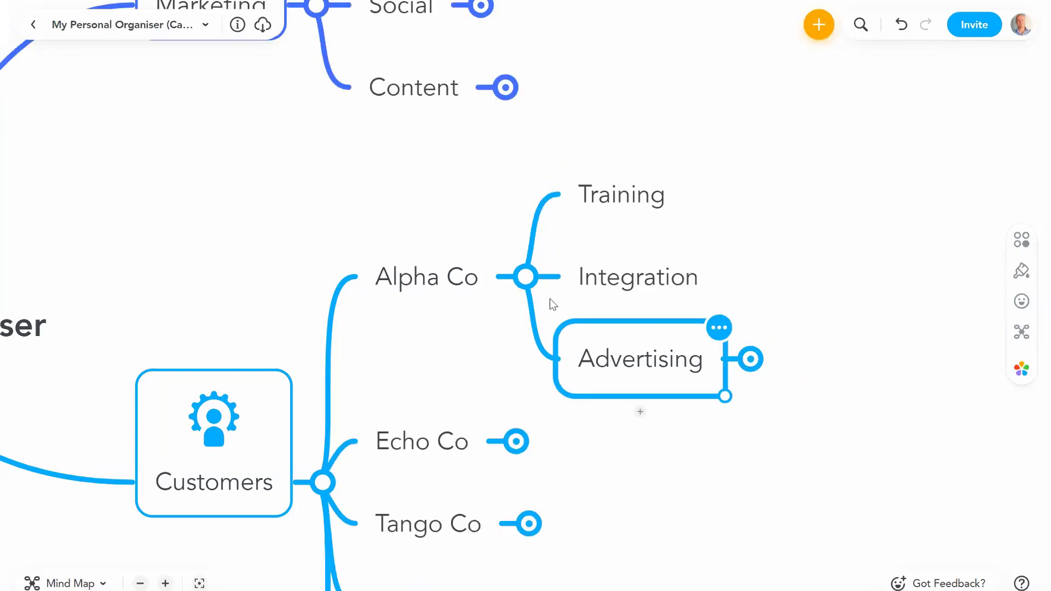
click(528, 283)
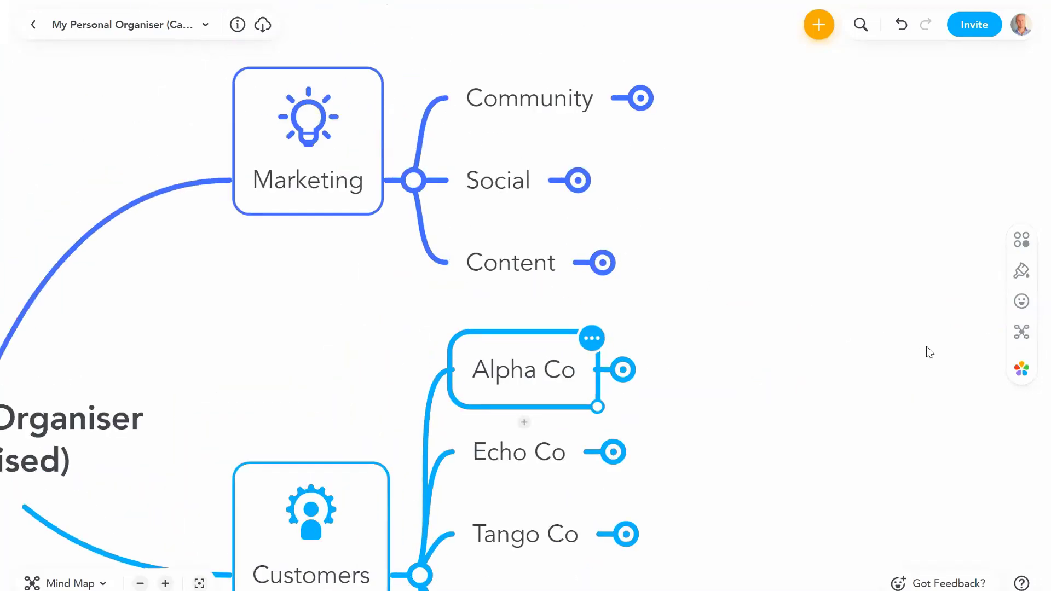
Step: Peek into the Community and Social subtopics, then expand the Content branch
click(846, 143)
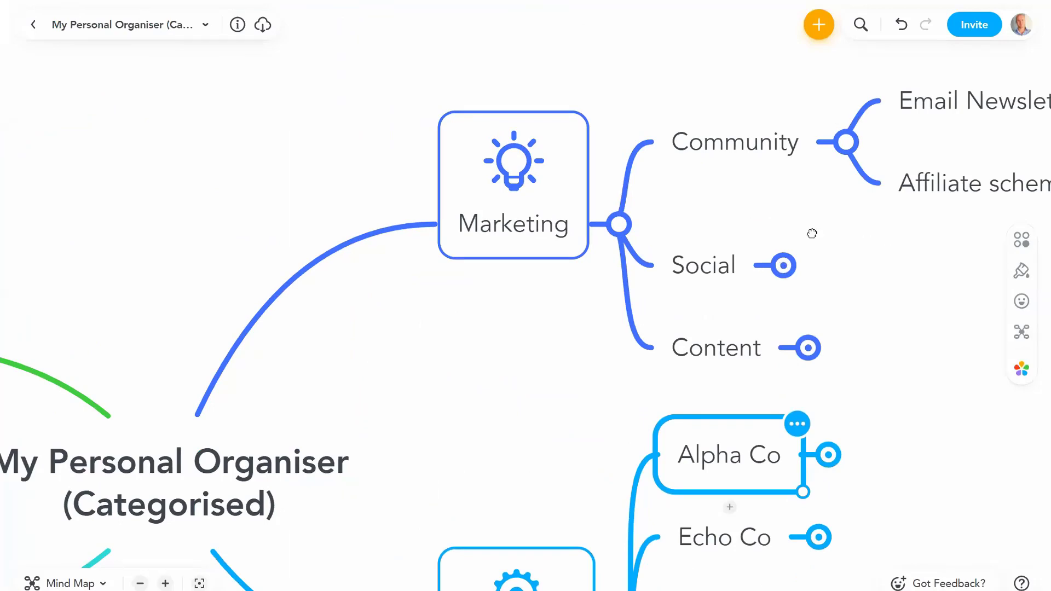
click(630, 290)
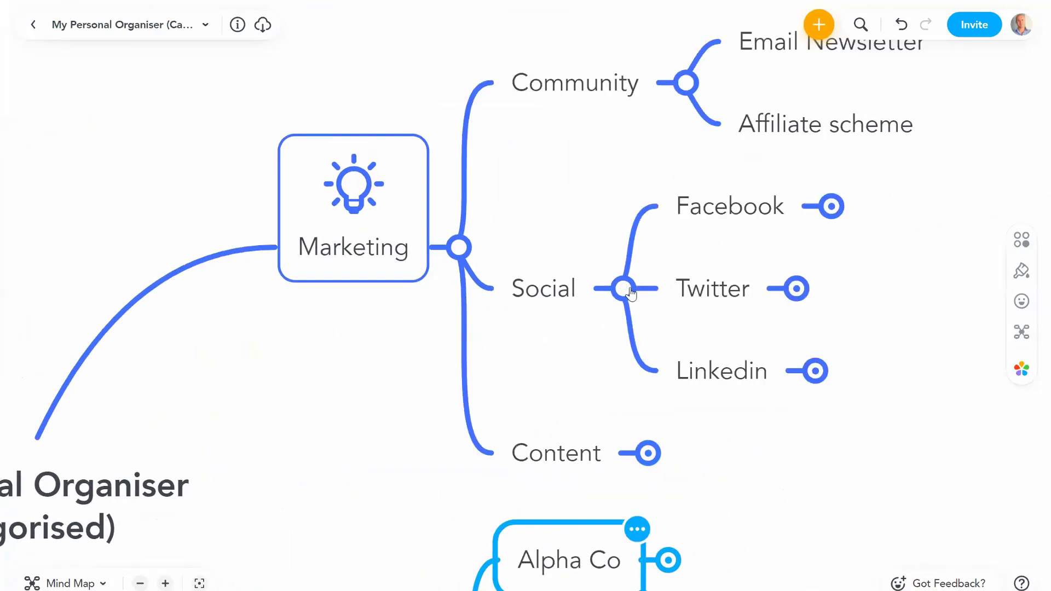
click(624, 290)
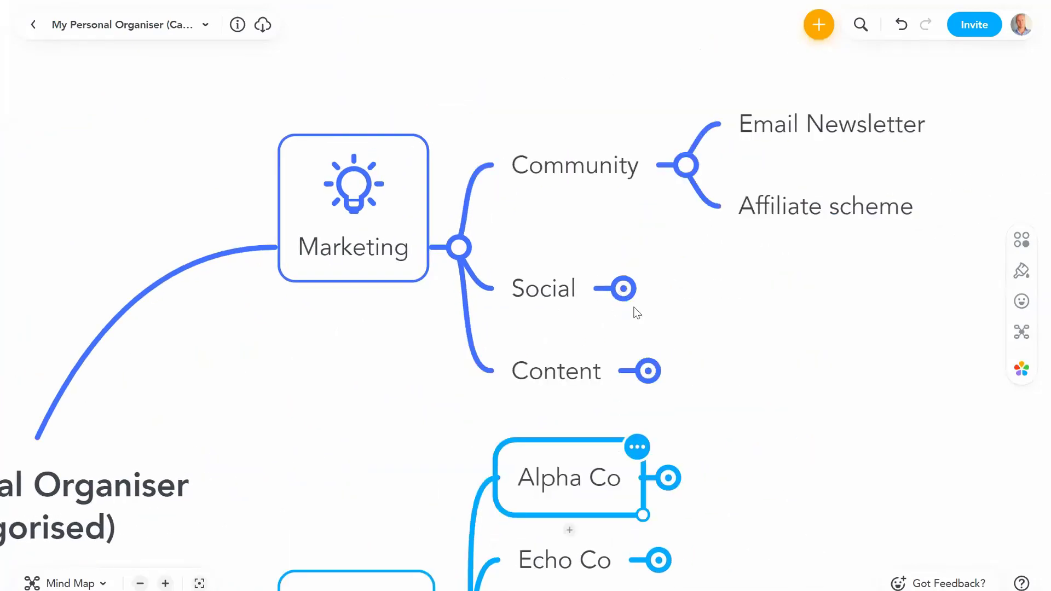
click(685, 167)
click(647, 329)
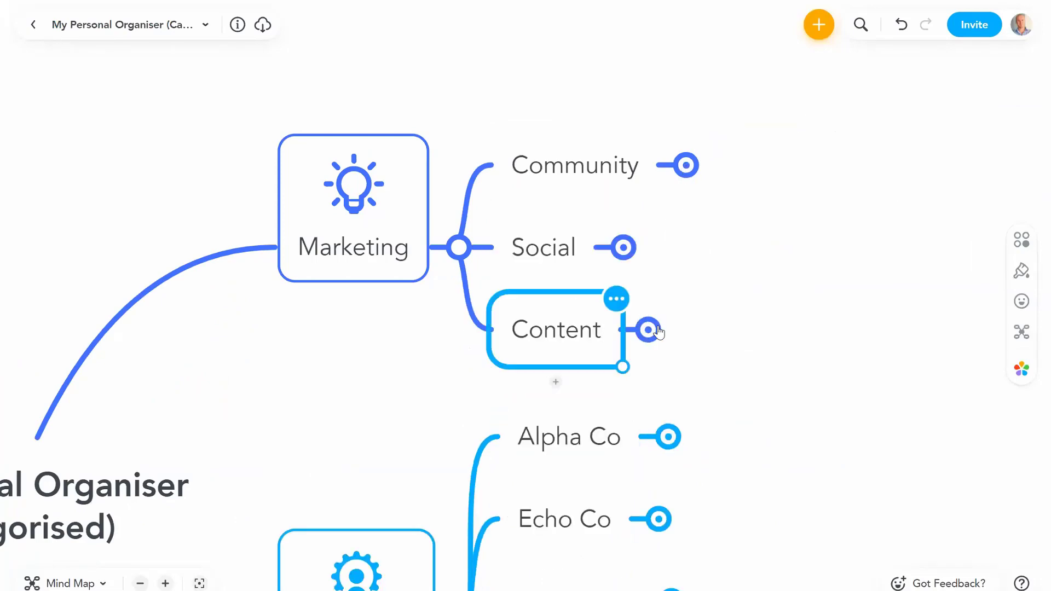
Step: Add 'Promote MindMeister webinar' under Webinars, then fold Webinars and Content away
click(757, 253)
click(849, 248)
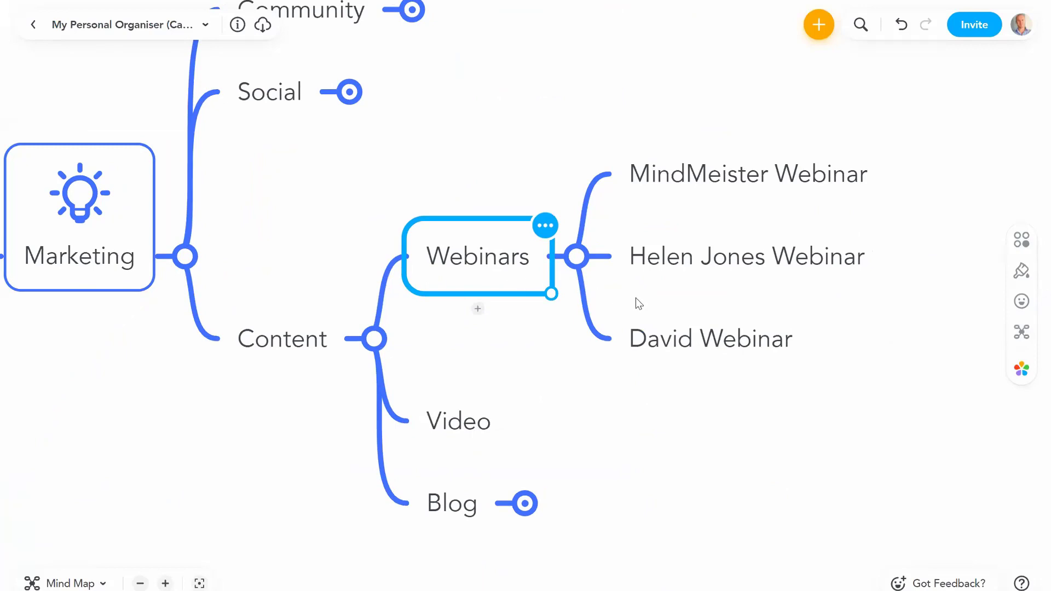
key(Tab)
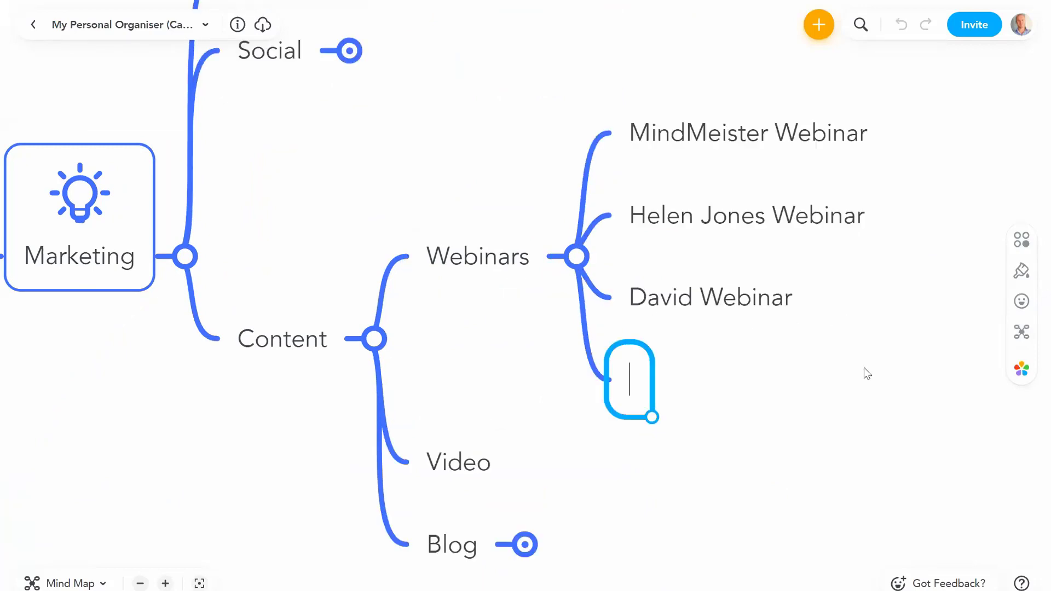
text(Promote Min)
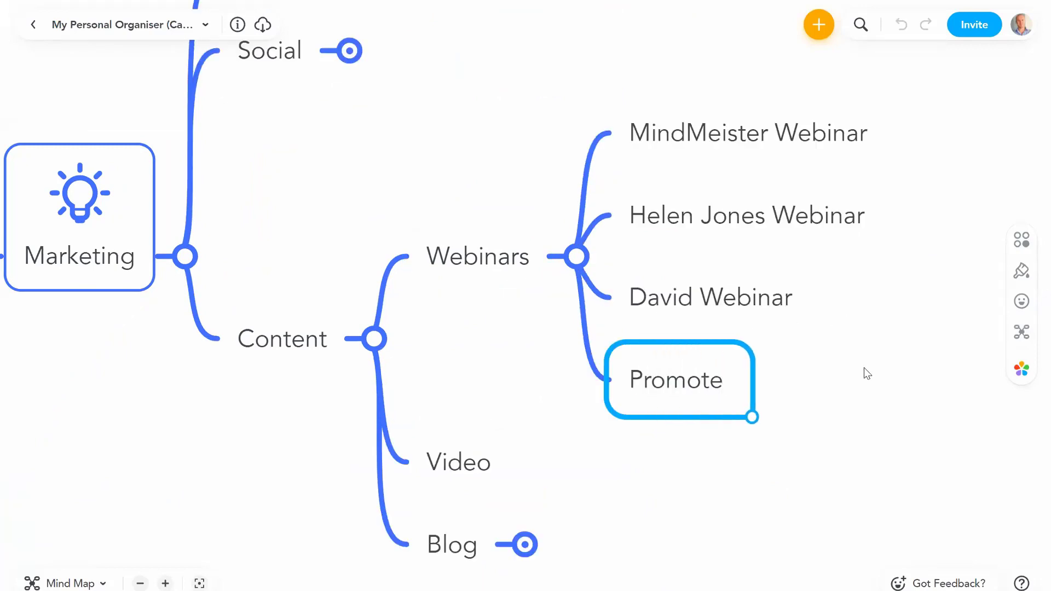
text(dMeister webinar)
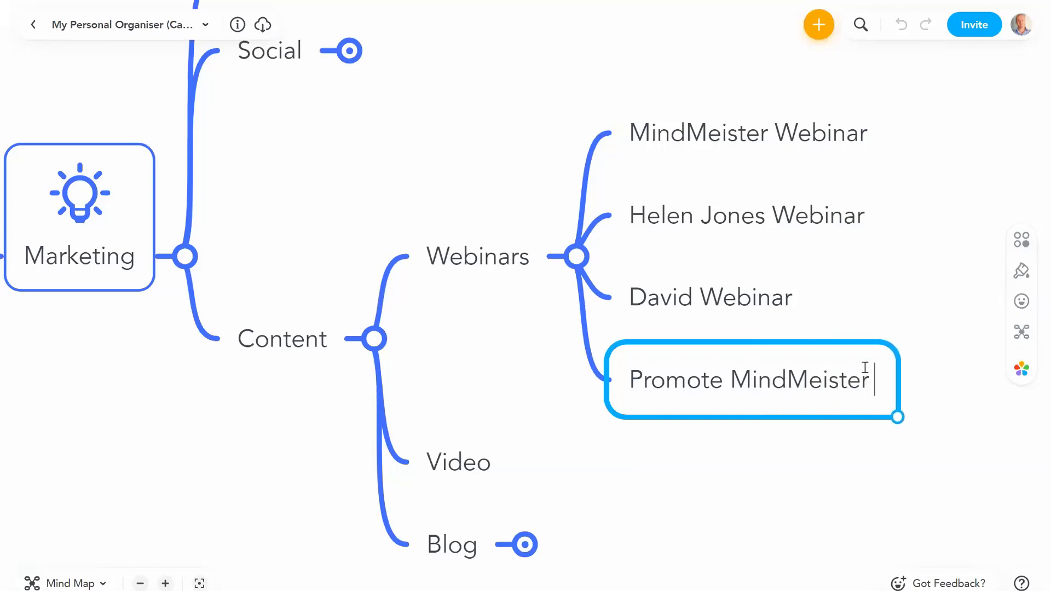
click(426, 313)
click(374, 339)
click(378, 339)
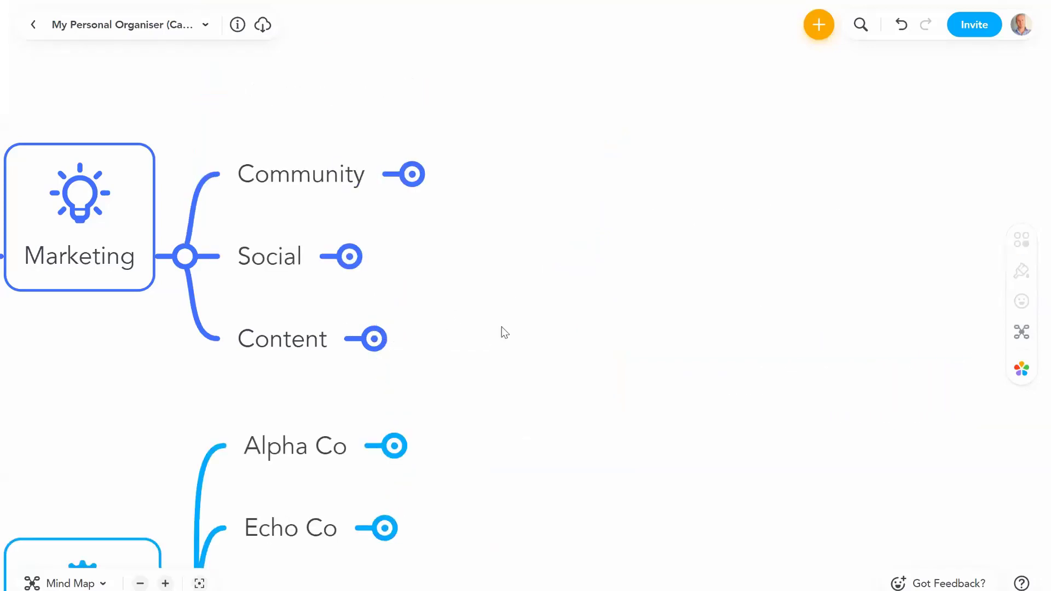
Step: Pan to the central topic and zoom out until the whole categorised organiser map fits on screen
drag(504, 332, 839, 261)
drag(483, 408, 550, 392)
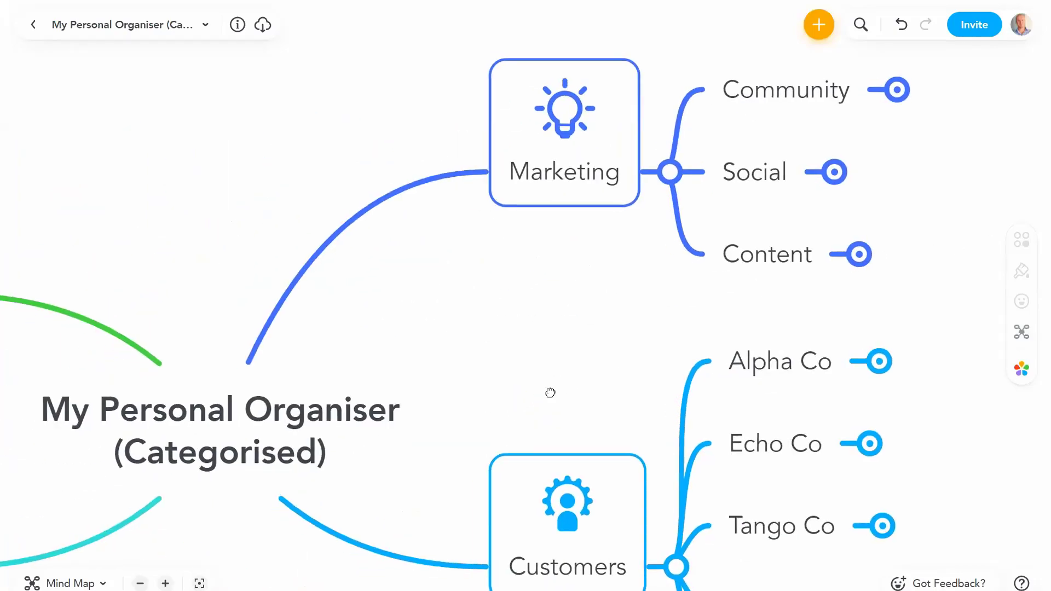
scroll(715, 338, left, 5)
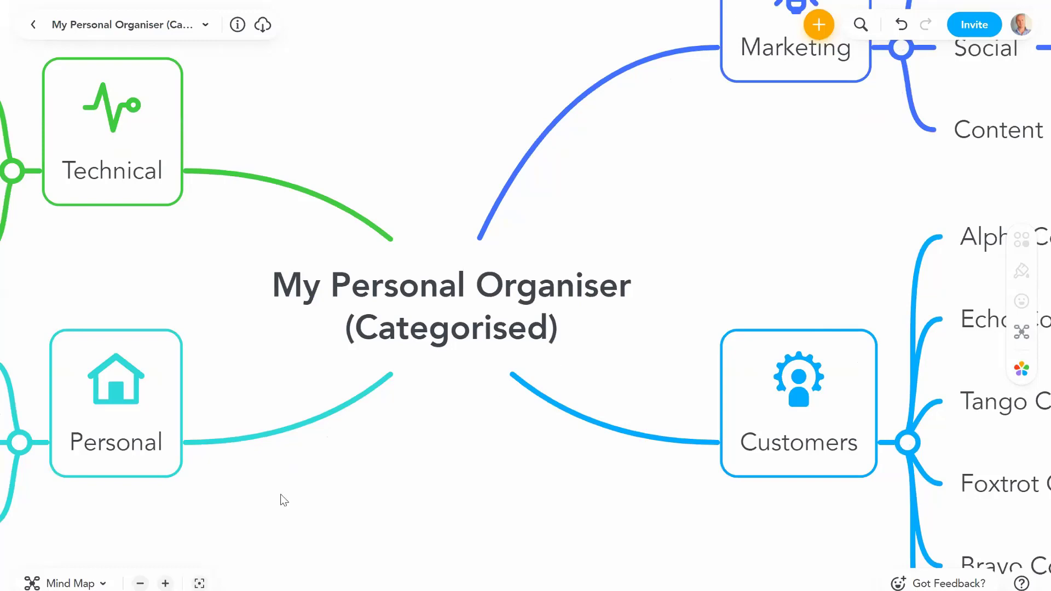
click(141, 583)
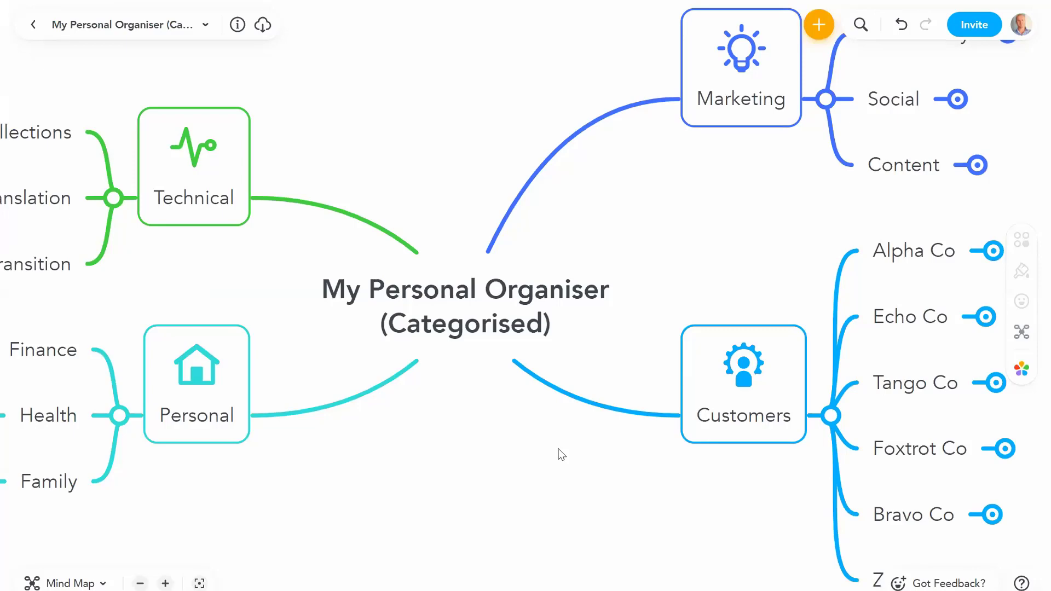
click(140, 584)
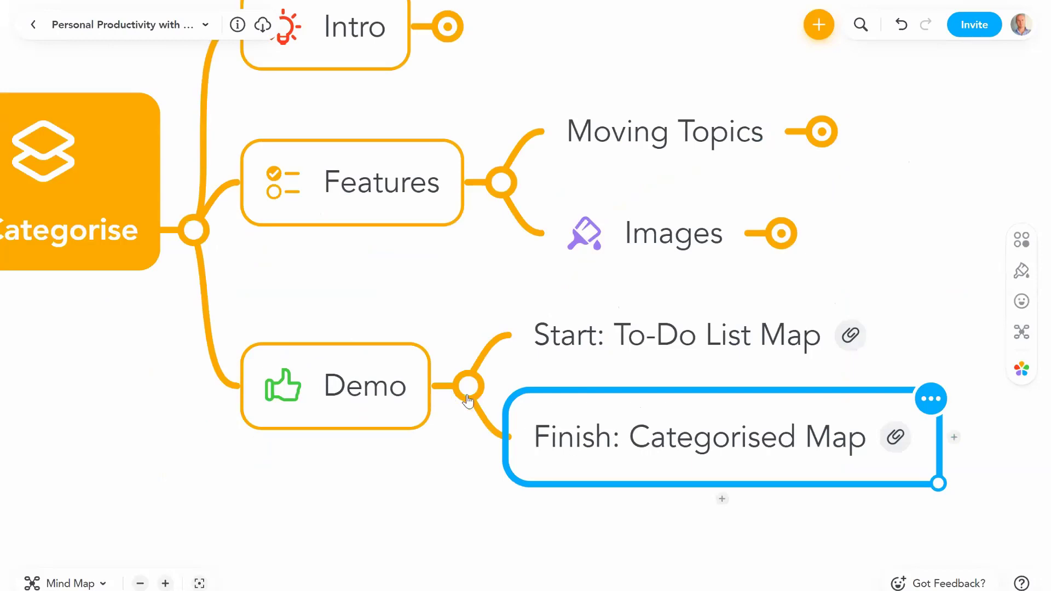
Step: Collapse Demo and Features, then expand 6. Prioritise and its Intro branch
click(468, 398)
click(499, 230)
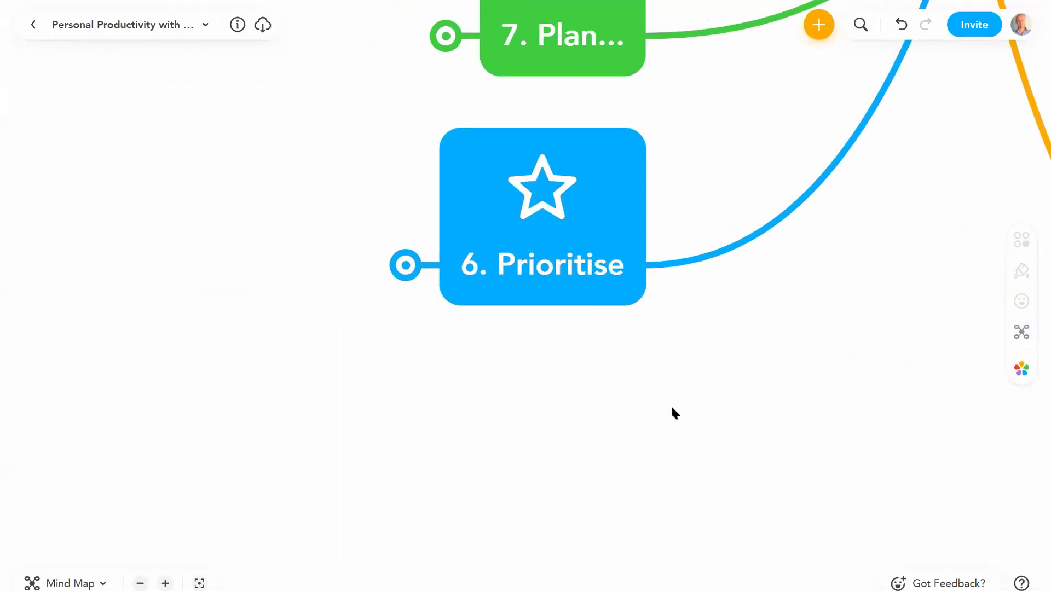
drag(594, 380, 692, 369)
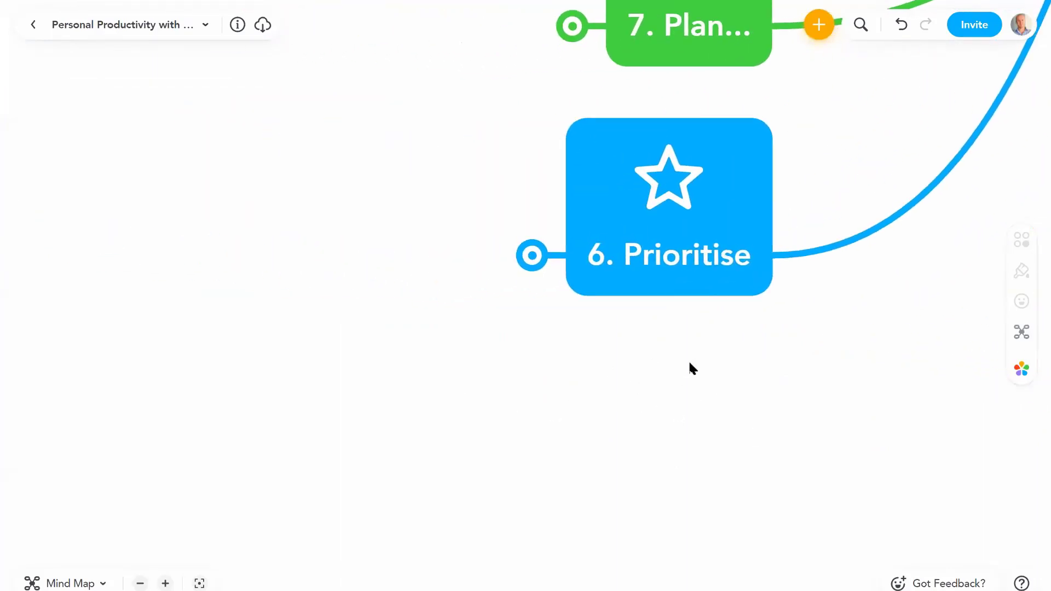
click(676, 281)
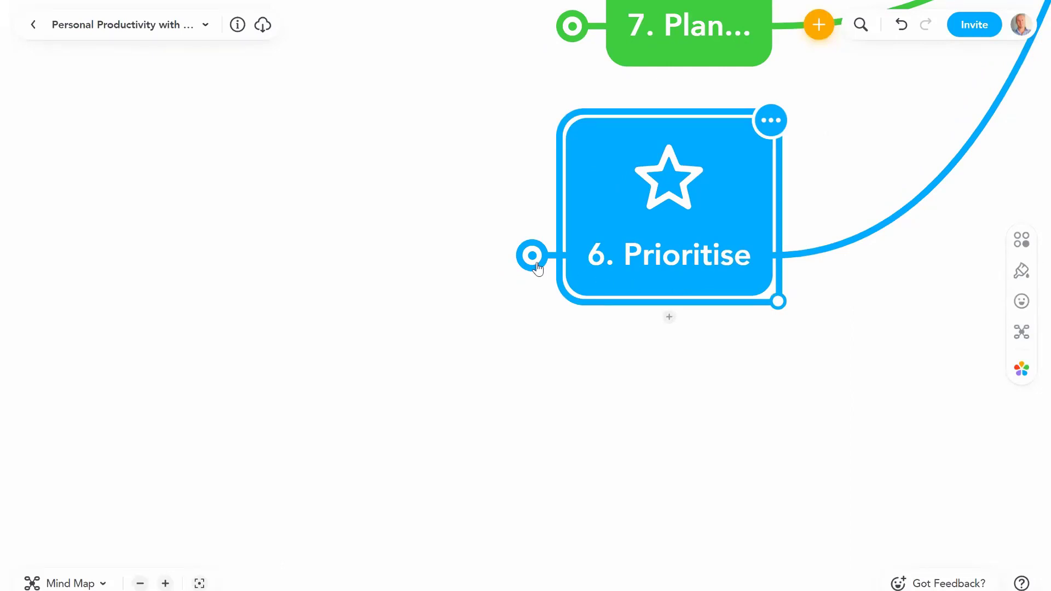
click(532, 255)
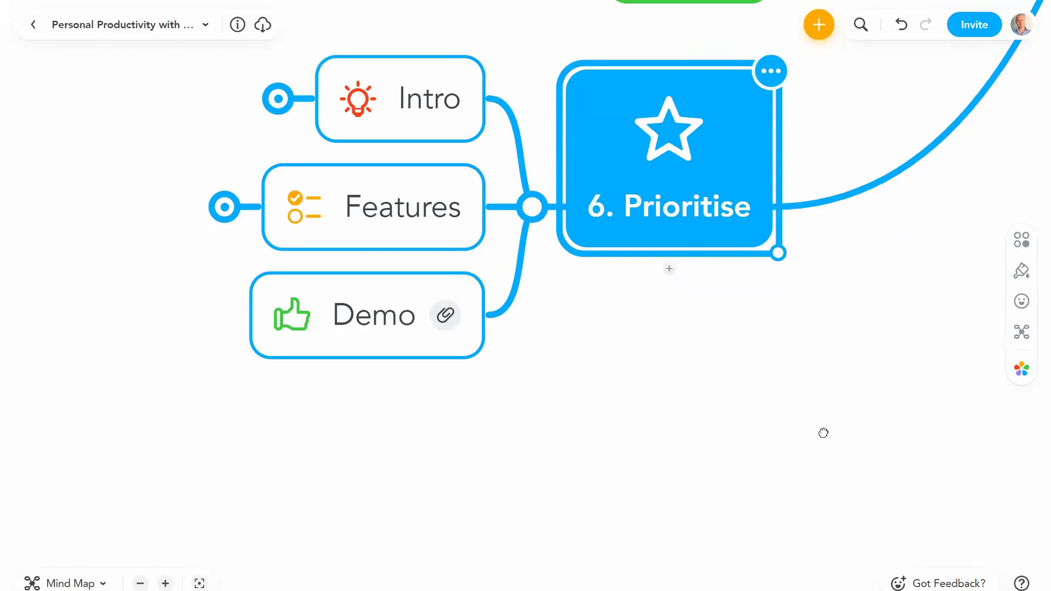
click(483, 193)
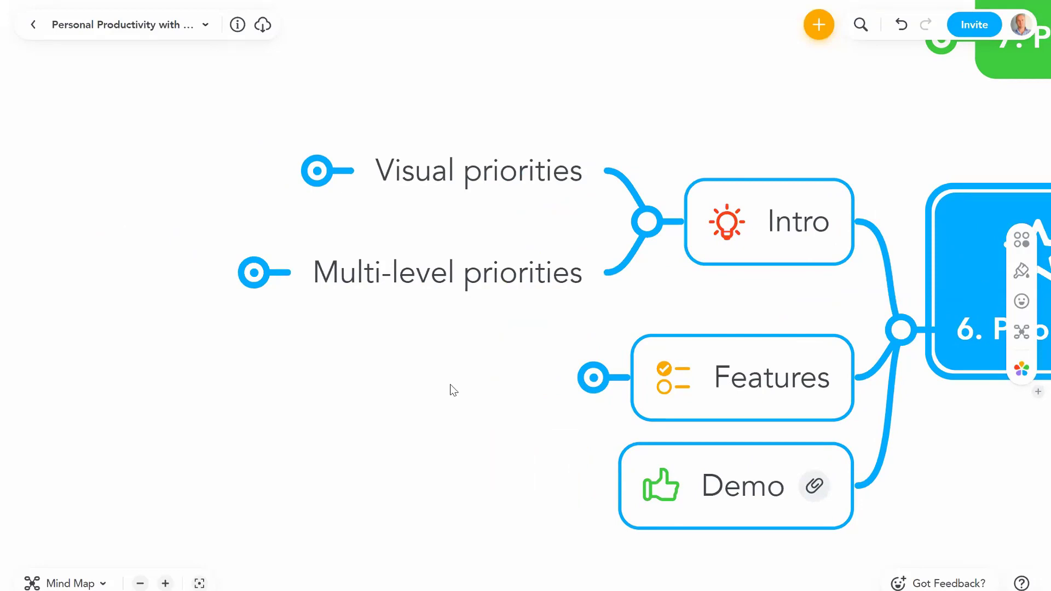
Step: Expand Visual priorities to review See clearly and Focus fast, then collapse it
click(318, 171)
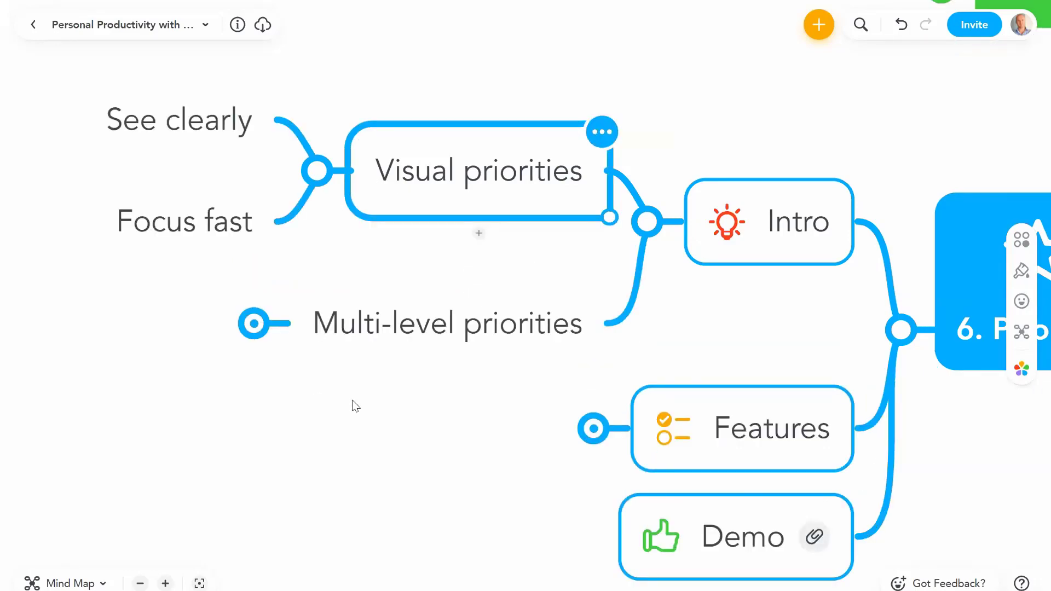
click(192, 128)
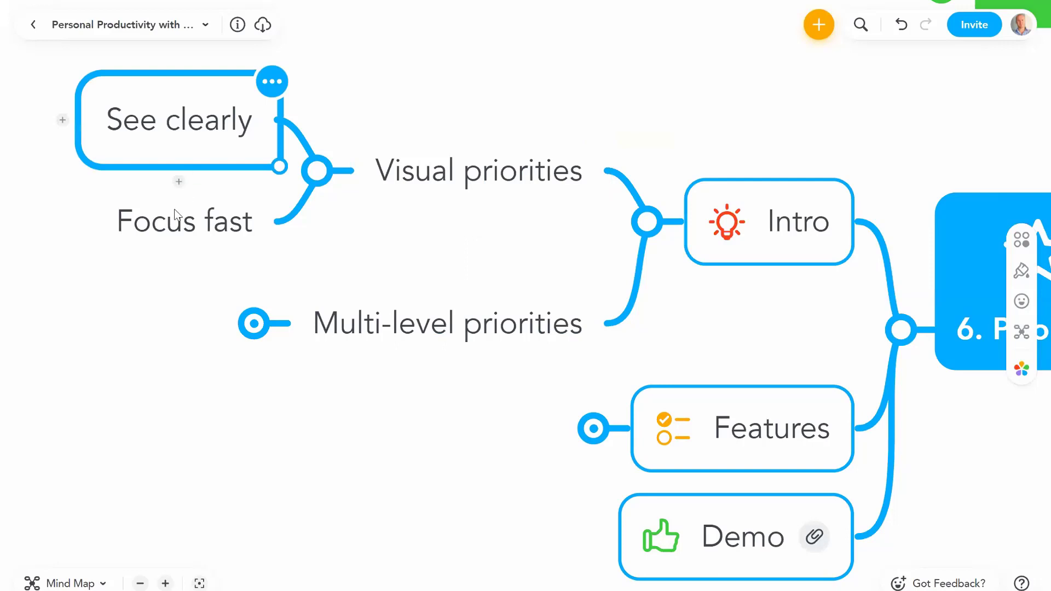
click(169, 231)
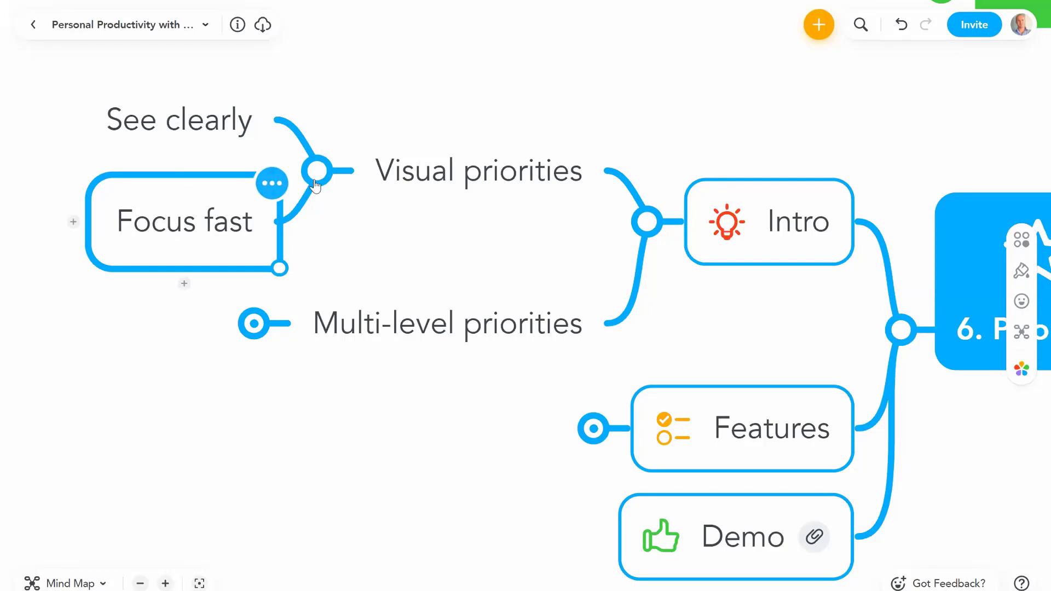
click(320, 173)
Step: Expand Multi-level priorities to review Prioritise the Whole and Parts, then collapse it
click(349, 271)
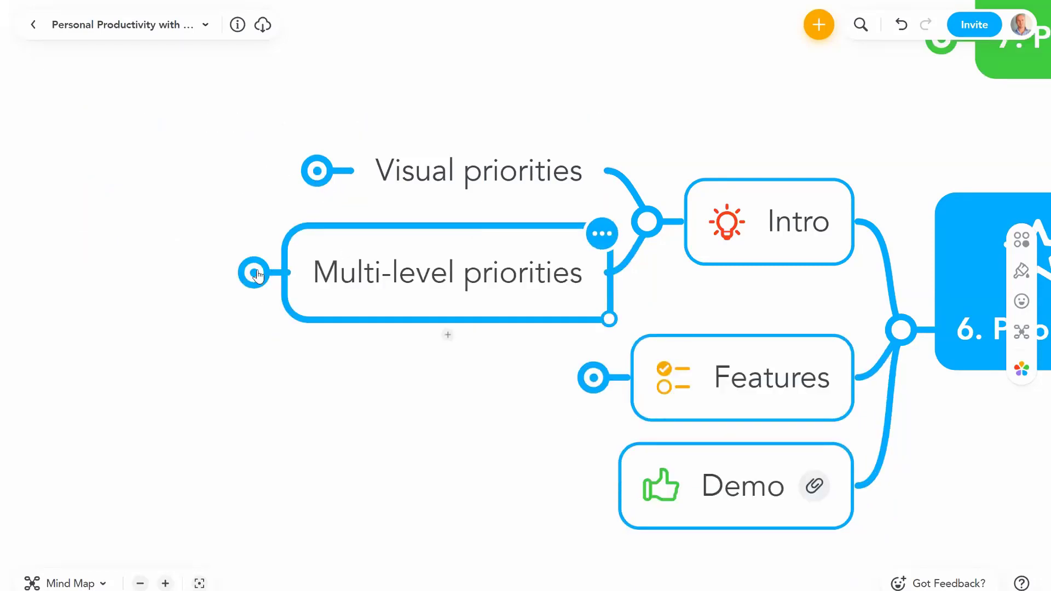
click(255, 272)
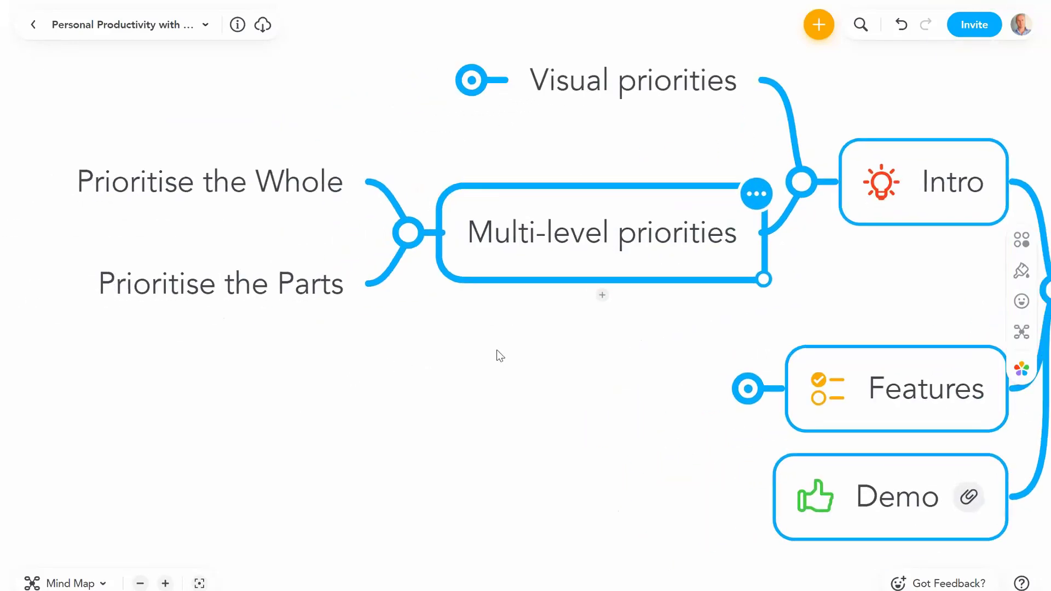
click(303, 176)
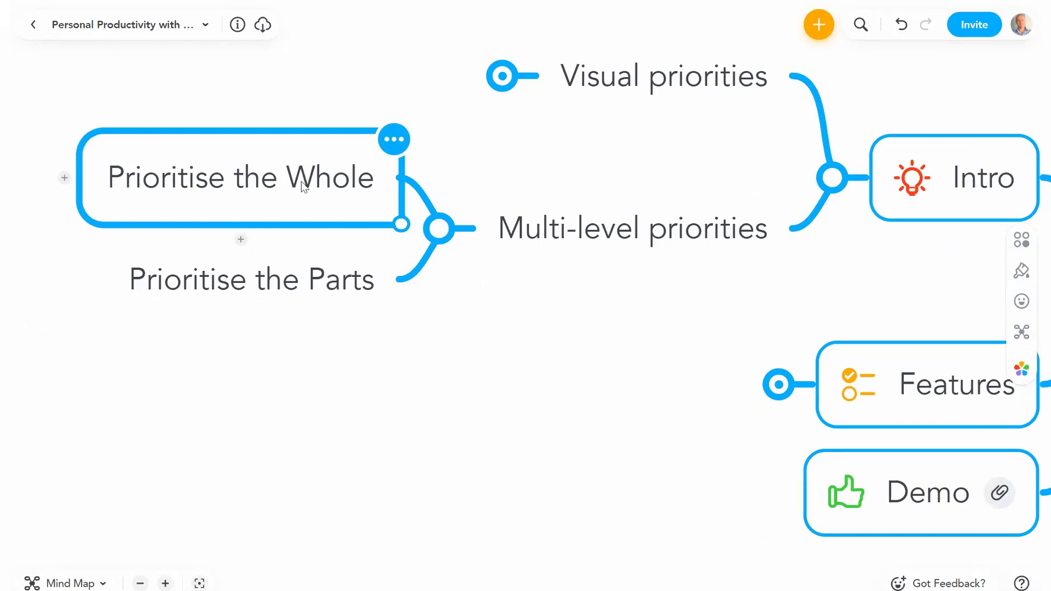
click(317, 285)
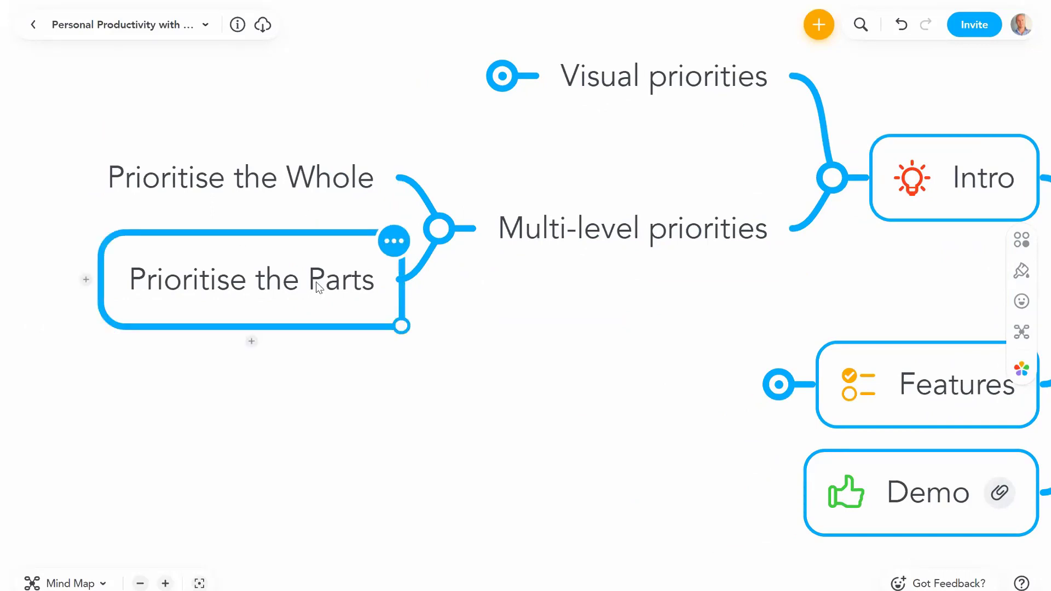
click(521, 327)
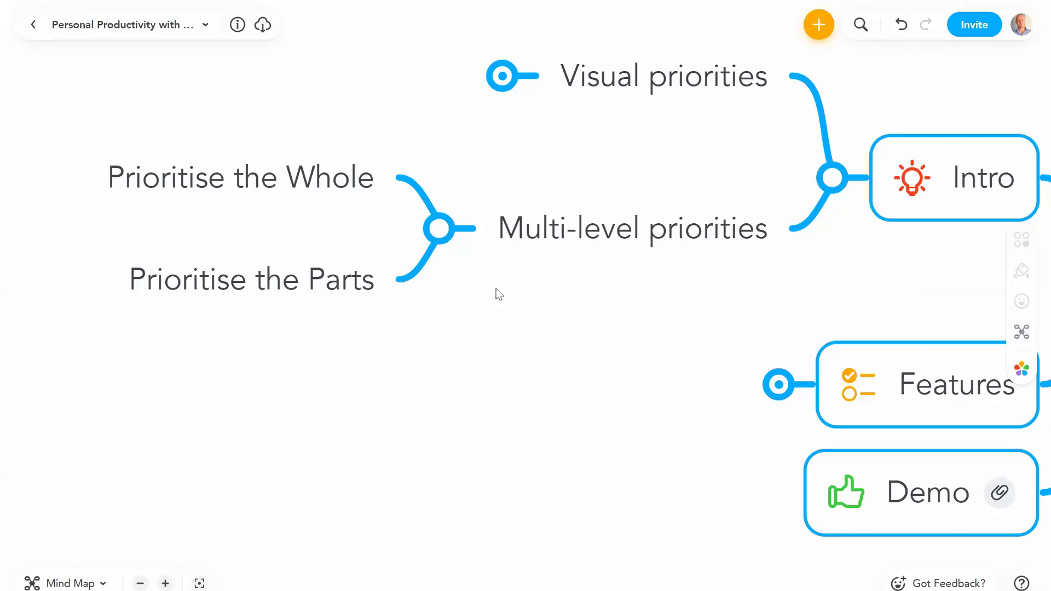
click(438, 227)
click(783, 341)
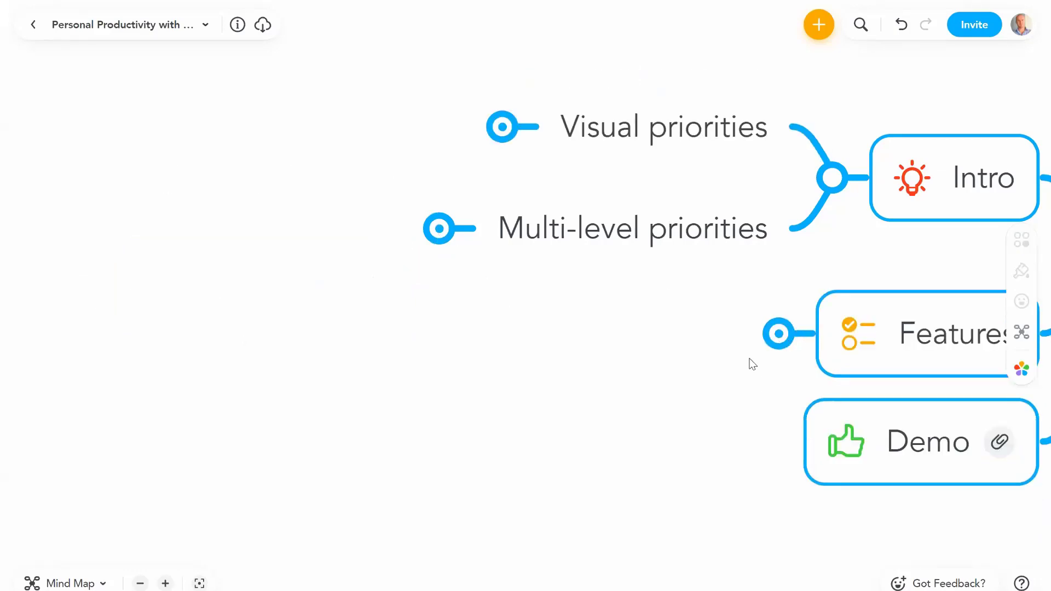
Step: Collapse Intro and expand Top 3 Thinking to show Break down big lists and Continuous prioritisation
click(738, 121)
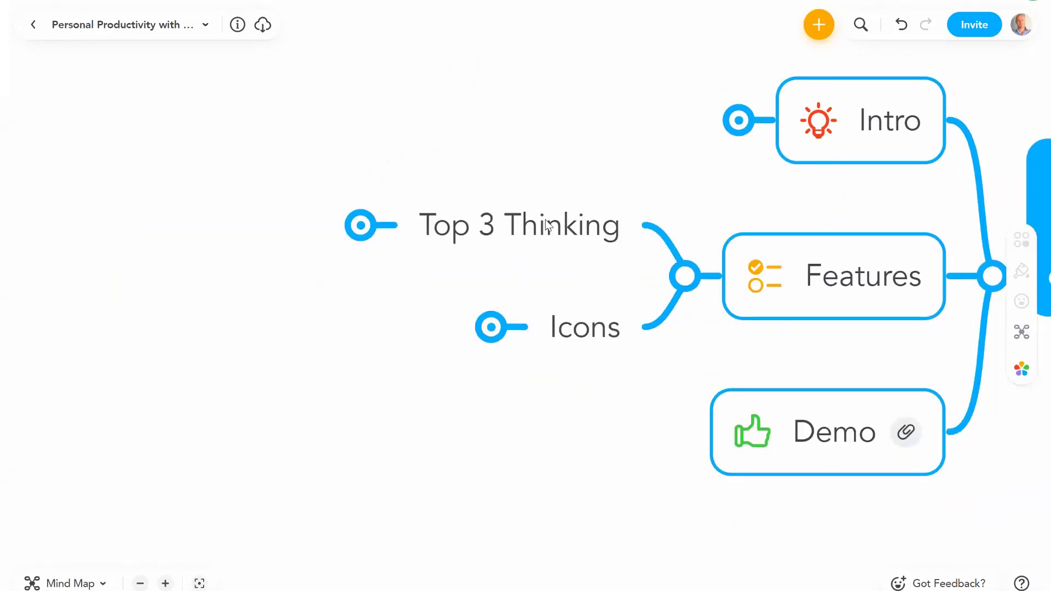
click(547, 225)
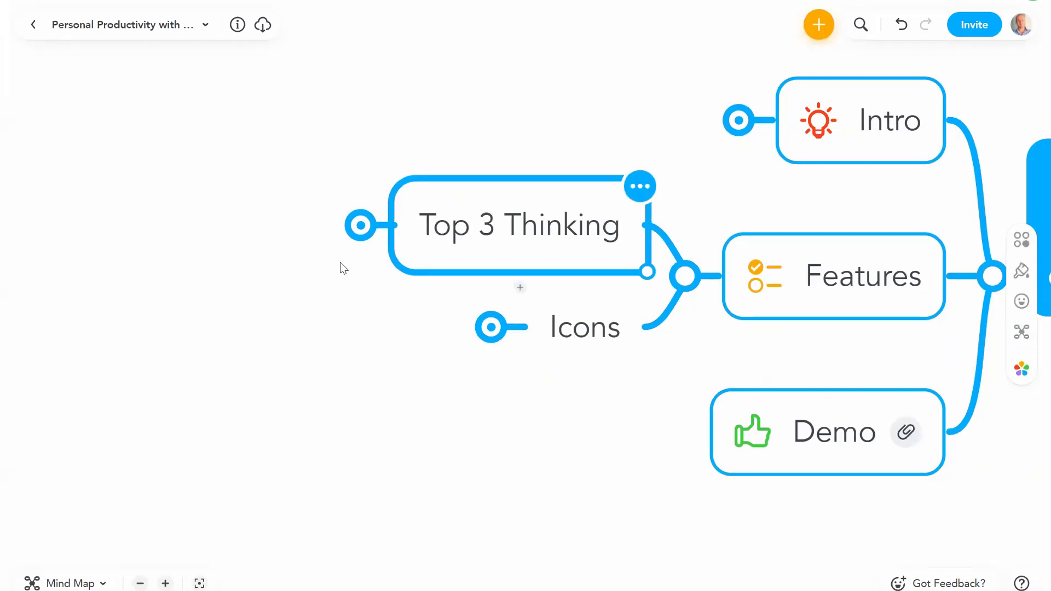
click(360, 225)
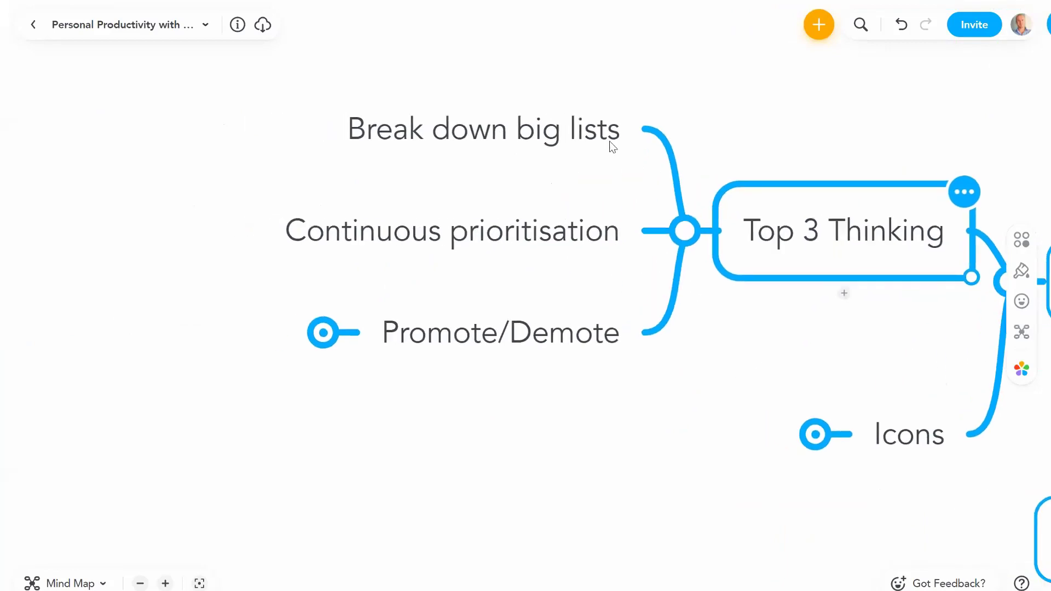
click(545, 139)
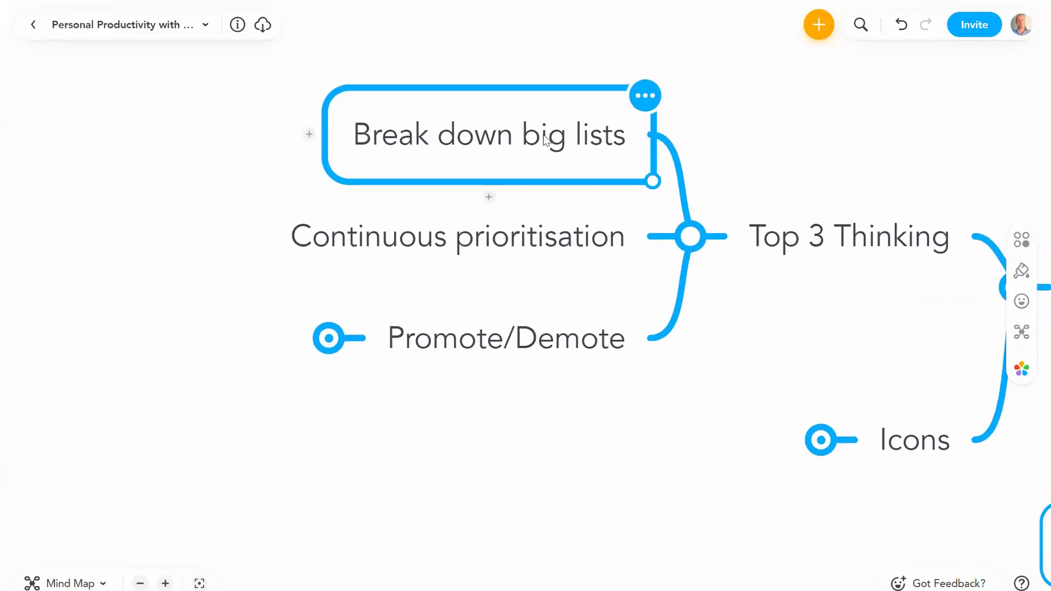
click(506, 244)
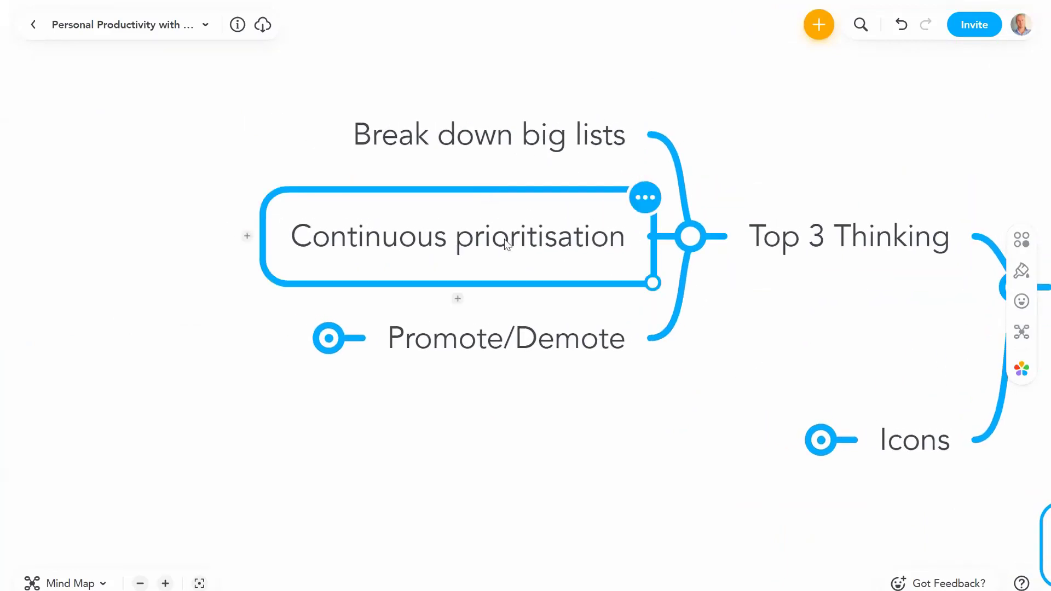
Step: Expand Promote/Demote, e.g. Customers, Top 3 and Others to reveal their customers
click(468, 344)
click(436, 268)
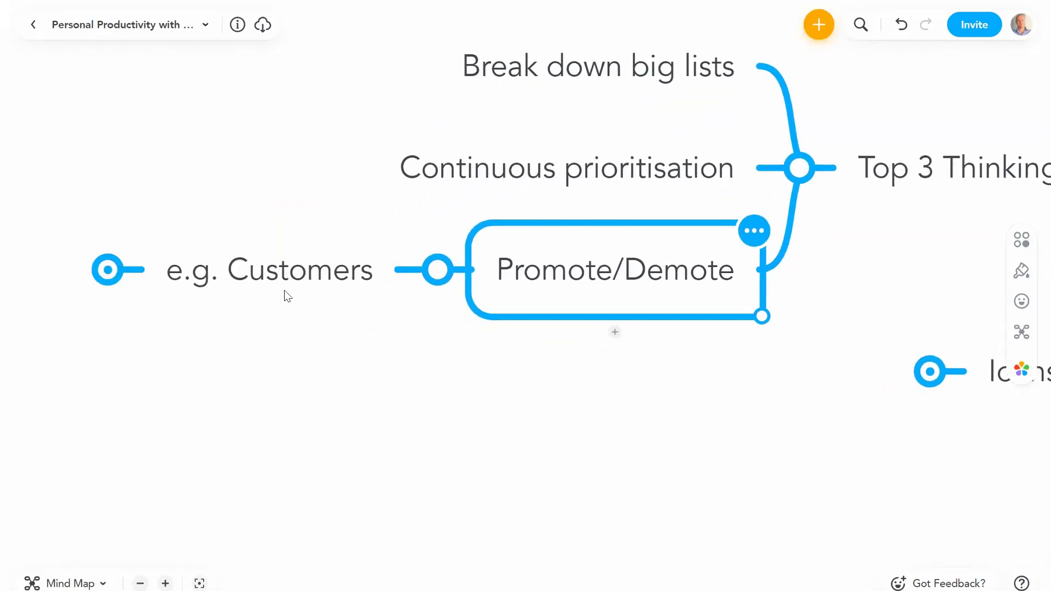
click(284, 295)
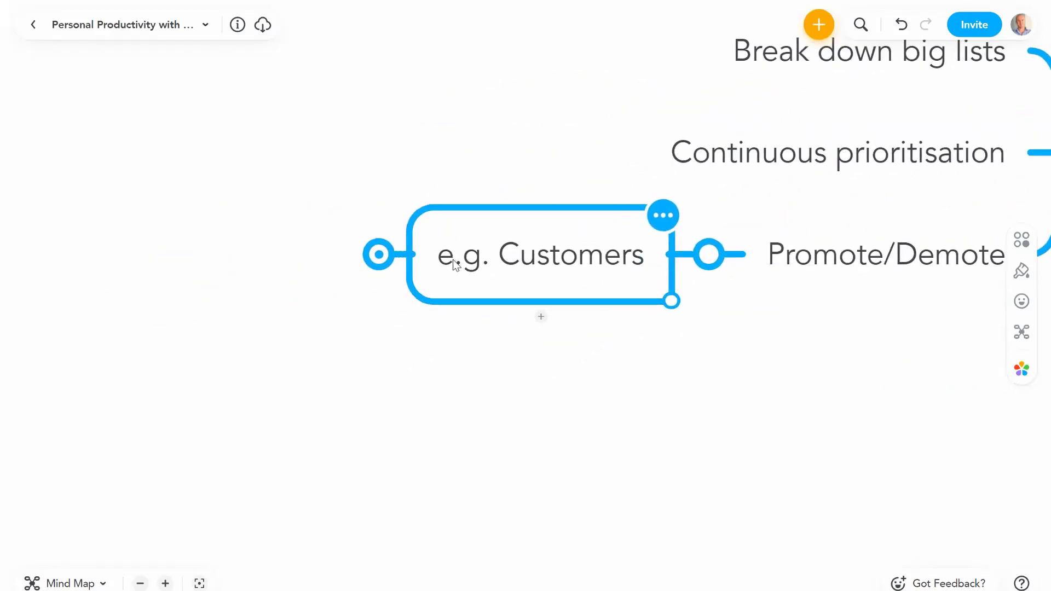
click(379, 255)
click(287, 205)
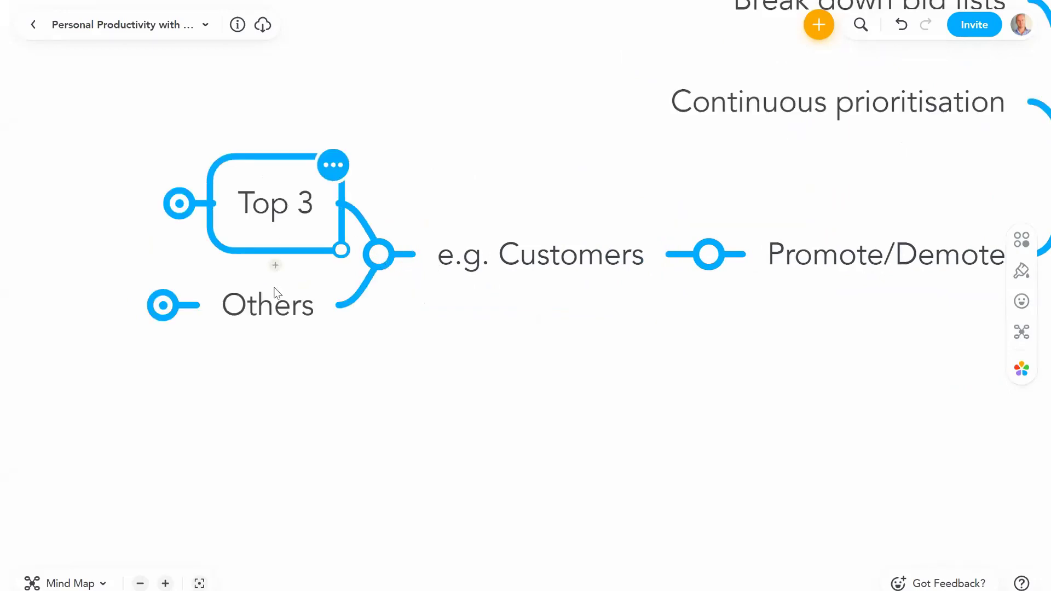
click(272, 309)
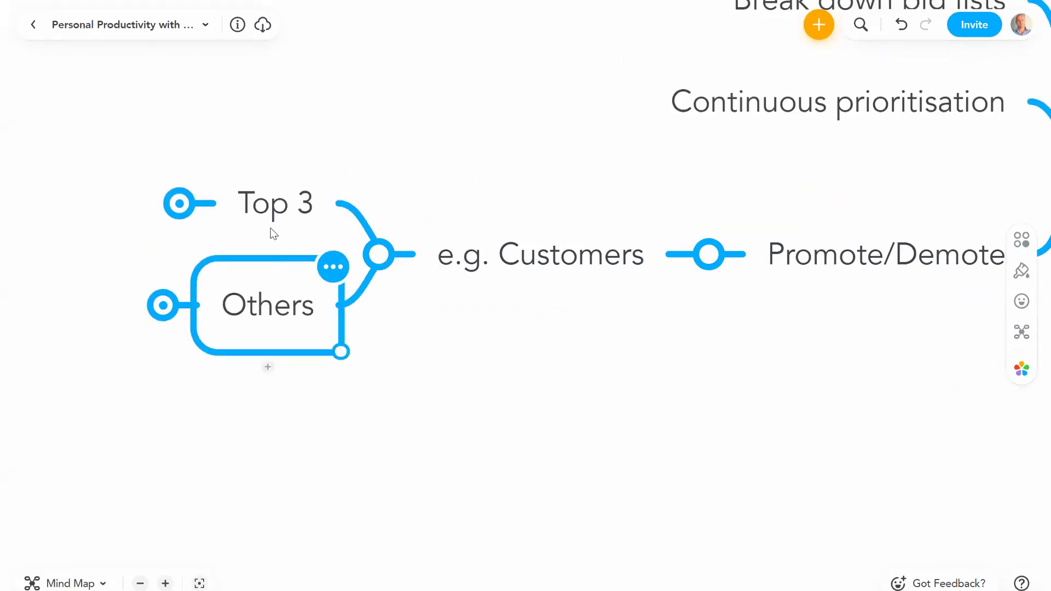
click(181, 204)
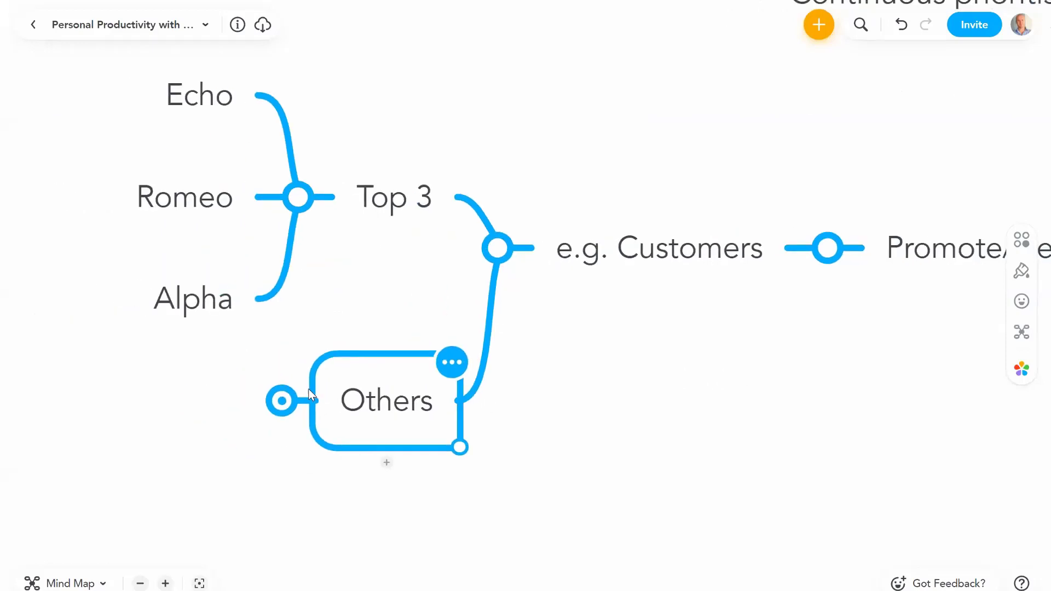
click(292, 402)
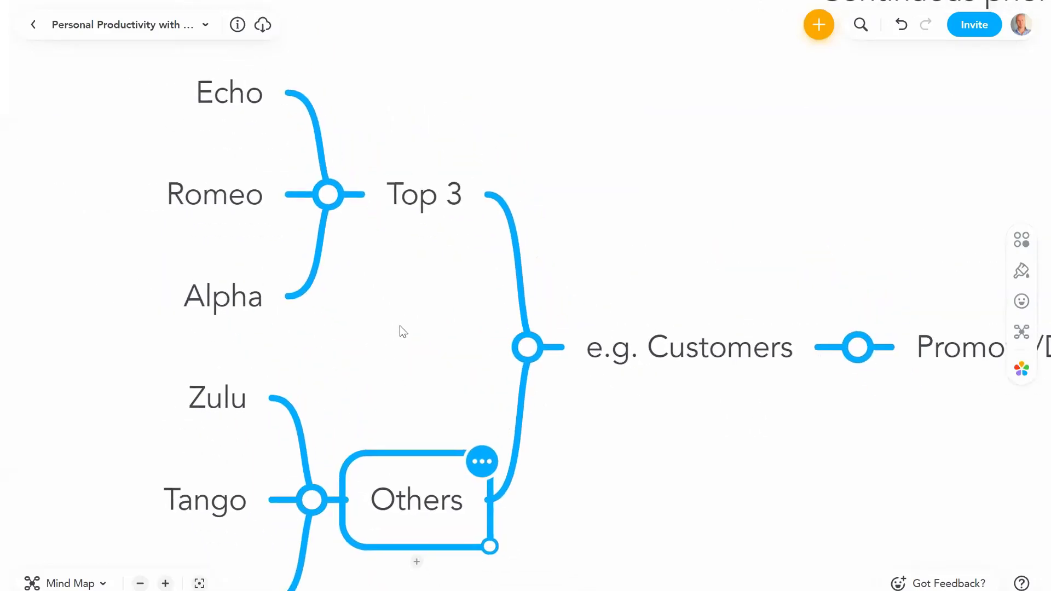
Step: Rearrange customers so Tango joins Top 3 and Zulu moves down to Others
click(141, 584)
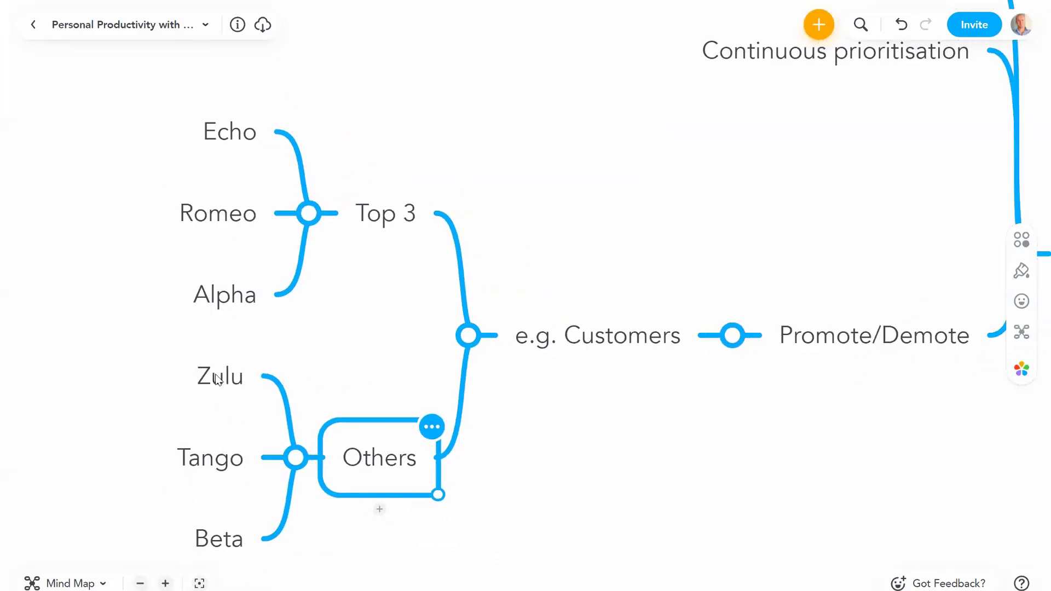
drag(218, 377, 268, 186)
click(363, 322)
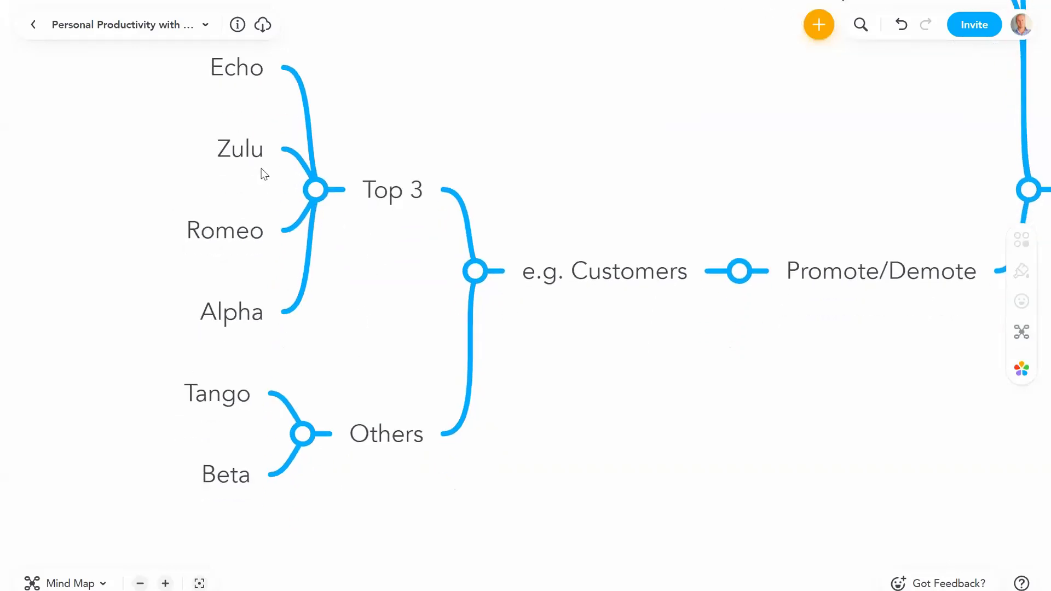
click(245, 155)
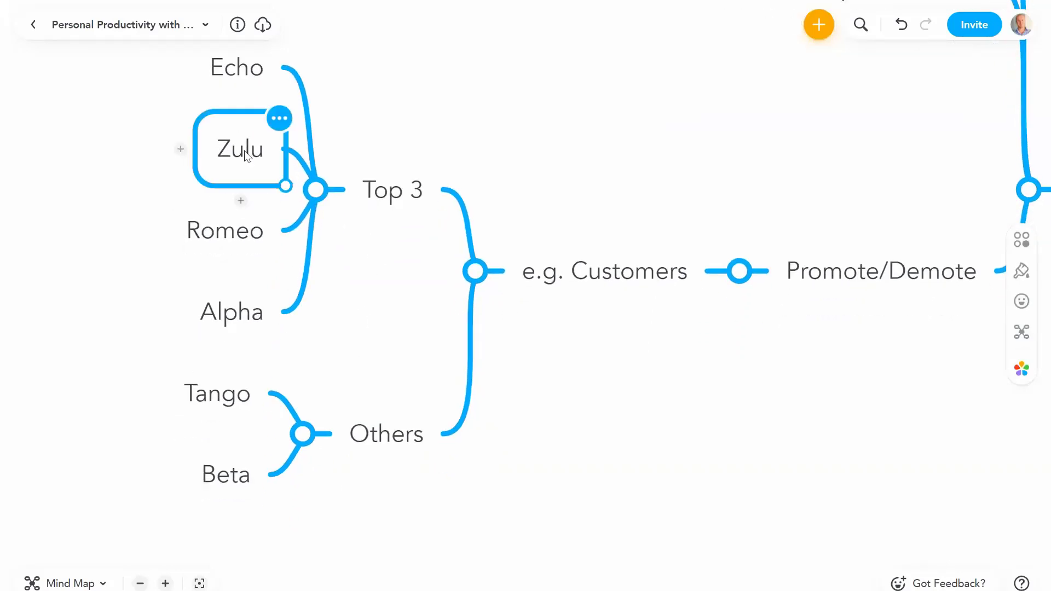
drag(233, 304, 354, 429)
click(360, 294)
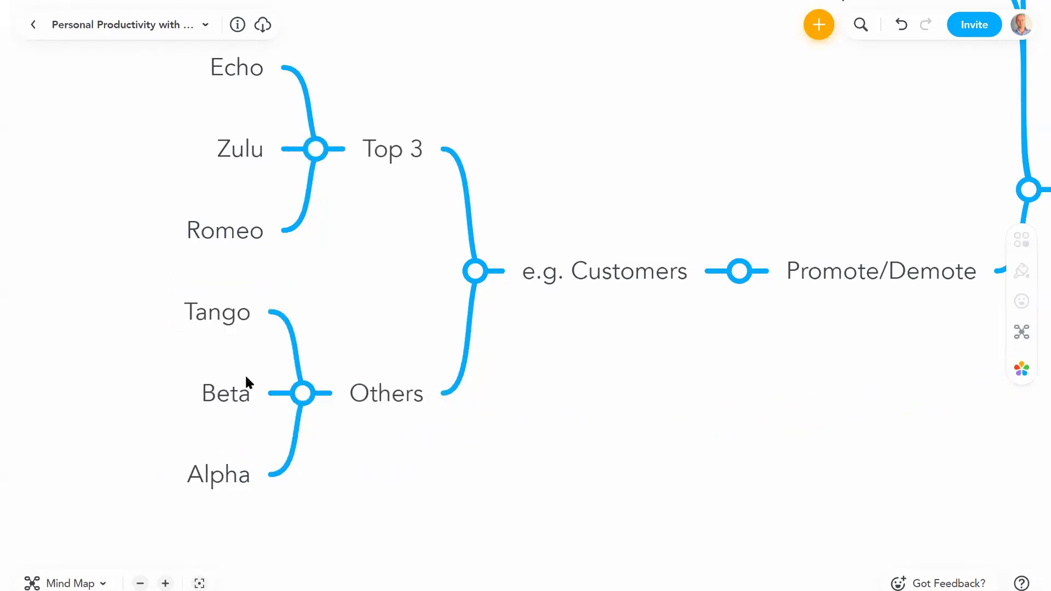
drag(223, 318, 251, 108)
drag(234, 243, 245, 439)
Step: Fold away the customers under the Others group
click(336, 314)
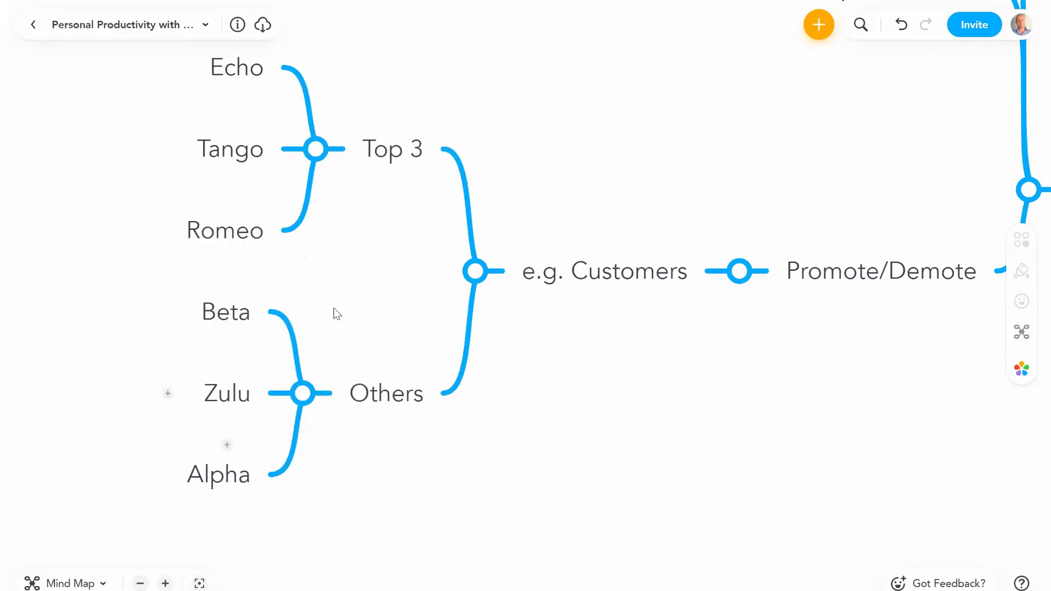
drag(337, 314, 311, 344)
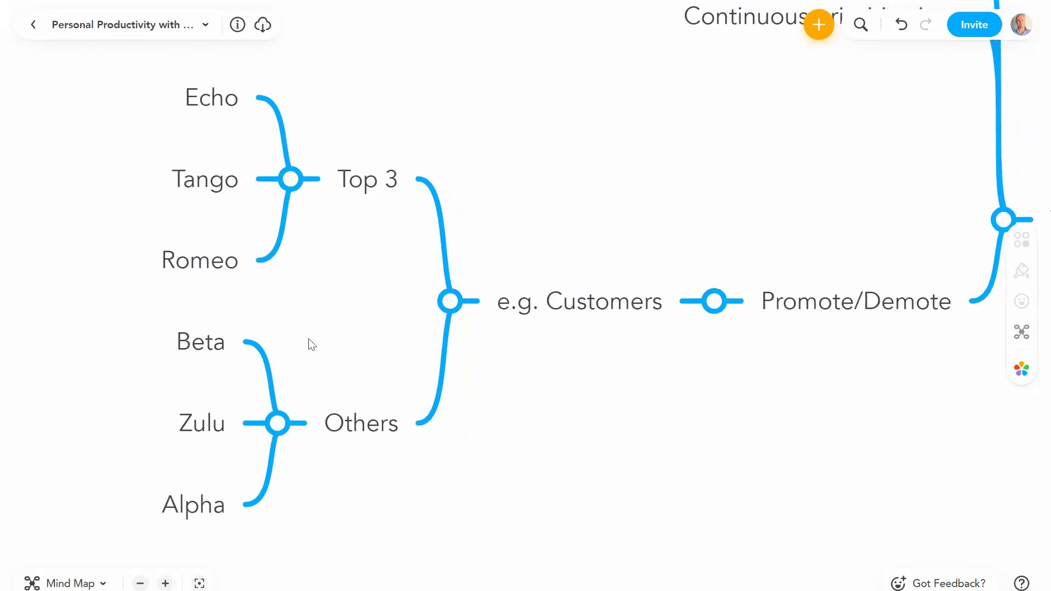
click(277, 423)
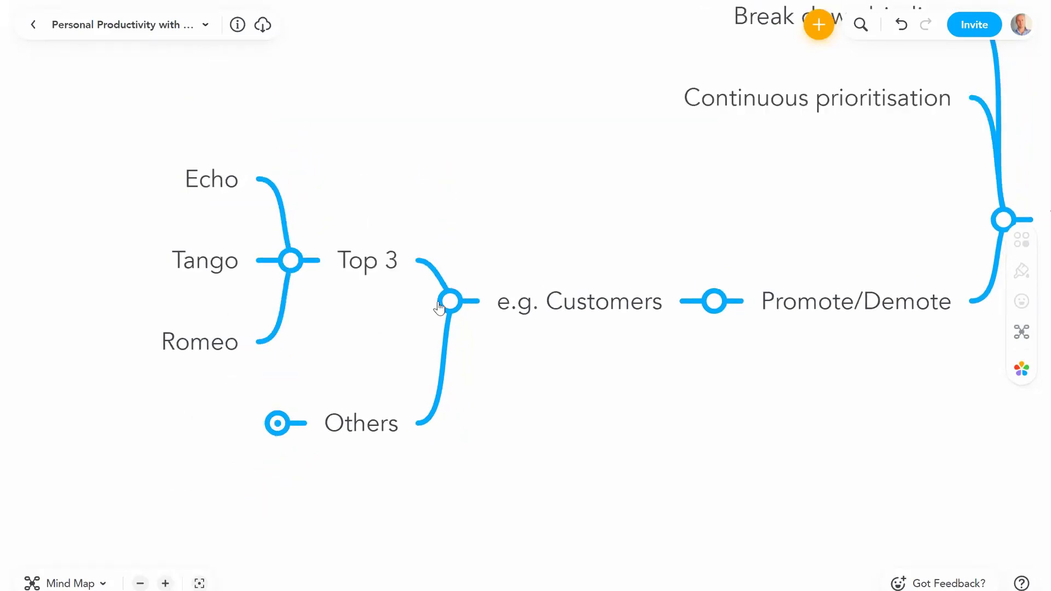
Step: Fold Echo, Tango and Romeo under Top 3, then fold e.g. Customers with Ctrl+period
click(624, 294)
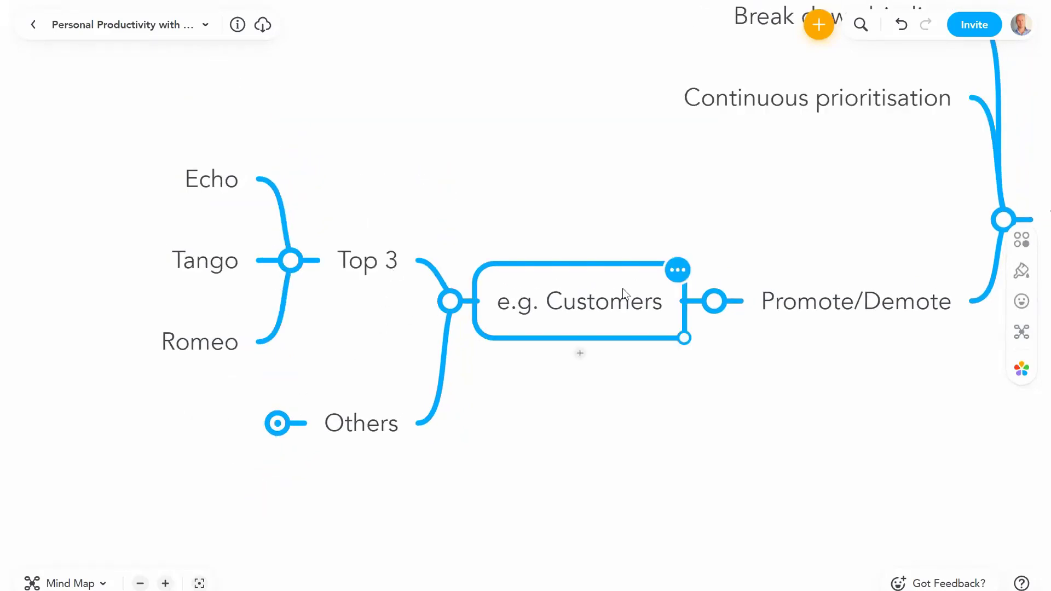
click(367, 261)
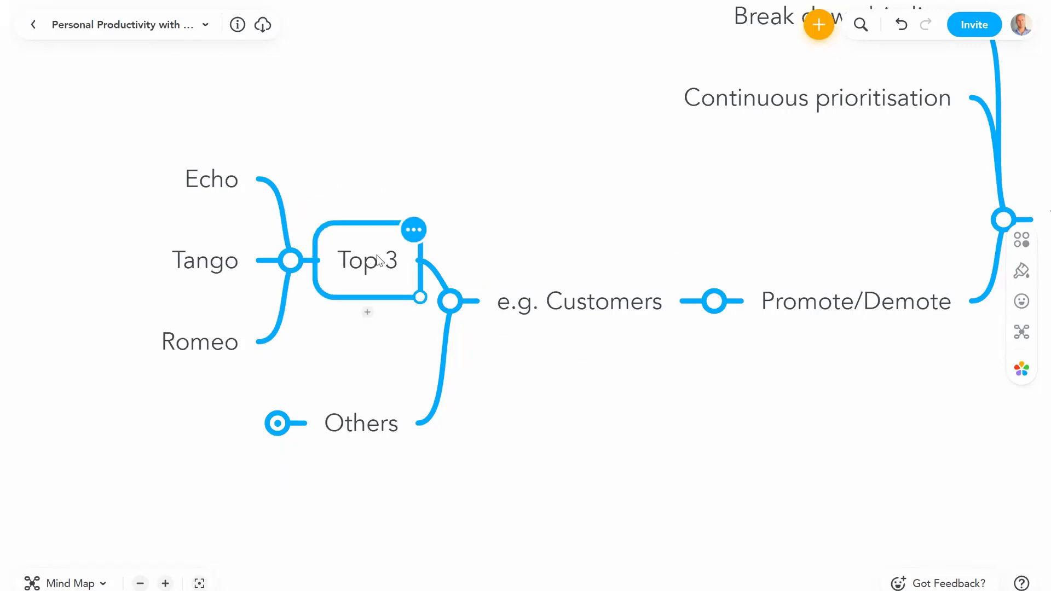
click(218, 179)
click(202, 267)
click(196, 353)
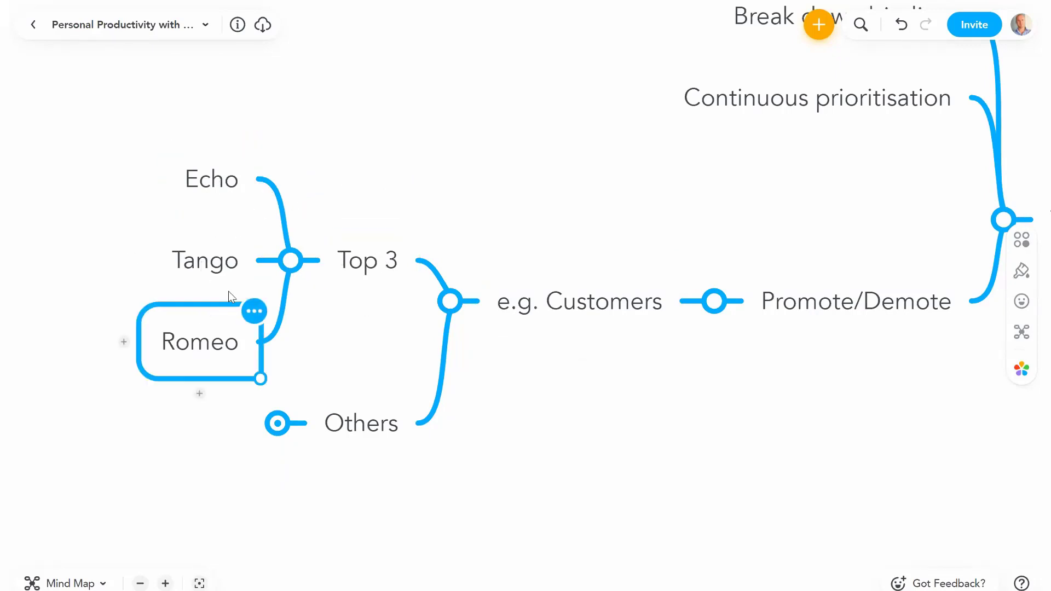
shift+click(212, 183)
shift+click(210, 257)
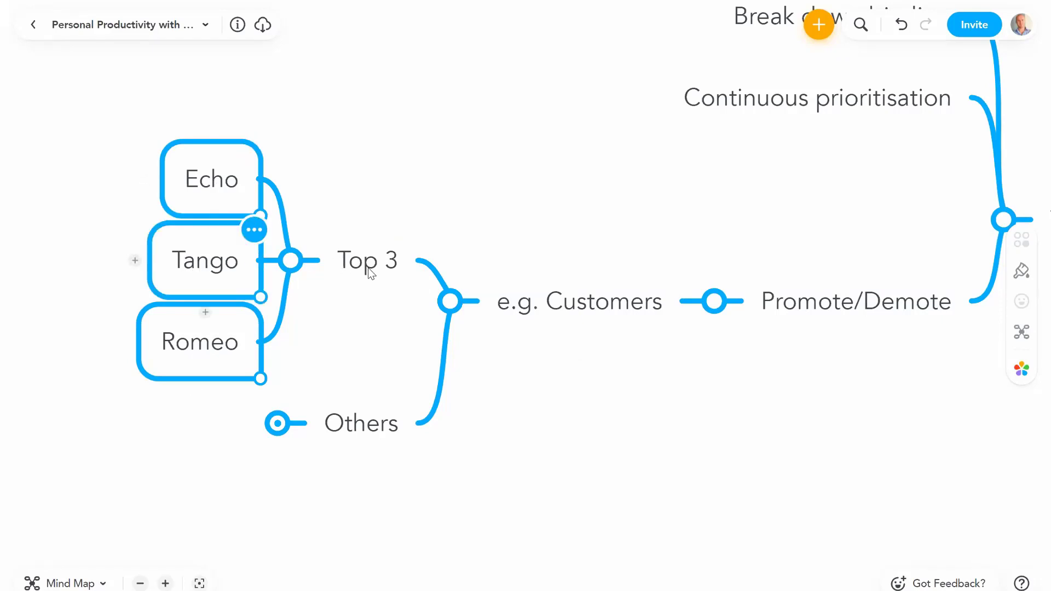
key(ctrl+period)
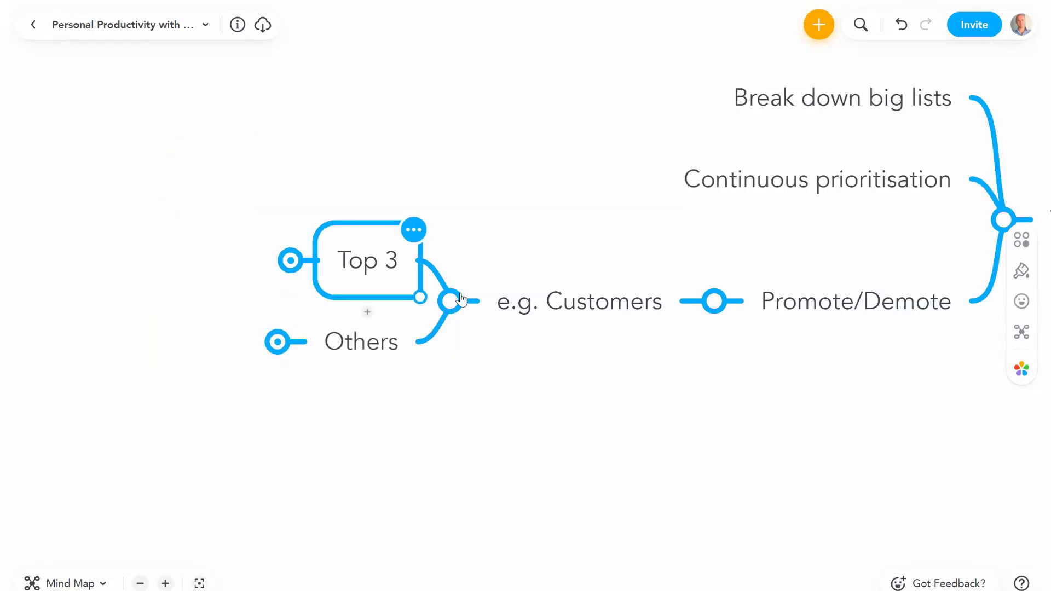
key(ctrl+period)
click(498, 273)
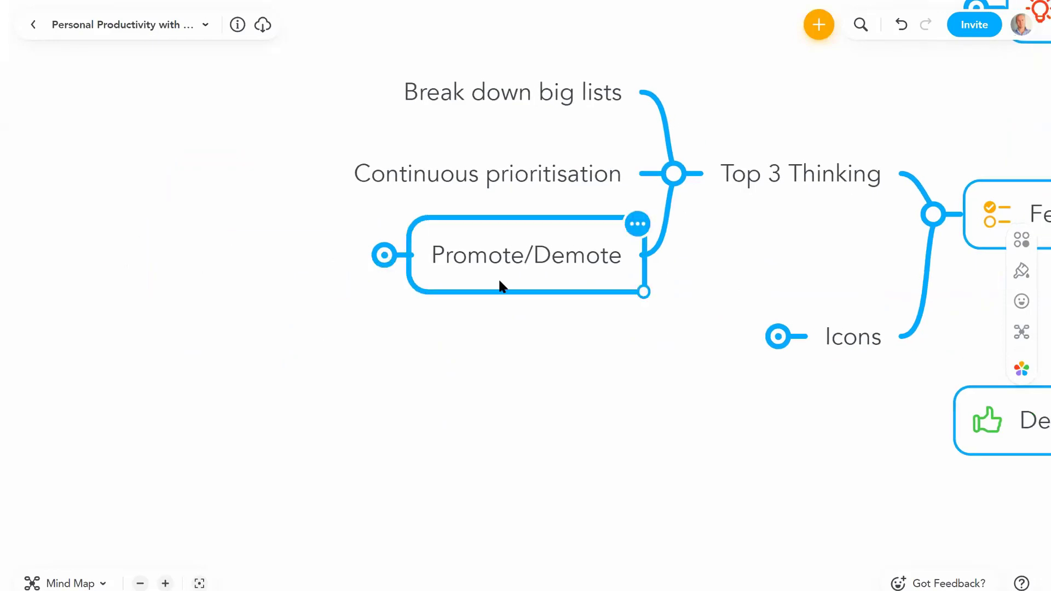
Step: Unfold Icons to show Priority, Urgent and Top 3, then fold Top 3 Thinking
click(650, 352)
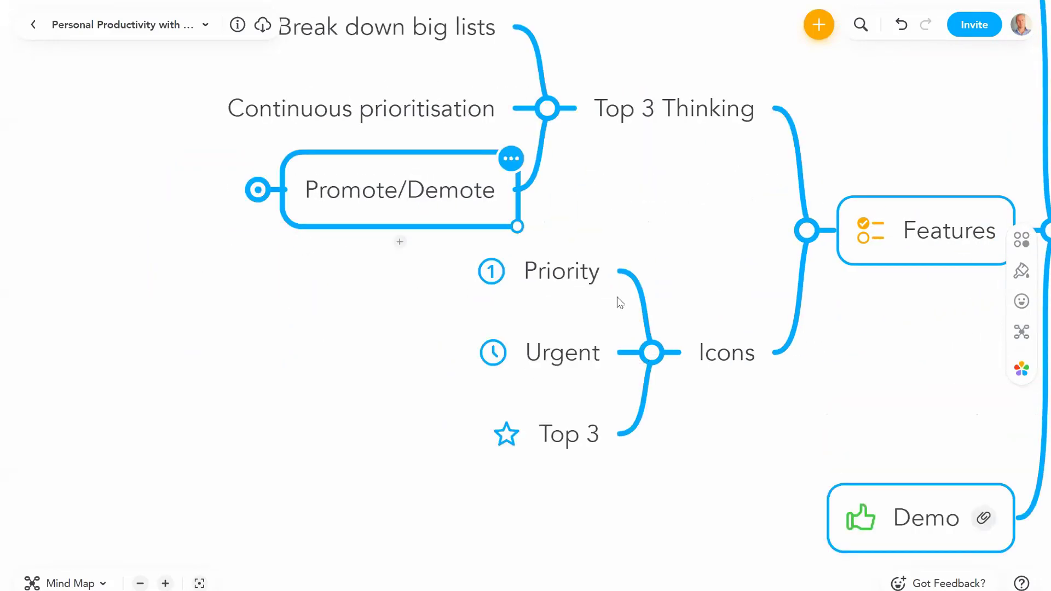
click(573, 276)
click(547, 109)
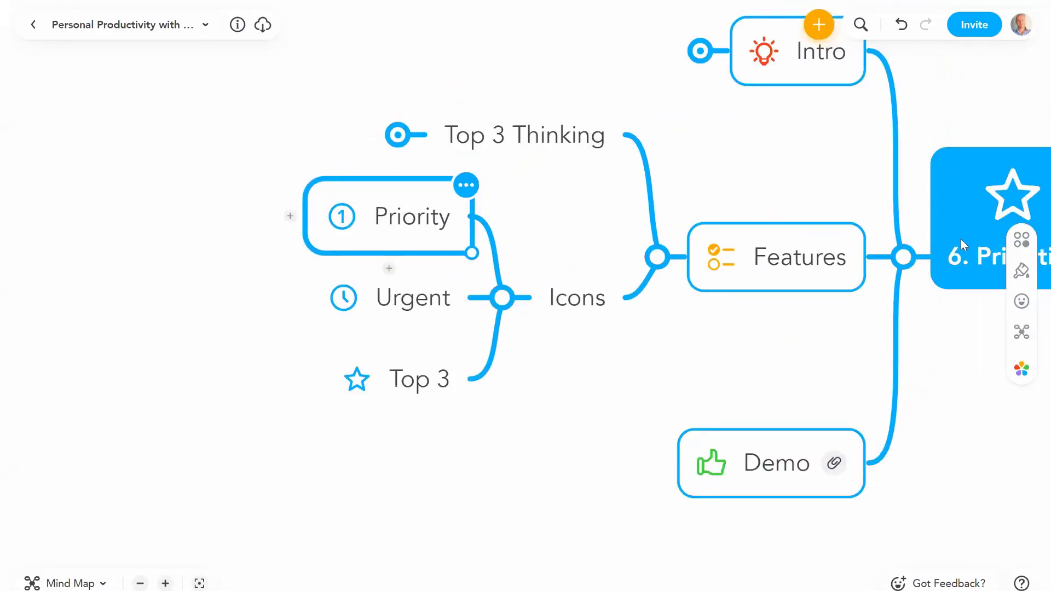
Step: Give the Priority topic the numbered 3 icon from the productivity icon set
click(1021, 305)
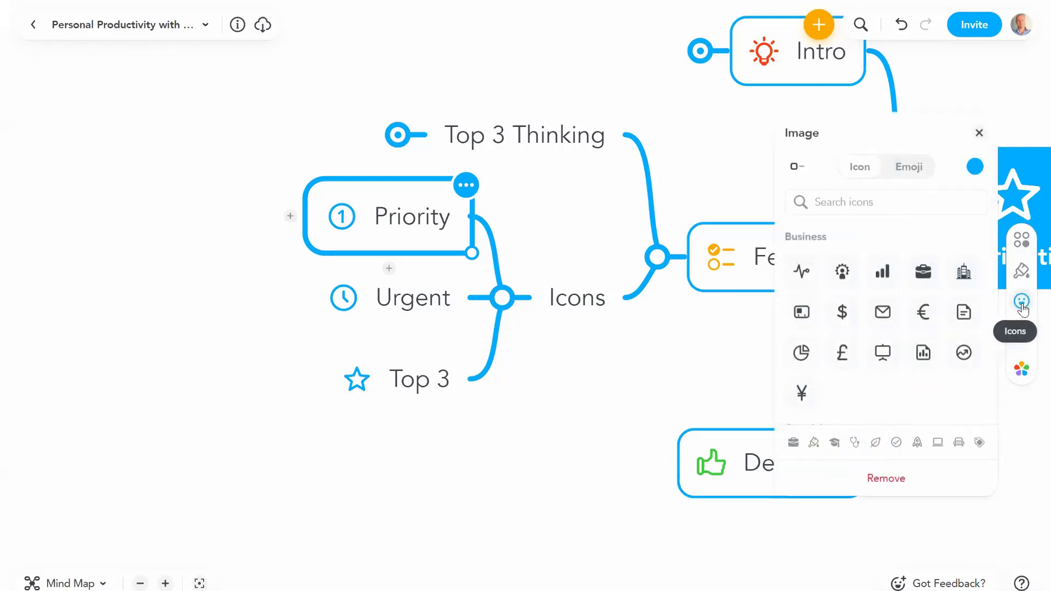
scroll(886, 318, down, 2)
scroll(885, 312, down, 4)
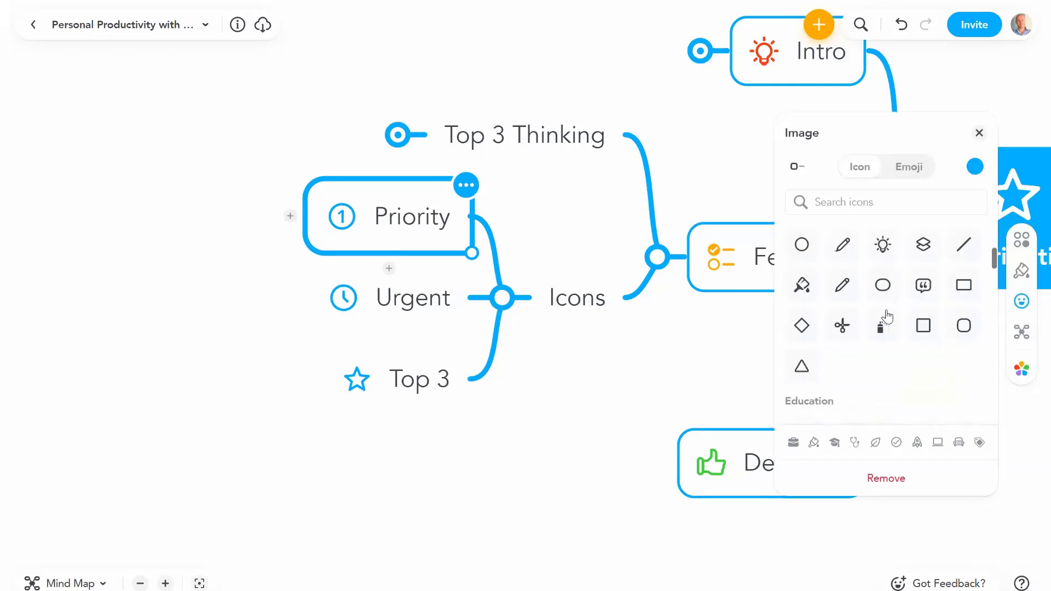
click(917, 443)
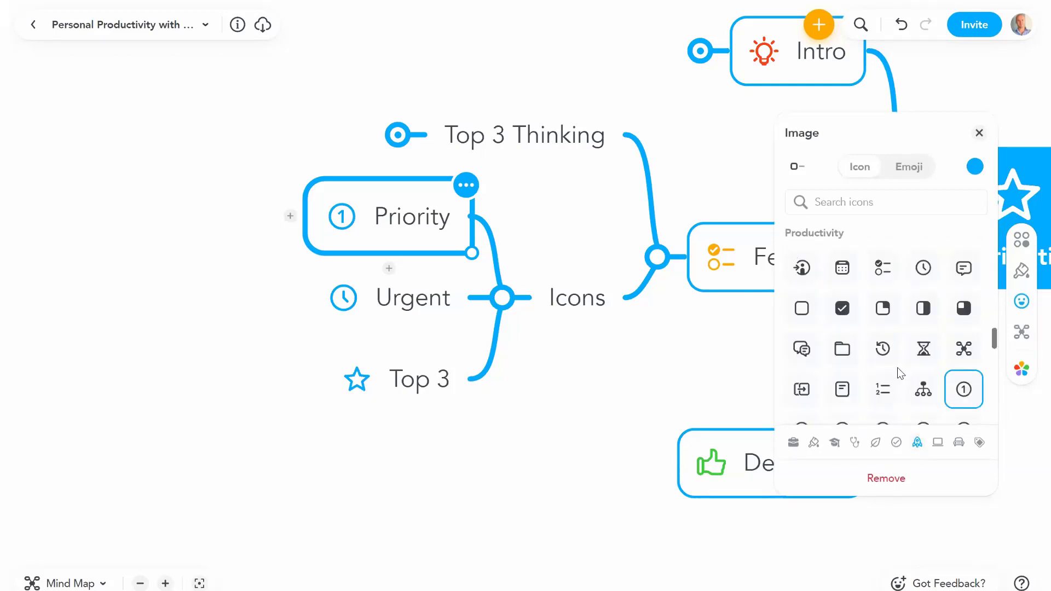
scroll(896, 371, down, 2)
click(843, 353)
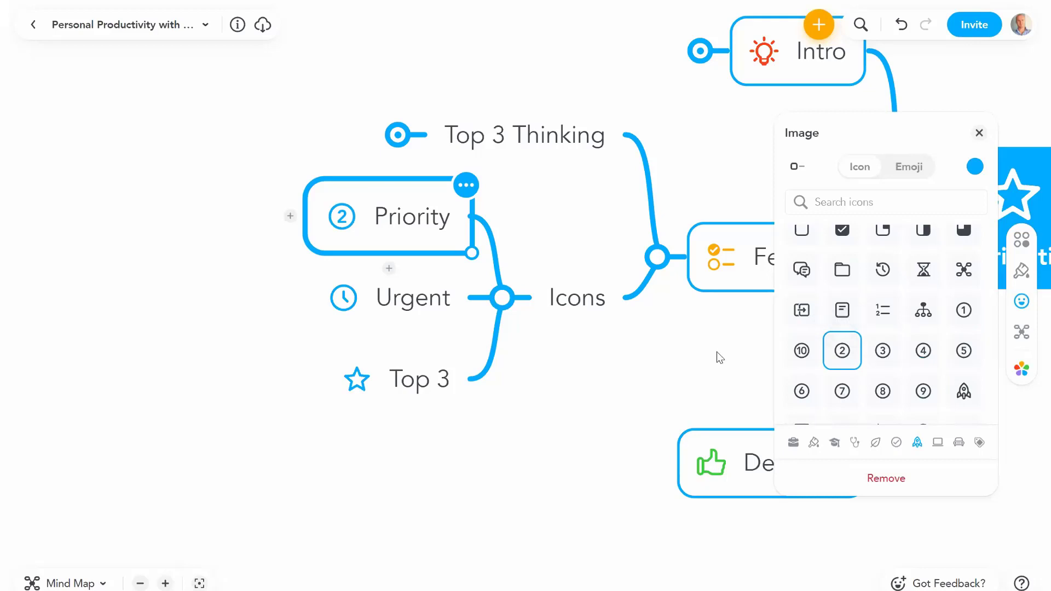
click(882, 350)
Step: Replace Urgent's clock icon with a stopwatch and close the icon panel
key(Down)
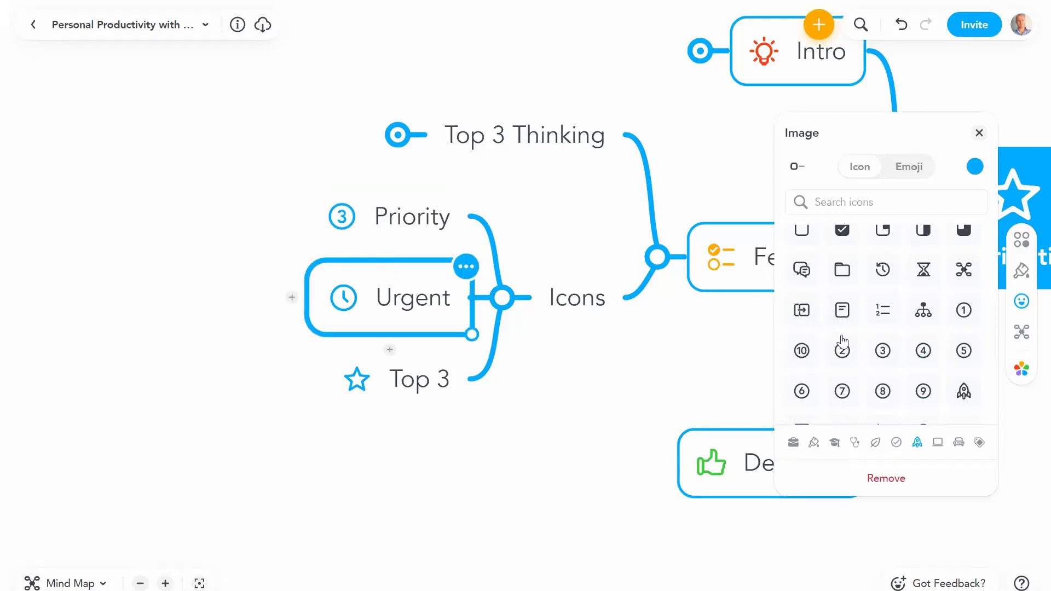
scroll(843, 340, down, 3)
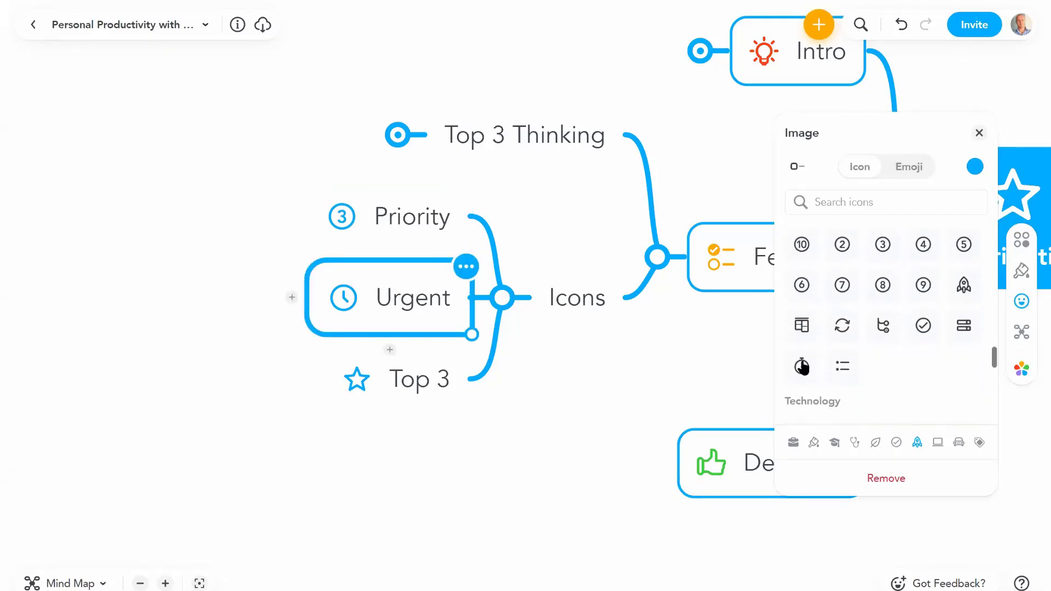
click(802, 366)
click(430, 380)
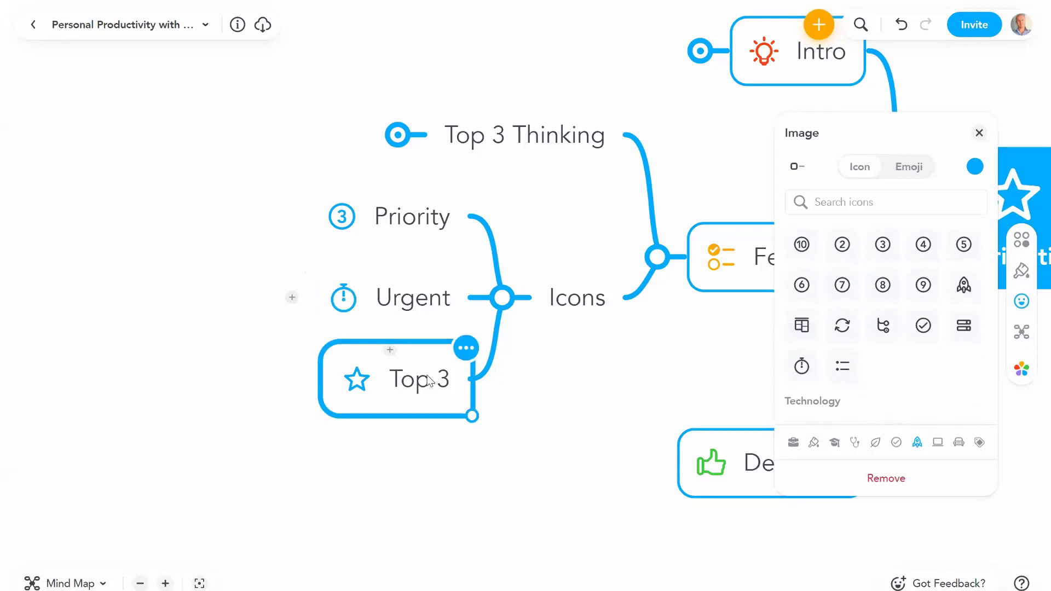
click(978, 133)
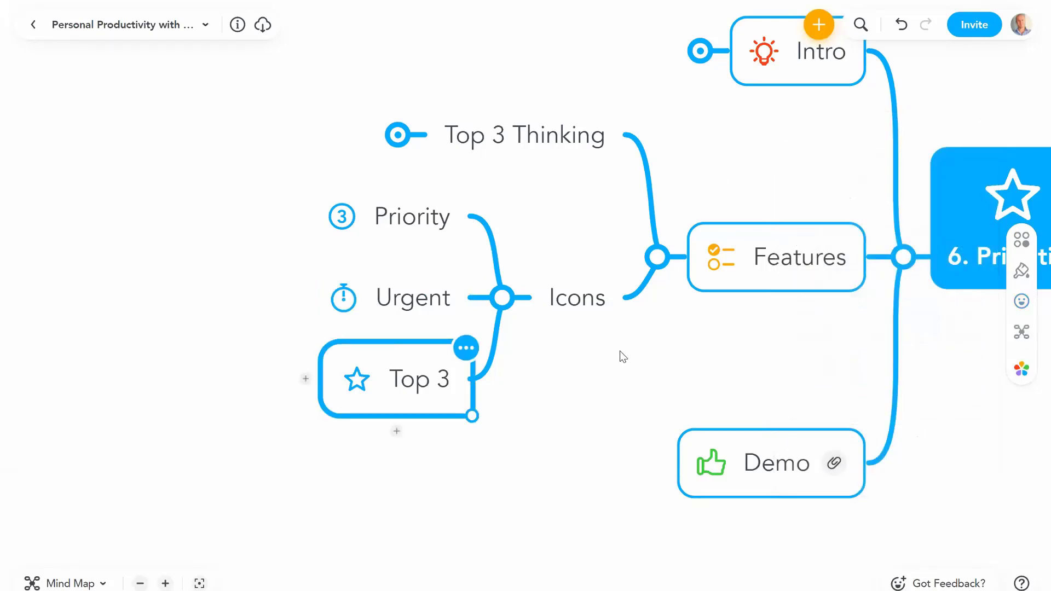
click(441, 343)
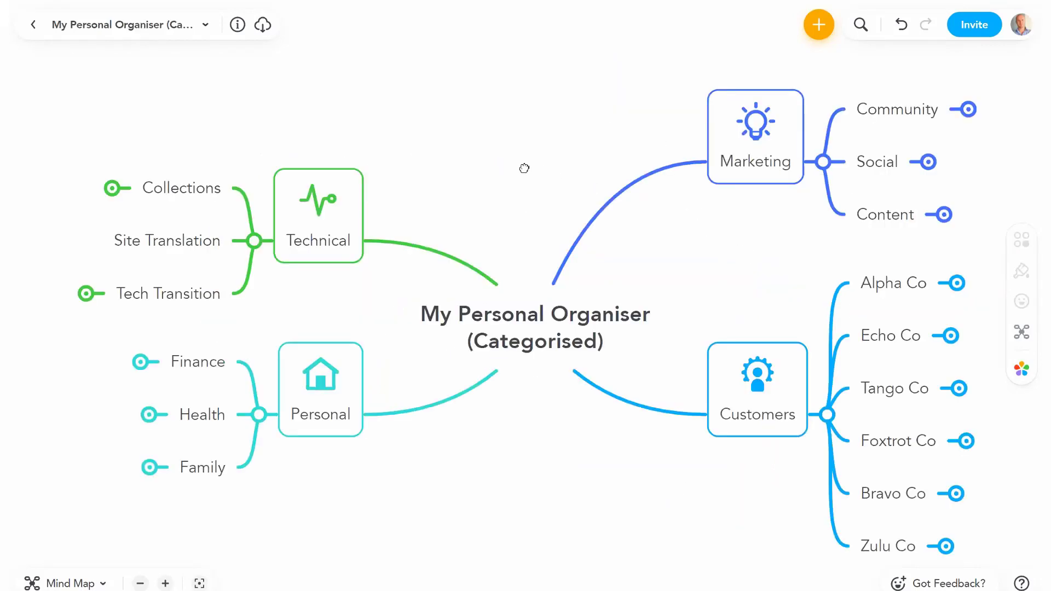
Step: Zoom in on the categorised organiser map and centre the view on Marketing and Customers
scroll(495, 171, right, 5)
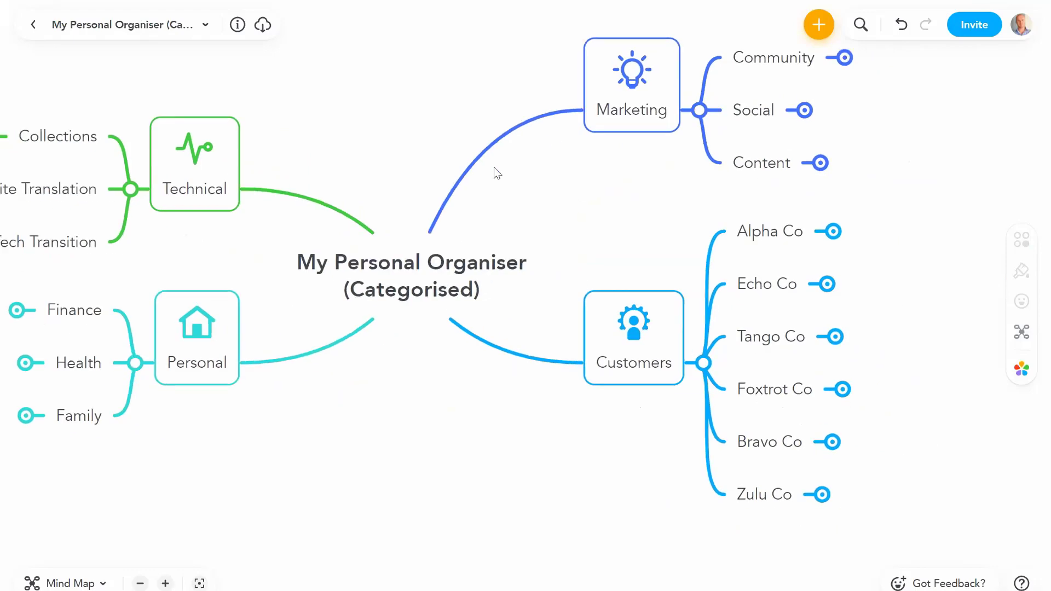
click(165, 583)
scroll(487, 277, up, 3)
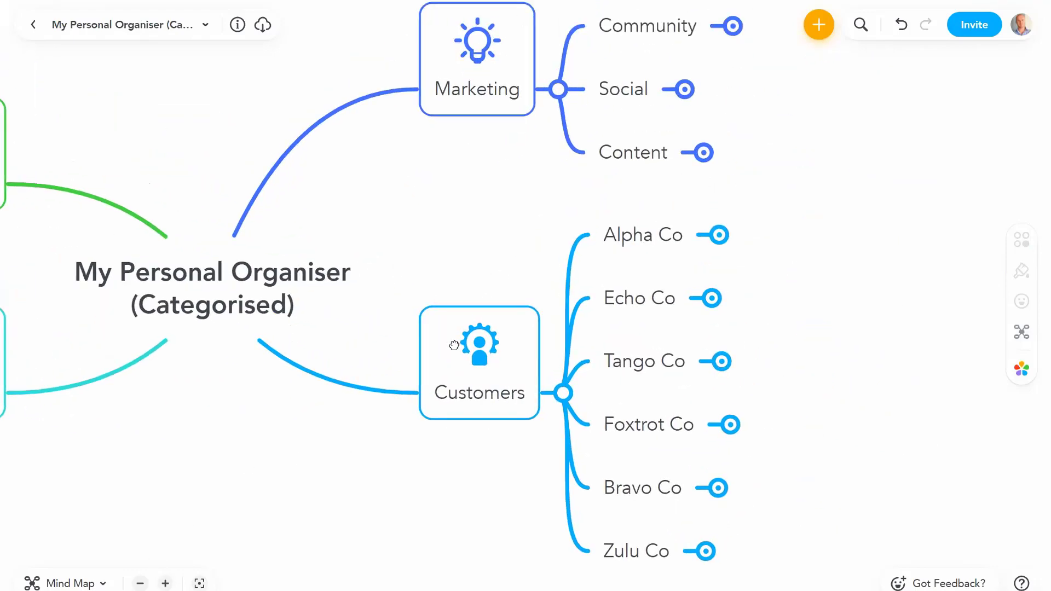
drag(454, 345, 344, 483)
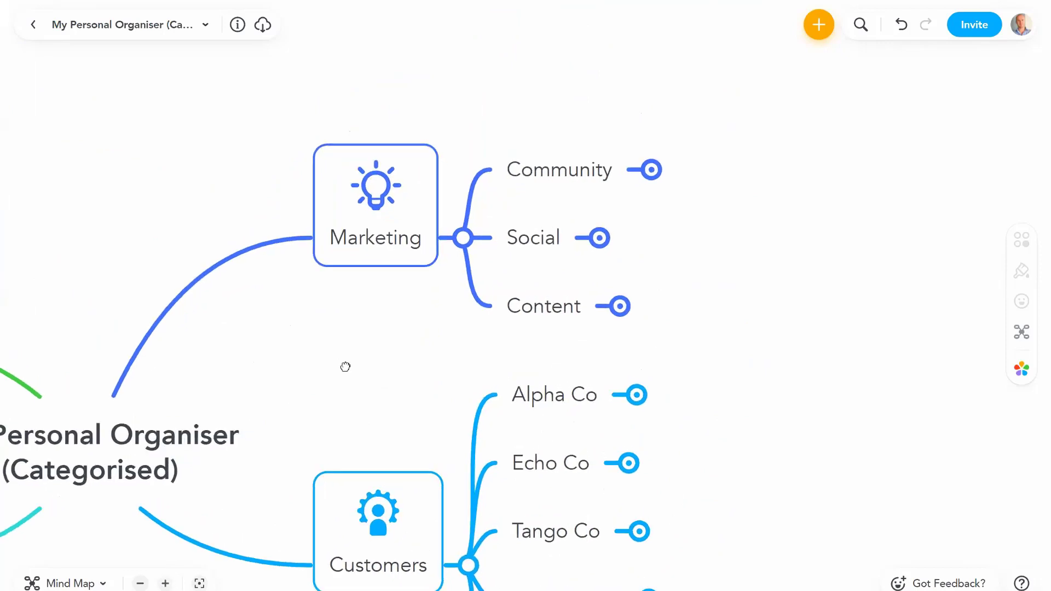
click(322, 294)
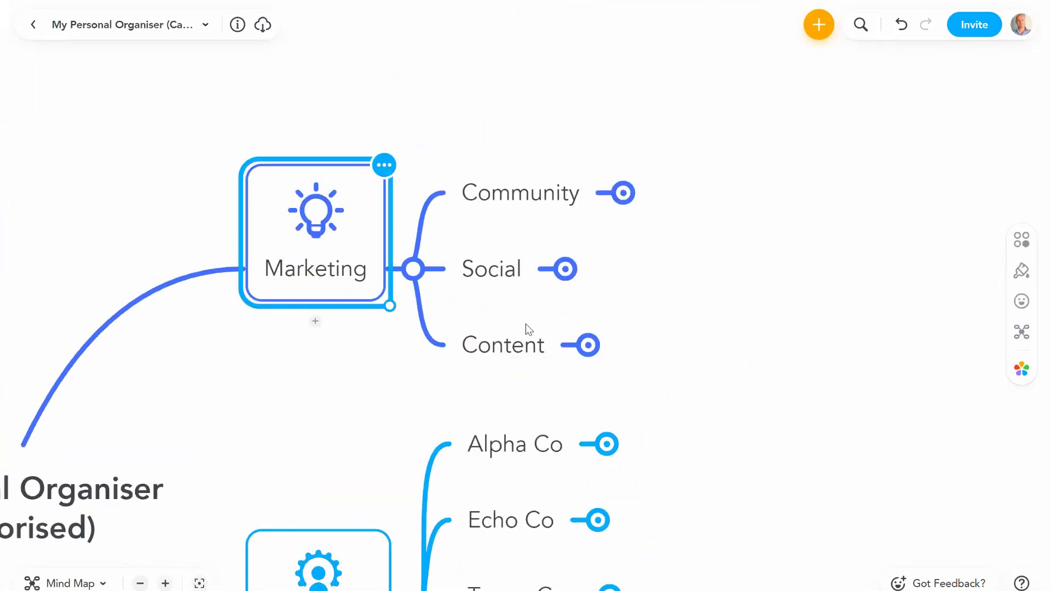
click(587, 345)
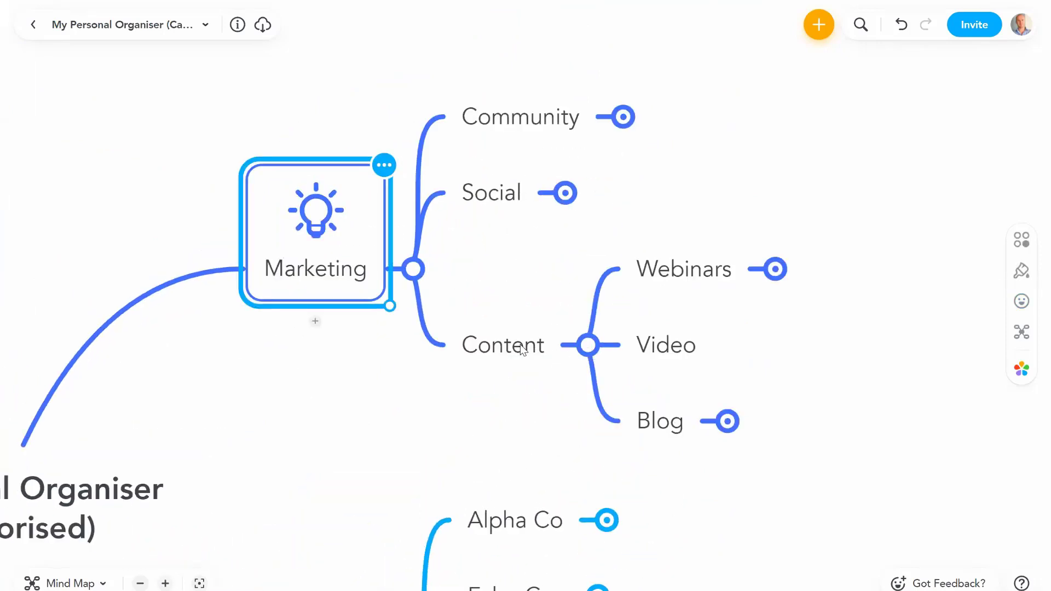
drag(523, 350, 465, 164)
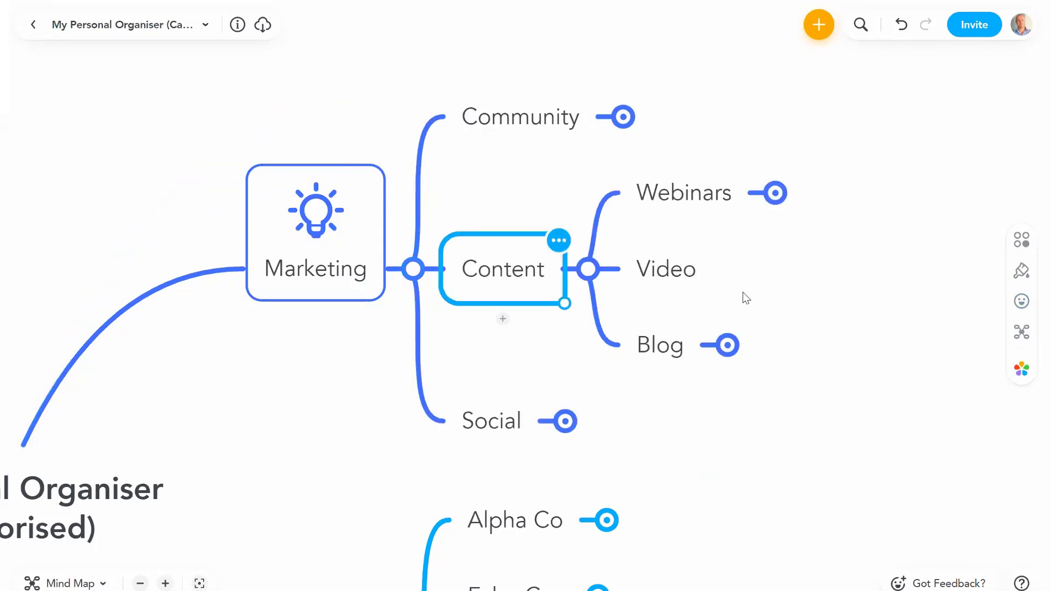
drag(490, 331, 465, 237)
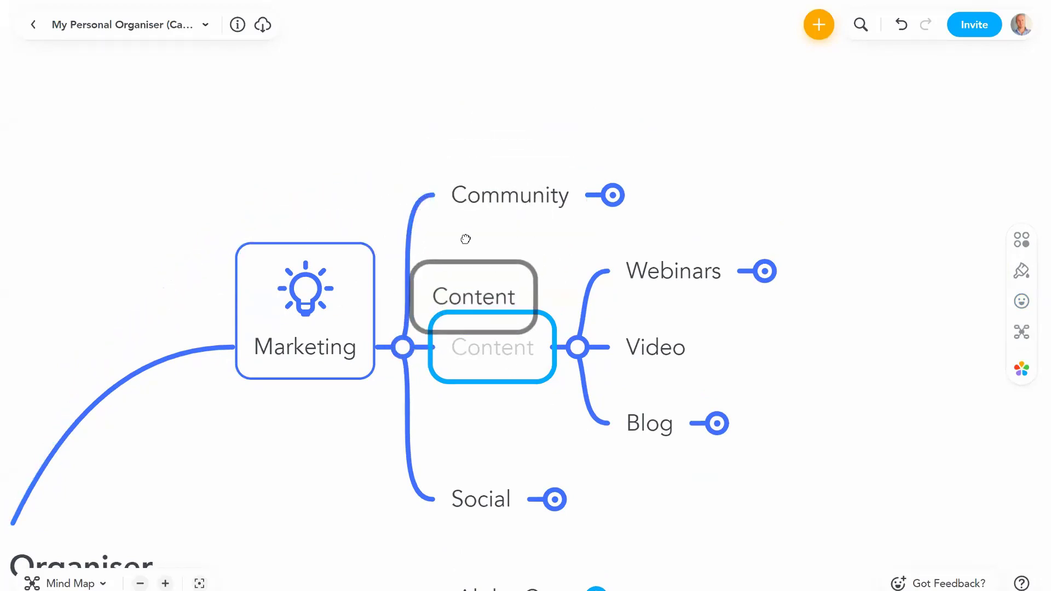
drag(490, 198, 466, 431)
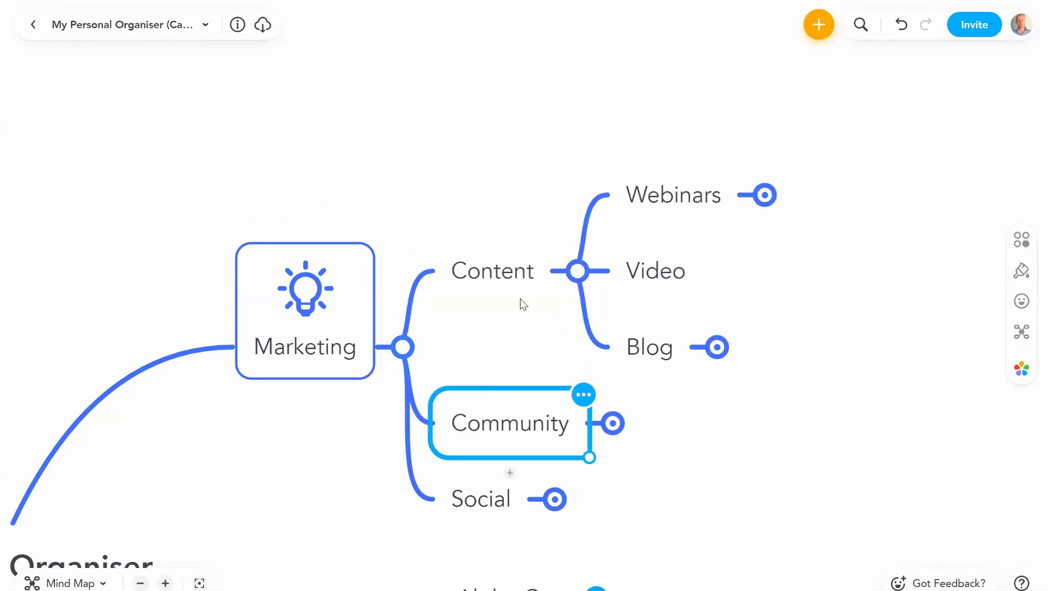
click(514, 198)
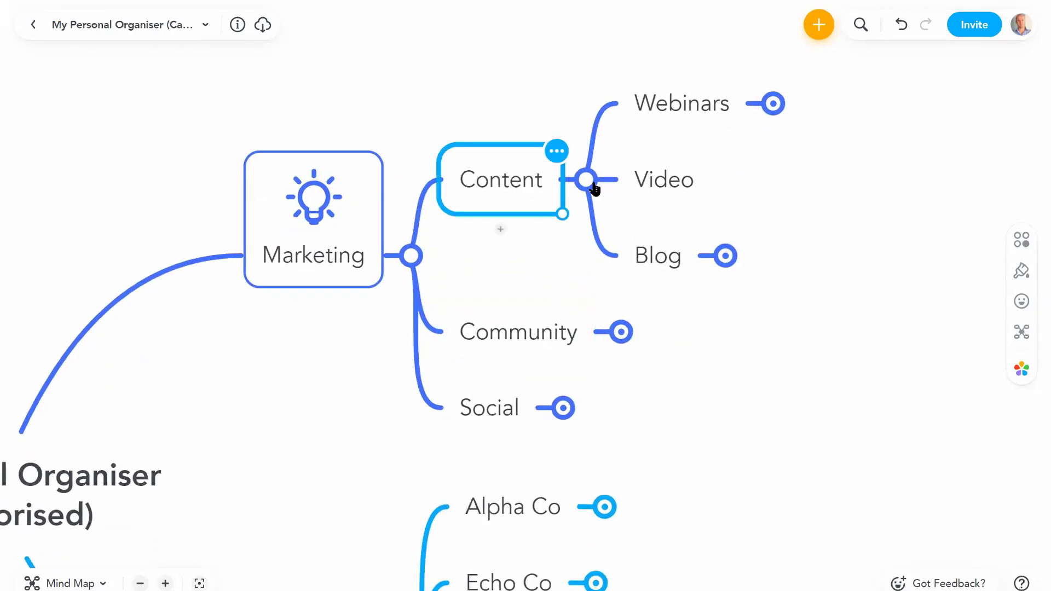
click(586, 182)
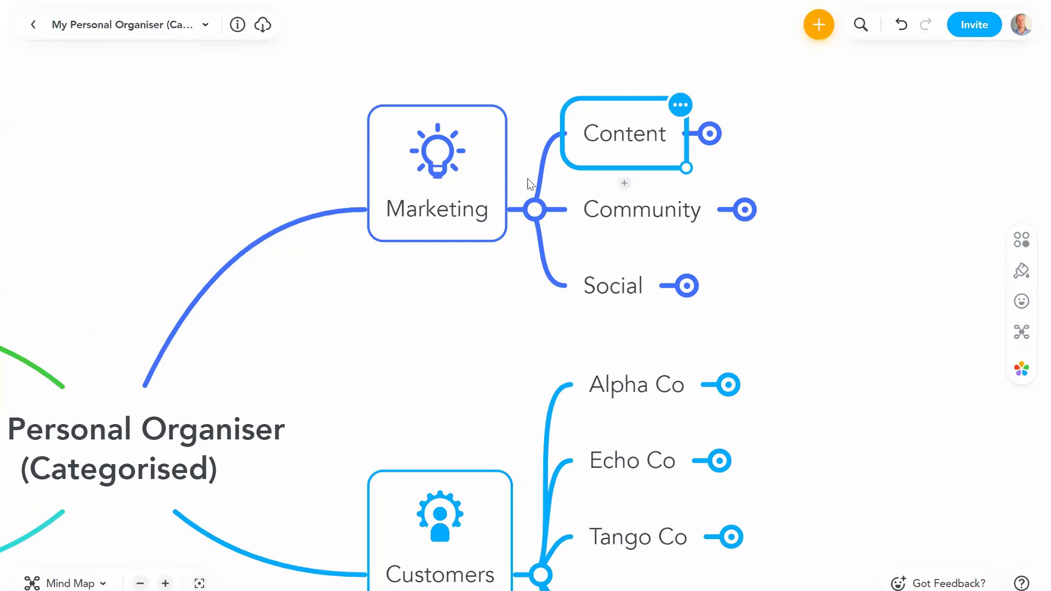
click(635, 143)
click(644, 214)
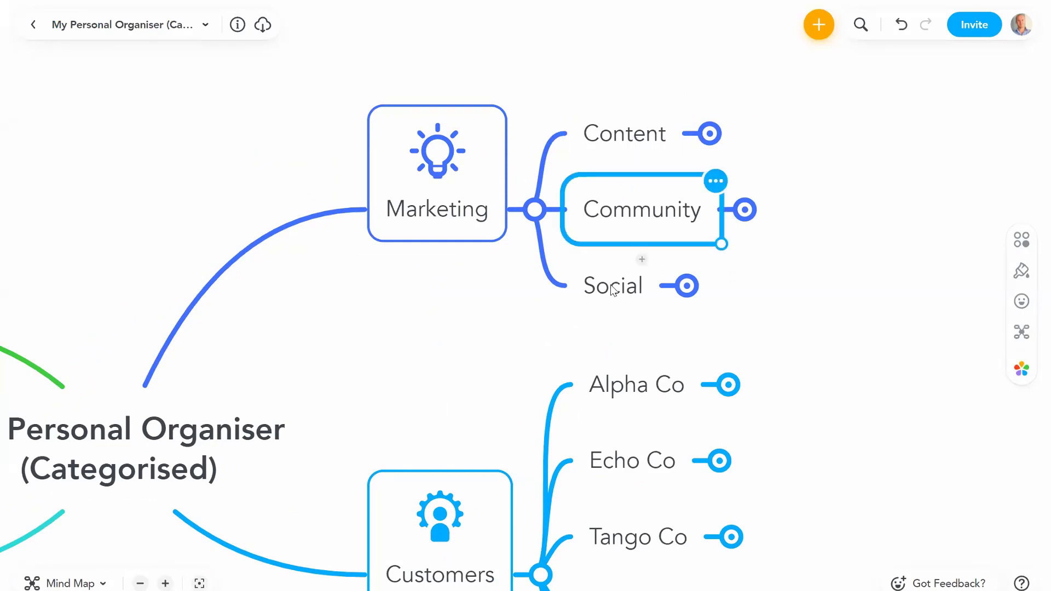
click(608, 296)
click(780, 290)
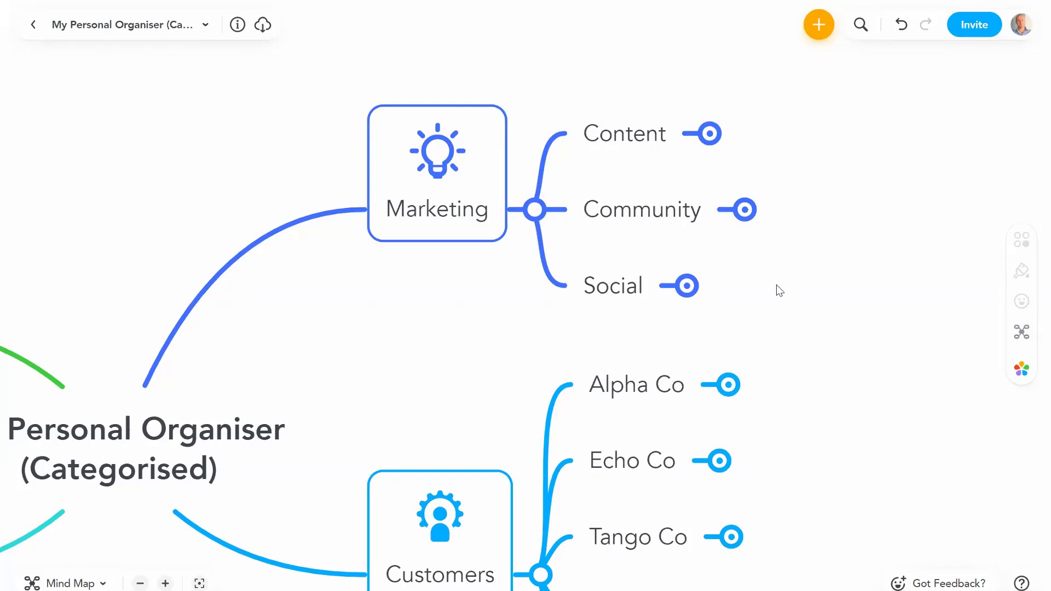
click(622, 133)
click(612, 211)
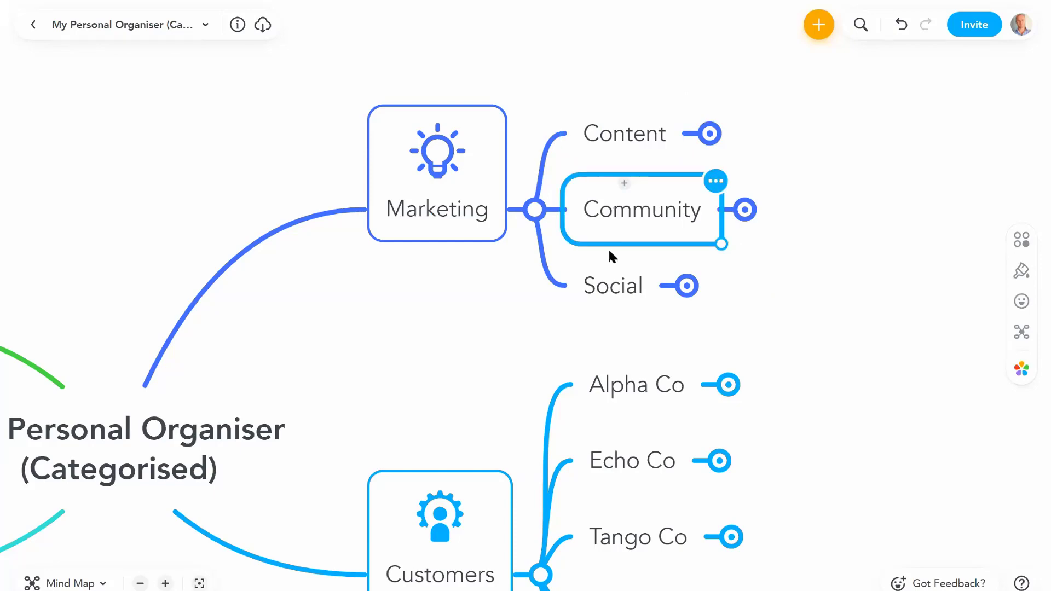
click(609, 288)
click(636, 133)
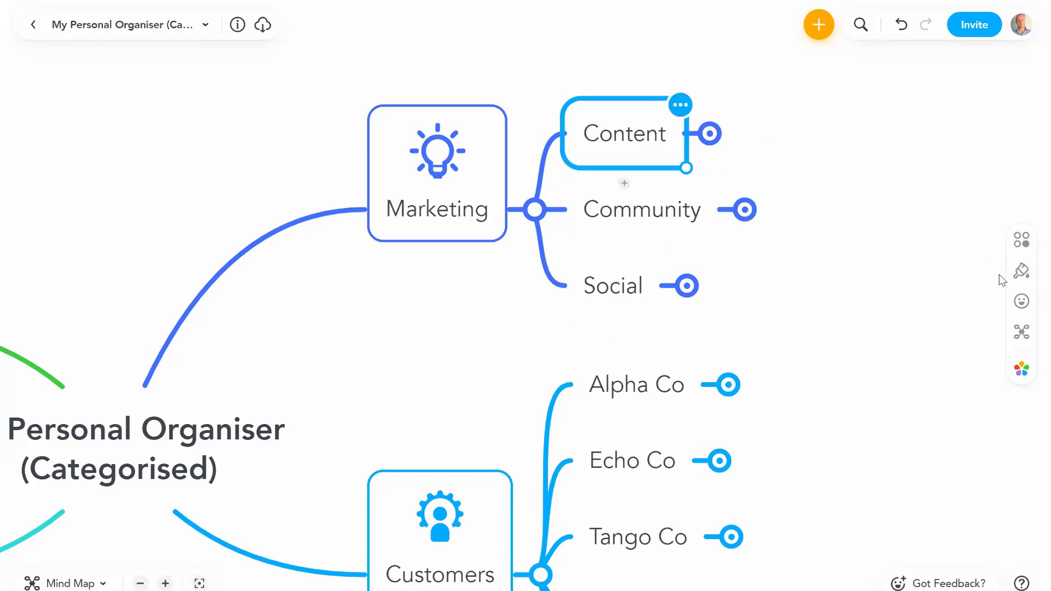
Step: Add Productivity icons 1, 2 and 3 to Content, Community and Social
click(1021, 301)
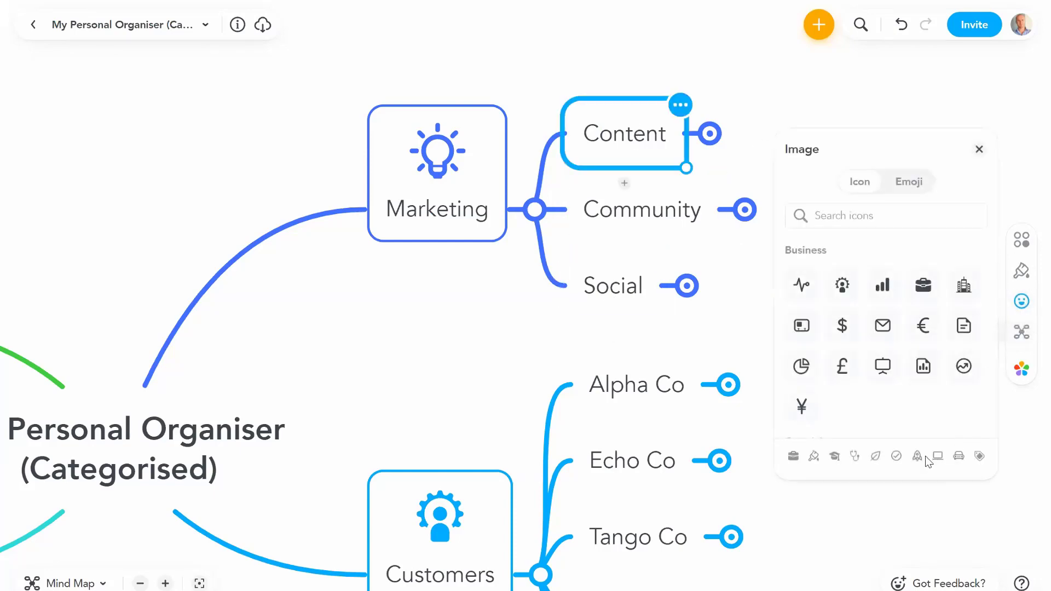
click(917, 457)
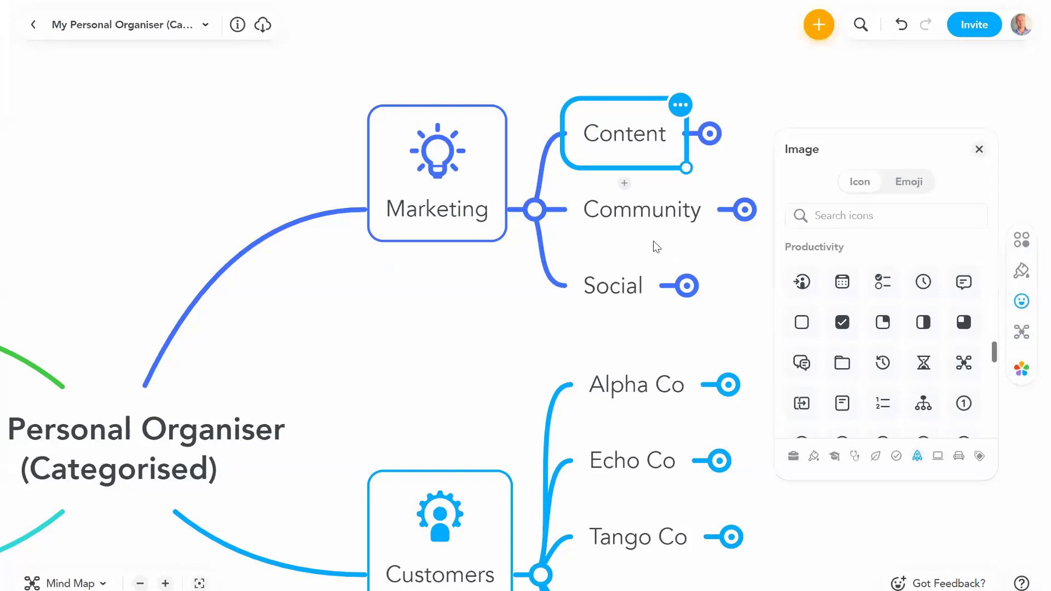
click(647, 216)
scroll(937, 408, down, 1)
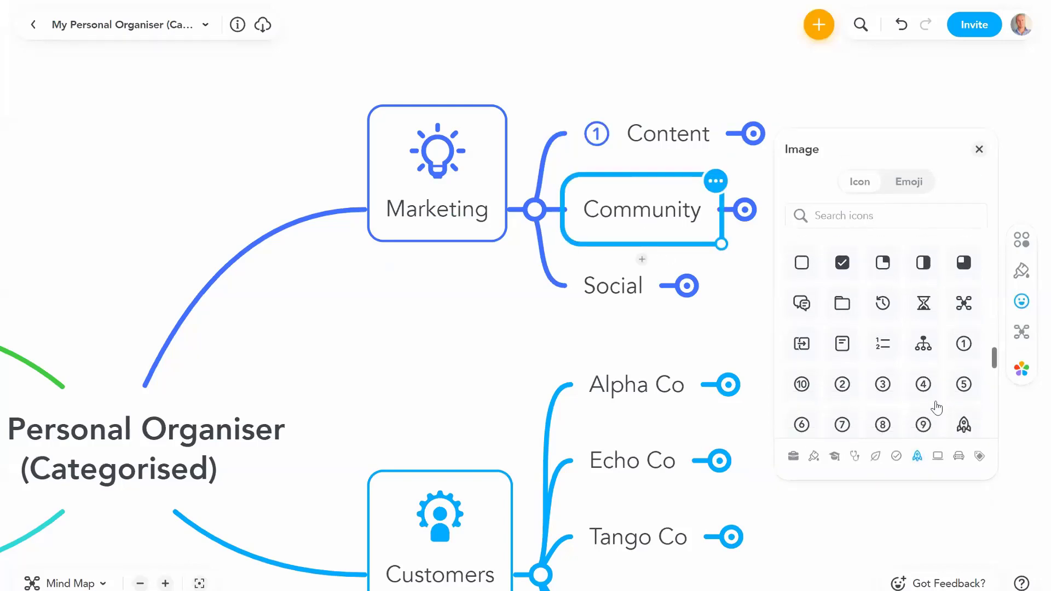
click(842, 383)
key(Down)
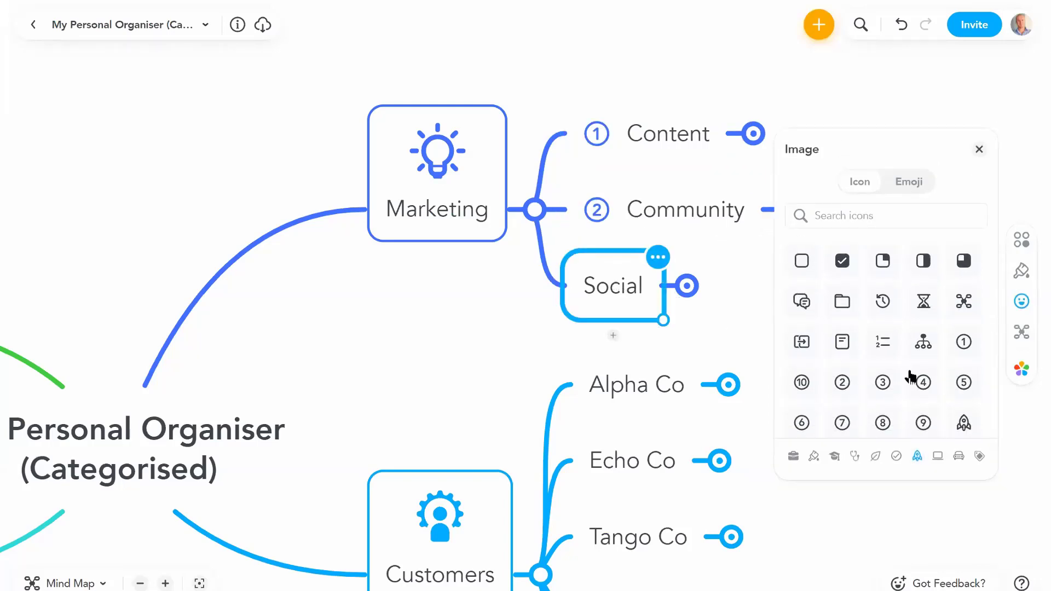
click(882, 382)
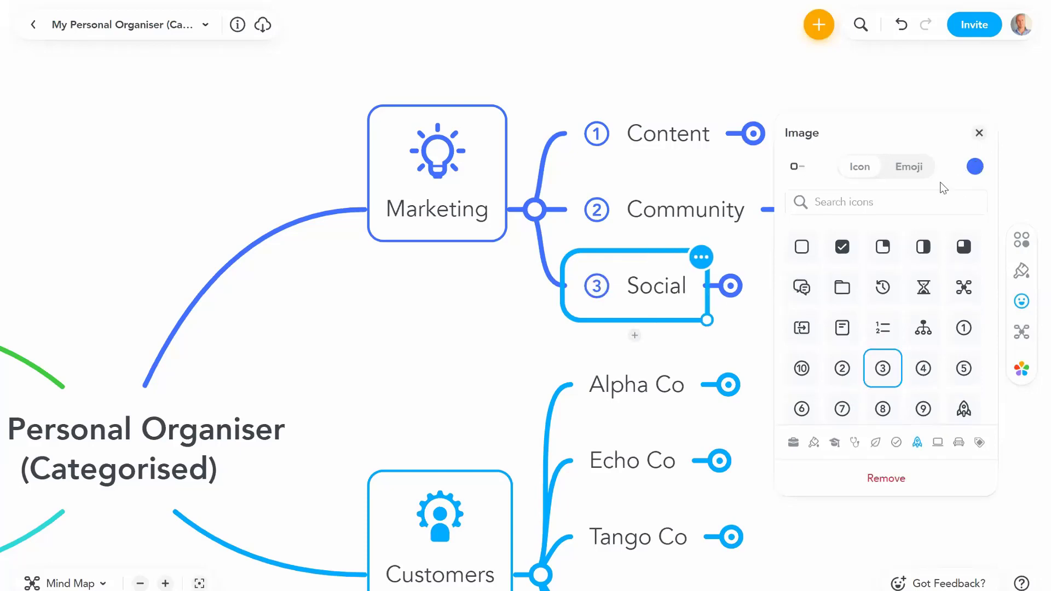
click(979, 133)
click(877, 298)
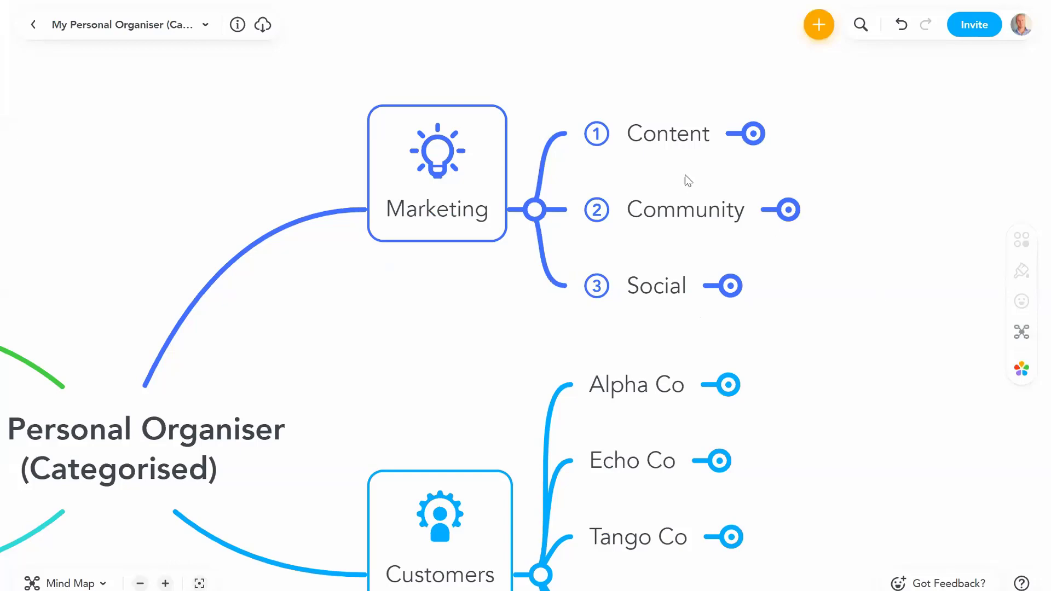
click(696, 133)
click(407, 222)
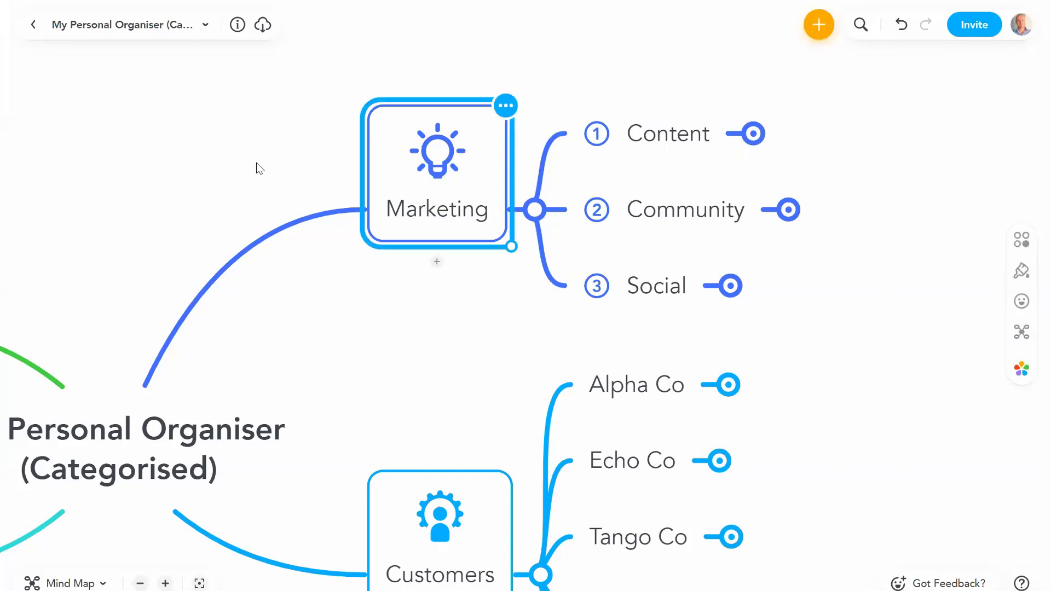
Step: Expand Content and give Webinars, Video and Blog the numbered icons 1, 2 and 3
click(691, 130)
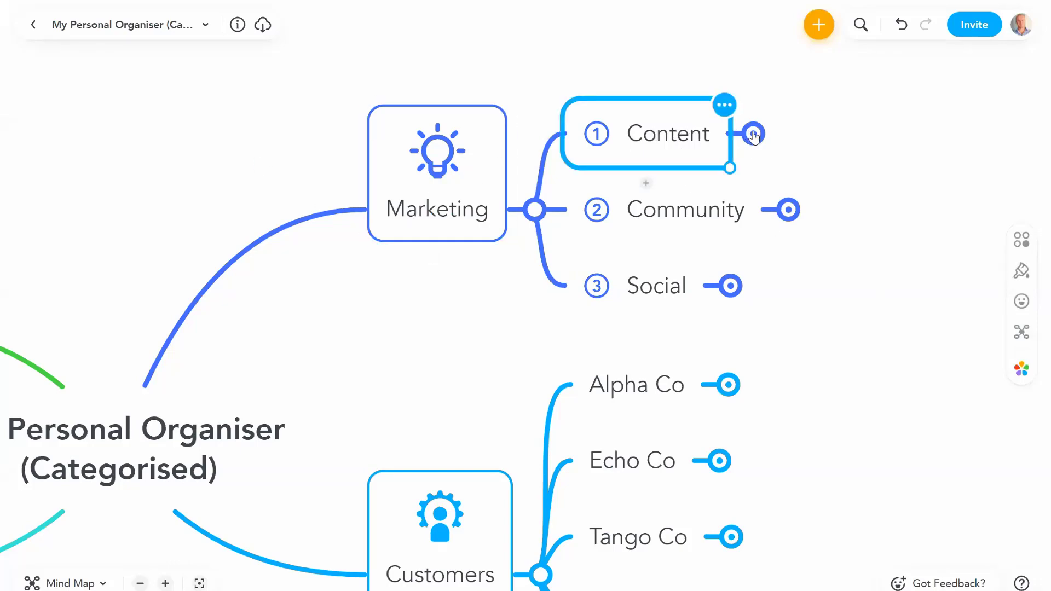
click(754, 134)
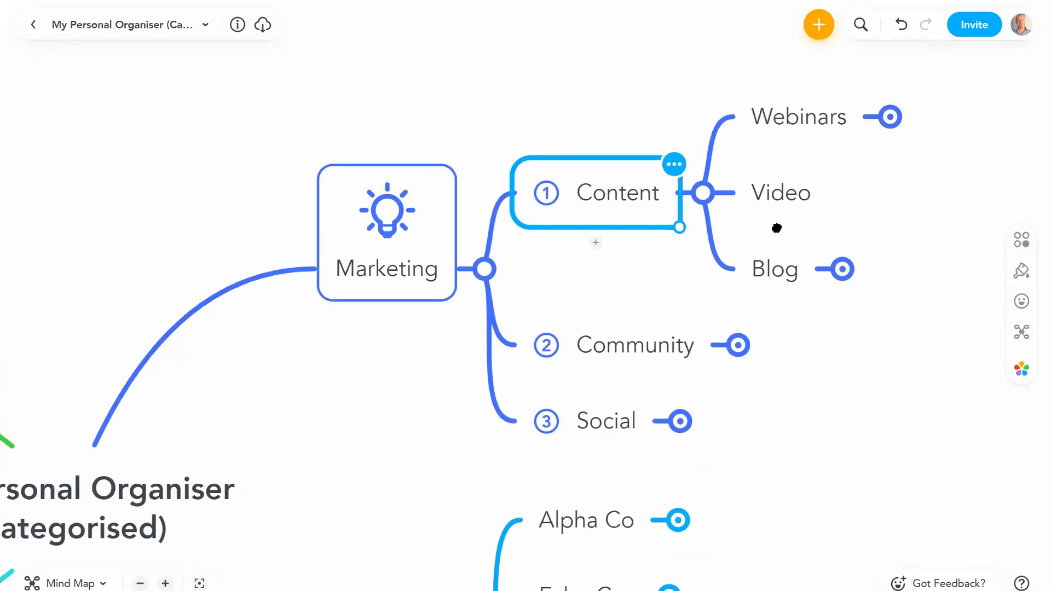
click(638, 185)
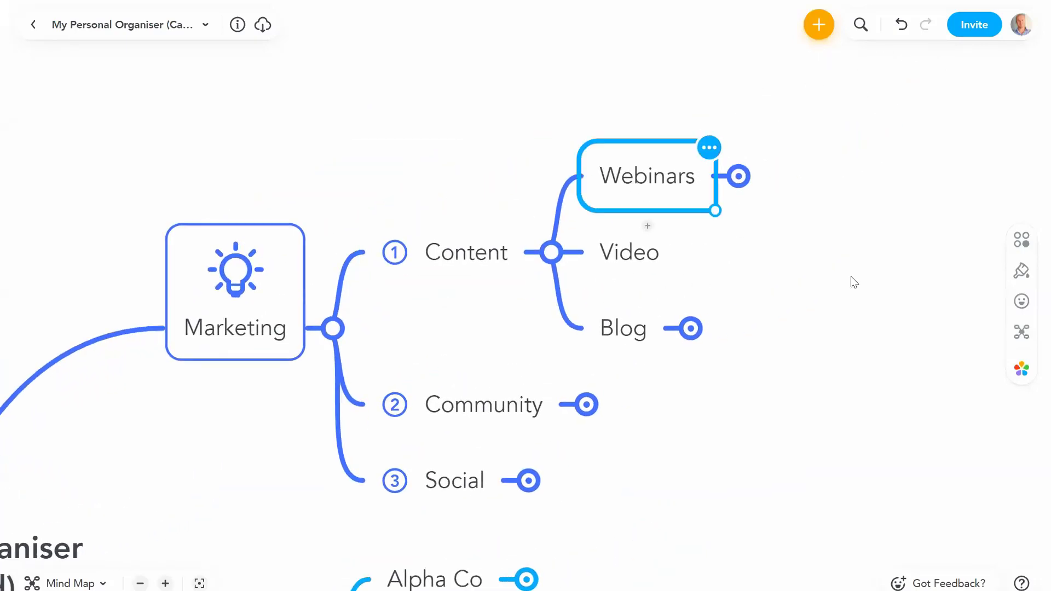
click(1021, 302)
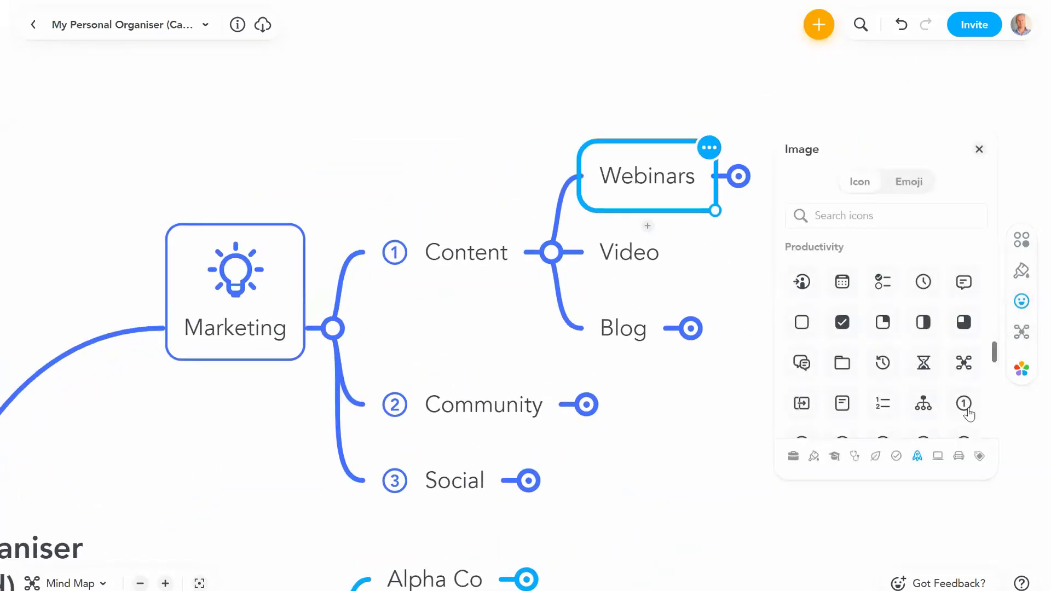
click(963, 389)
click(612, 264)
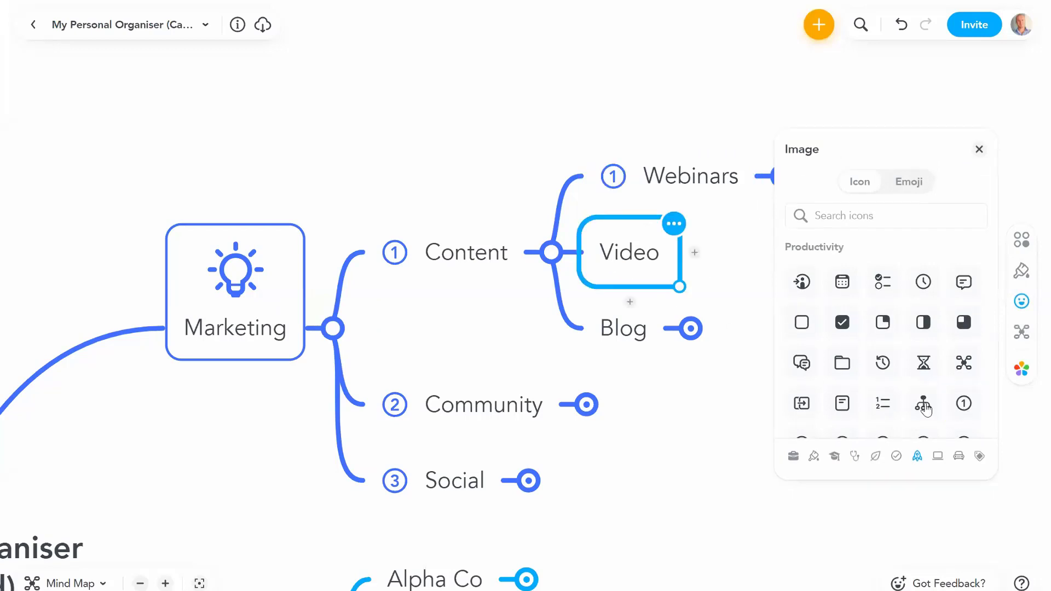
scroll(922, 404, down, 2)
click(845, 385)
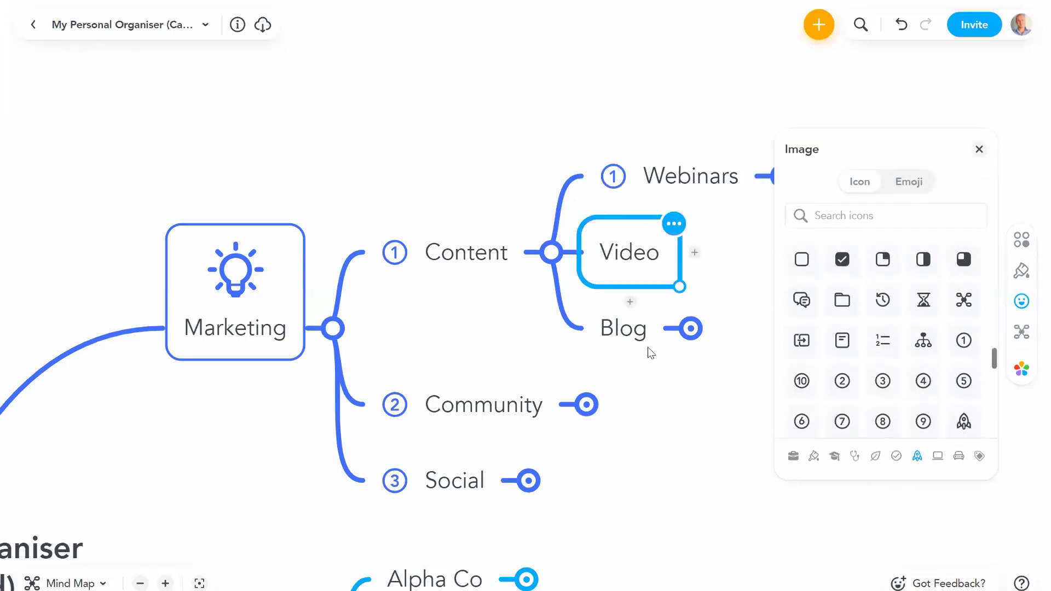
click(618, 335)
click(882, 388)
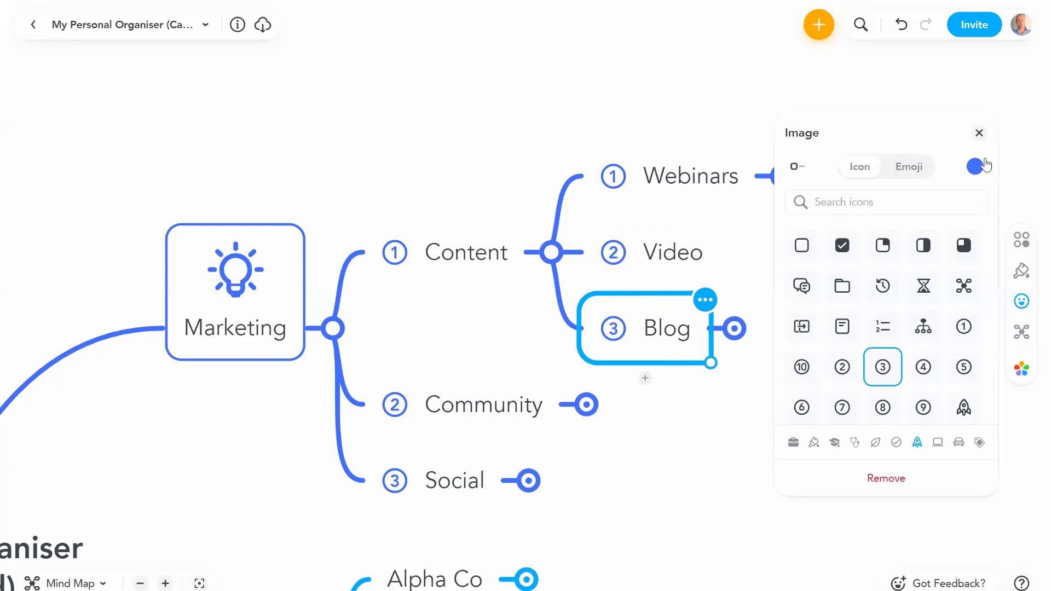
click(979, 133)
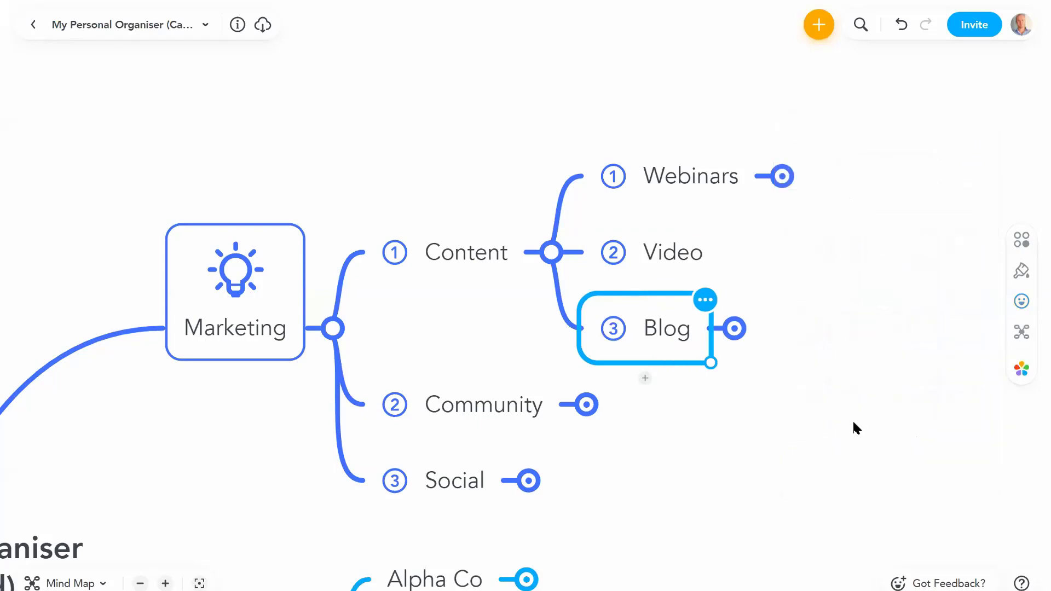
click(855, 426)
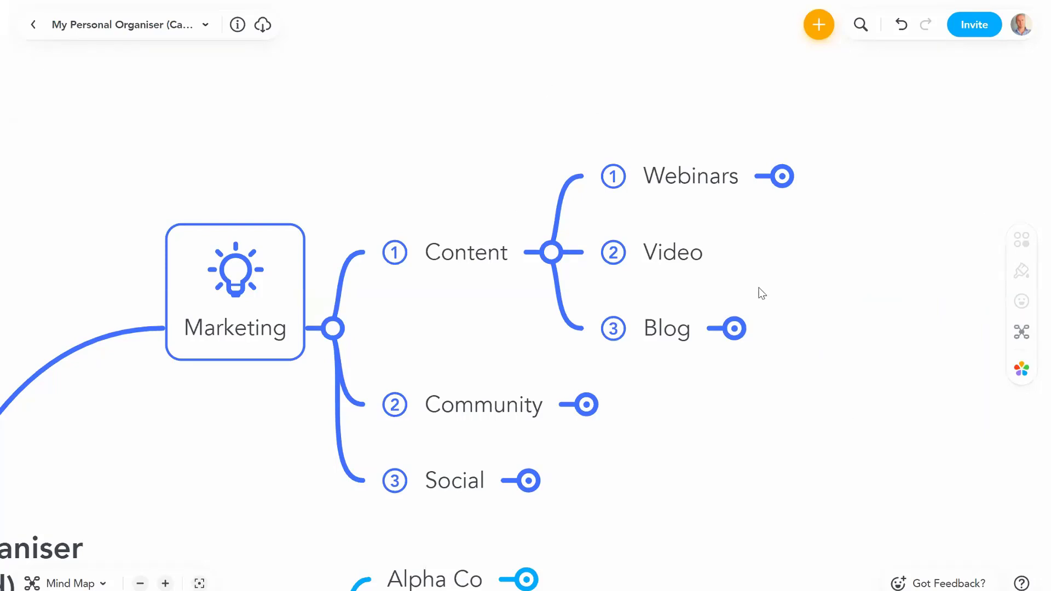
Step: Check the numbered Webinars, Video and Blog topics and shift the map view
click(701, 174)
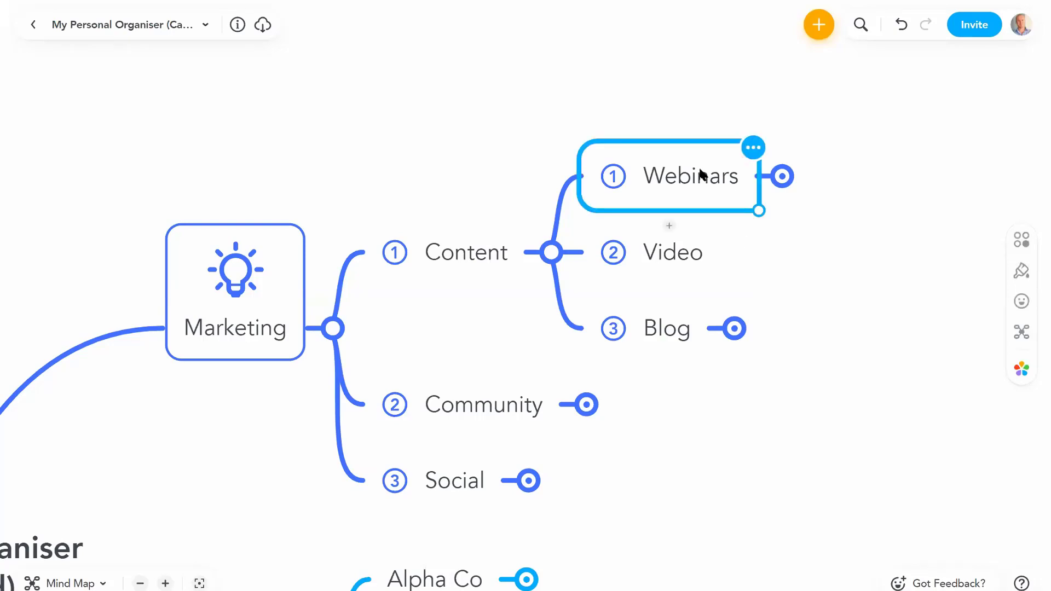
click(645, 260)
click(661, 331)
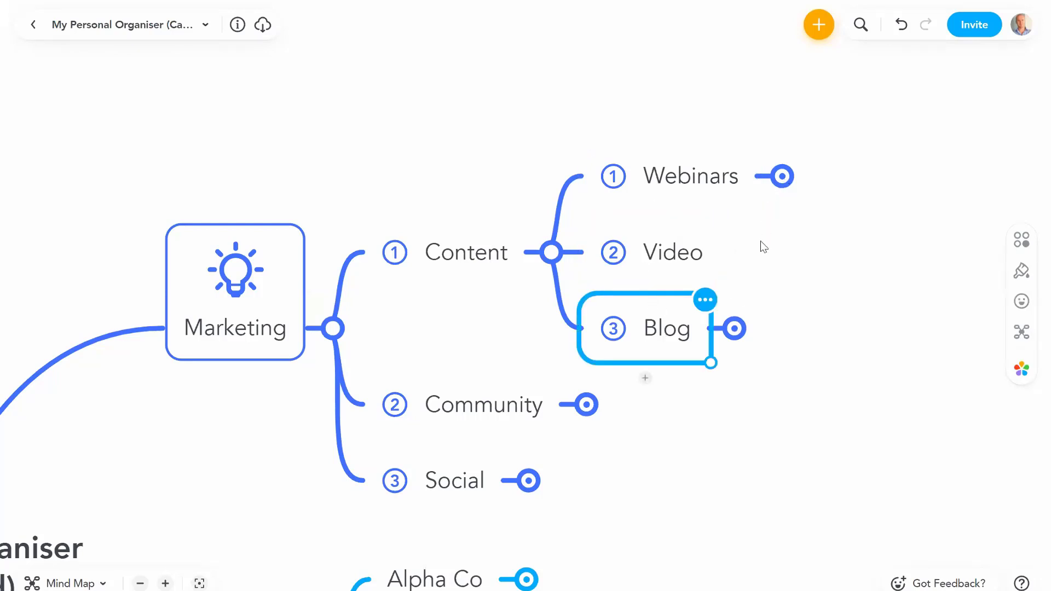
click(739, 427)
drag(797, 249, 871, 206)
Step: Fold Content and add 'Top 3' and 'Other' subtopics under Customers
click(627, 210)
scroll(748, 377, down, 5)
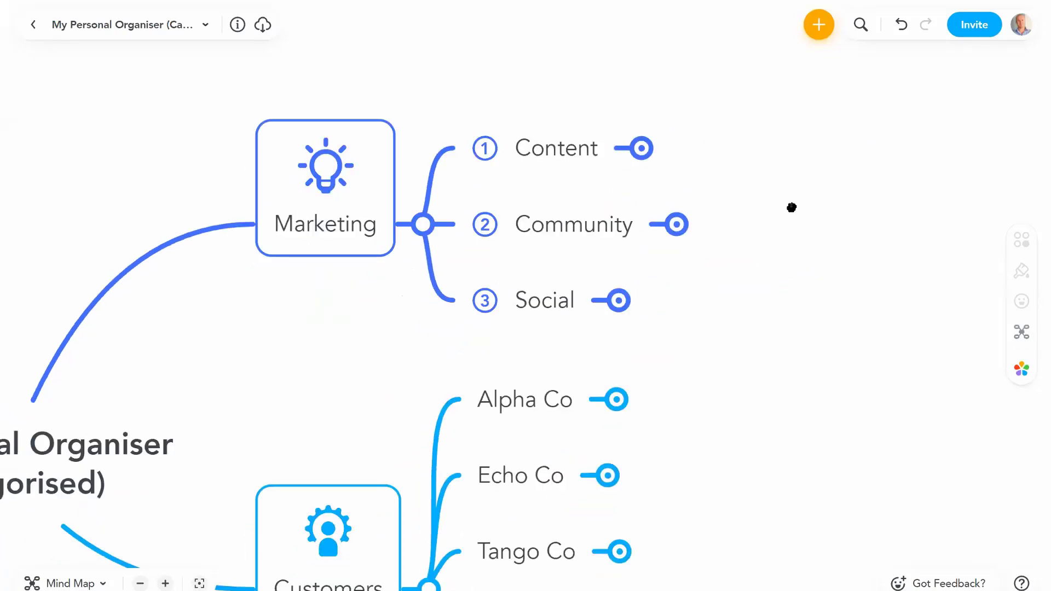
click(368, 370)
key(Tab)
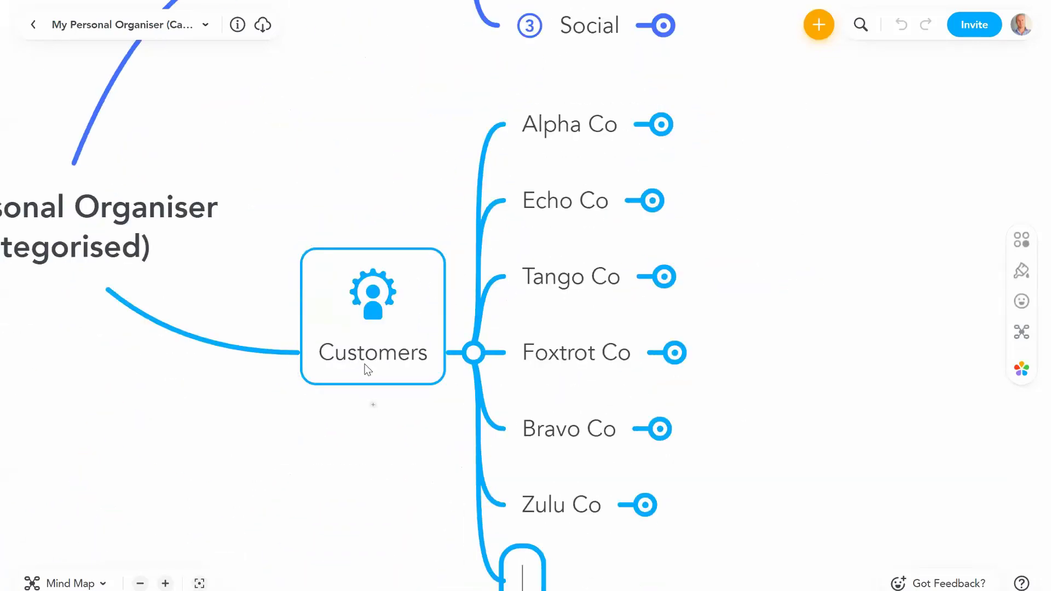
text(Top 3)
key(Return)
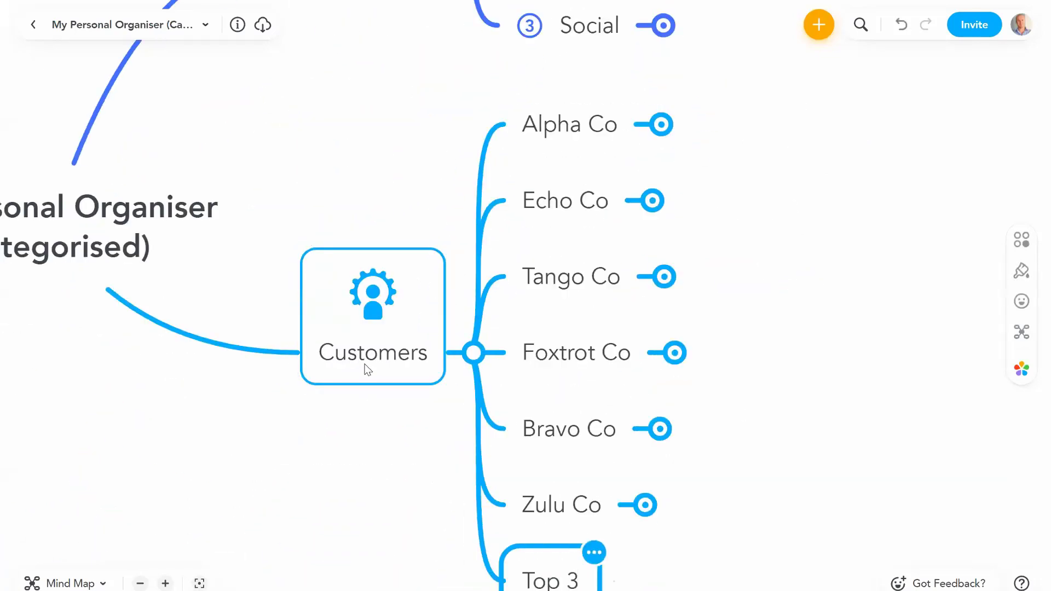
key(Return)
text(Other)
key(Return)
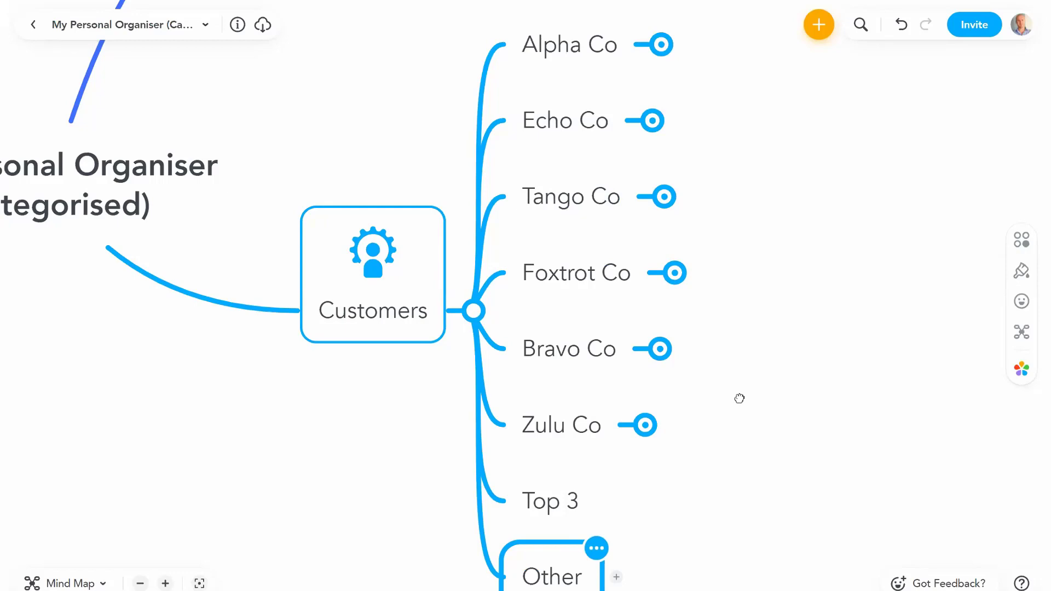
Step: Move Bravo, Tango and Echo Co under Top 3, and Zulu, Foxtrot and Alpha Co under Other
drag(739, 399, 709, 295)
click(549, 247)
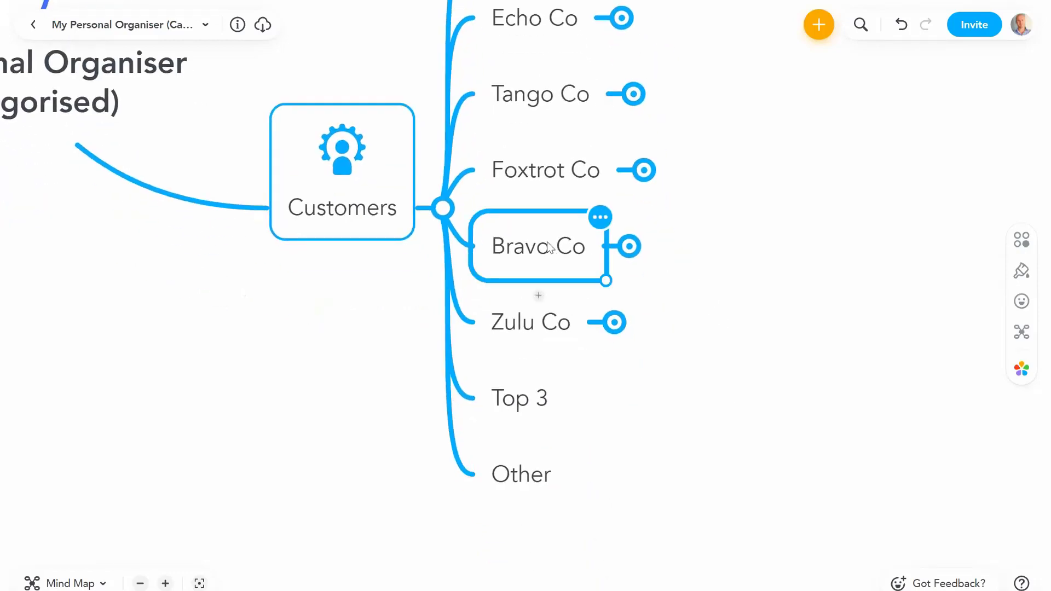
drag(550, 248, 547, 394)
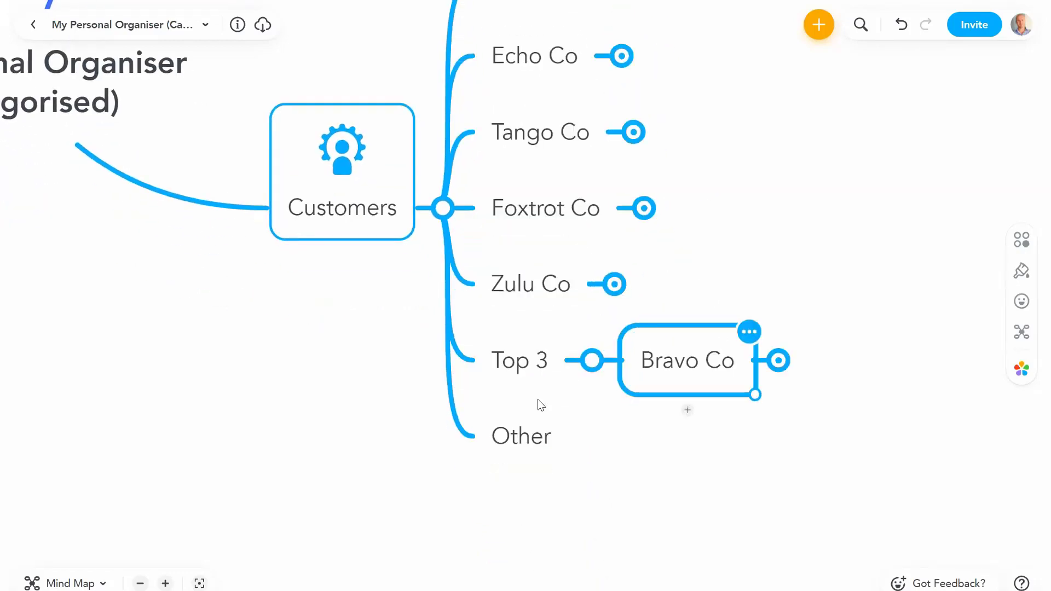
drag(539, 308, 530, 452)
drag(726, 198, 679, 224)
drag(495, 272, 509, 447)
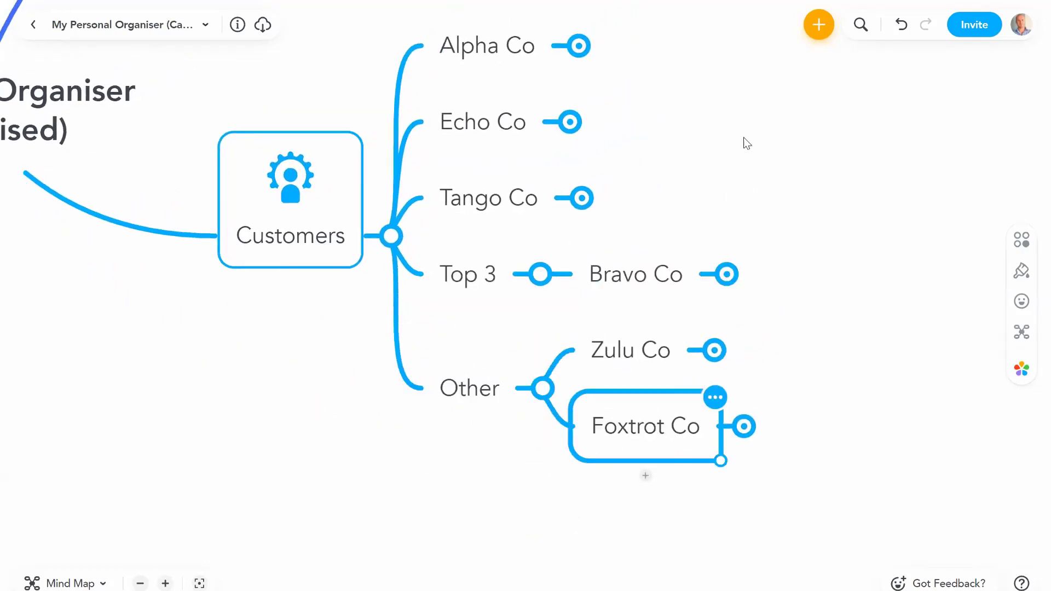
drag(493, 216, 478, 268)
scroll(507, 209, up, 2)
drag(450, 225, 458, 337)
drag(465, 148, 488, 509)
click(492, 381)
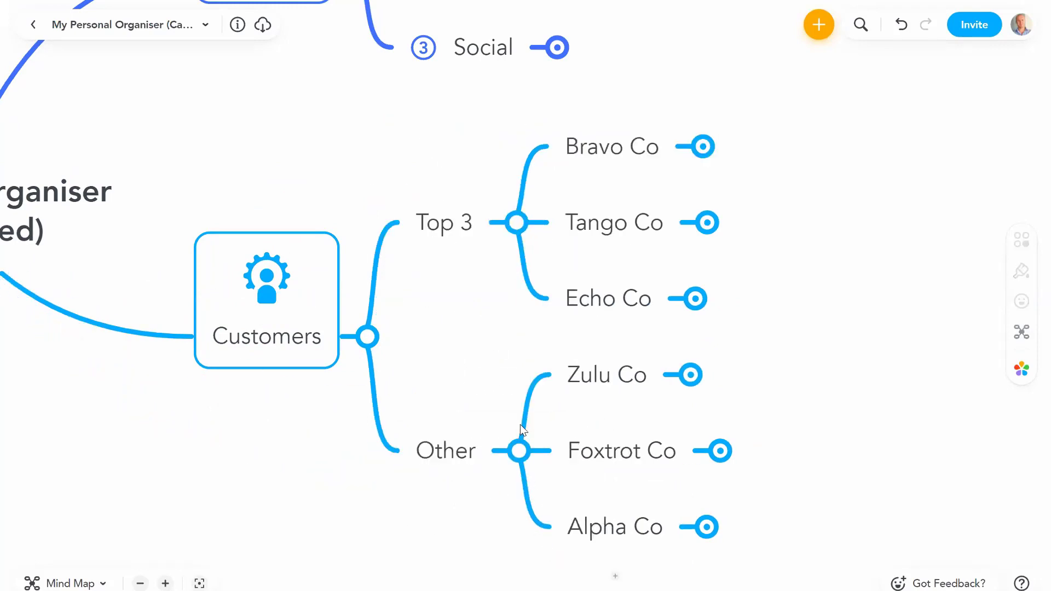
click(518, 450)
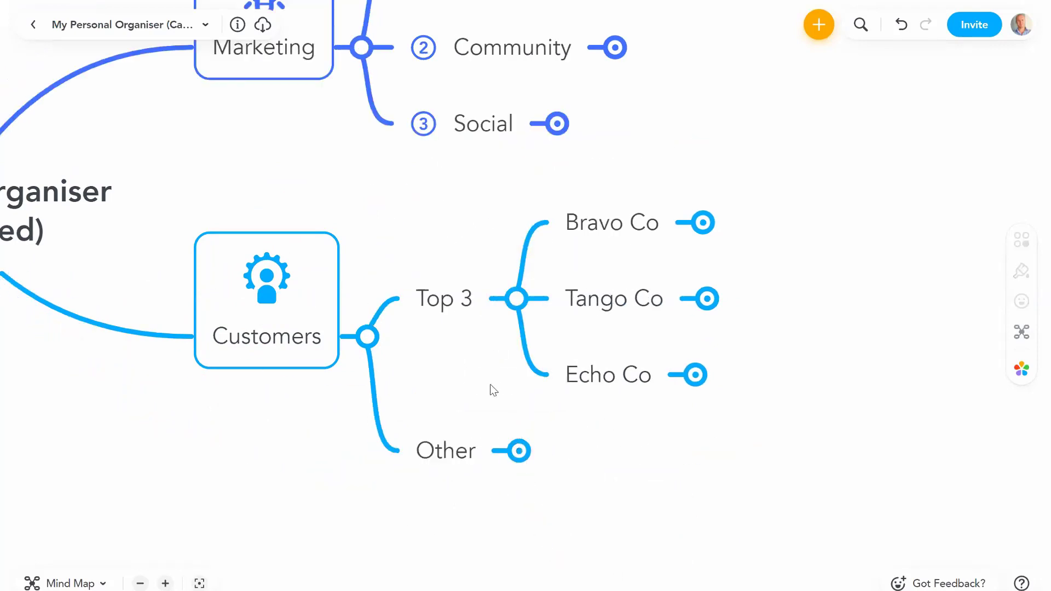
Step: Find the star via the icon search 'star' and add it to the Top 3 topic under Customers
click(353, 381)
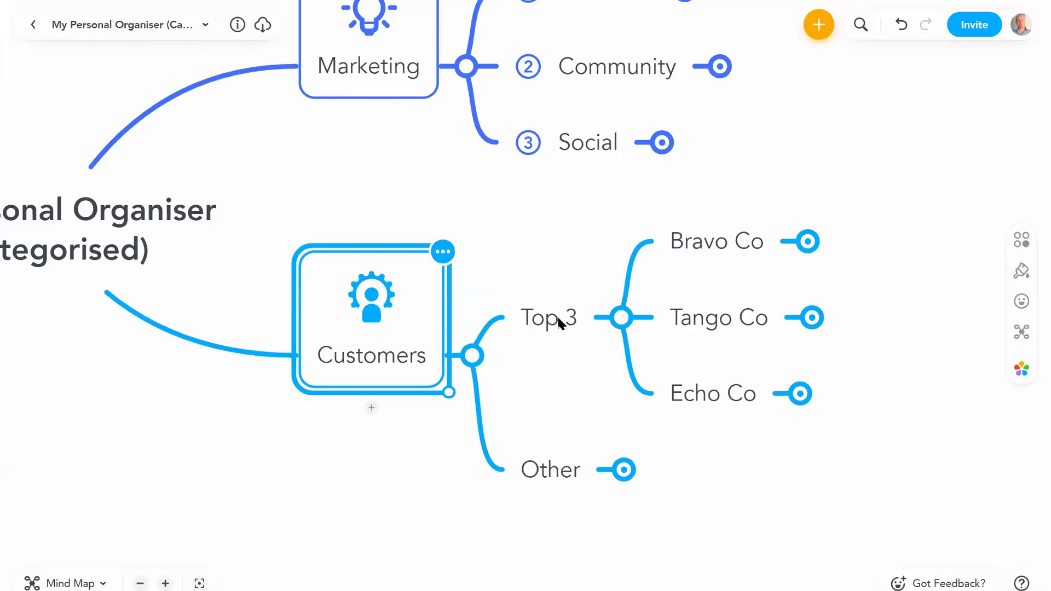
click(558, 321)
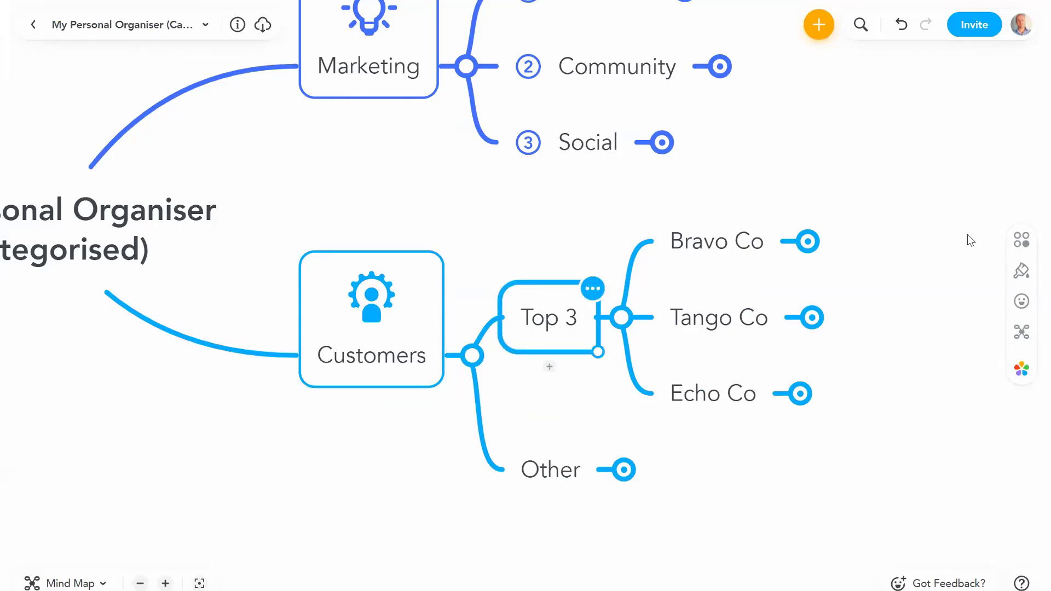
click(1022, 301)
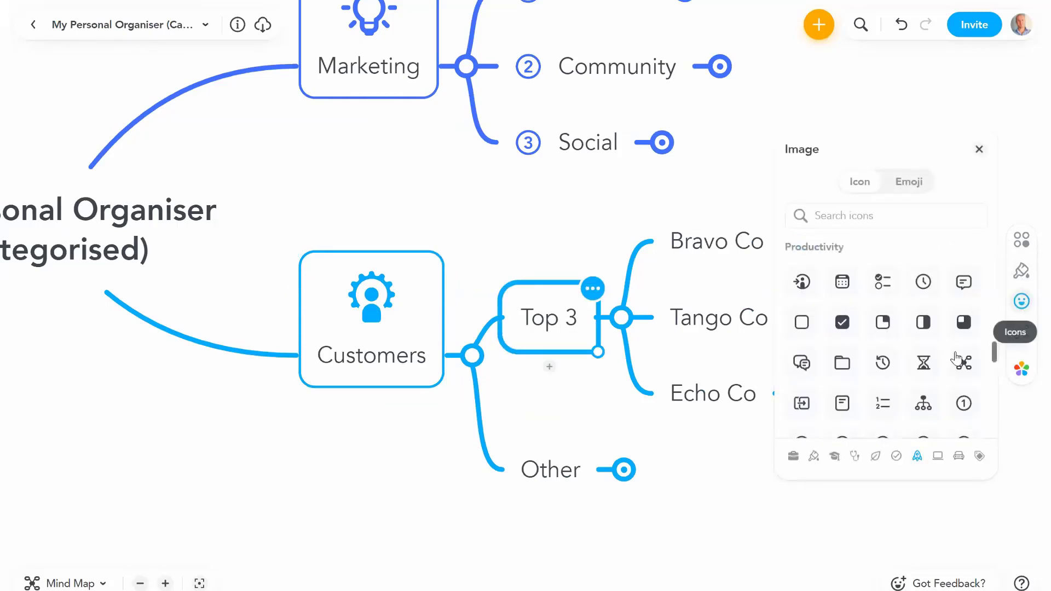
click(847, 219)
text(star)
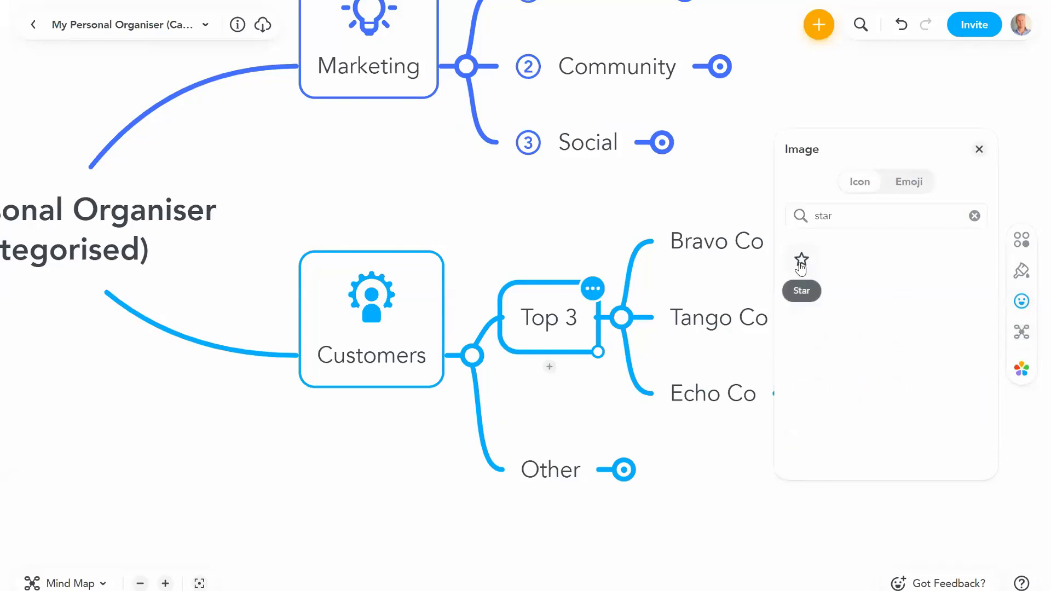
click(800, 263)
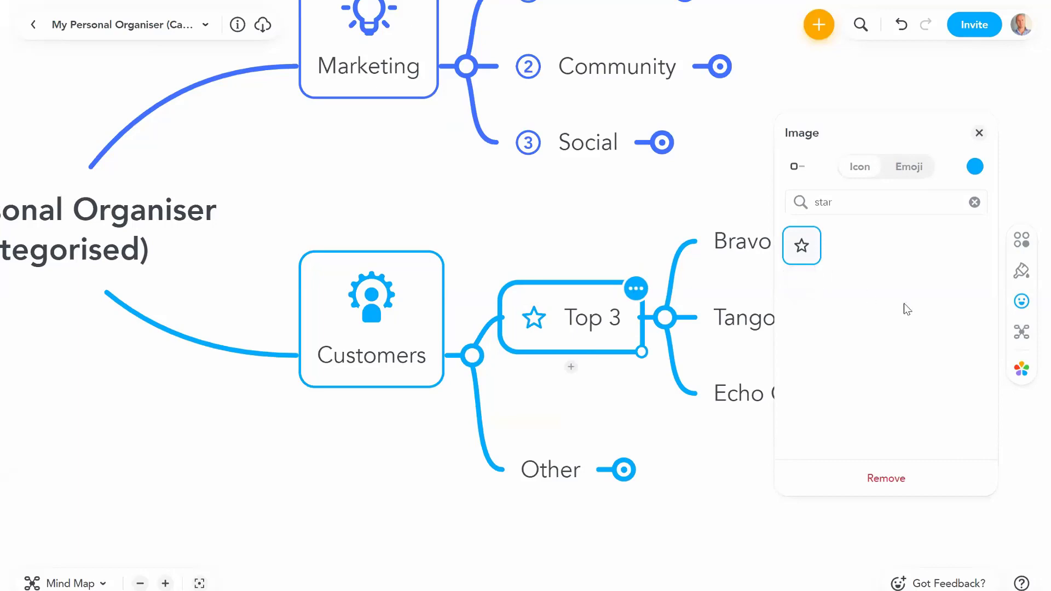
click(979, 133)
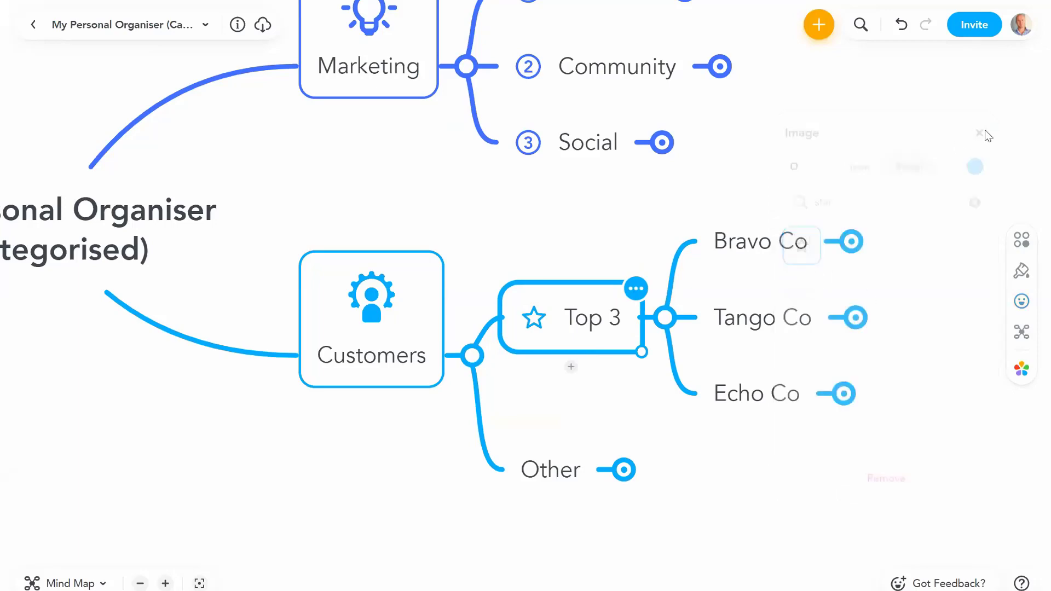
click(703, 197)
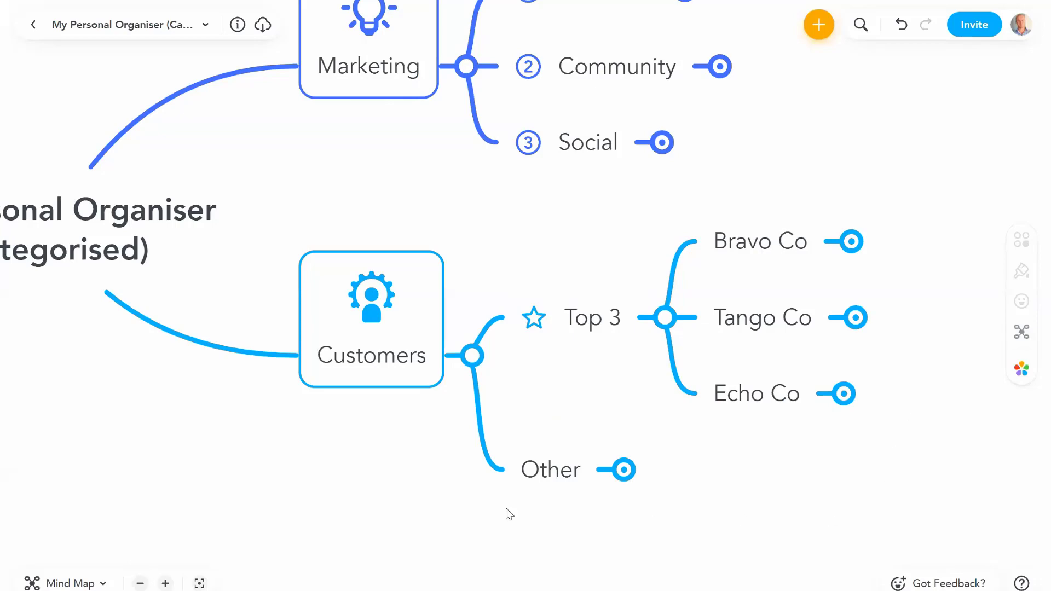
click(140, 583)
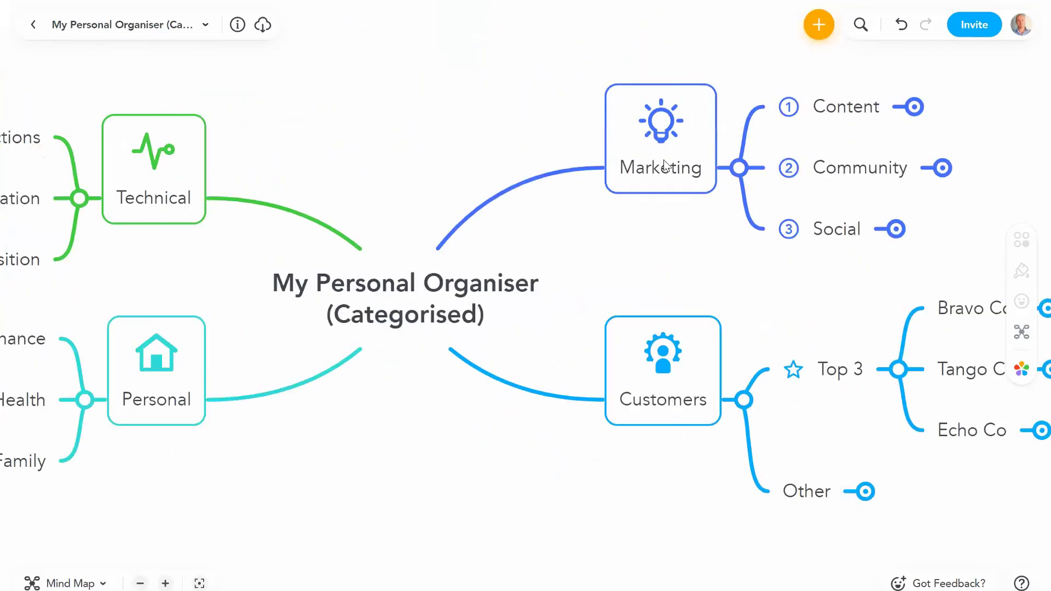
click(666, 166)
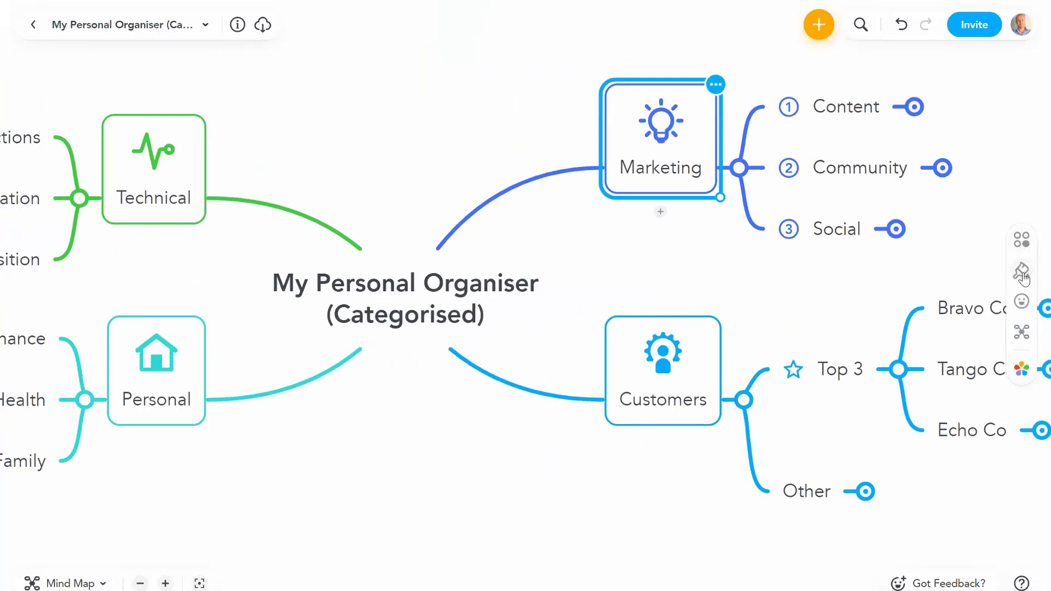
click(1021, 272)
click(1021, 301)
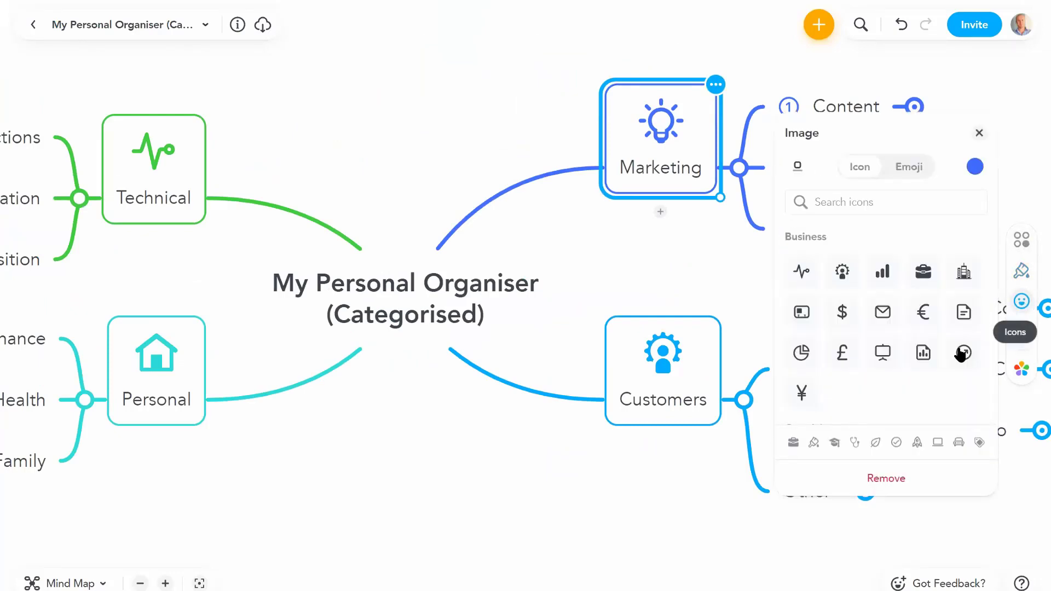
click(916, 442)
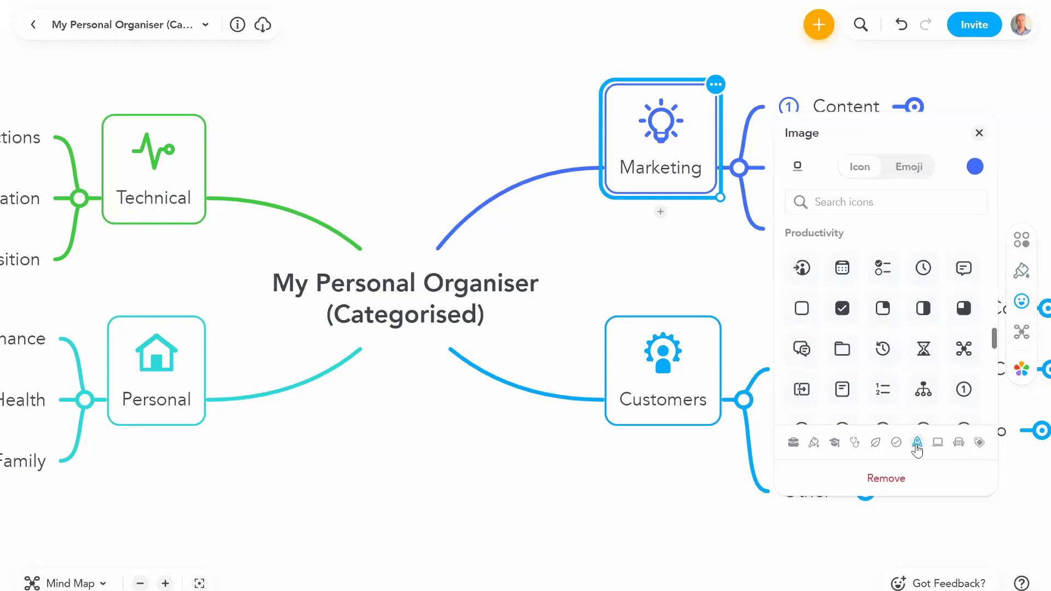
click(962, 397)
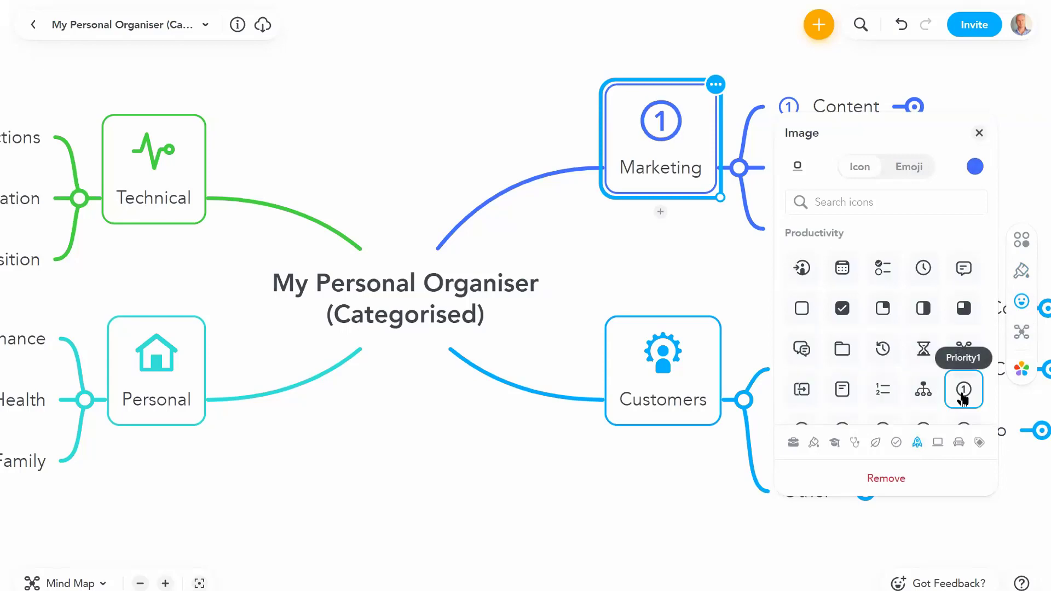
click(662, 377)
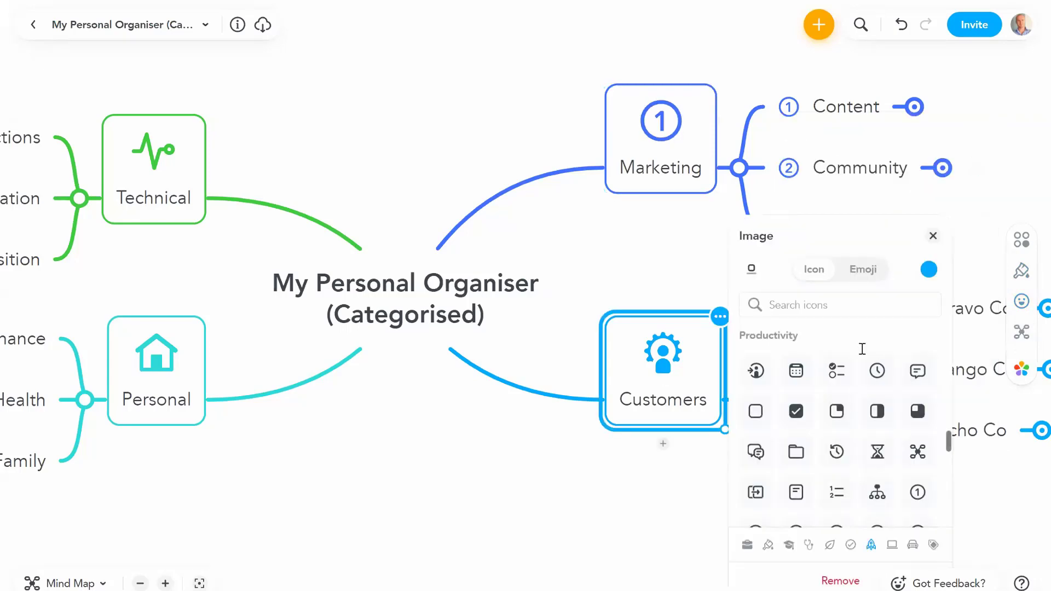
click(648, 264)
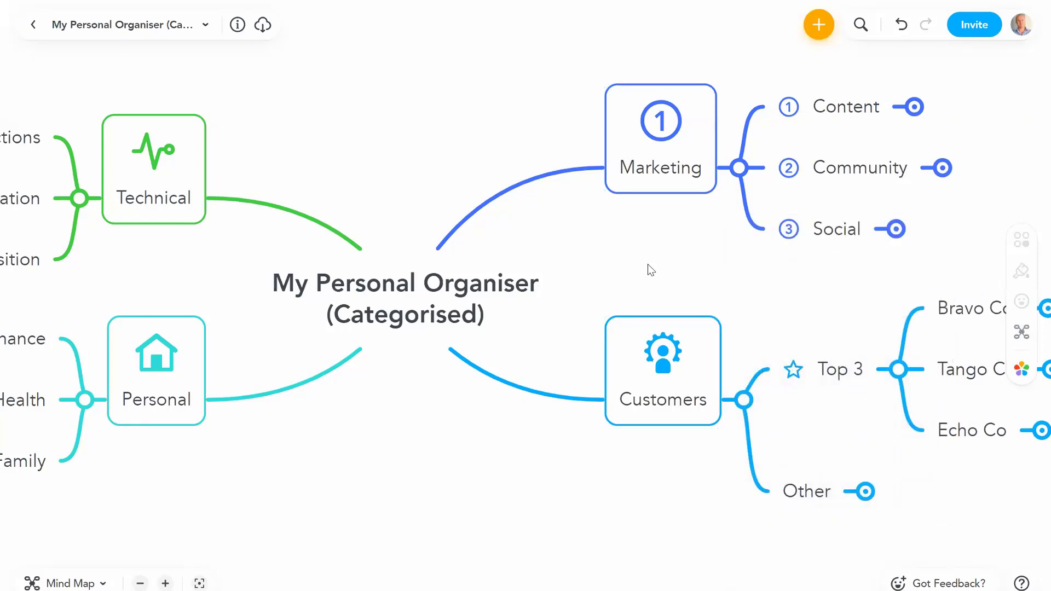
key(ctrl+z)
Step: Expand Bravo Co and review its Training, Advertising and Integration tasks
scroll(785, 295, right, 10)
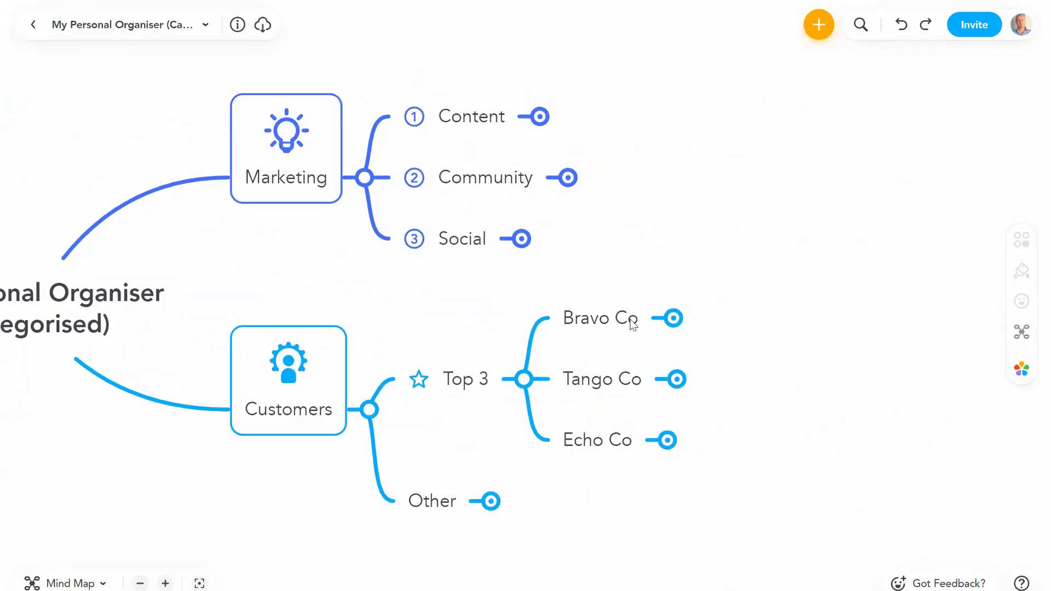
click(632, 324)
click(673, 318)
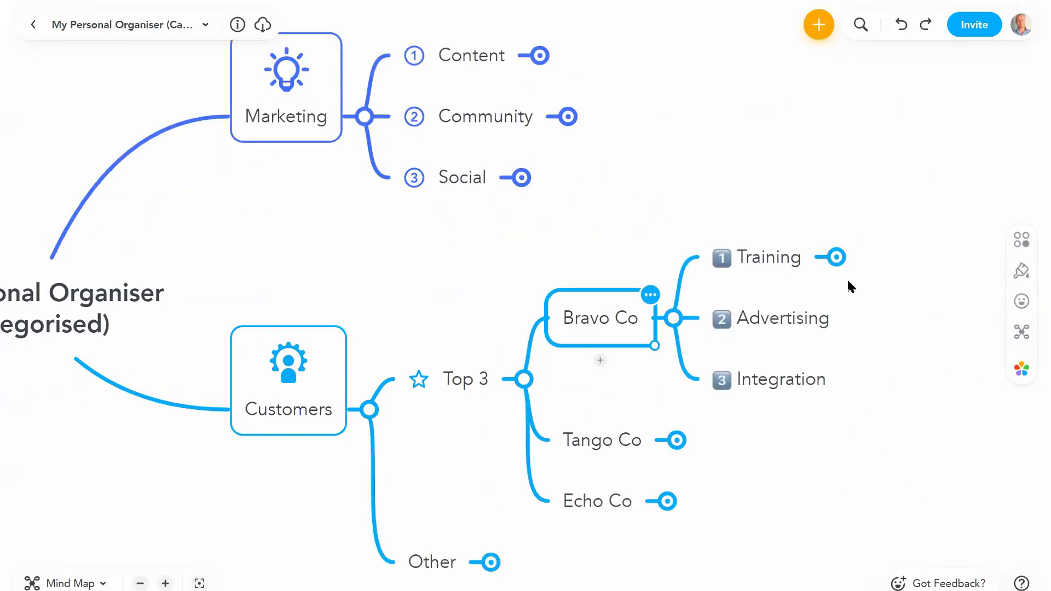
scroll(846, 278, up, 5)
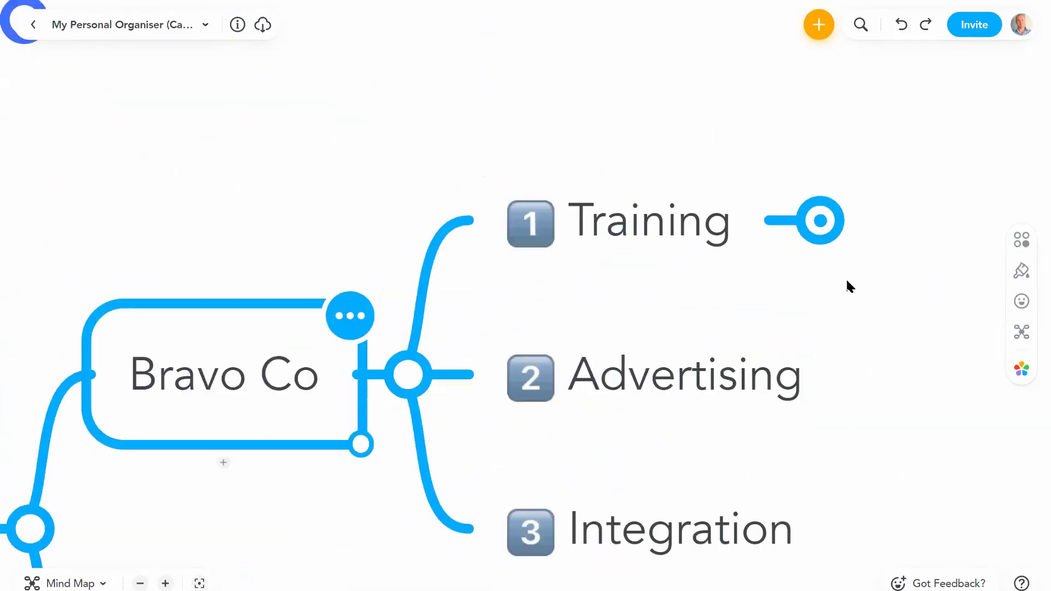
scroll(821, 273, down, 5)
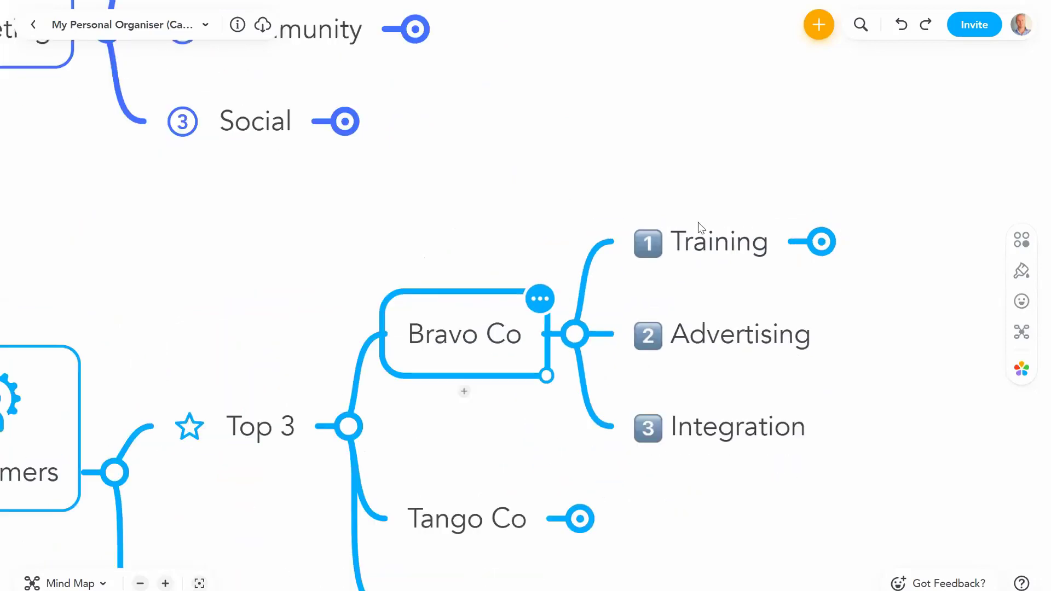
click(698, 223)
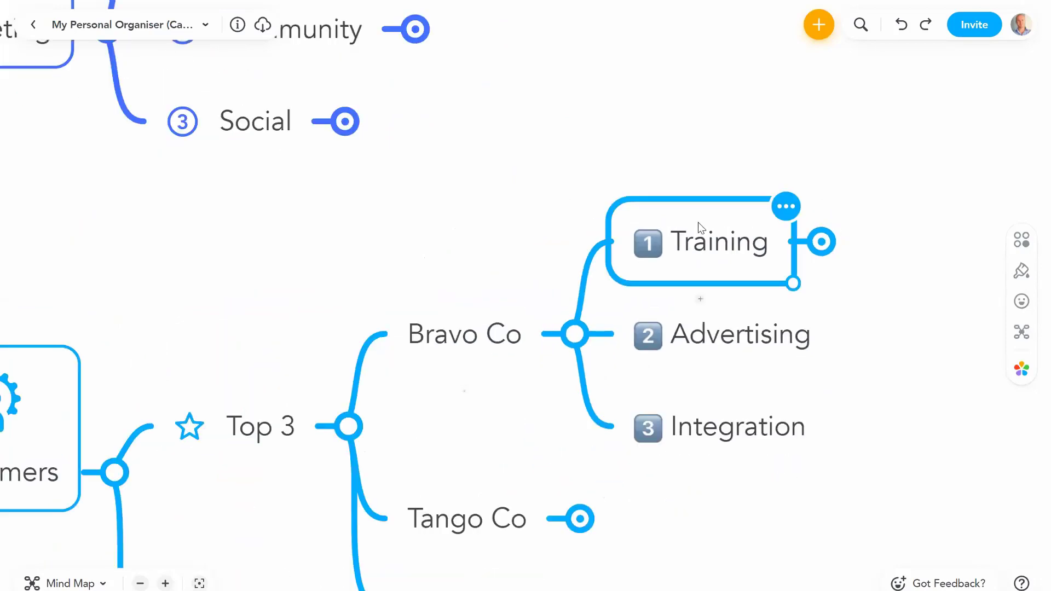
click(718, 337)
click(733, 440)
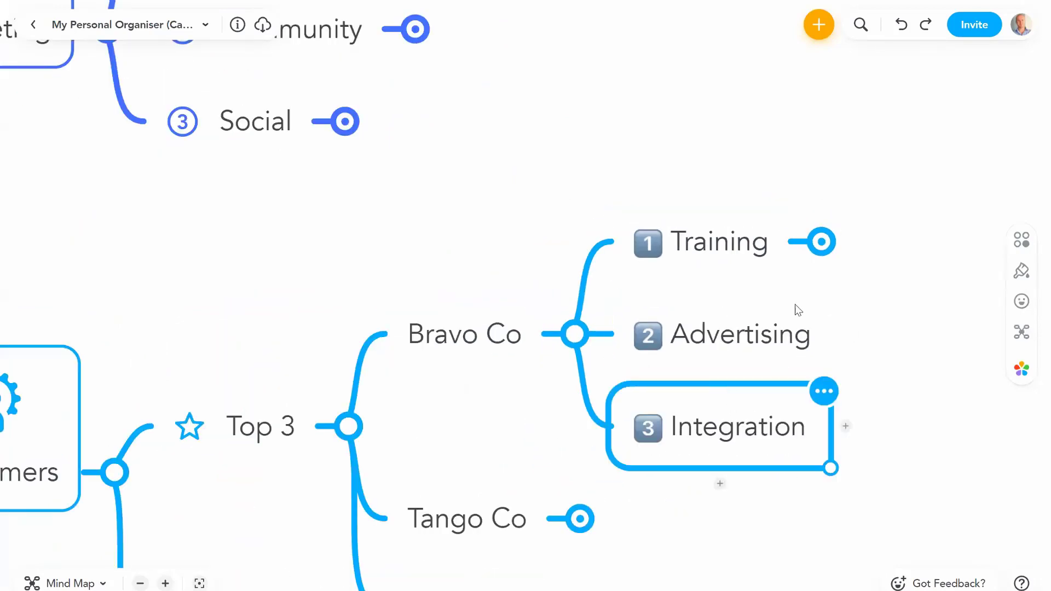
Step: Unfold Training and Planning to inspect their subtopics, then collapse Training and Bravo Co again
click(821, 242)
click(736, 249)
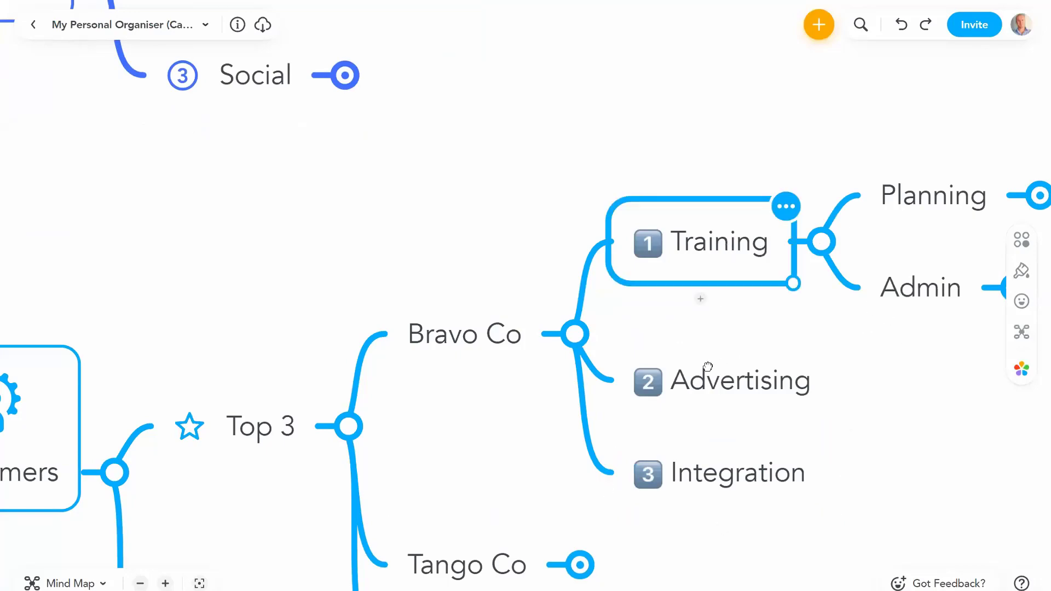
click(860, 233)
click(859, 232)
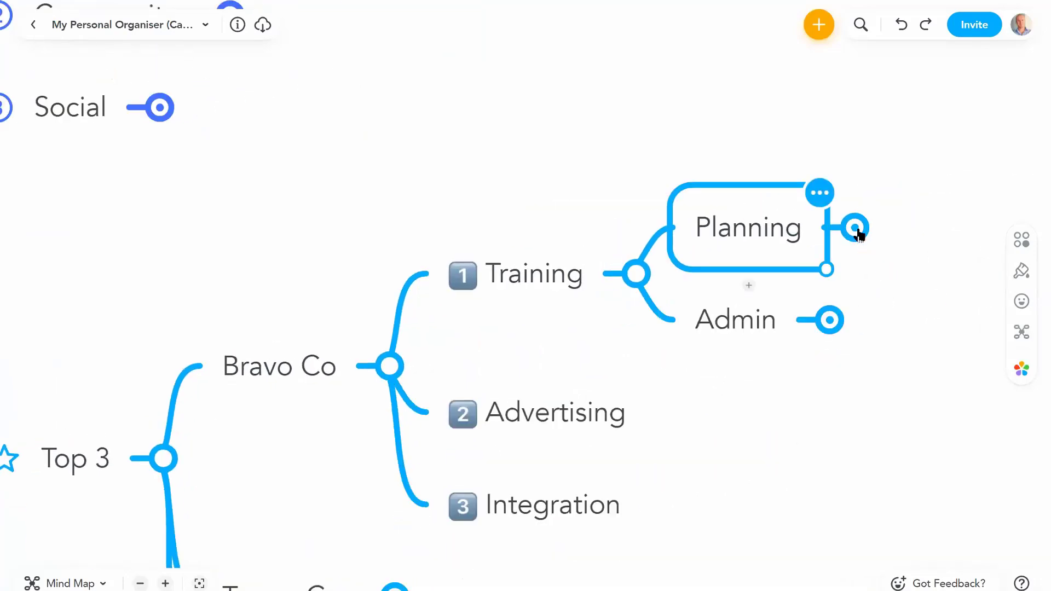
click(646, 276)
click(390, 365)
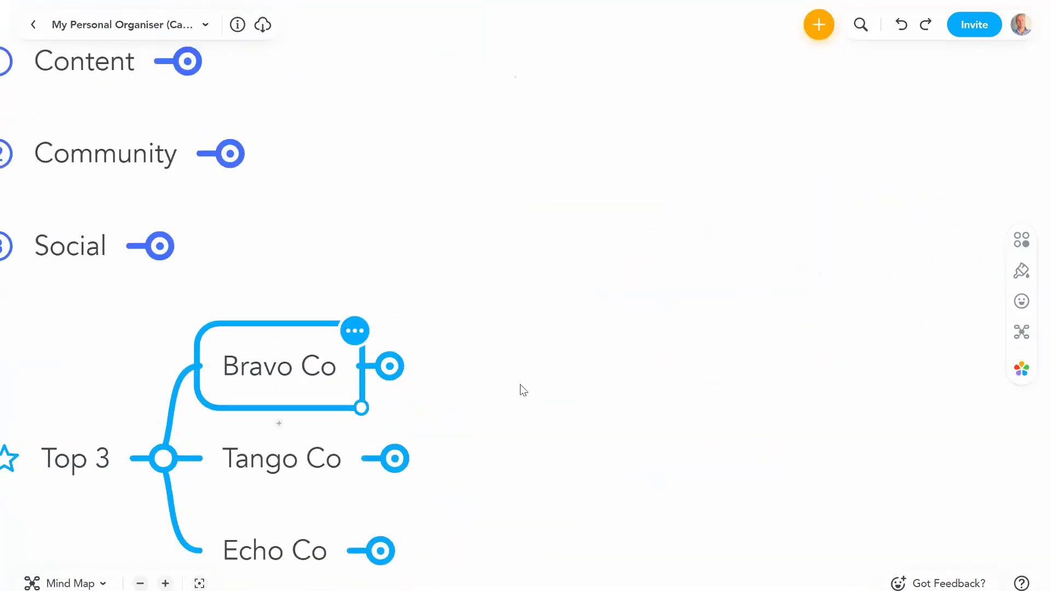
Step: Collapse the customers under Top 3 and zoom out to see the full map
click(538, 383)
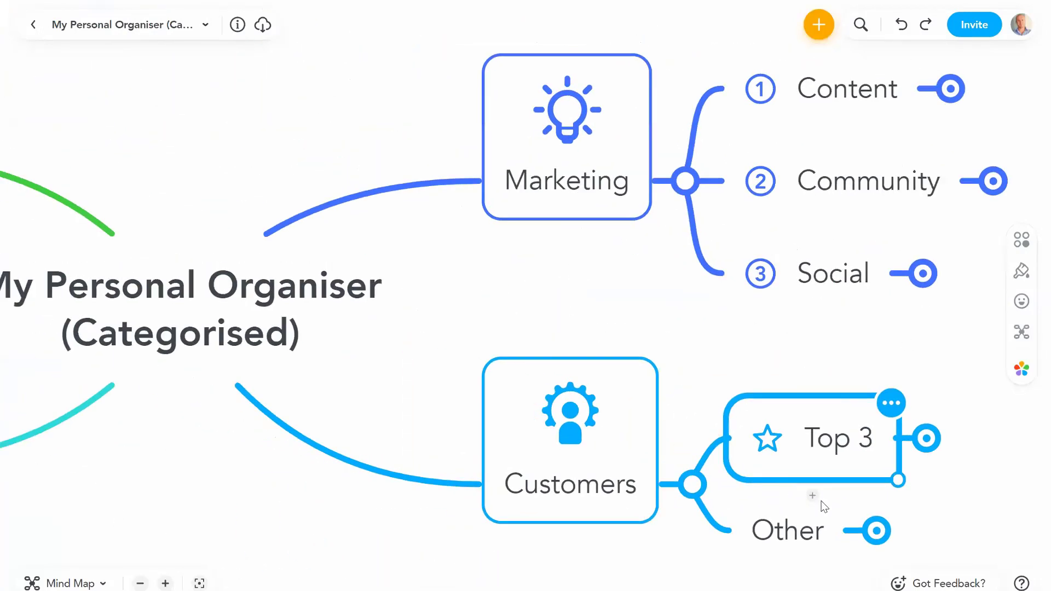
click(140, 583)
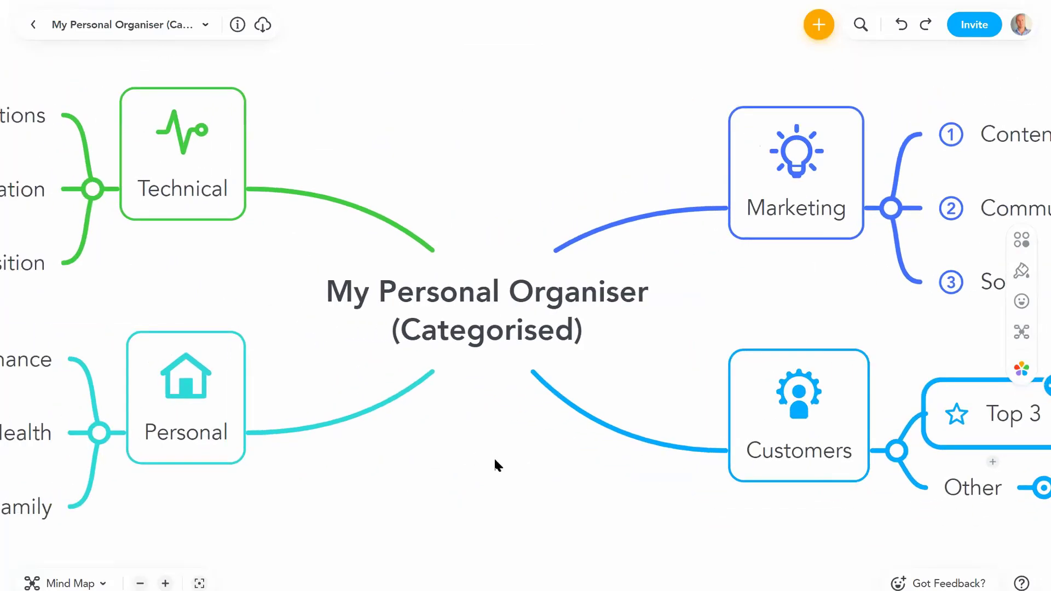
click(141, 582)
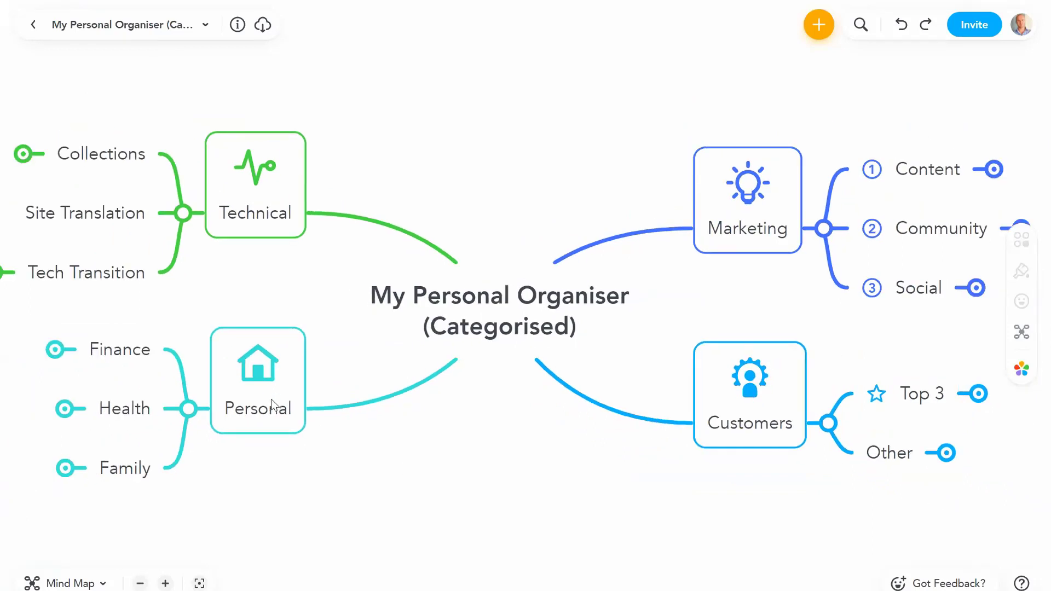
Step: Collapse the Icons, Features and Prioritise branches and select Intro's Eisenhower quote
click(260, 408)
click(476, 446)
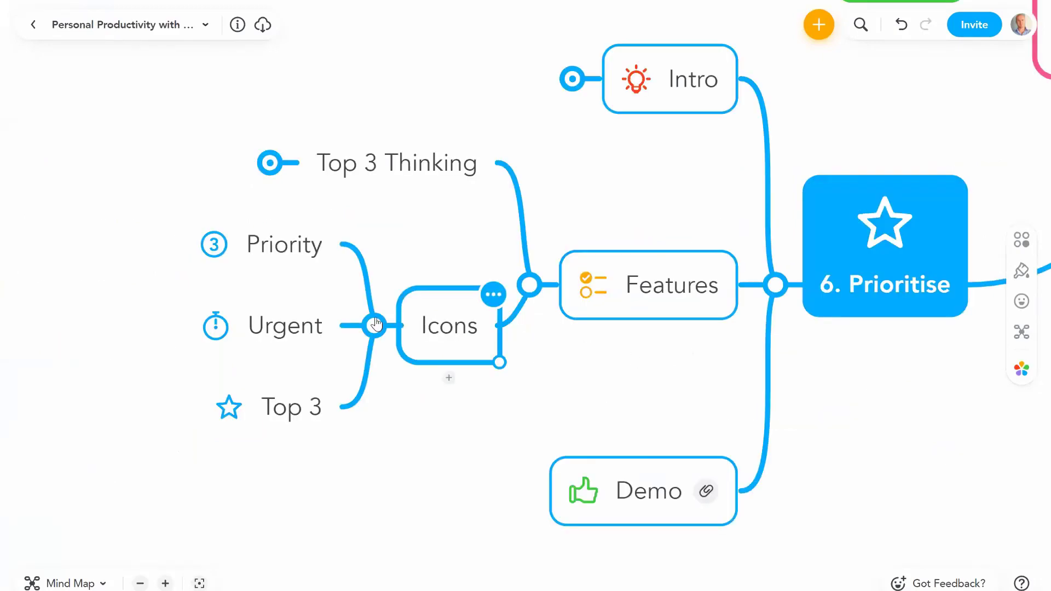
click(373, 324)
click(534, 290)
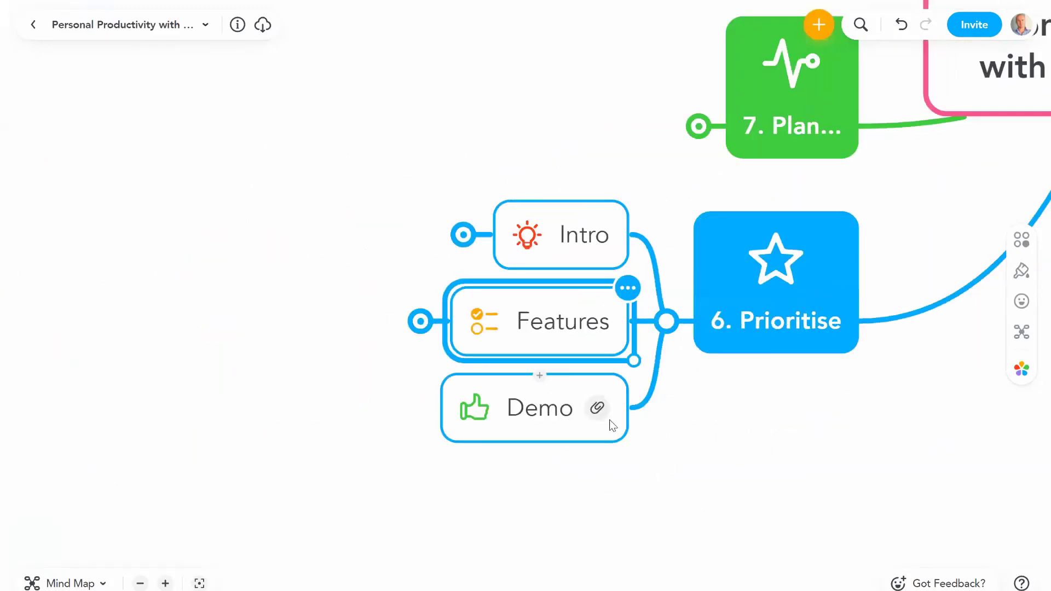
click(544, 357)
click(535, 244)
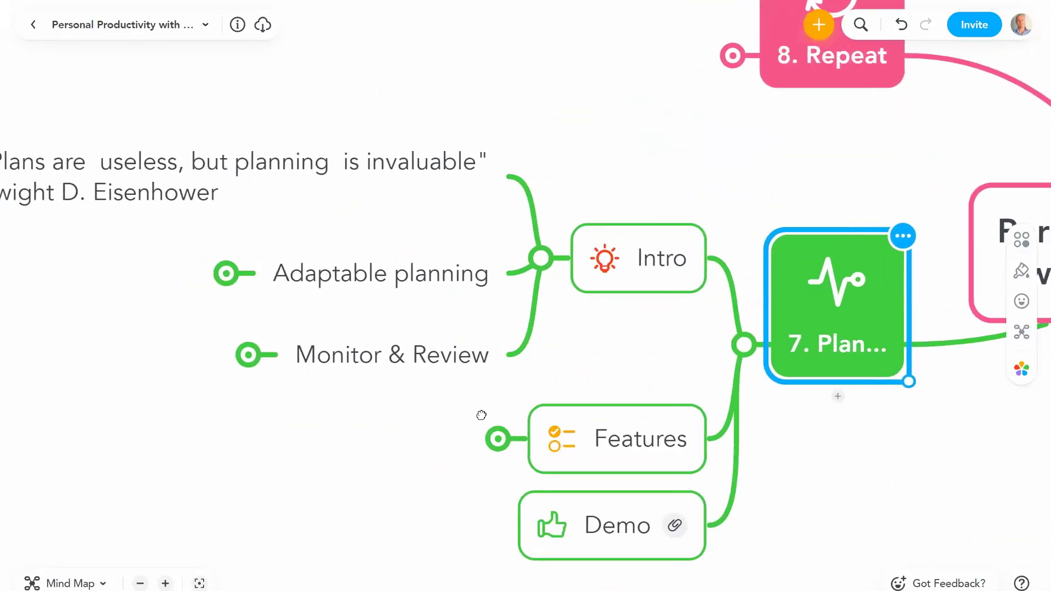
click(433, 146)
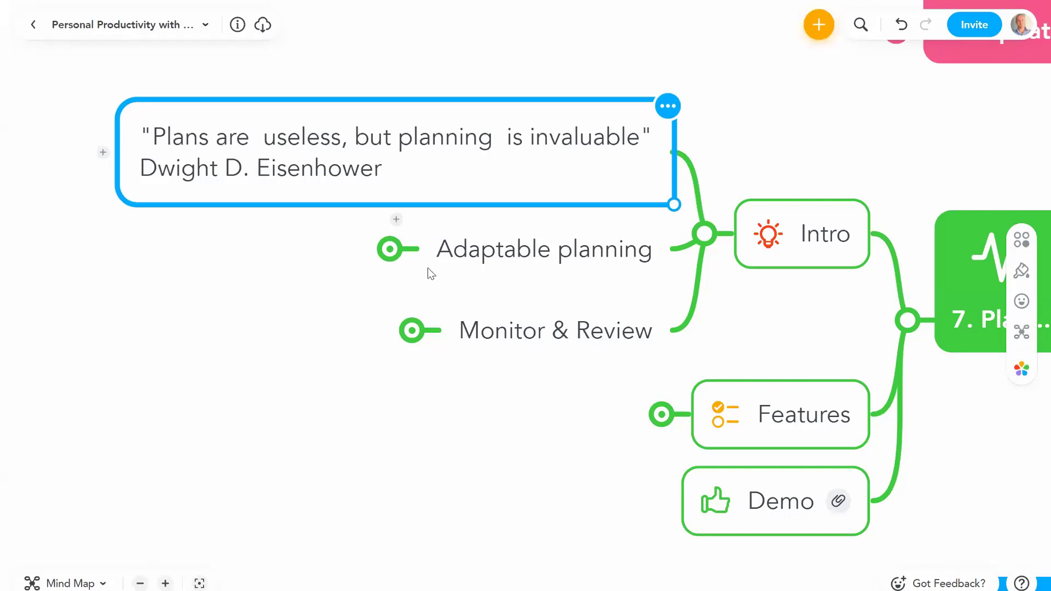
click(517, 258)
click(389, 249)
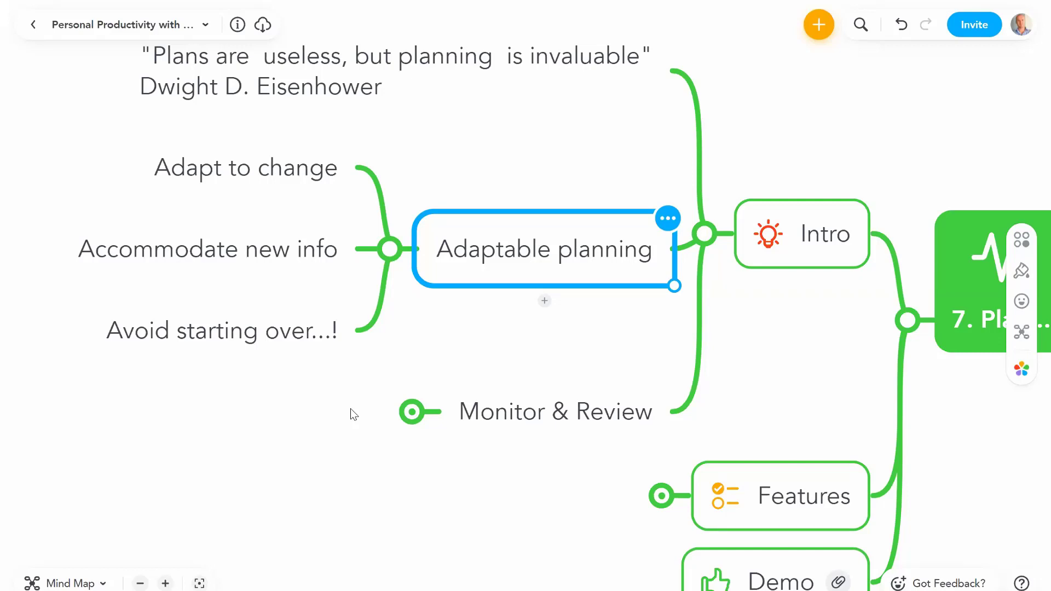
click(390, 249)
click(506, 329)
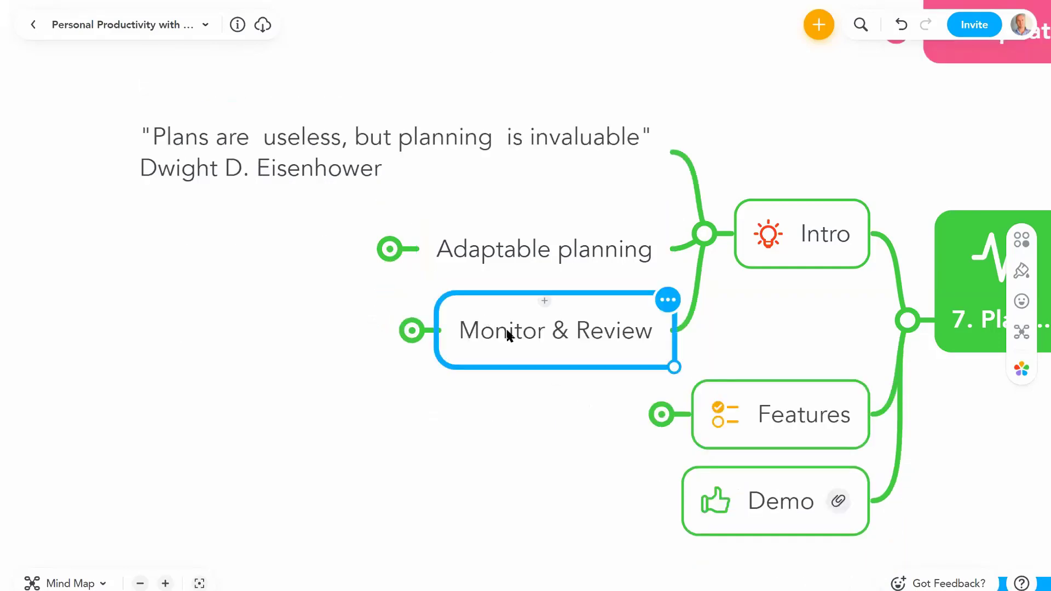
click(412, 332)
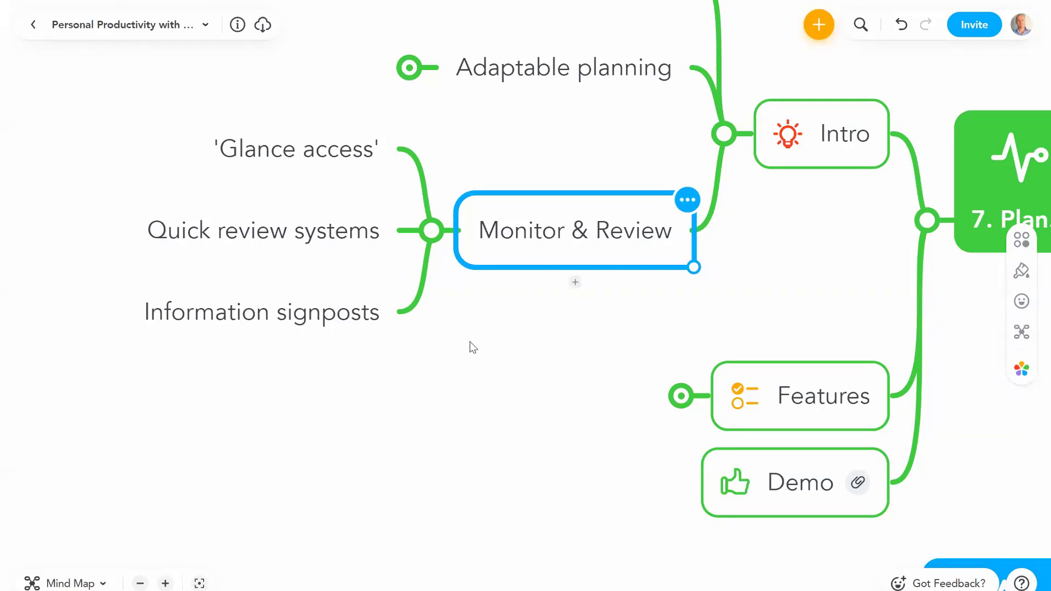
click(289, 138)
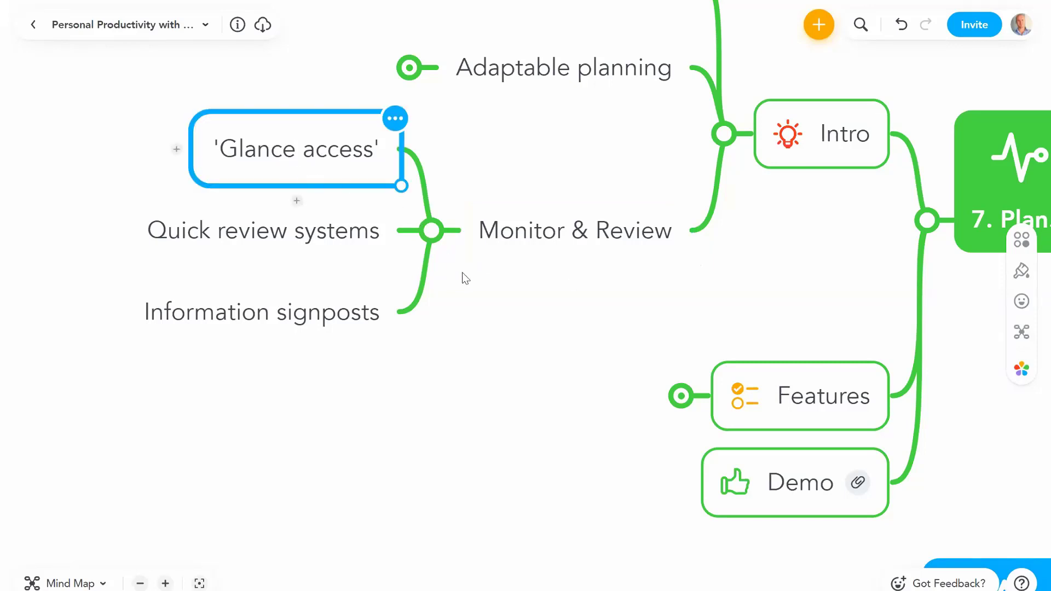
click(309, 243)
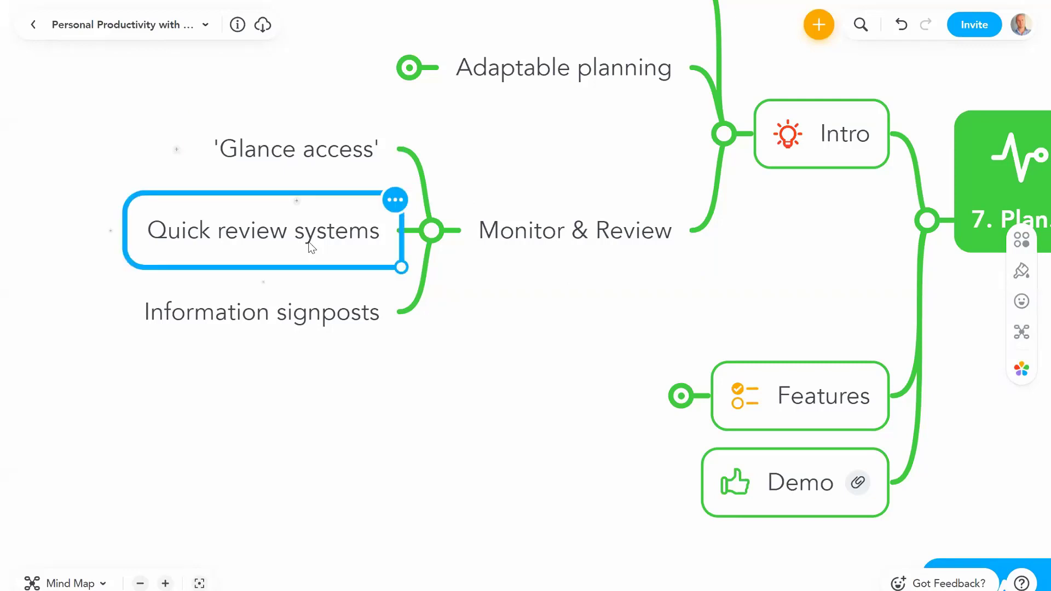
click(335, 316)
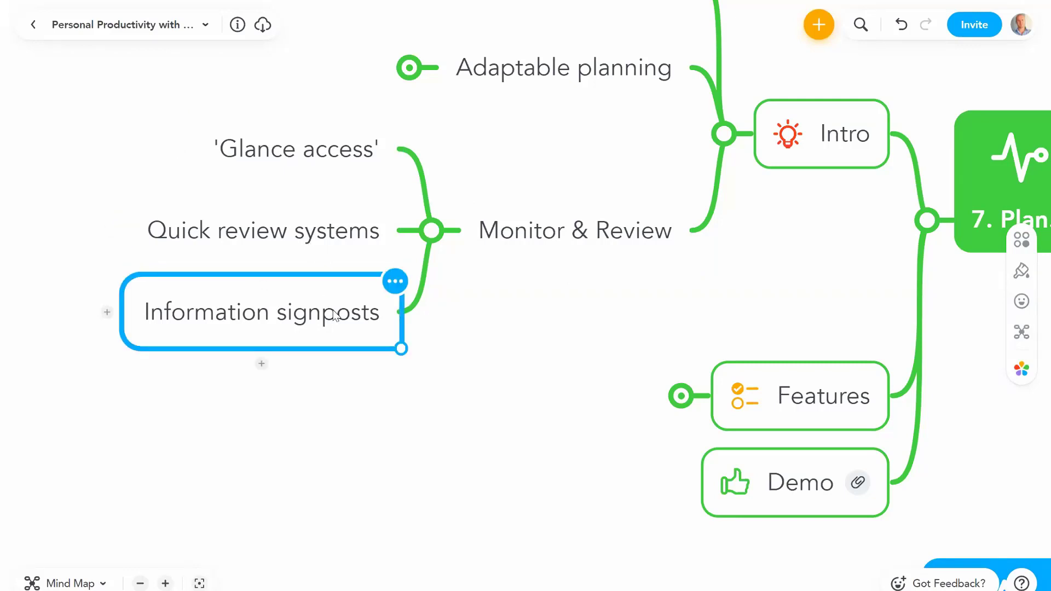
click(432, 231)
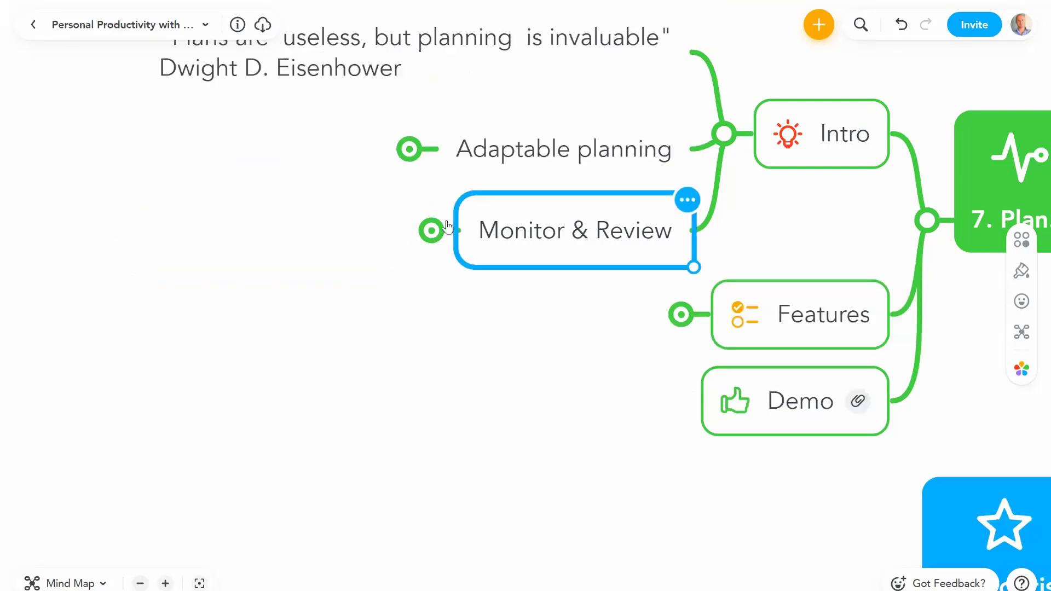
Step: Collapse Intro, expand Features and select the Task completion icons topic
click(731, 137)
click(681, 222)
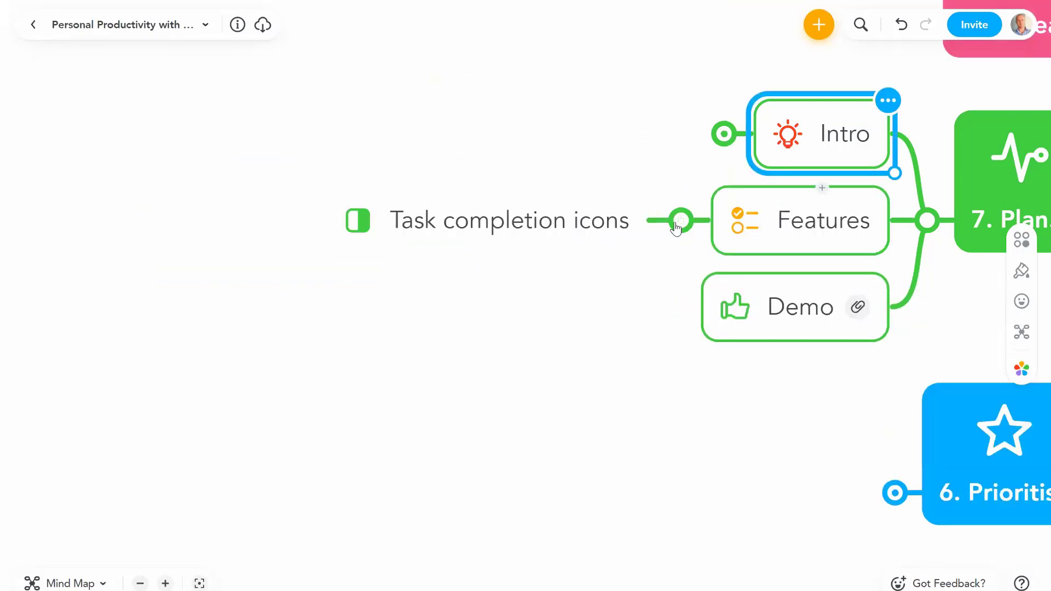
click(454, 239)
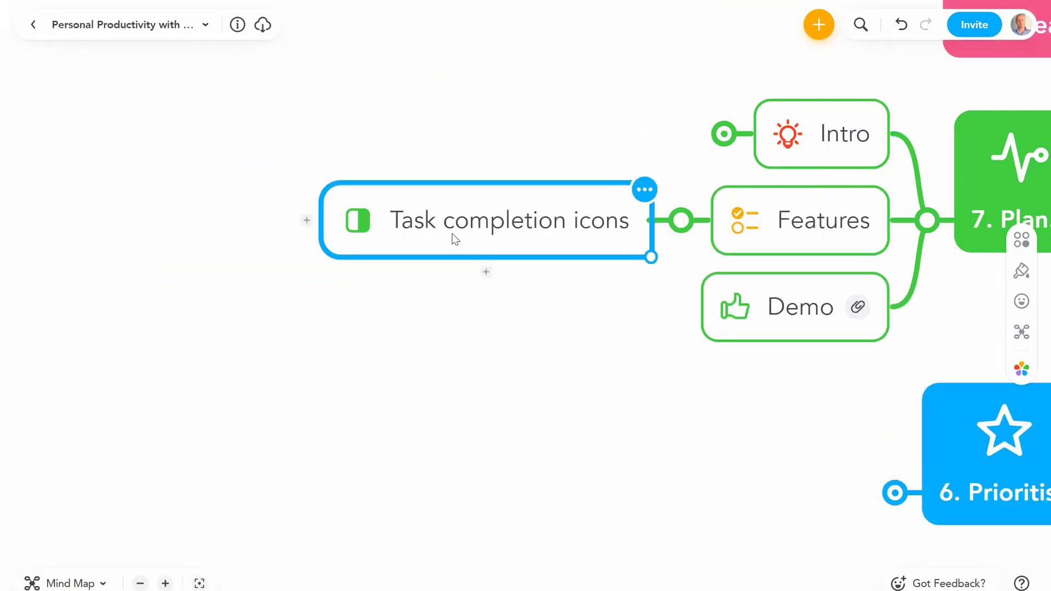
Step: Try the empty, quarter, half and three-quarter completion icons, then settle on the completed checkmark
click(1021, 302)
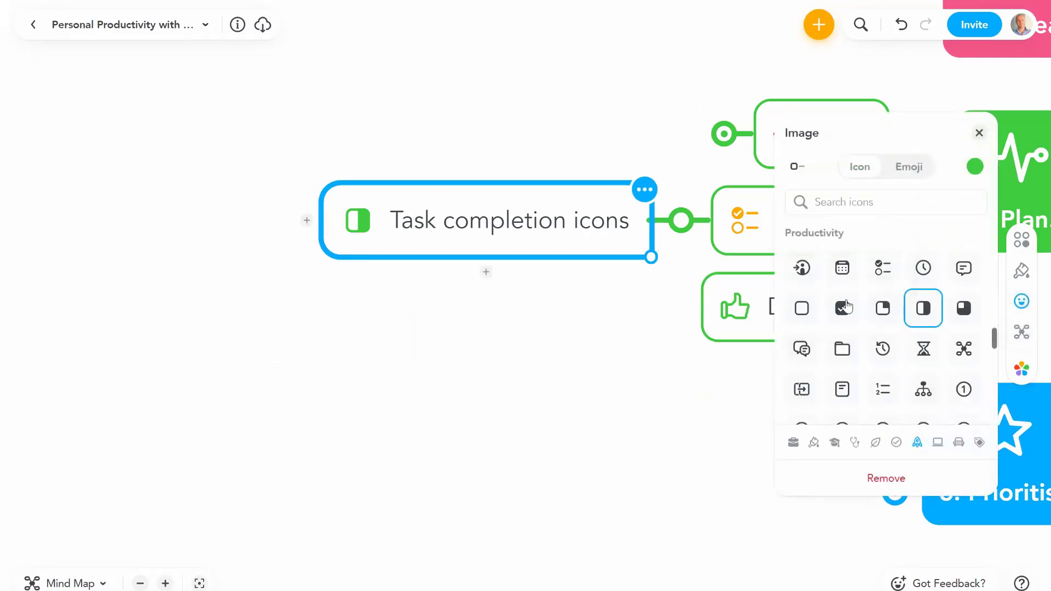
click(802, 313)
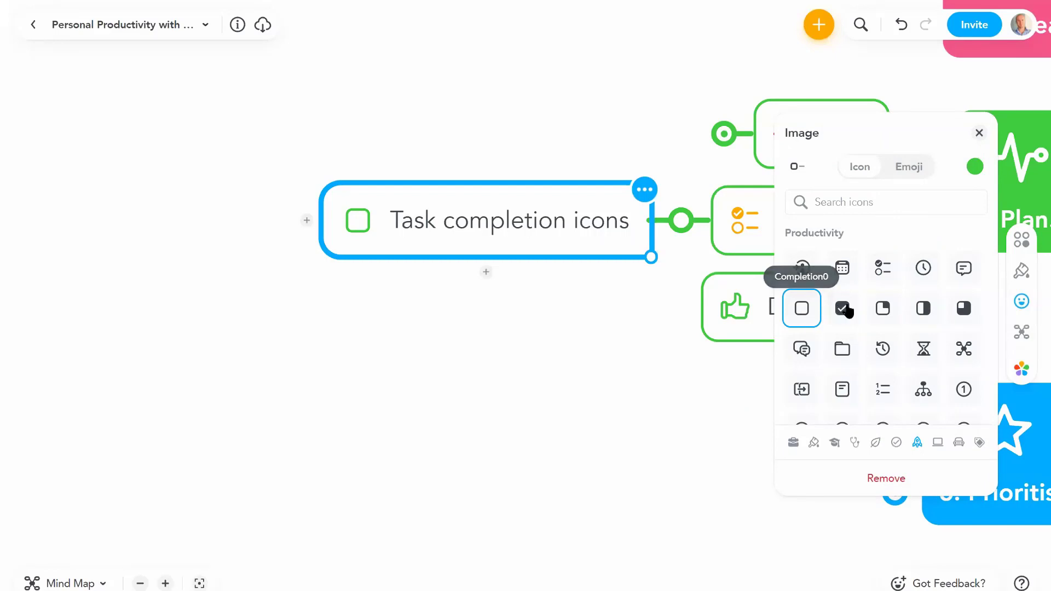
click(884, 311)
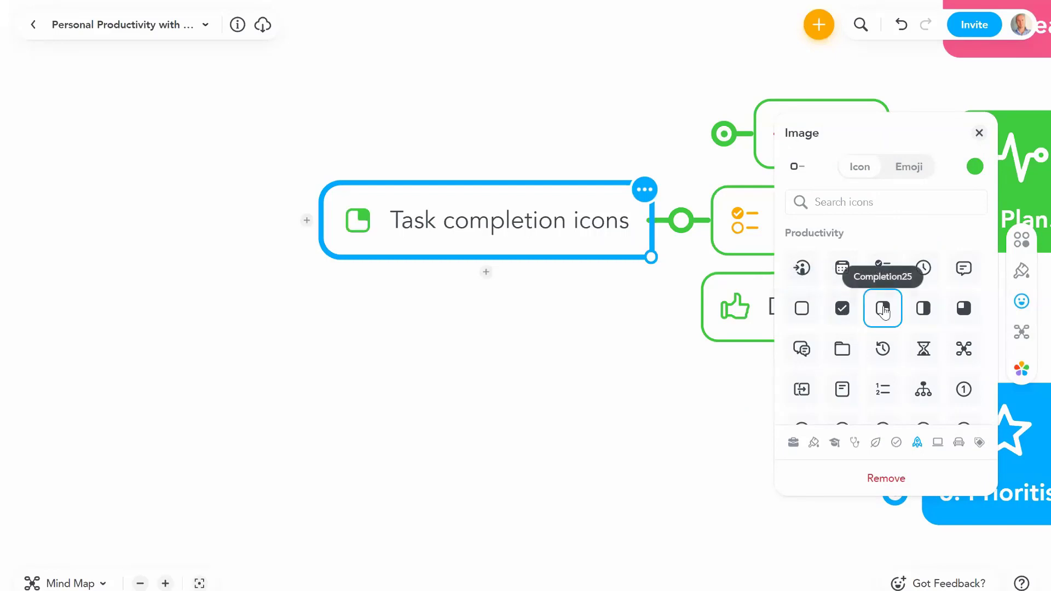
click(930, 316)
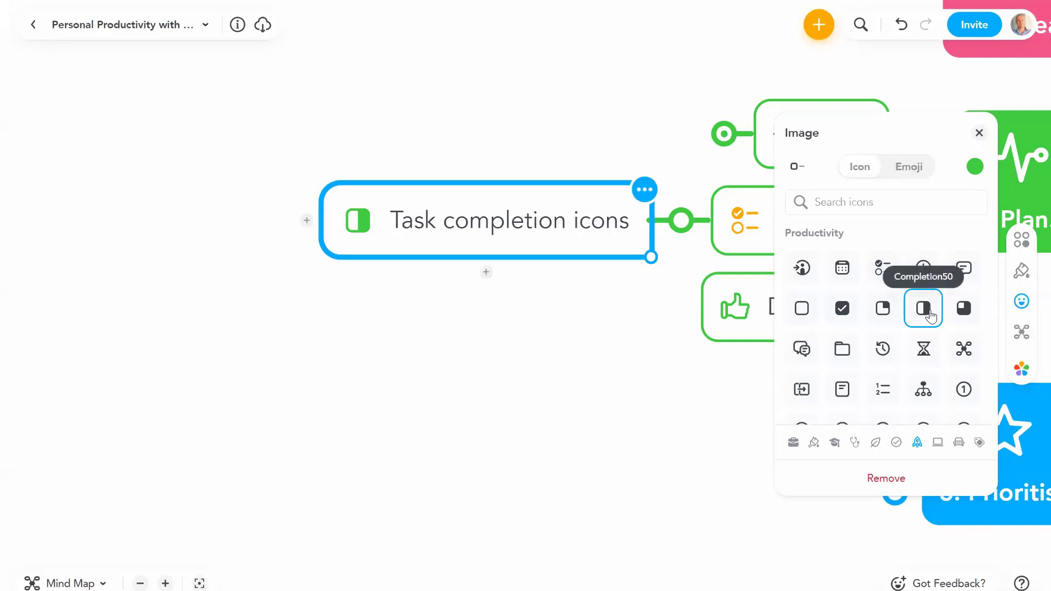
click(963, 311)
click(841, 310)
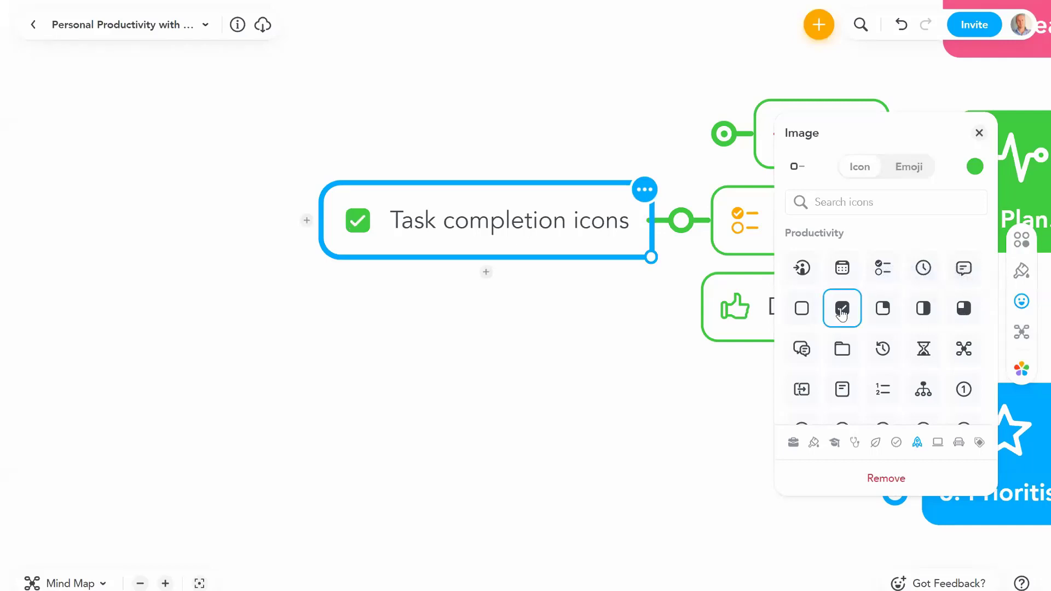
click(979, 137)
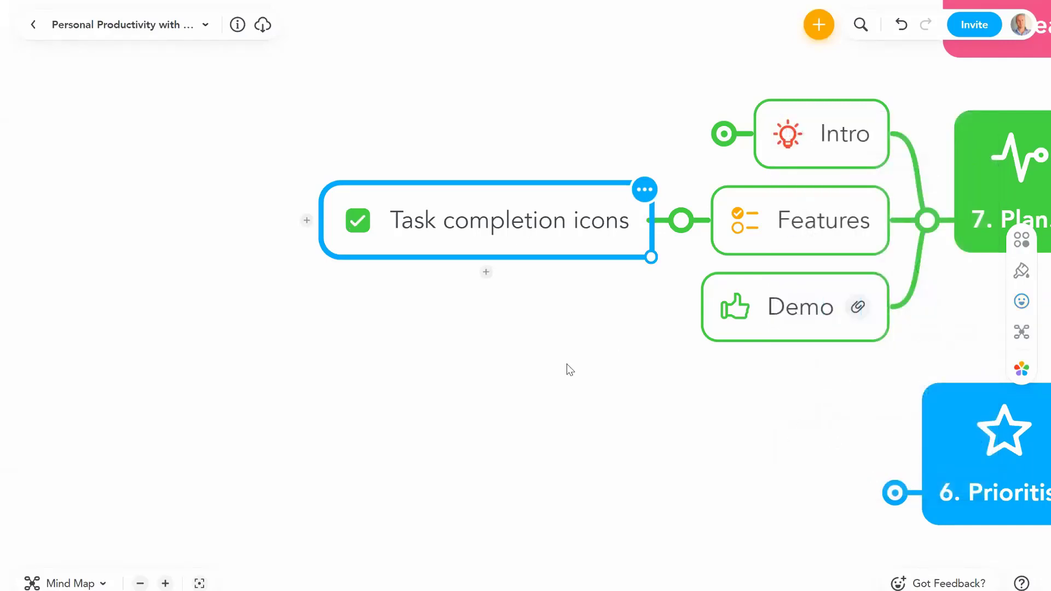
click(566, 364)
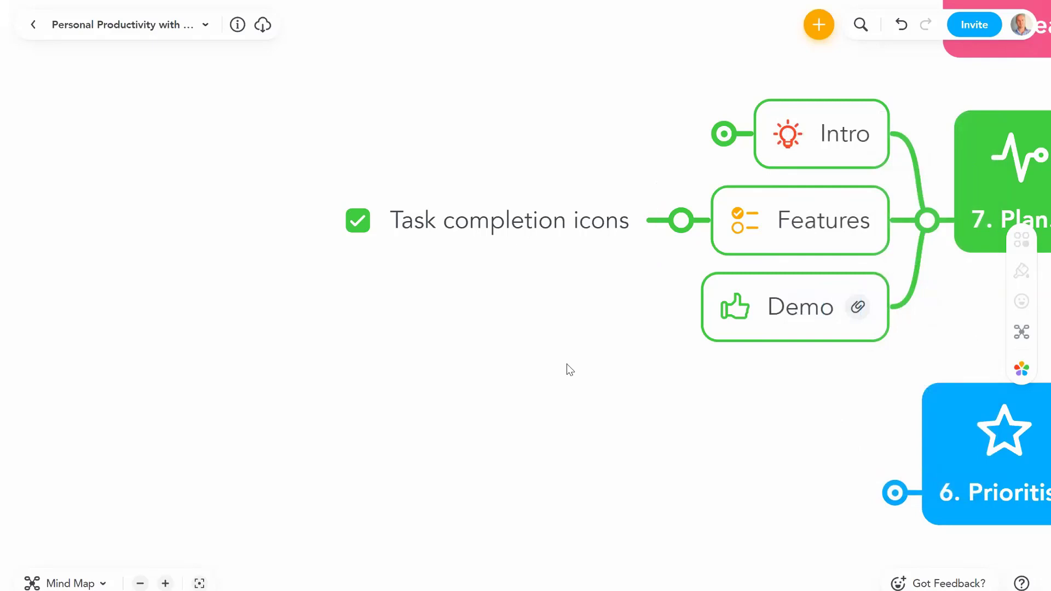
Step: Expand Top 3, Bravo Co, Training, Planning and Admin to reveal Bravo Co's tasks
drag(657, 343, 481, 338)
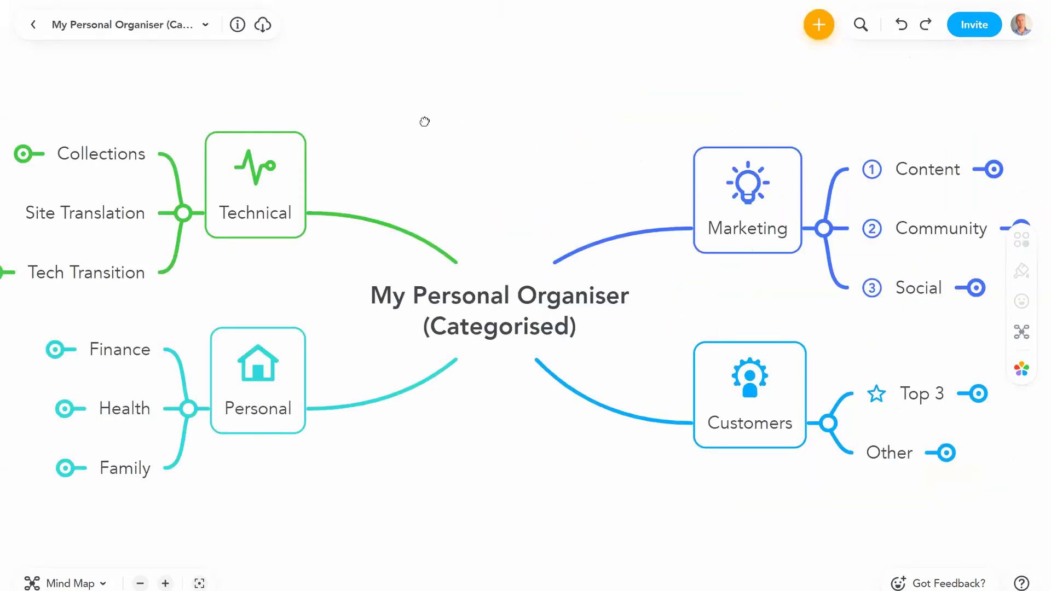
click(922, 394)
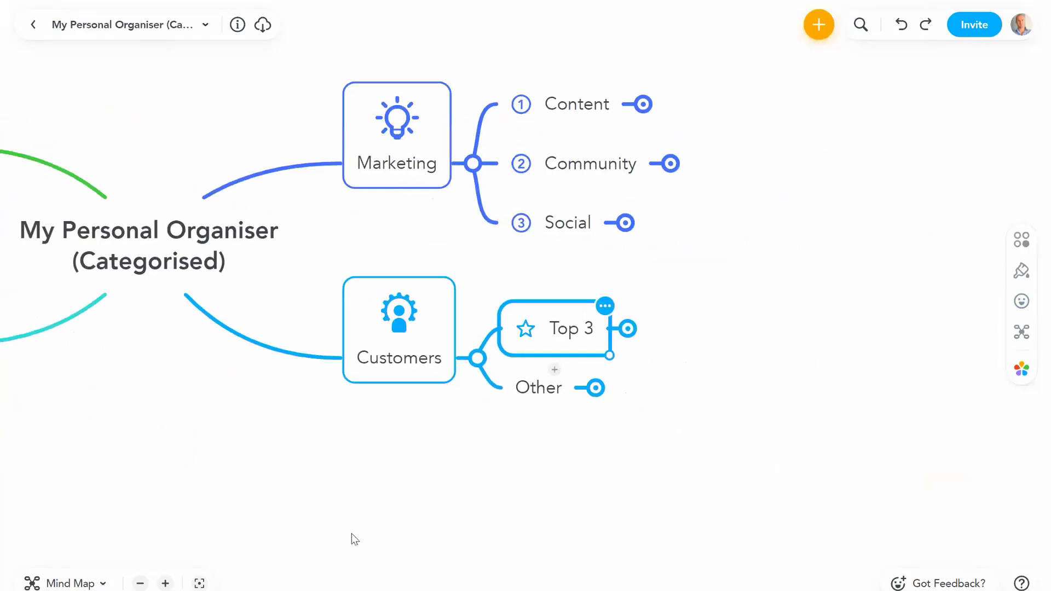
click(165, 583)
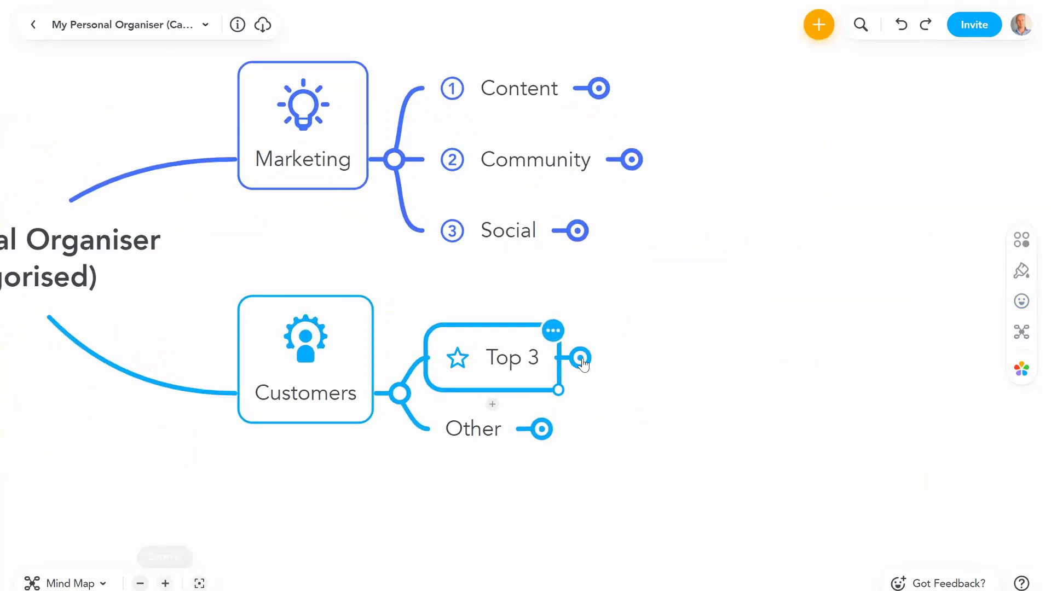
click(576, 361)
click(673, 272)
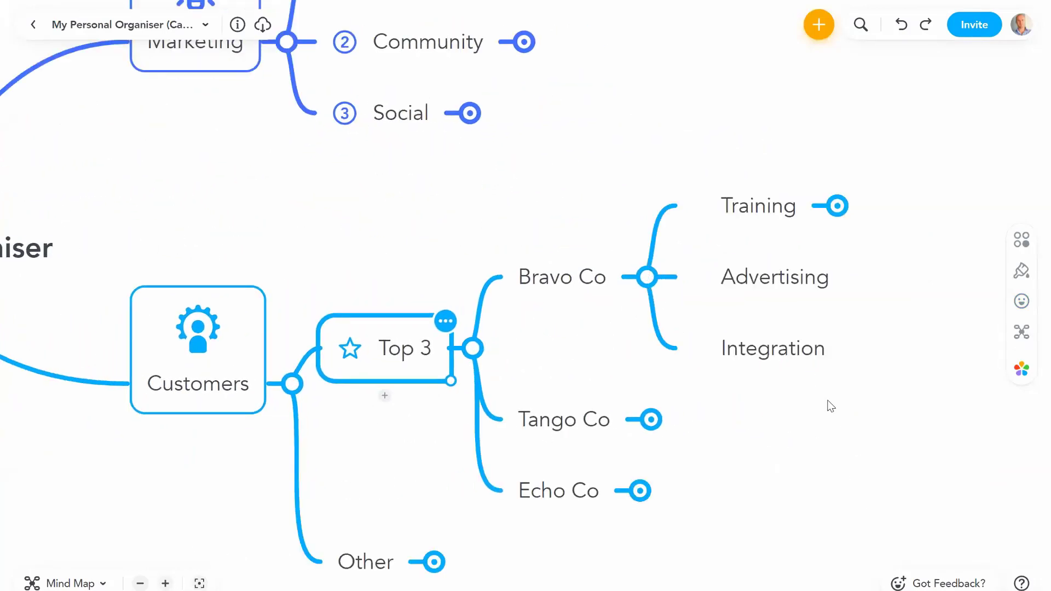
click(727, 215)
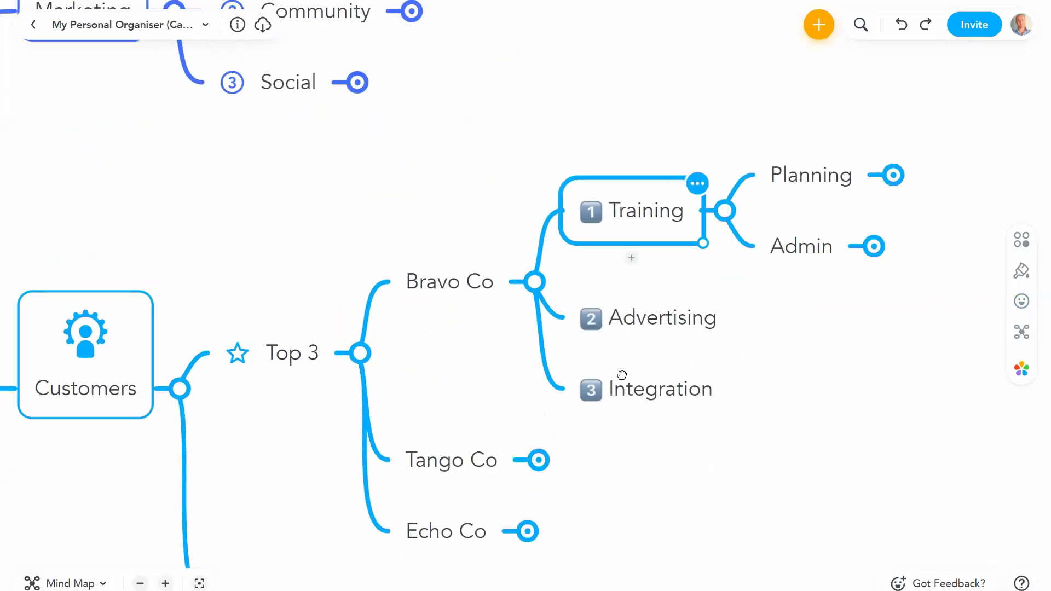
click(685, 214)
click(668, 321)
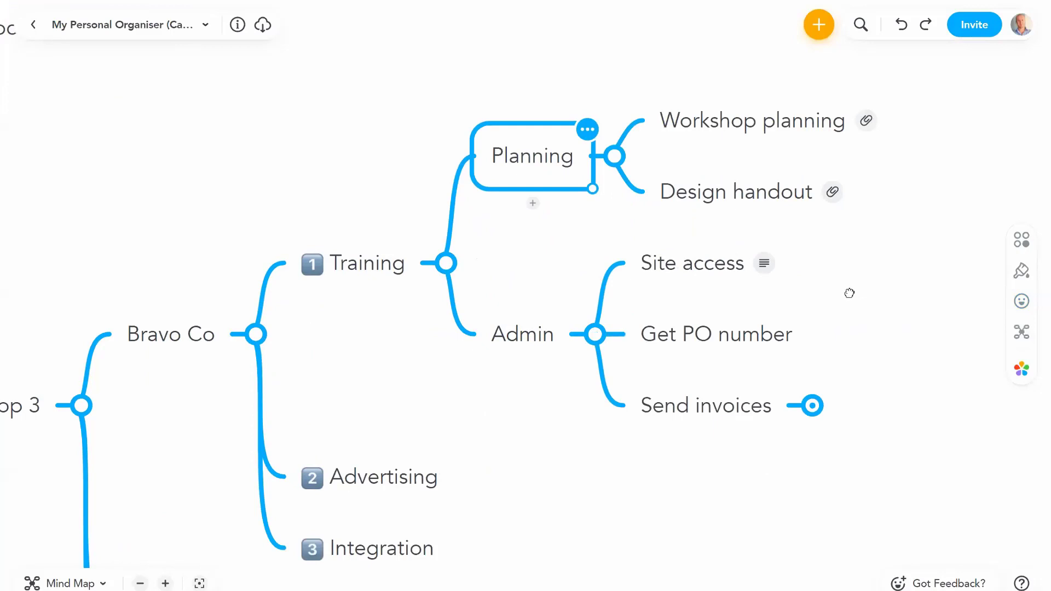
Step: View and close the link attachment on the Workshop planning task
click(686, 174)
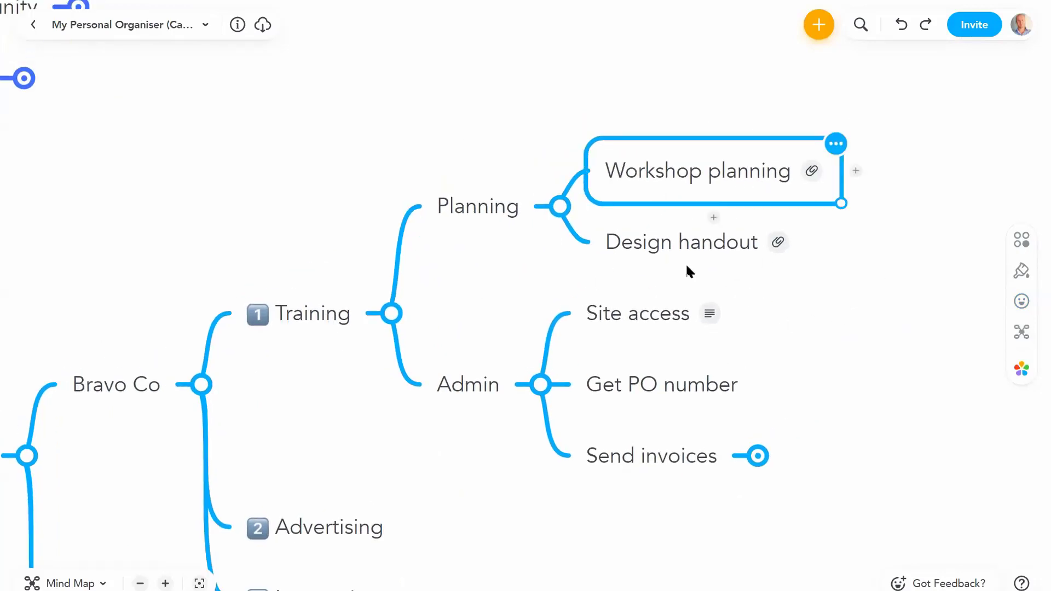
click(812, 171)
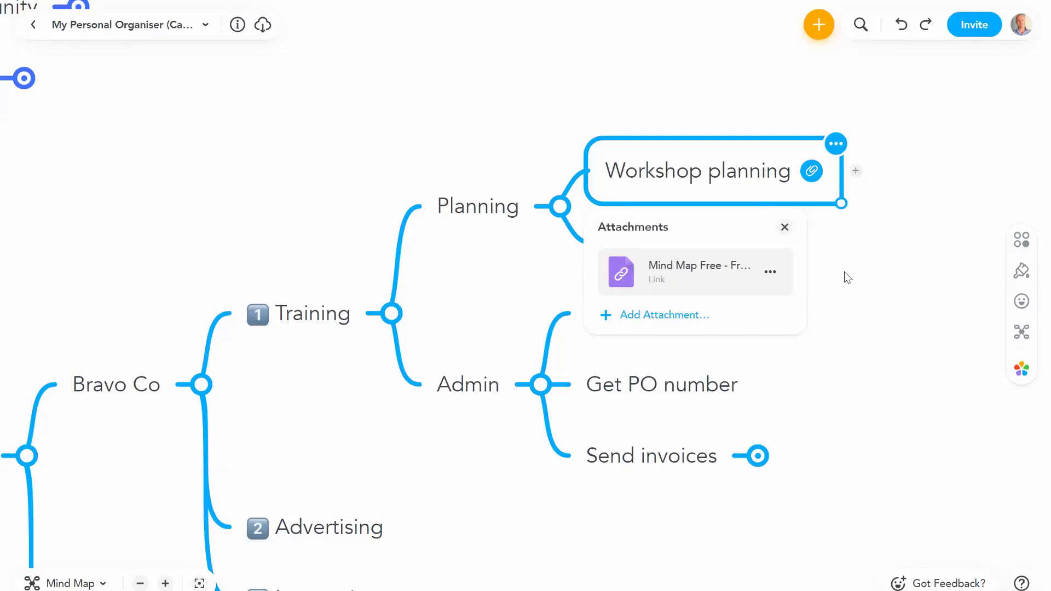
click(784, 226)
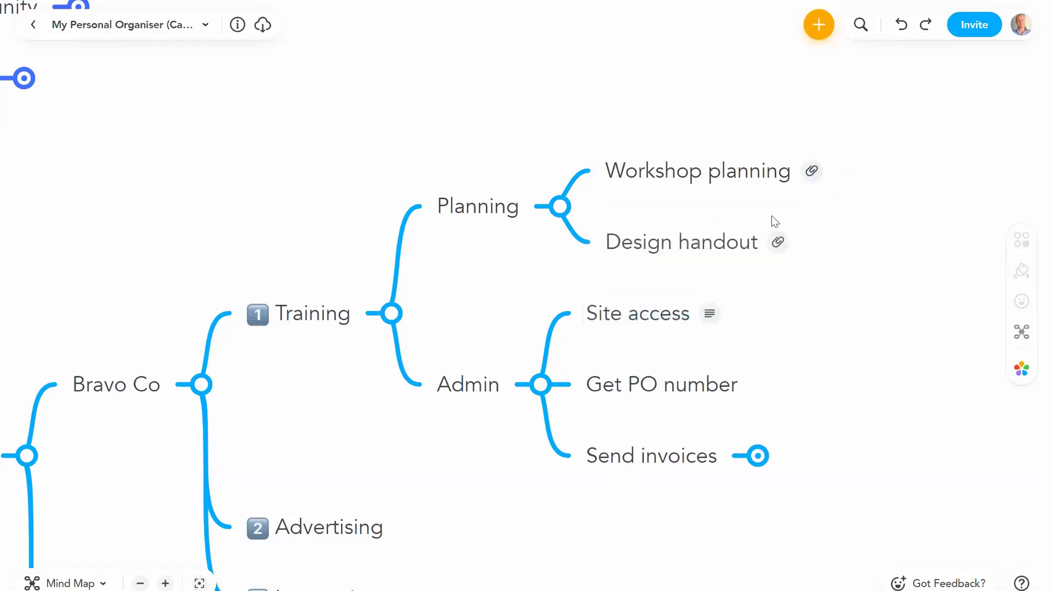
click(715, 190)
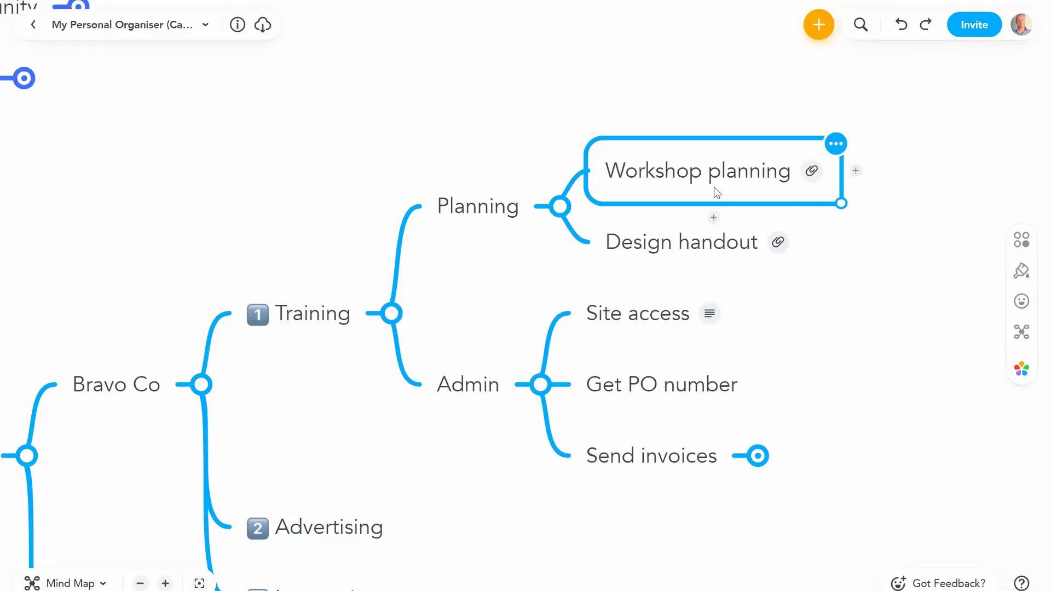
Step: Mark Workshop planning half complete and Design handout a quarter complete with Completion icons
click(1021, 301)
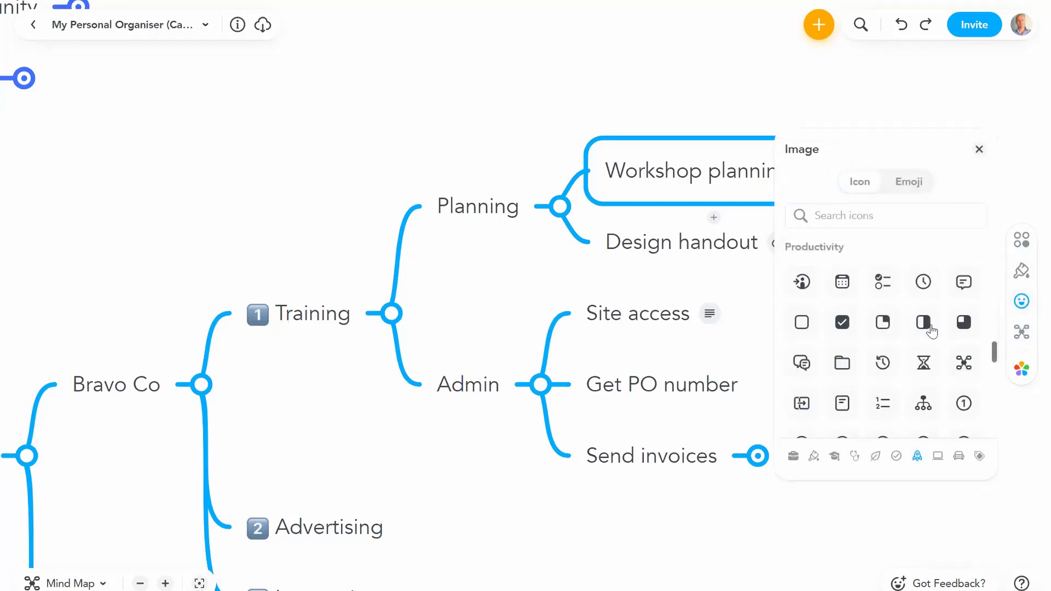
click(928, 326)
drag(481, 264, 333, 270)
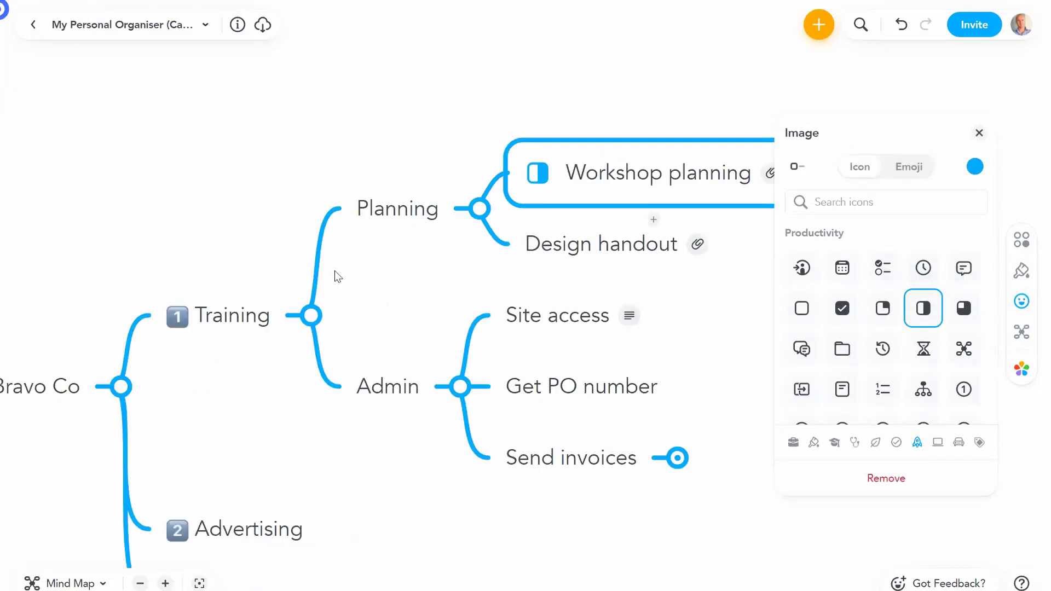
click(512, 257)
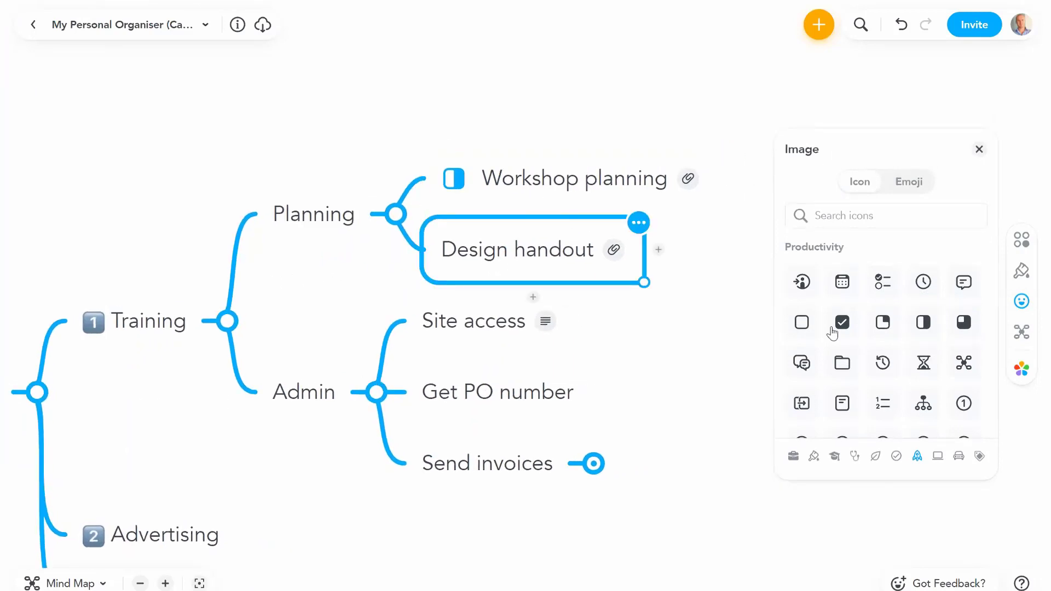
click(874, 329)
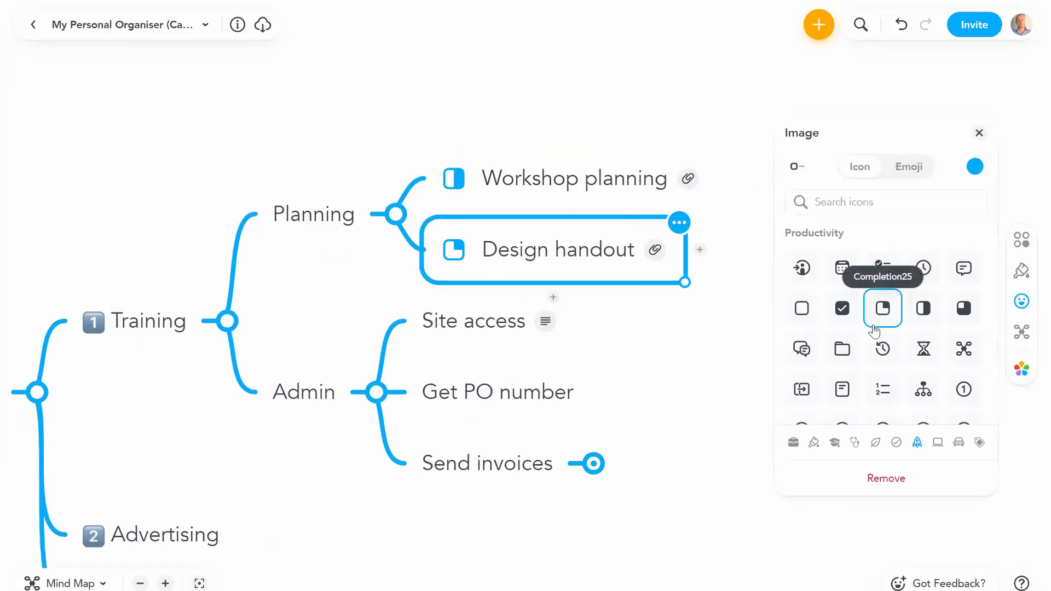
click(681, 336)
Step: Expand Send invoices to reveal its invoices, panning around the Bravo Co branch
click(613, 364)
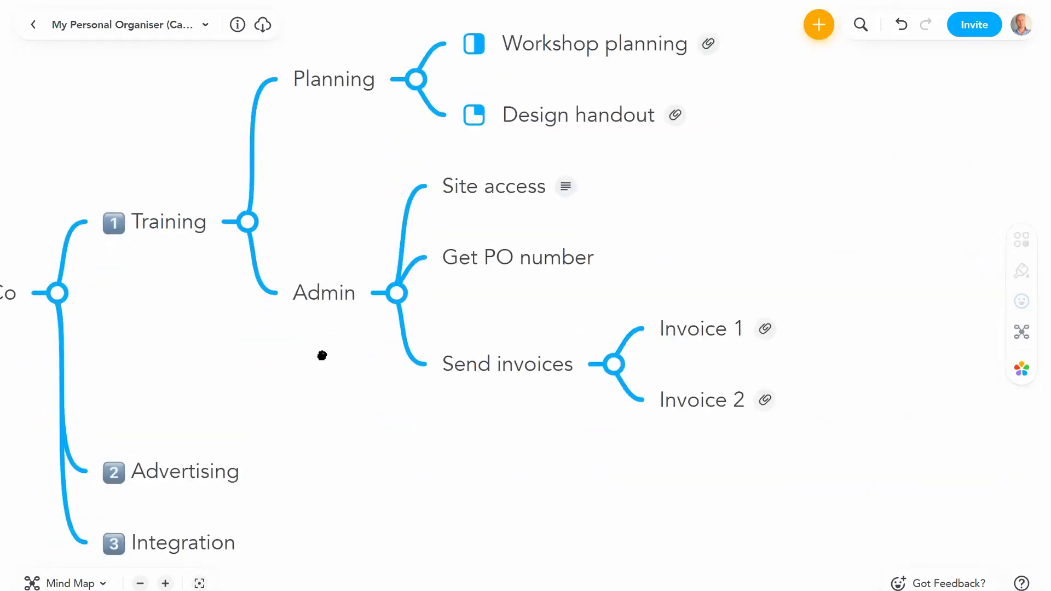
drag(321, 356, 534, 367)
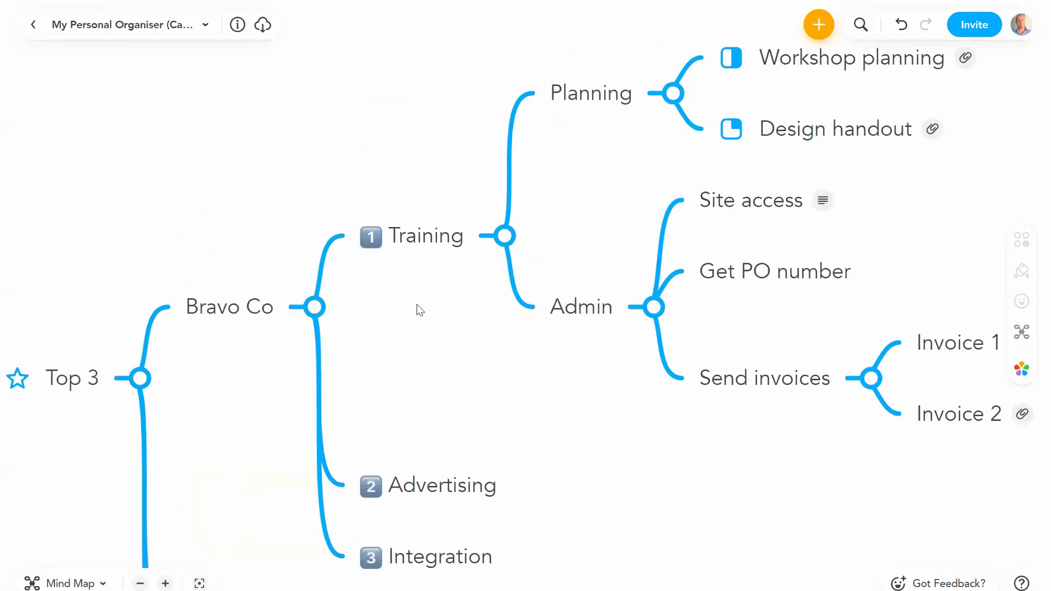
click(381, 311)
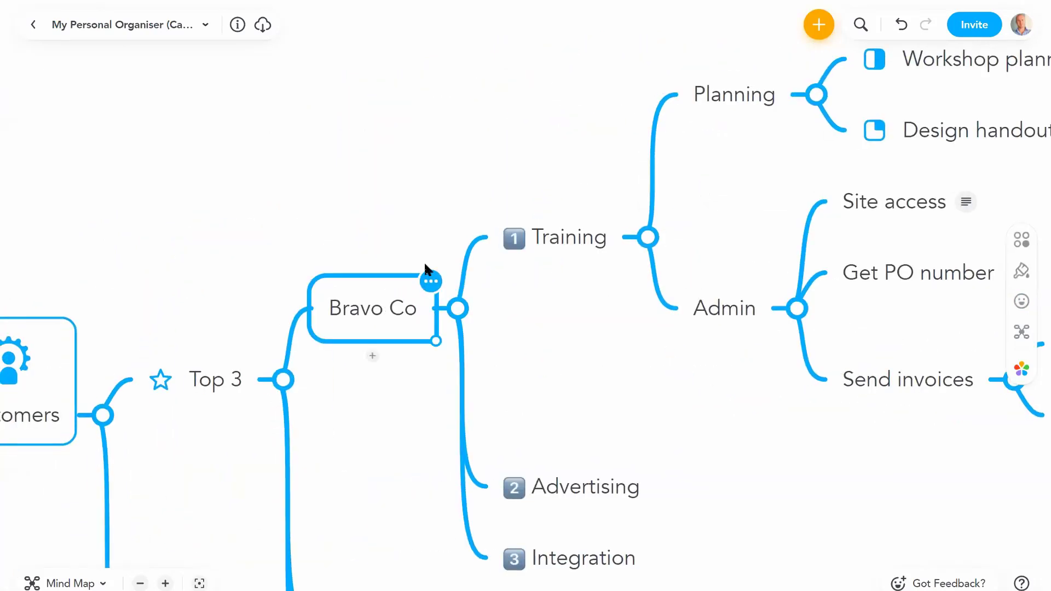
drag(537, 324, 372, 353)
scroll(372, 354, right, 8)
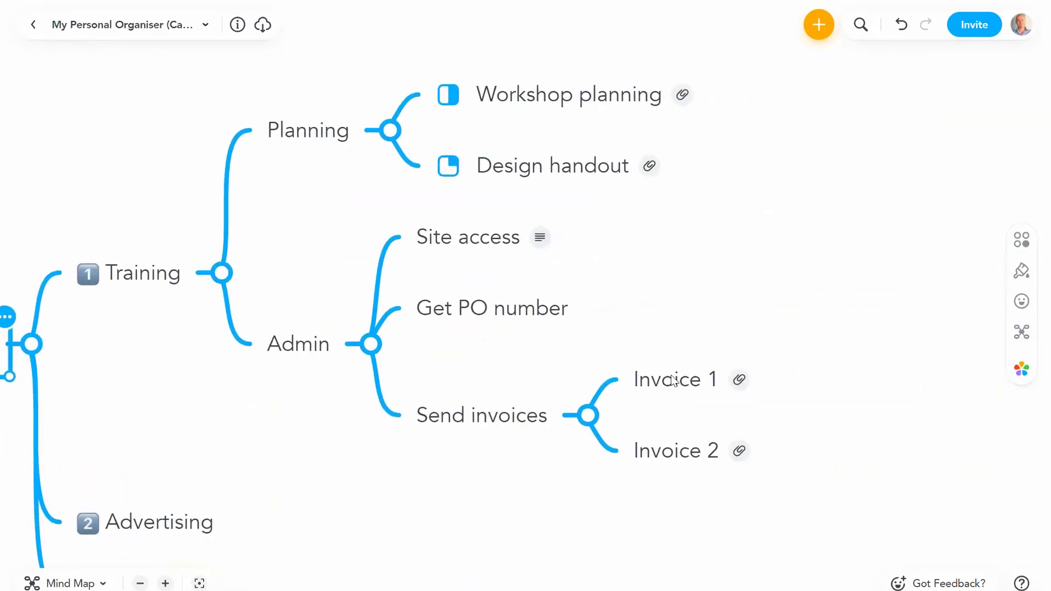
Step: Select Invoice 1 on its own and bring up its styling options
click(671, 379)
shift+click(673, 451)
shift+click(476, 308)
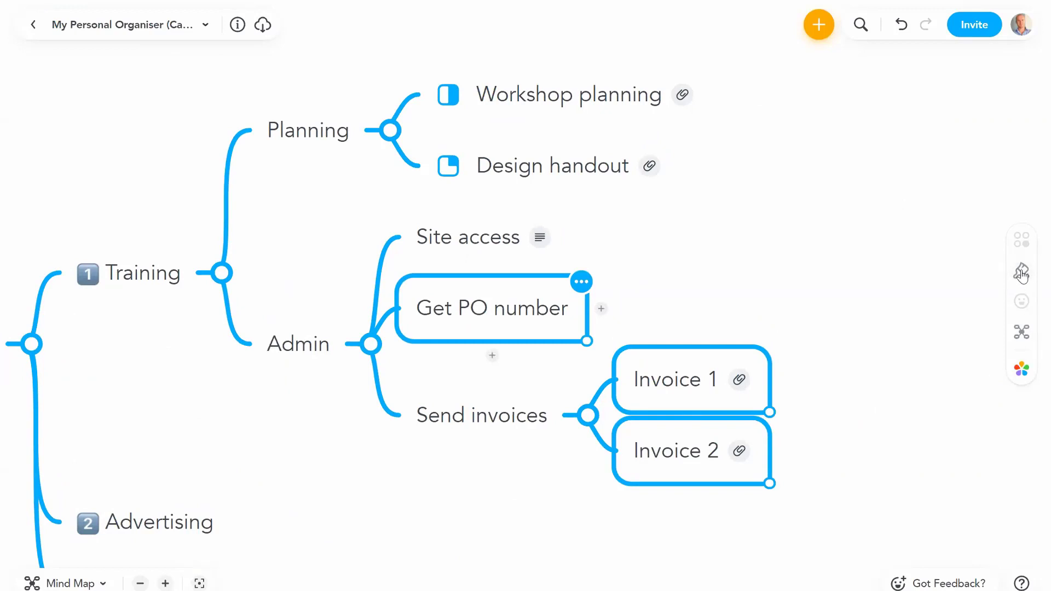
click(810, 302)
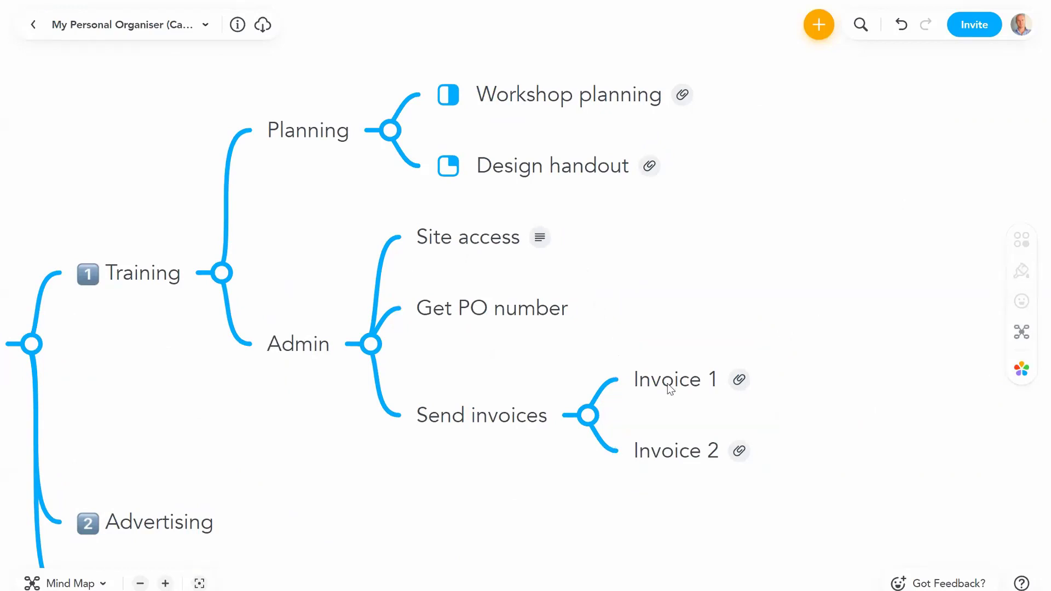
click(669, 383)
click(1019, 272)
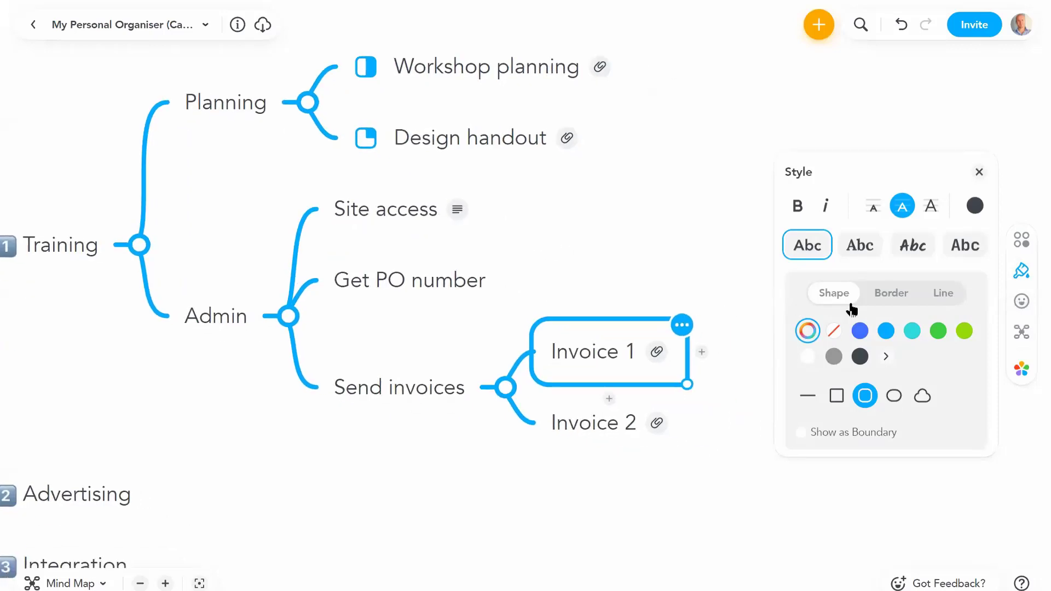
Step: Give Invoice 1 and Get PO number empty checkbox icons
click(1021, 301)
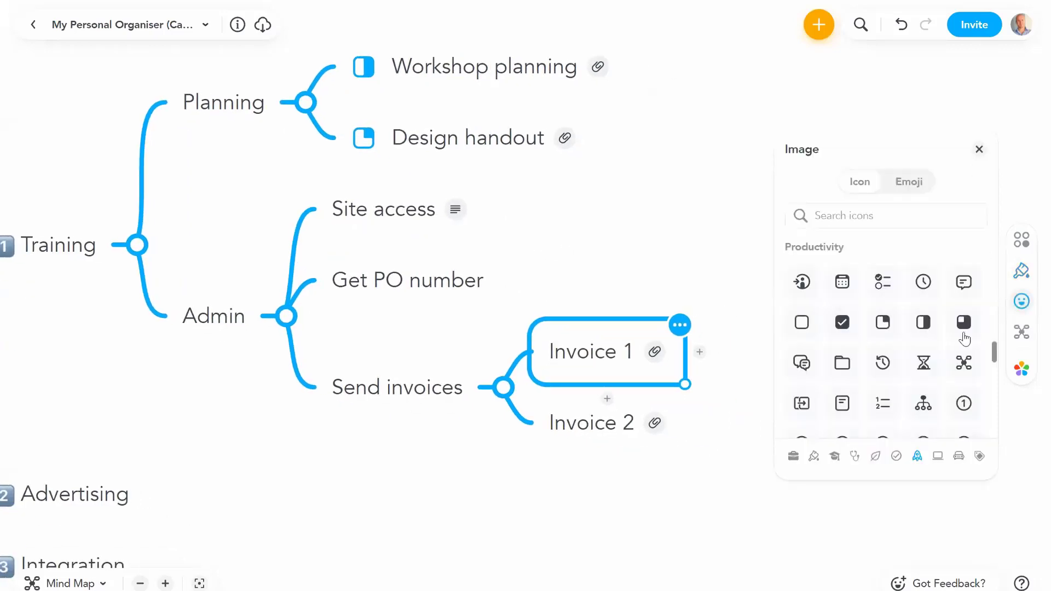
click(802, 324)
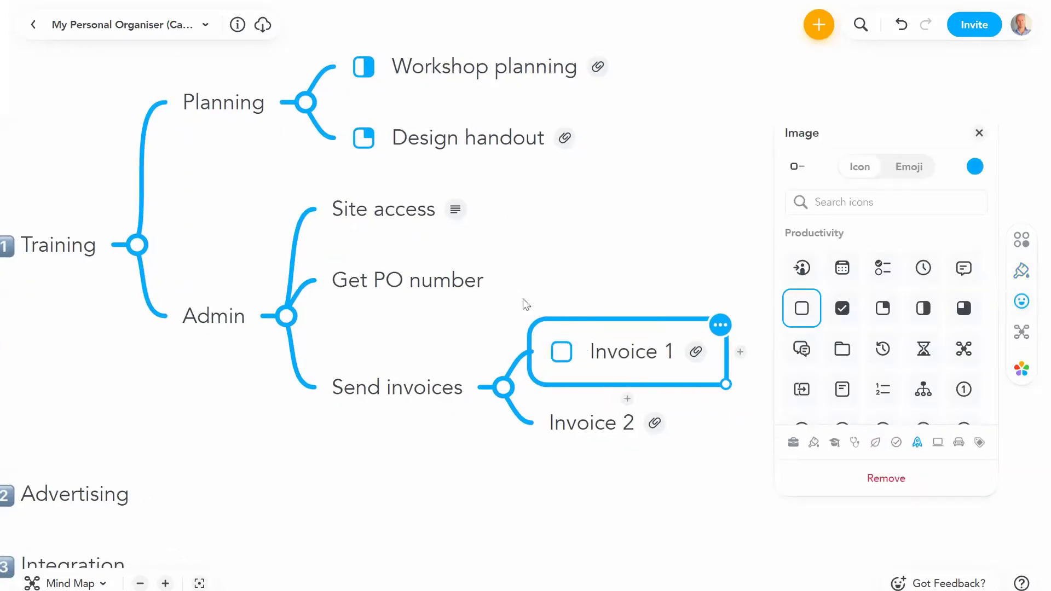
click(427, 297)
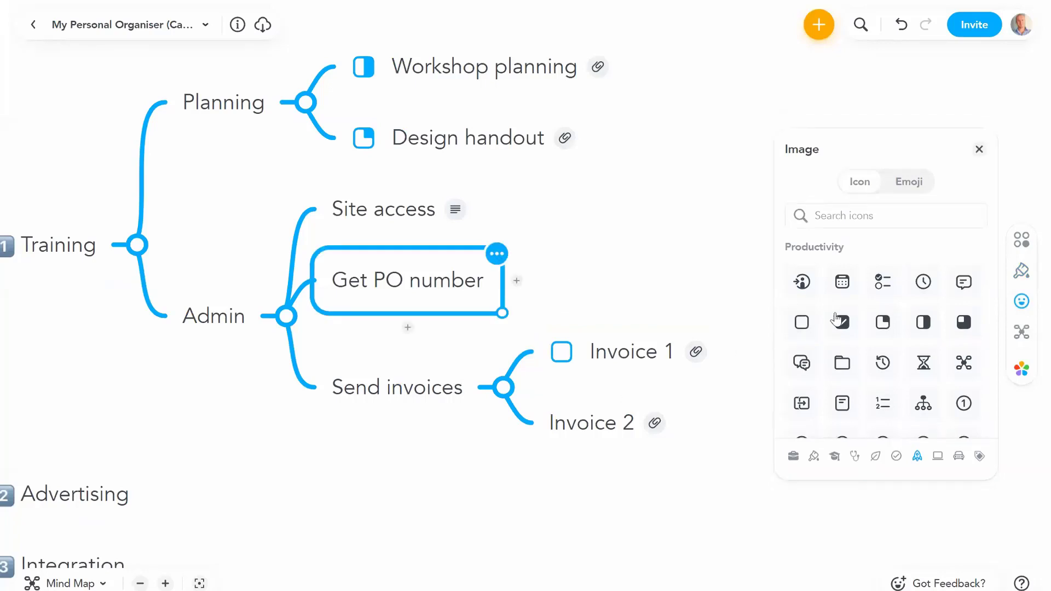
click(802, 323)
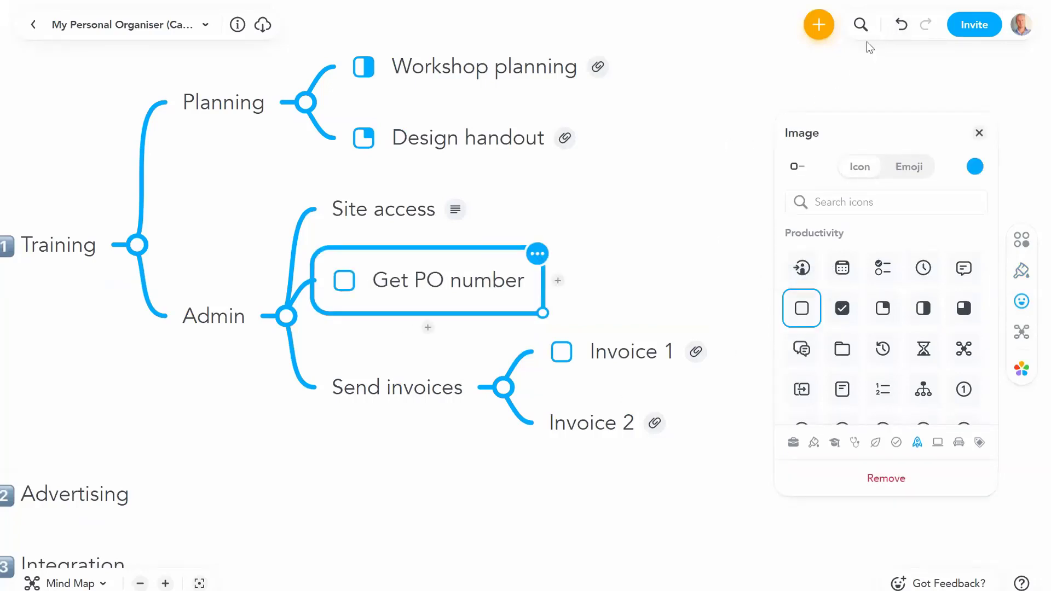
click(557, 281)
Step: Add an empty checkbox to Invoice 2 and switch Get PO number to a ticked checkbox
click(628, 346)
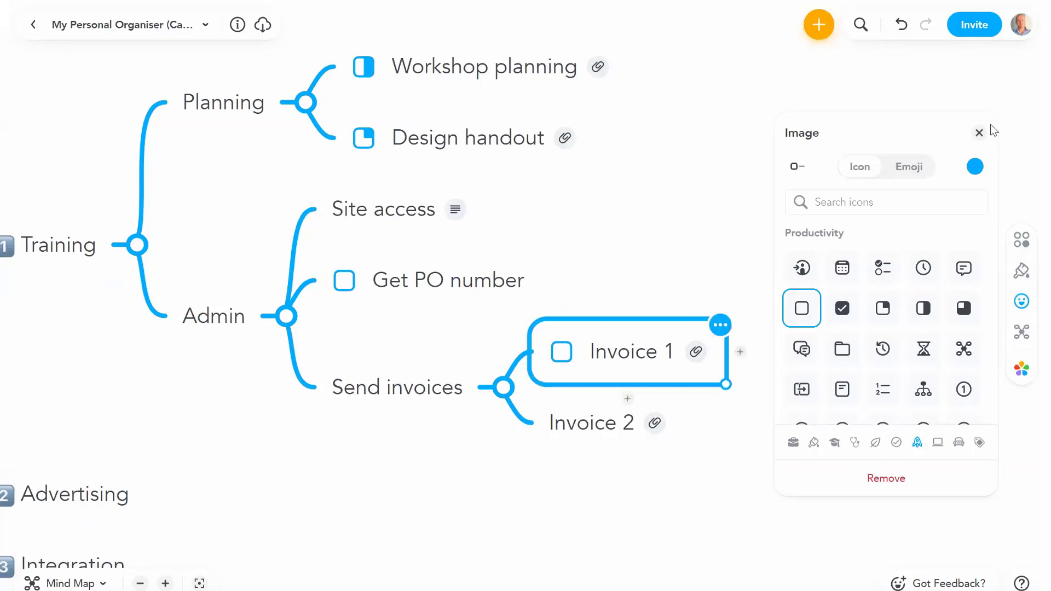
click(586, 426)
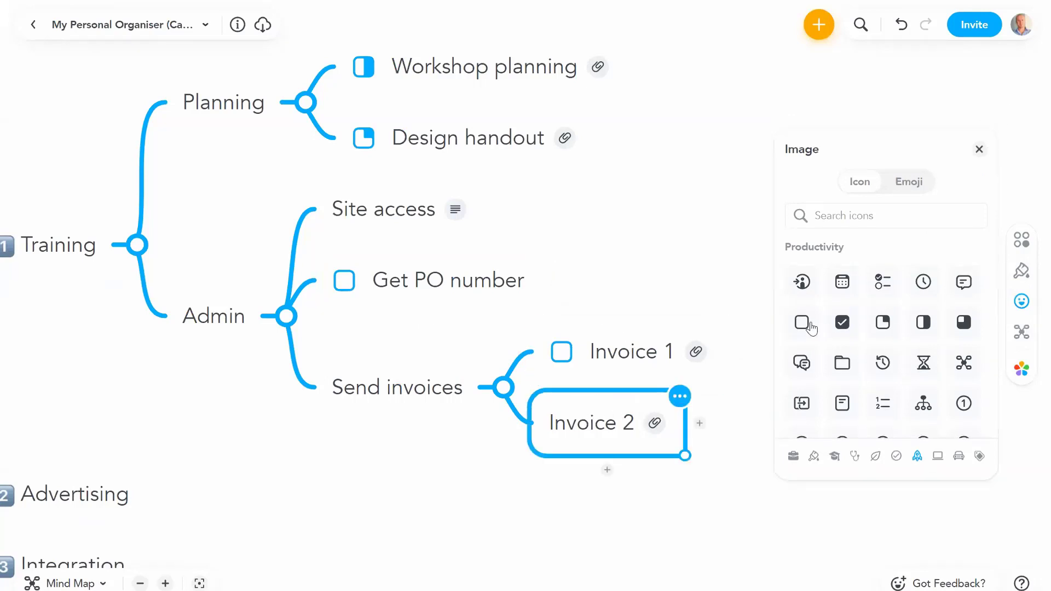
click(544, 284)
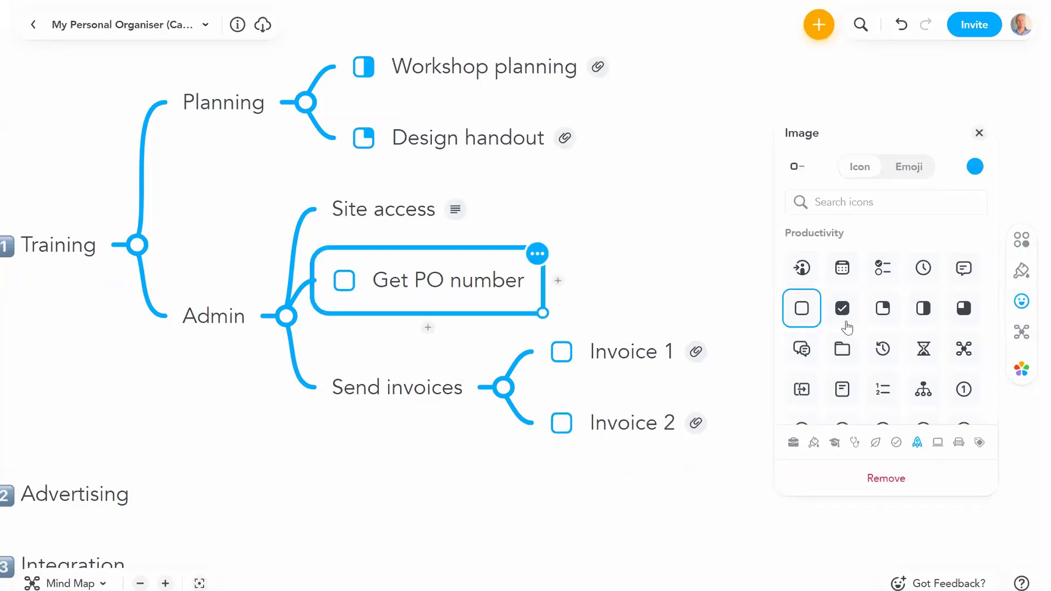
click(842, 322)
click(979, 133)
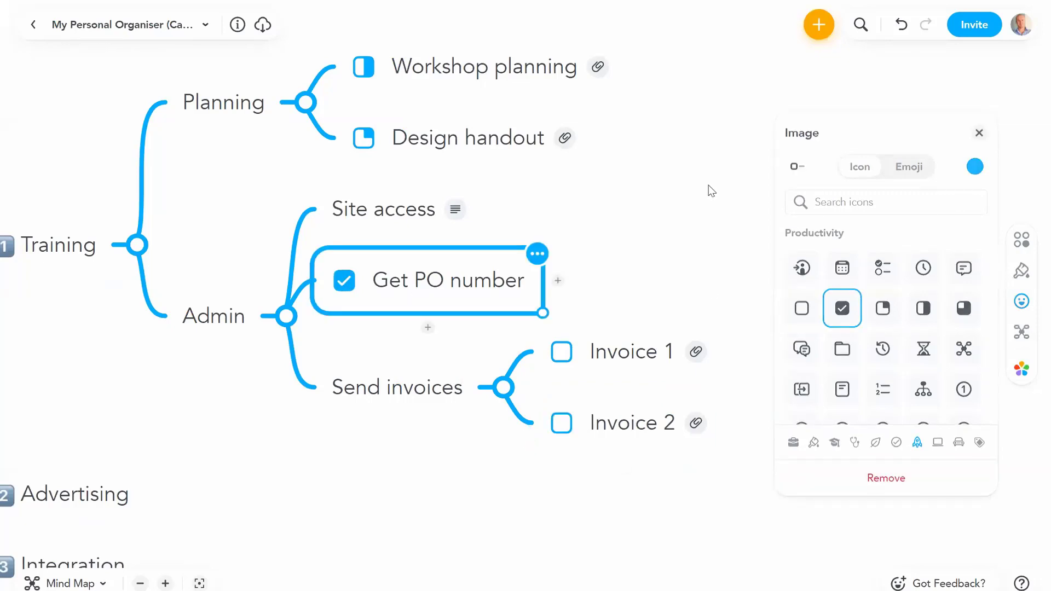
click(754, 366)
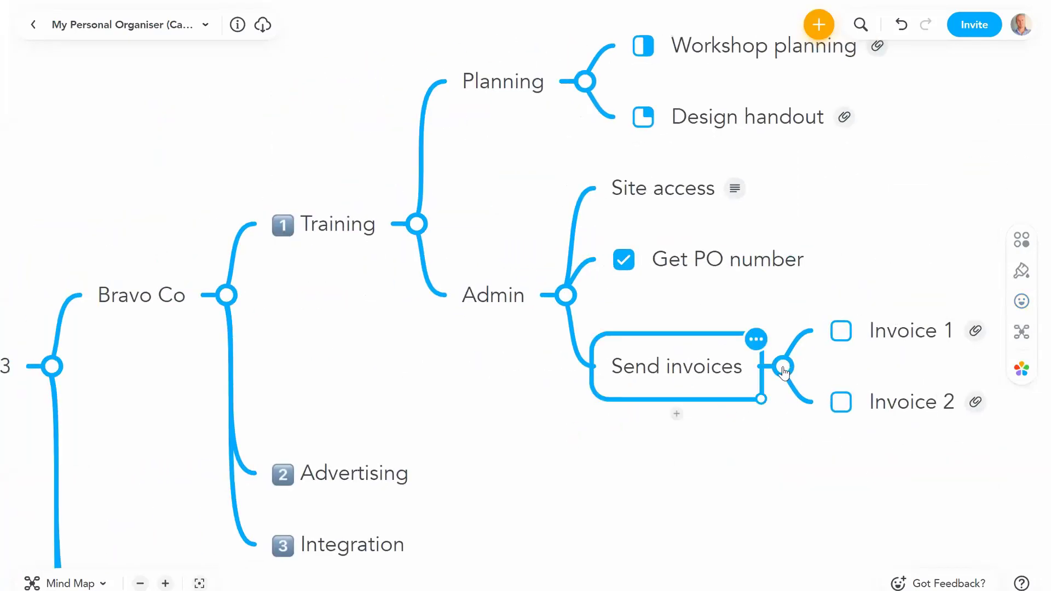
Step: Collapse Send invoices, Admin, Planning, Training, Bravo Co and Top 3
click(783, 369)
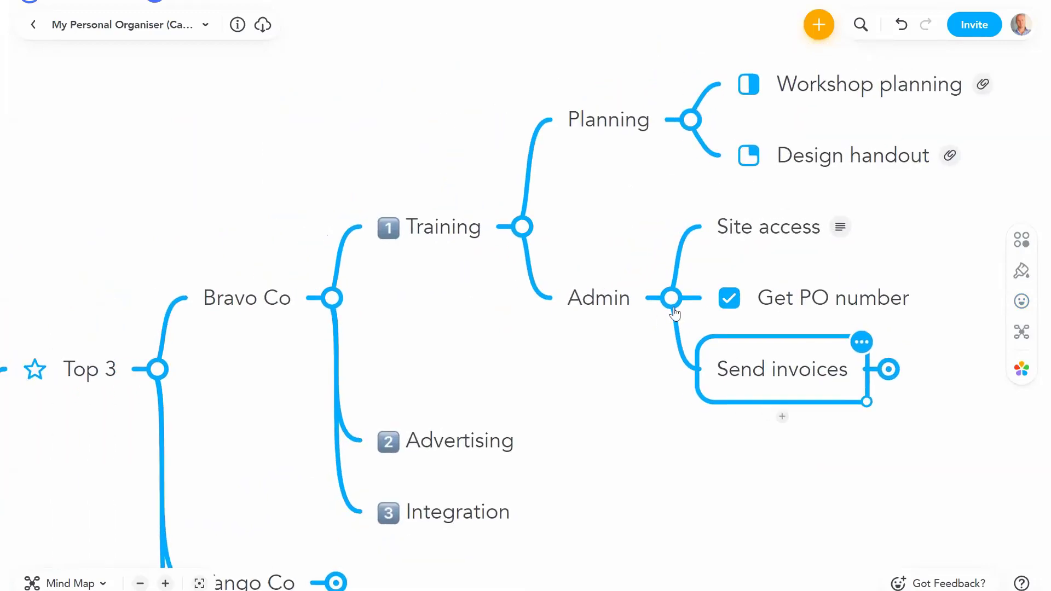
click(671, 299)
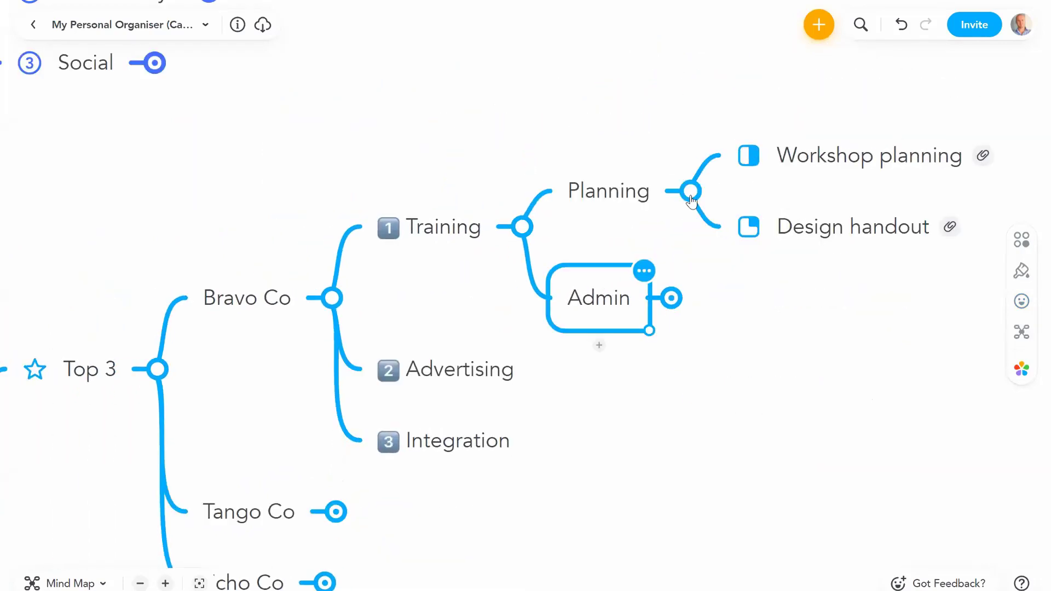
click(682, 188)
click(521, 227)
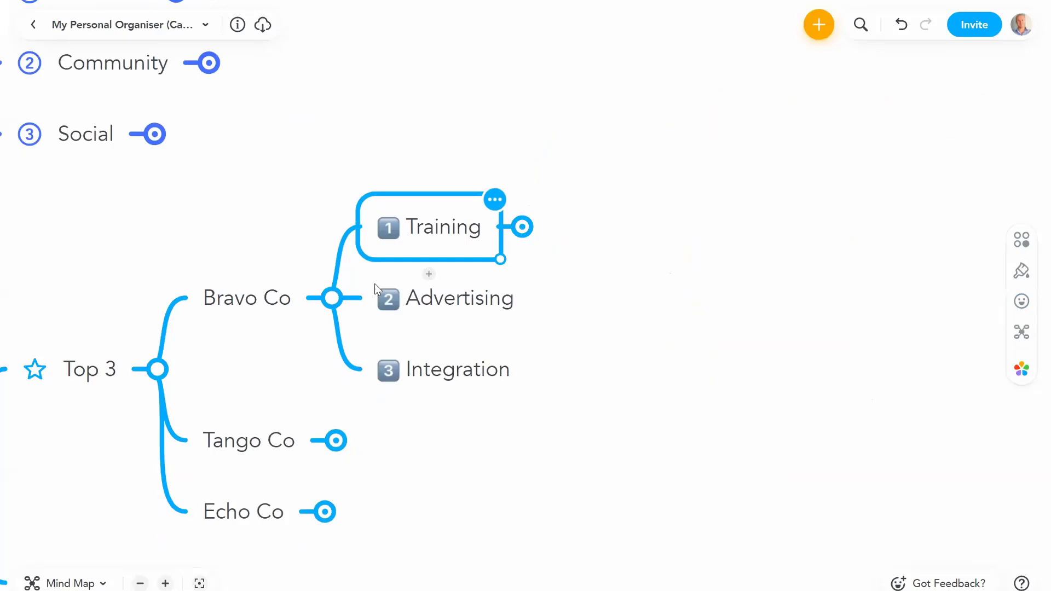
click(332, 298)
click(157, 369)
Step: Expand Content and Webinars under Marketing, then select the second webinar entry
drag(616, 320, 758, 324)
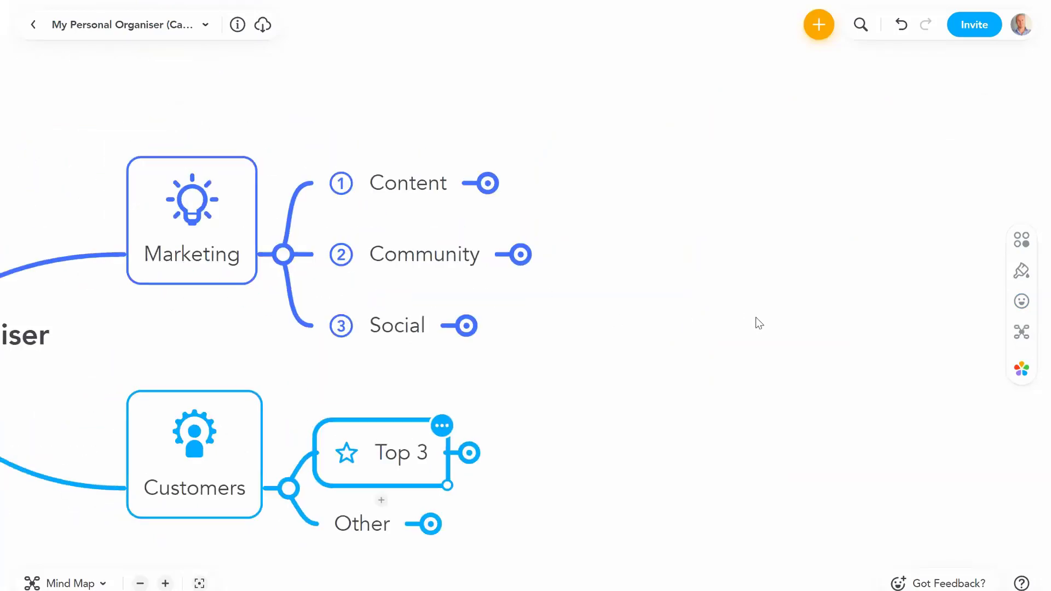
click(624, 185)
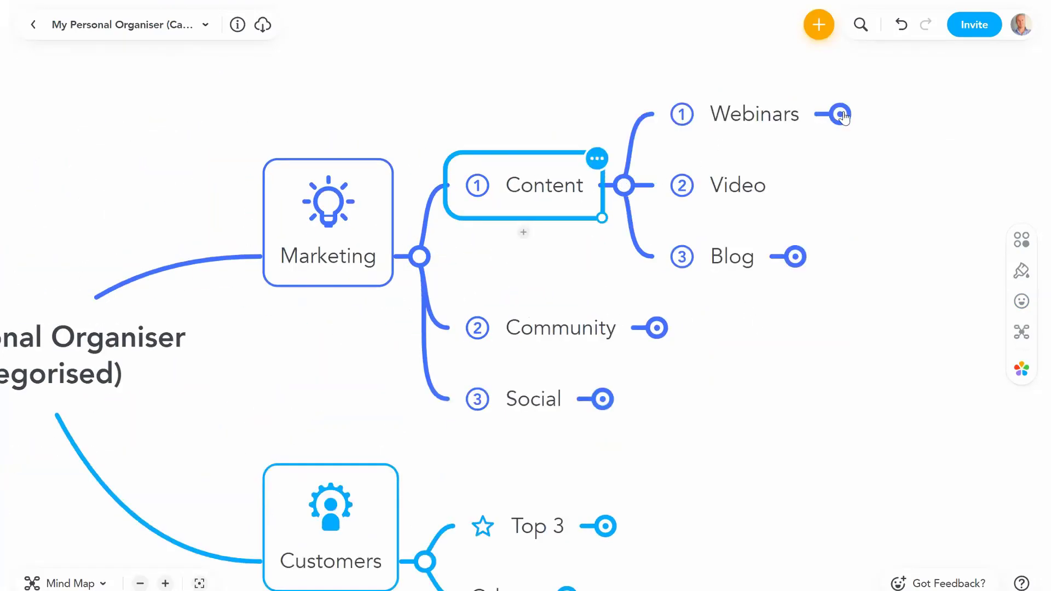
click(839, 114)
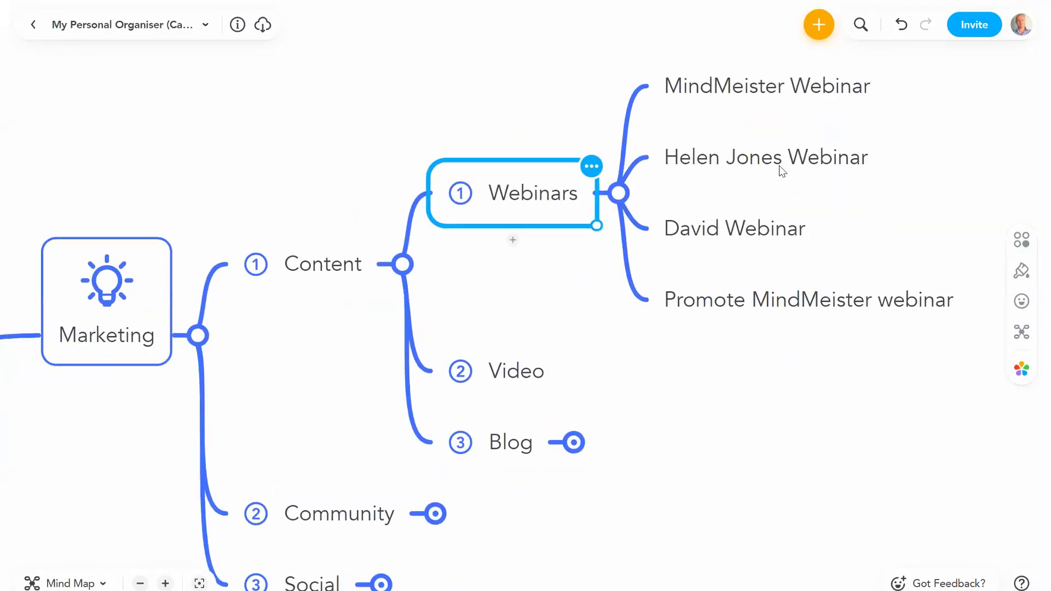
click(781, 167)
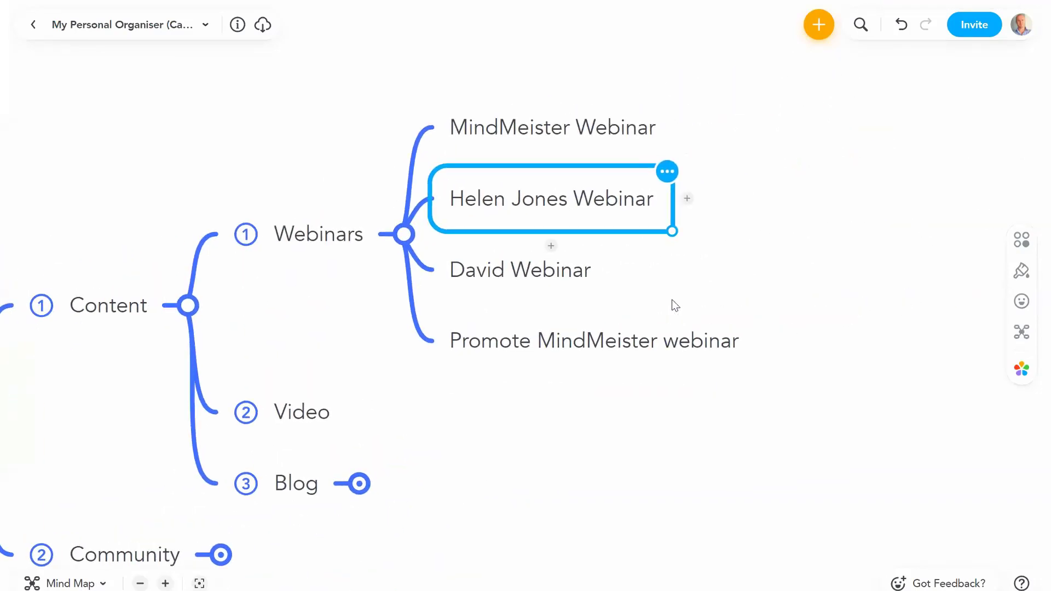
Step: Add subtasks 'Send Helen Speaker Info', 'Retrieve Speaker Bio' and 'Set up Zoom' under the webinar
key(Tab)
text(Send Helen )
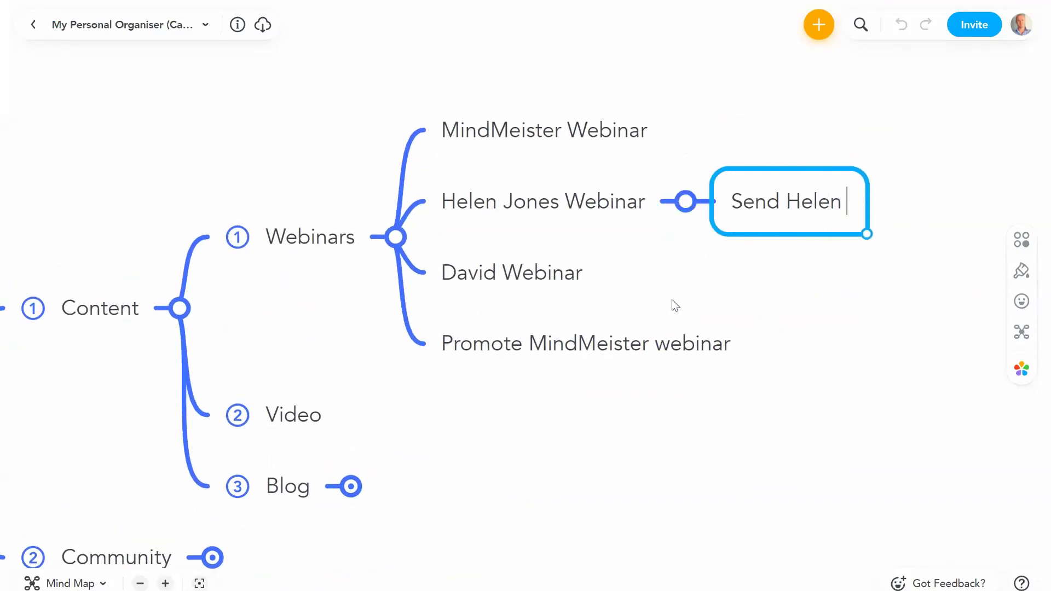
text(Speaker Info)
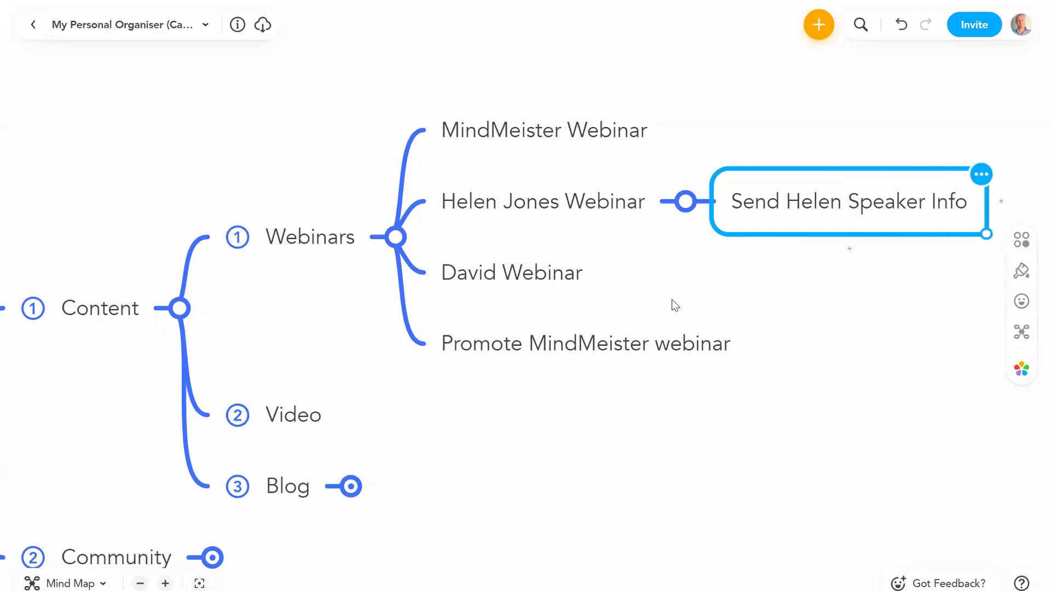
key(Return)
text(Retreiv)
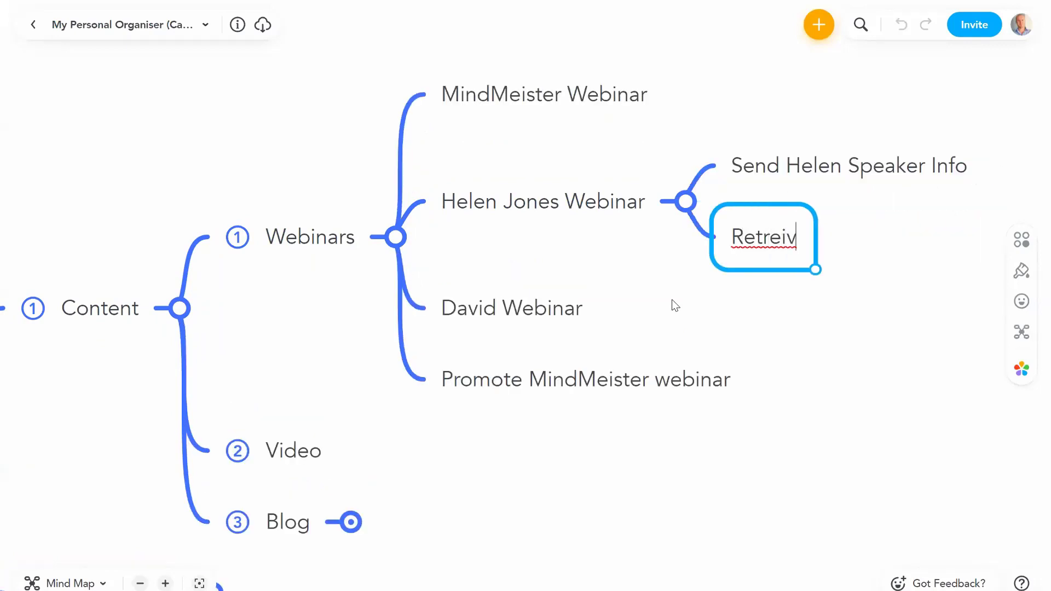
key(BackSpace)
key(BackSpace)
key(BackSpace)
text(ieve Speaker Bio)
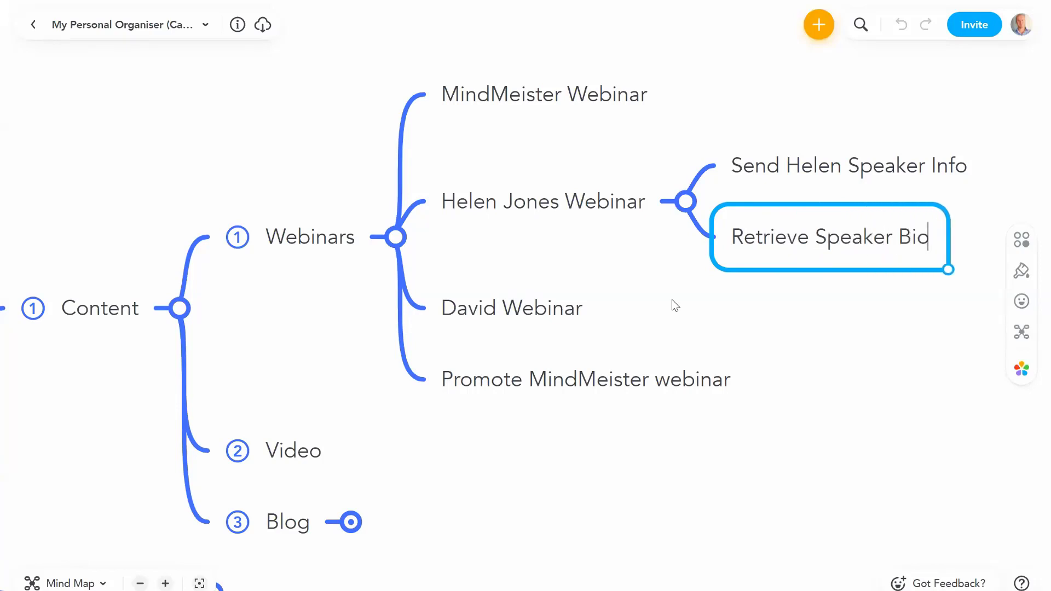
key(Return)
text(Set )
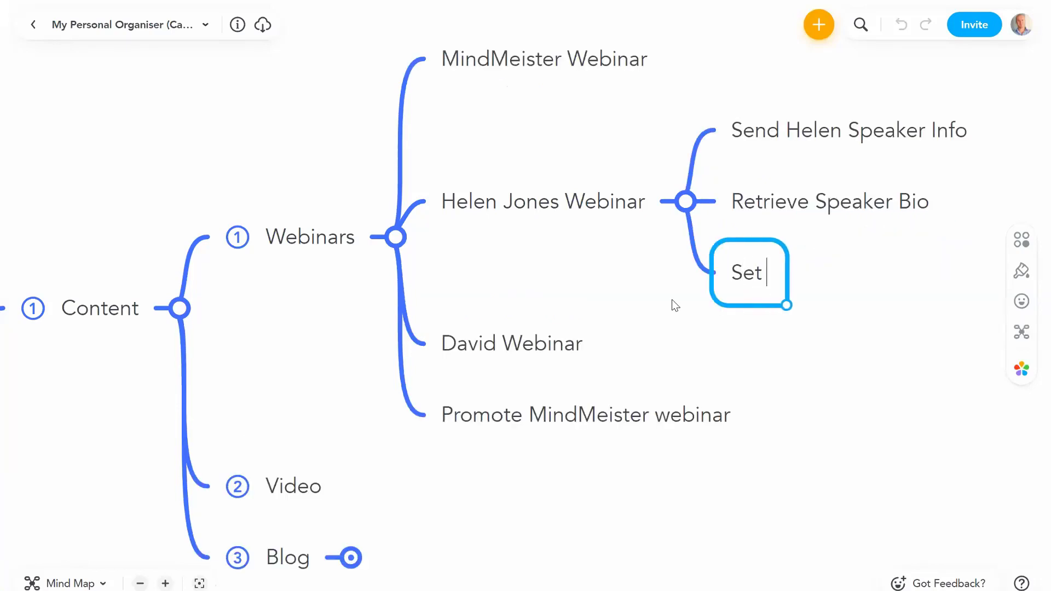
text(up Zoom)
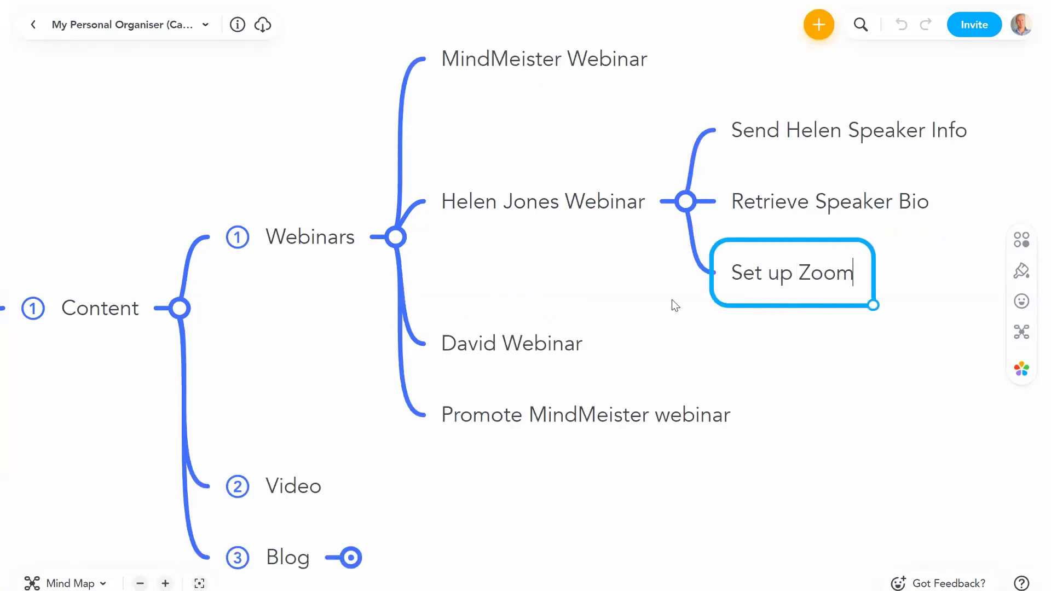
key(Escape)
Step: Select the webinar task's text, then return to select the first new subtask
click(507, 182)
click(506, 181)
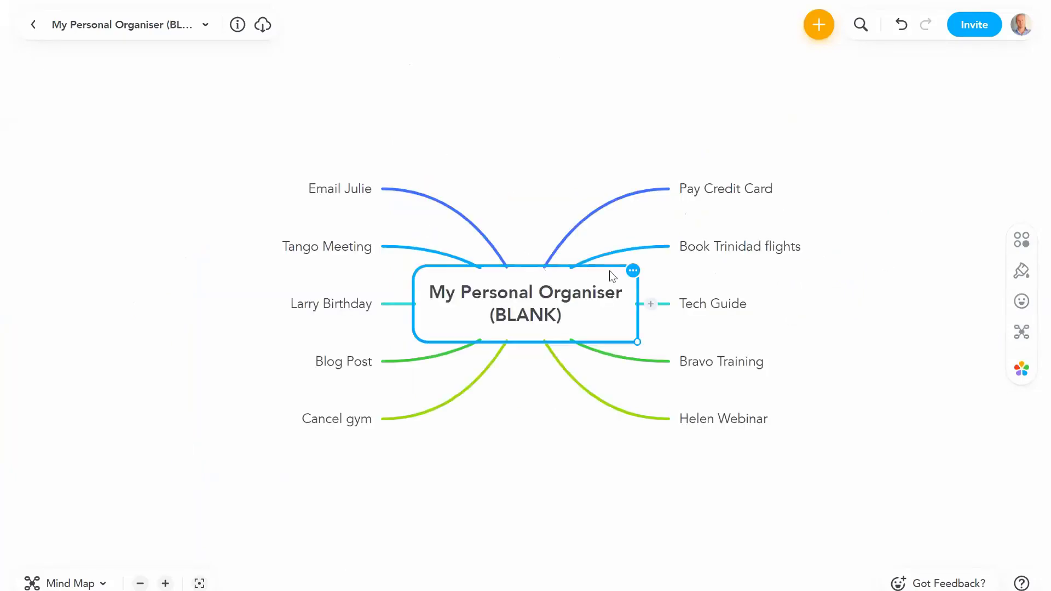
double_click(713, 413)
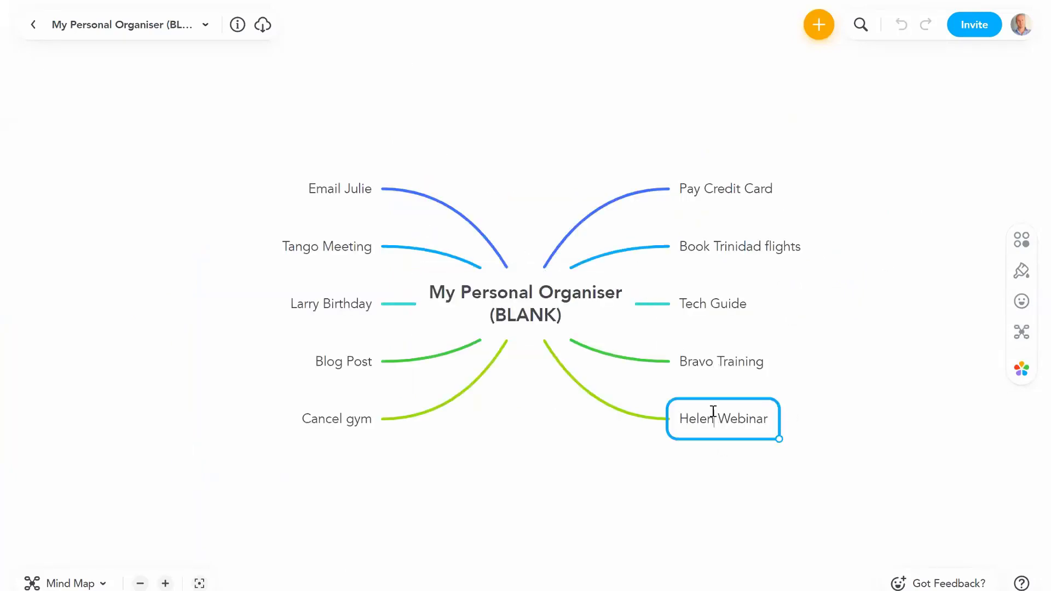
key(ctrl+a)
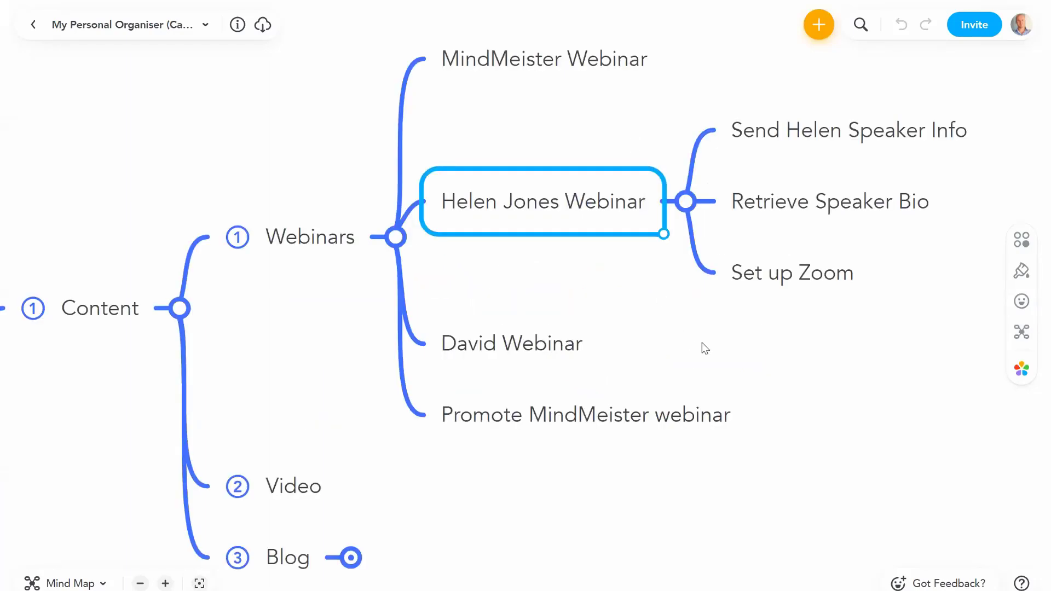
click(704, 348)
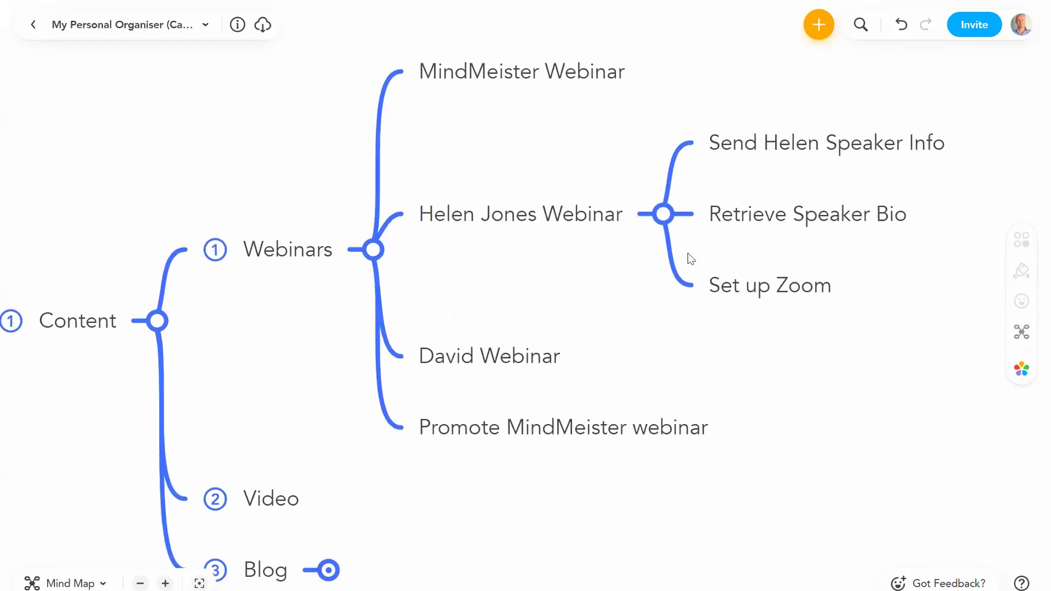
click(680, 176)
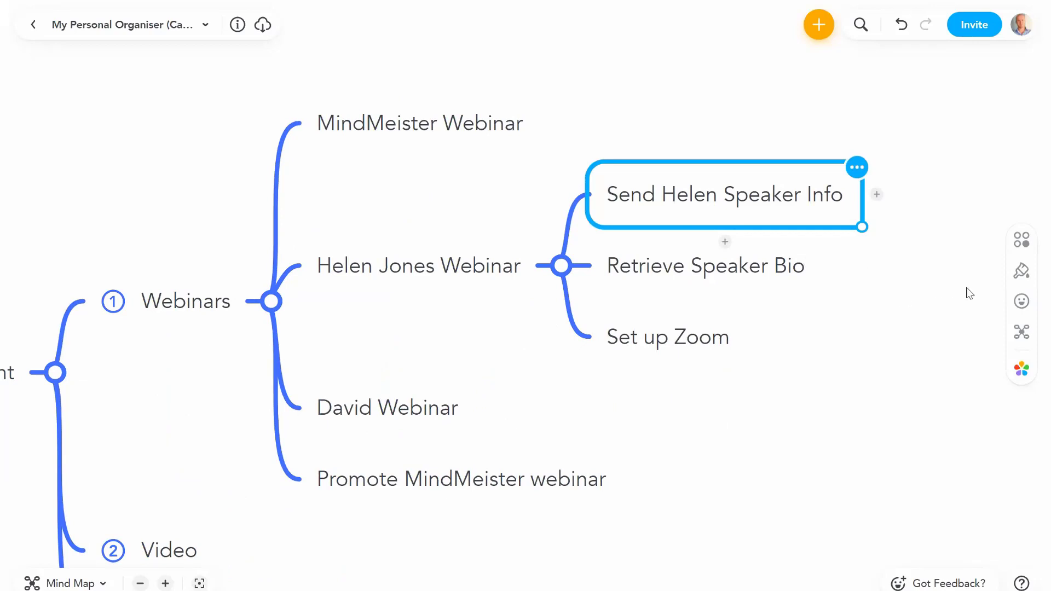
Step: Give all three webinar subtasks empty checkbox icons
click(1015, 304)
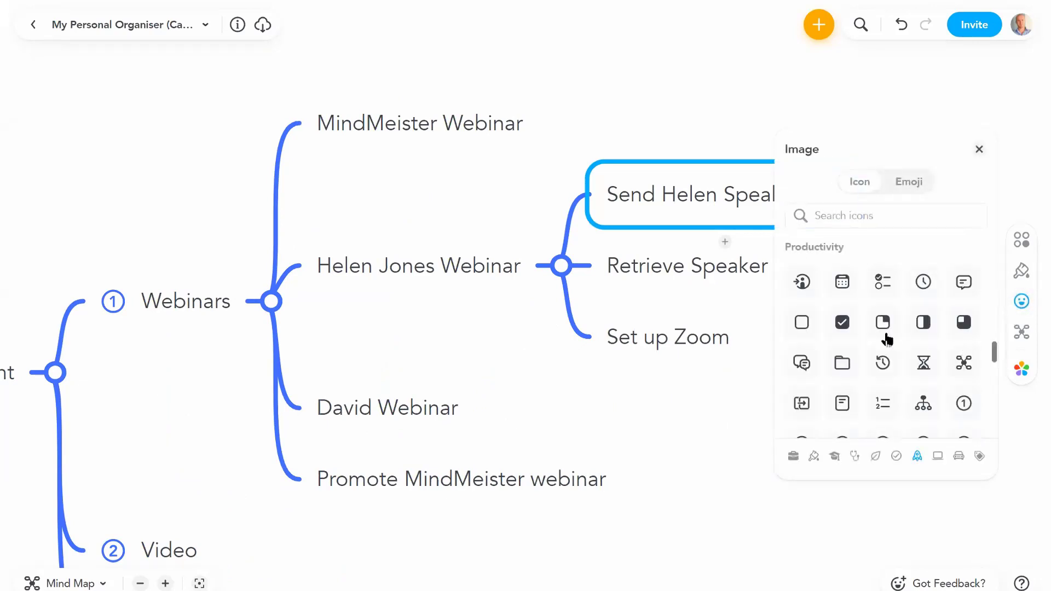
click(801, 321)
key(Down)
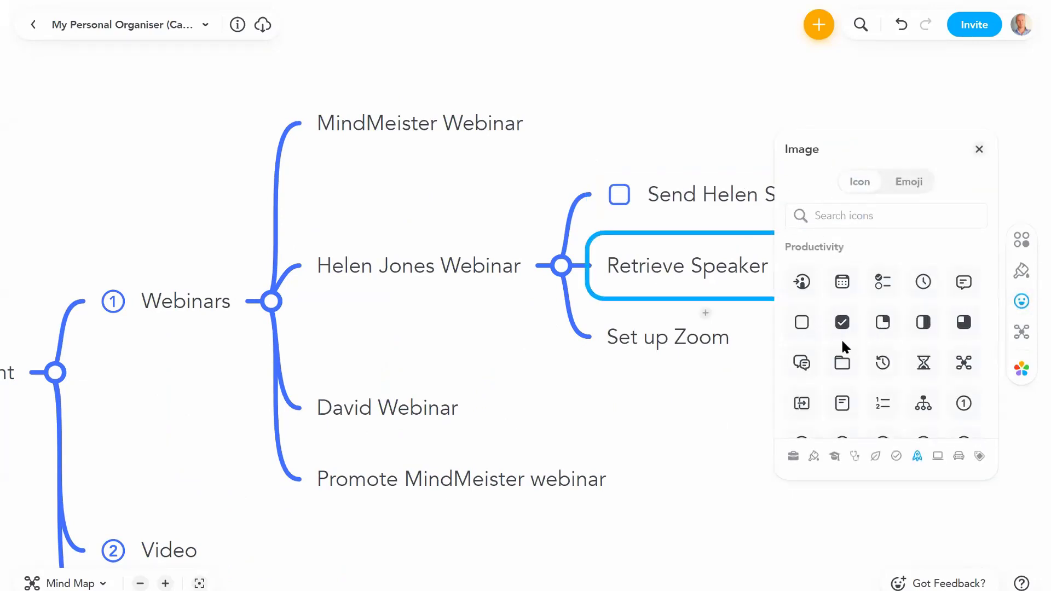
click(801, 321)
key(Down)
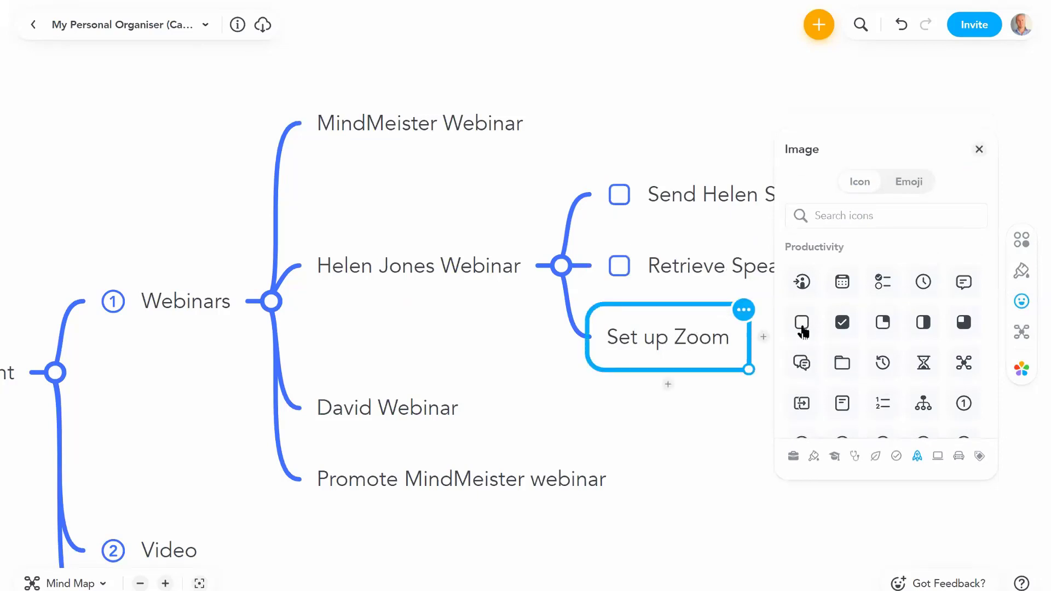
click(802, 328)
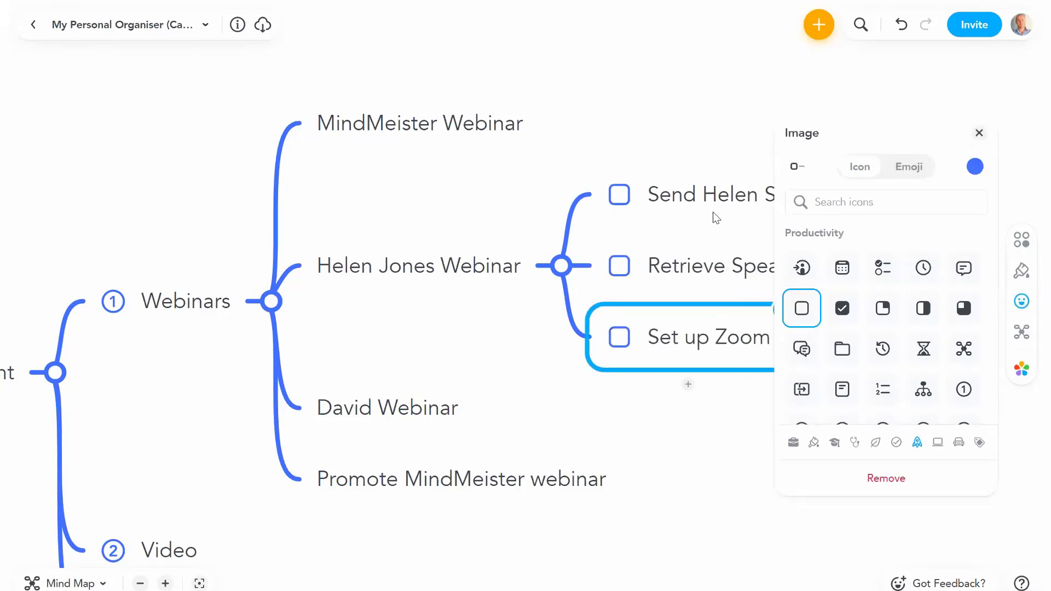
click(979, 133)
Step: Replace Send Helen Speaker Info's empty checkbox with a checked checkbox icon
click(786, 201)
click(750, 191)
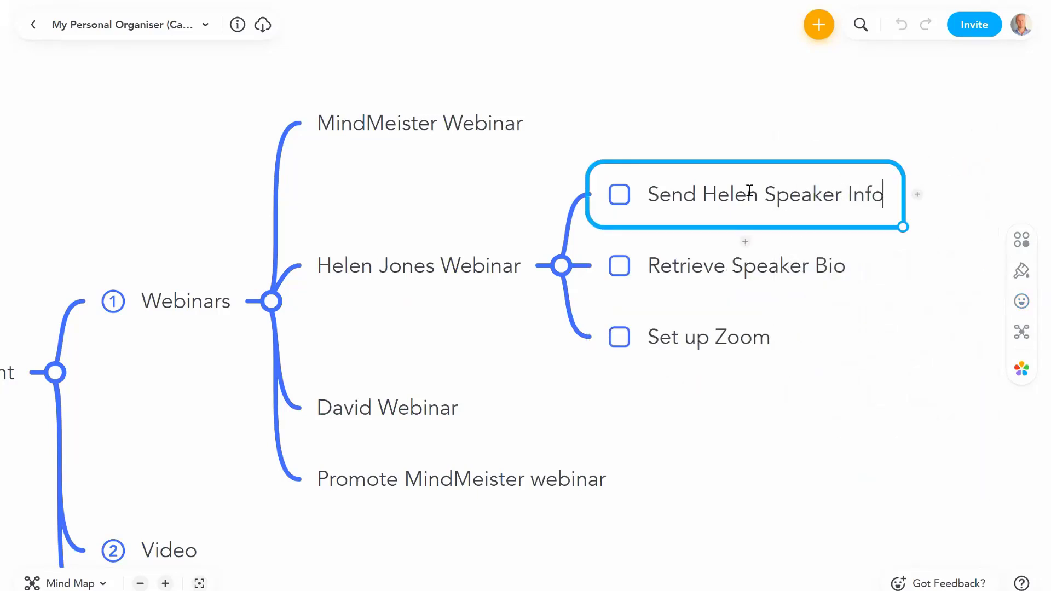
key(ctrl+a)
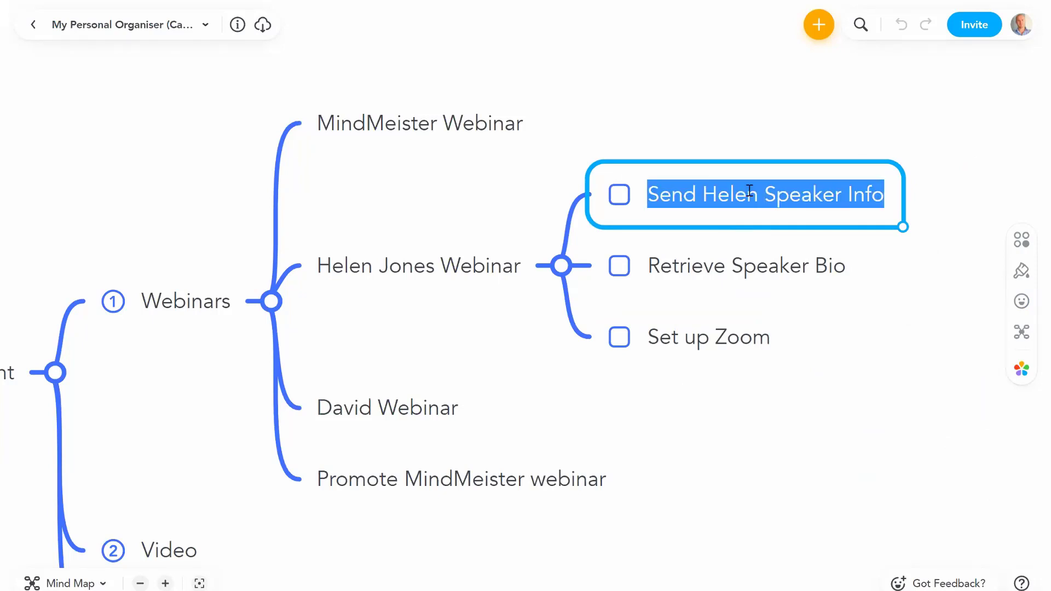
click(1020, 274)
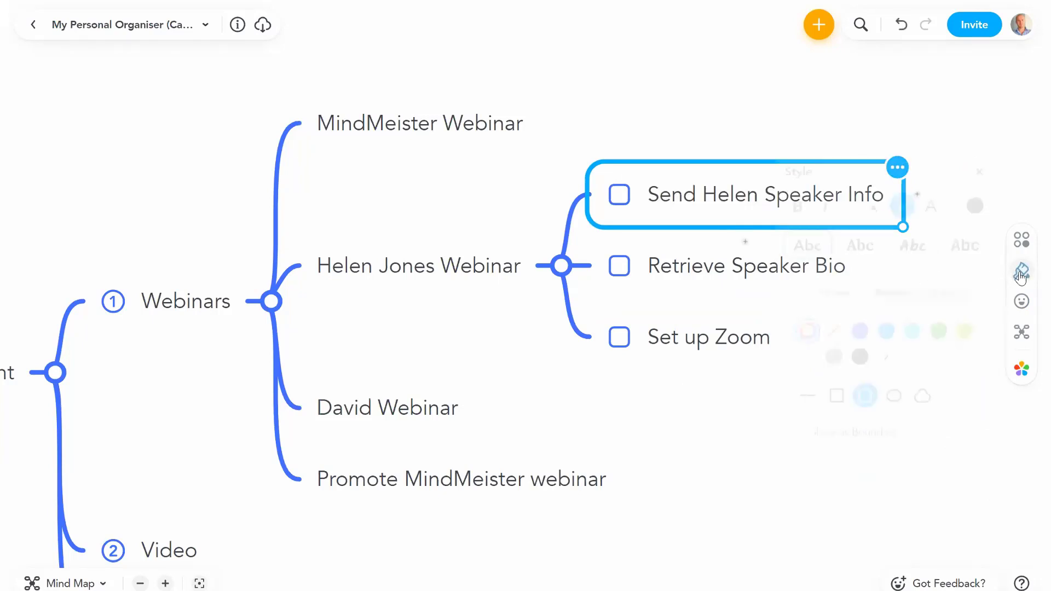
click(1021, 301)
click(845, 313)
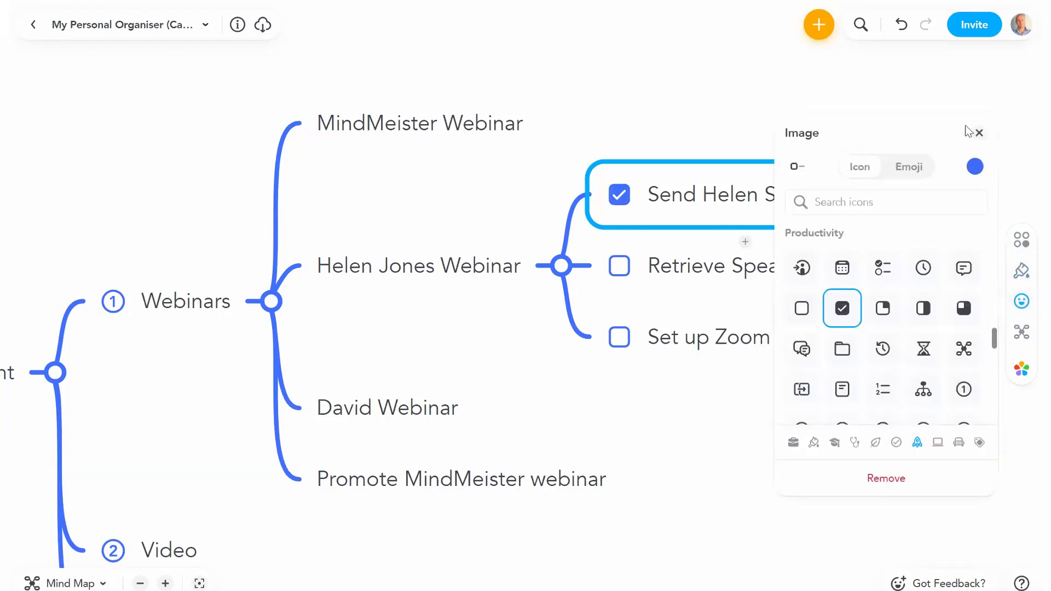
click(979, 133)
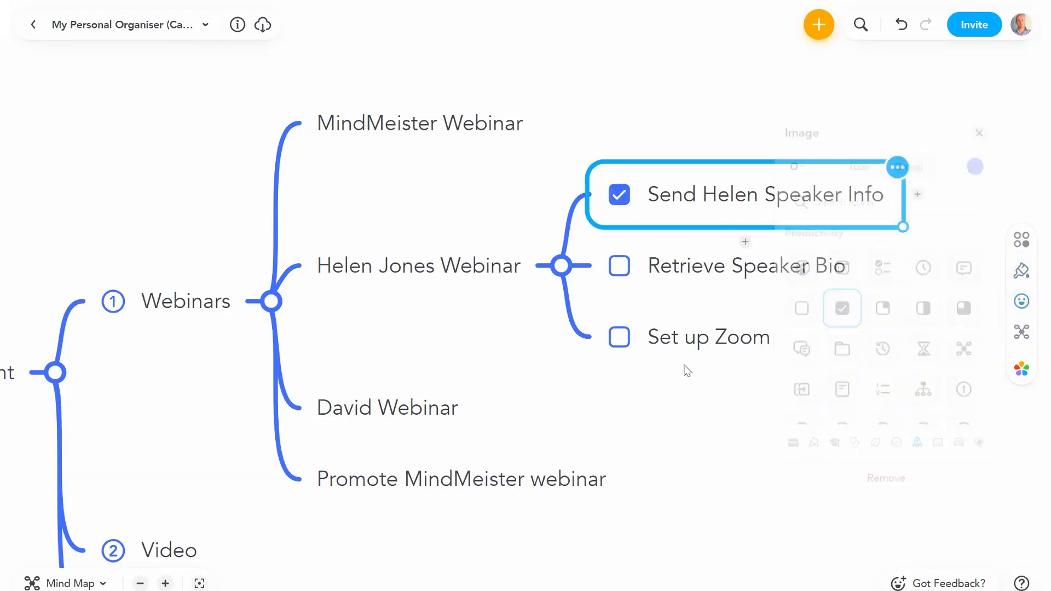
click(704, 271)
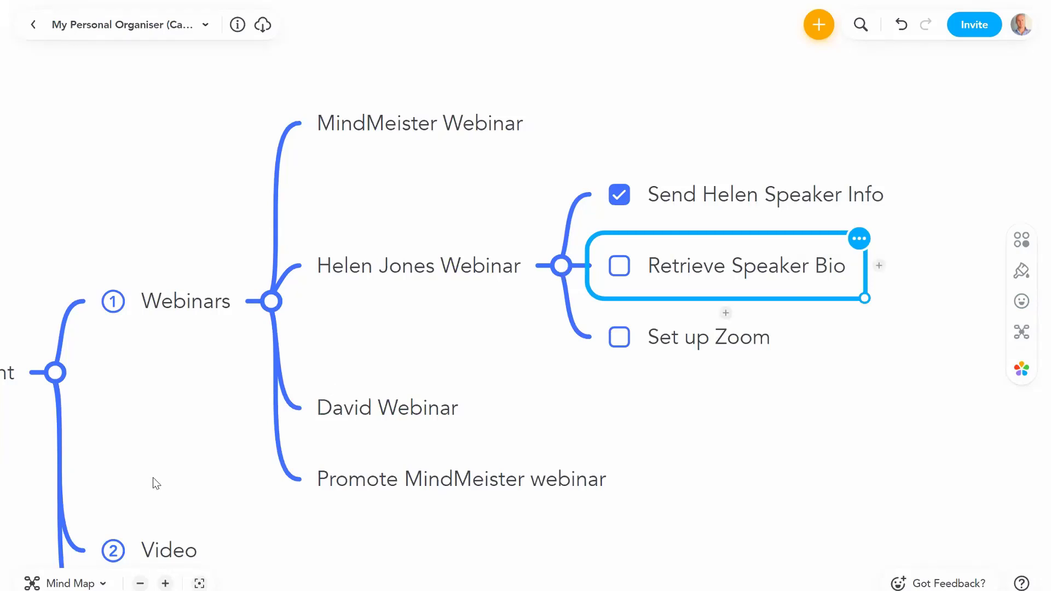
Step: Zoom out, fold the Content branch and bring Customers into view
click(140, 583)
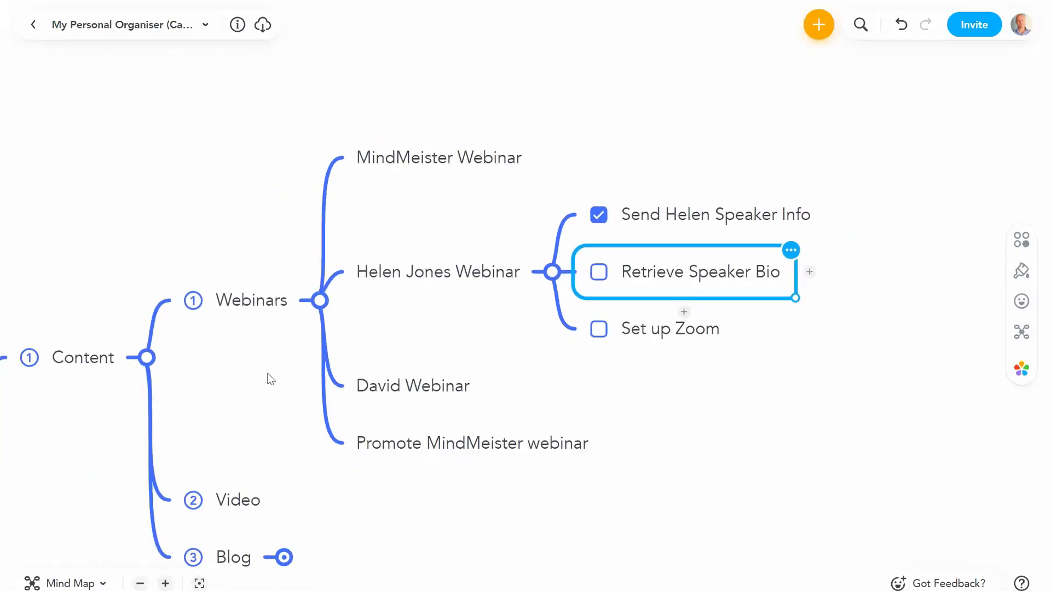
click(462, 230)
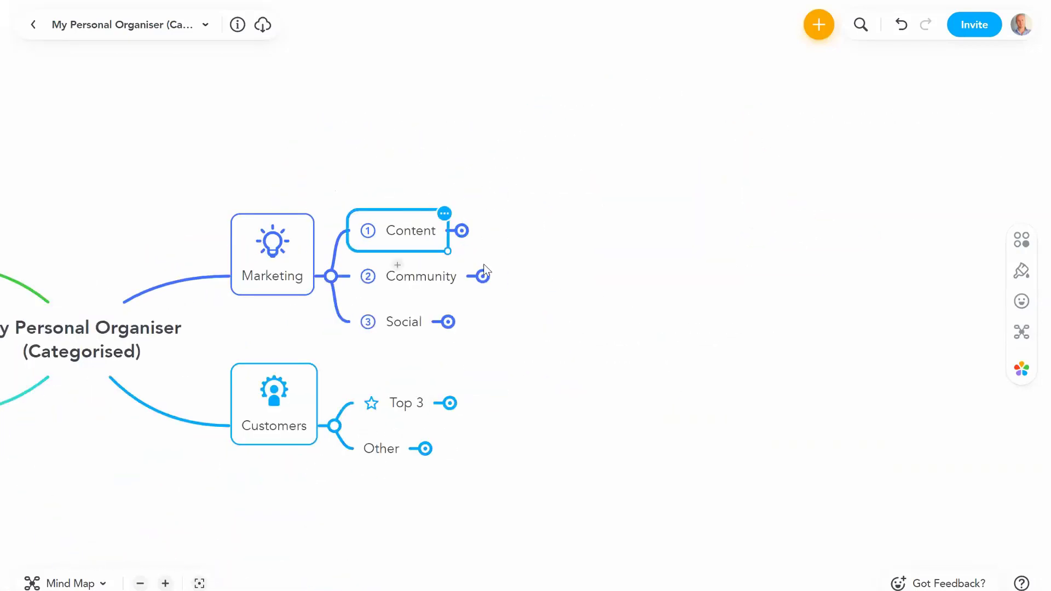
drag(524, 366, 611, 322)
click(417, 368)
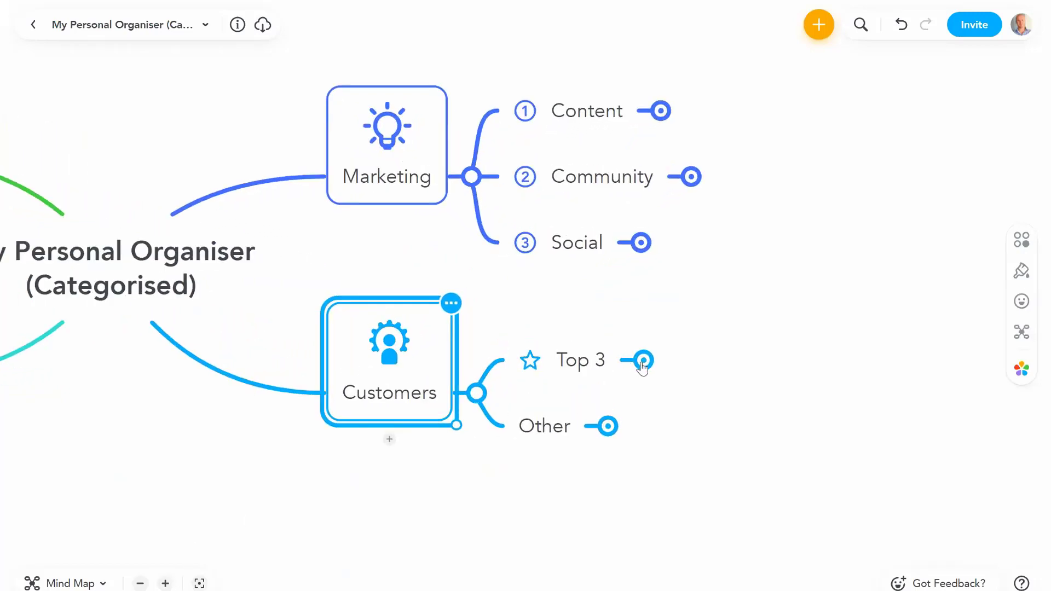
Step: Expand Top 3, Bravo Co, Training and Planning and view Workshop planning's attachments
click(640, 359)
click(734, 280)
click(805, 278)
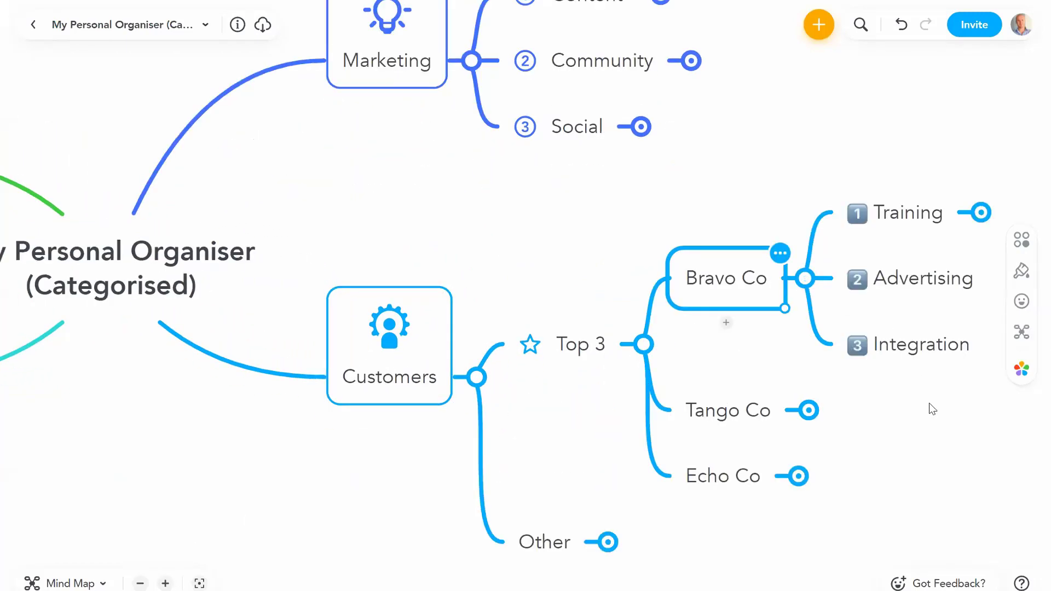
click(755, 244)
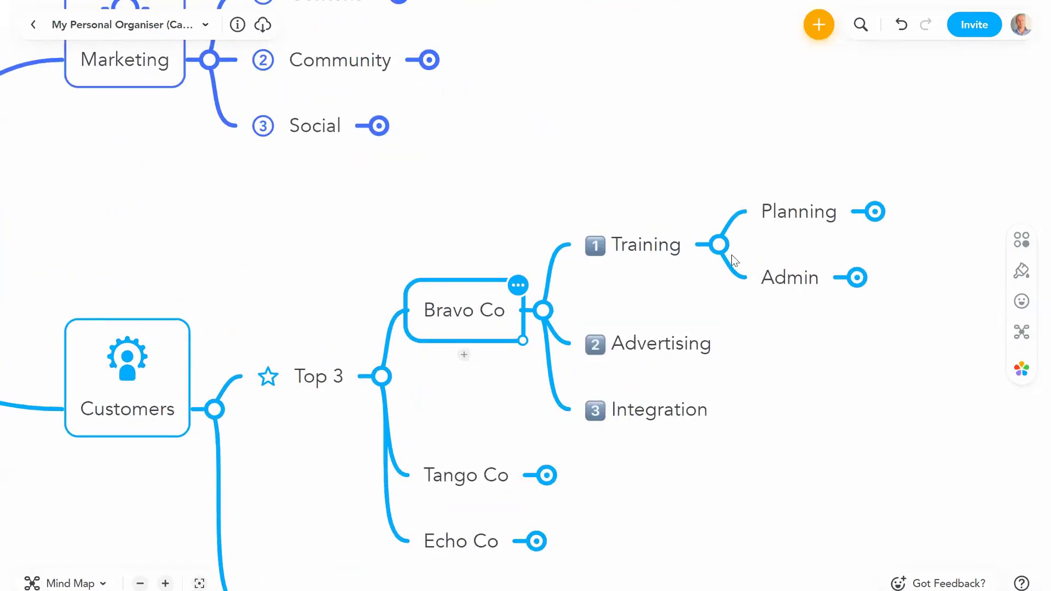
click(732, 236)
click(750, 208)
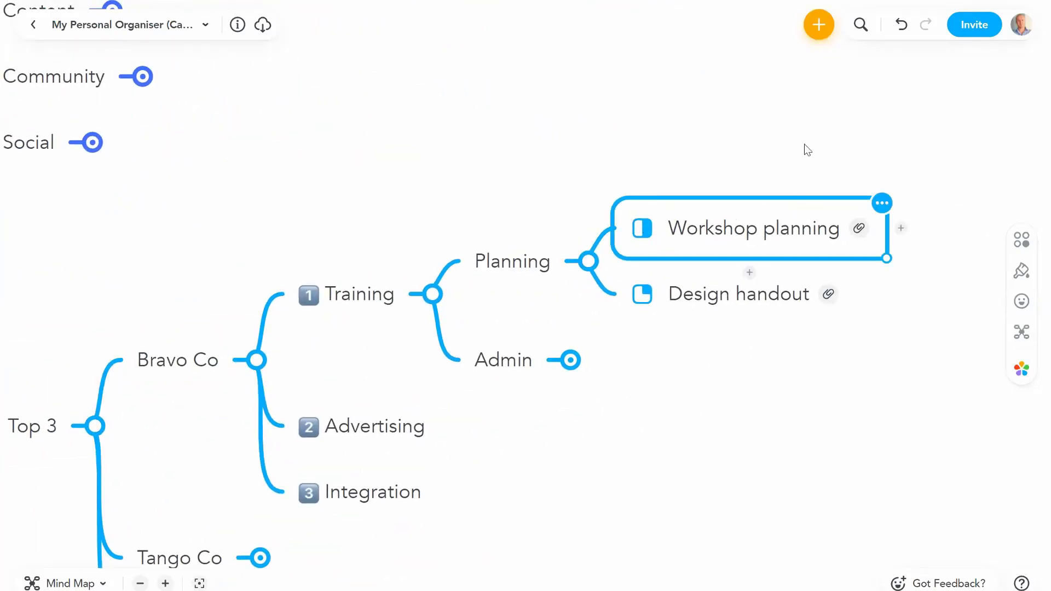
click(859, 229)
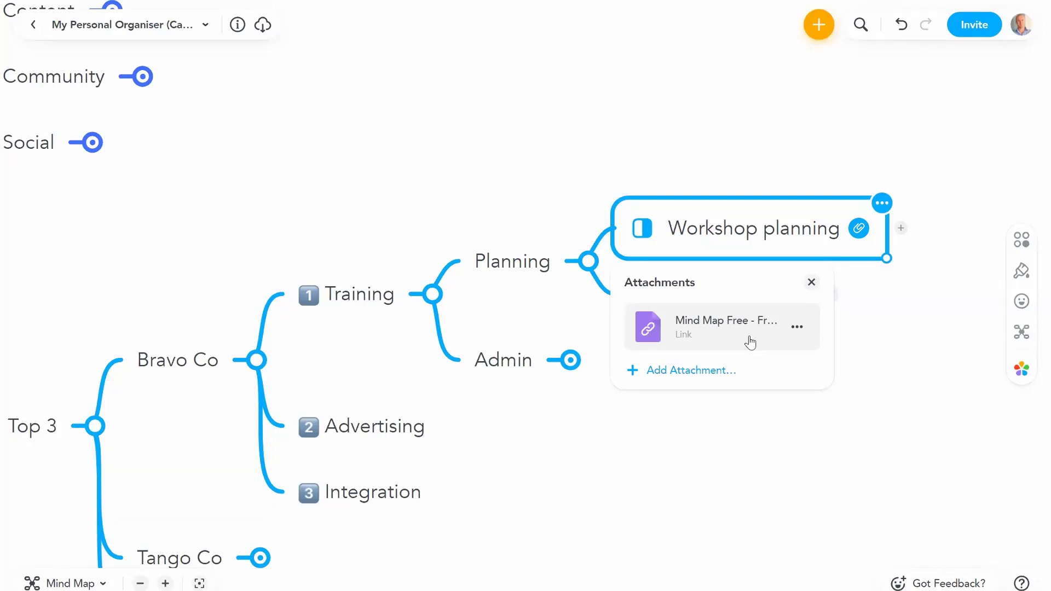
click(586, 268)
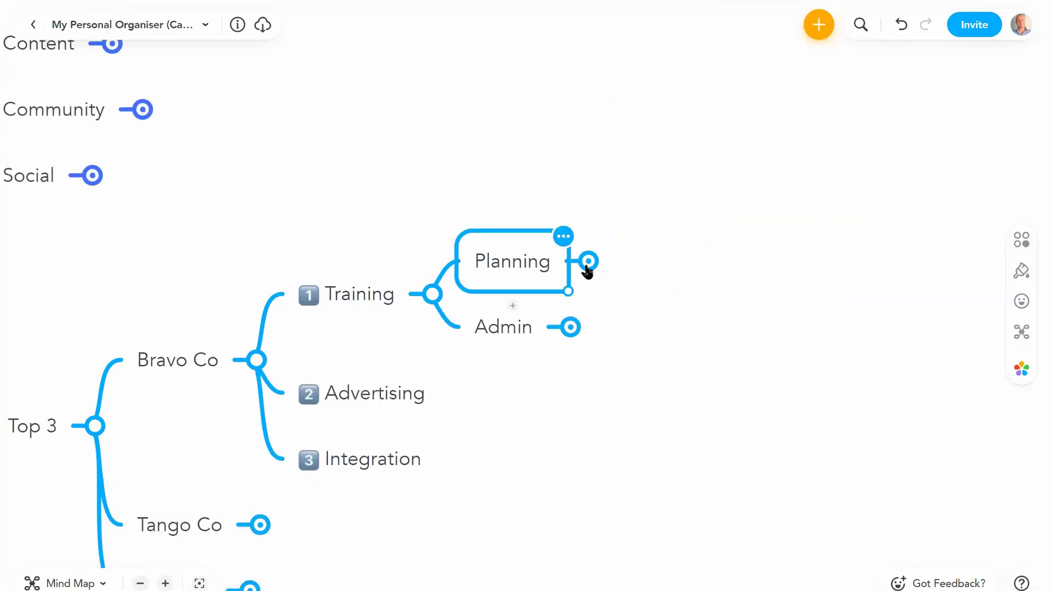
click(93, 429)
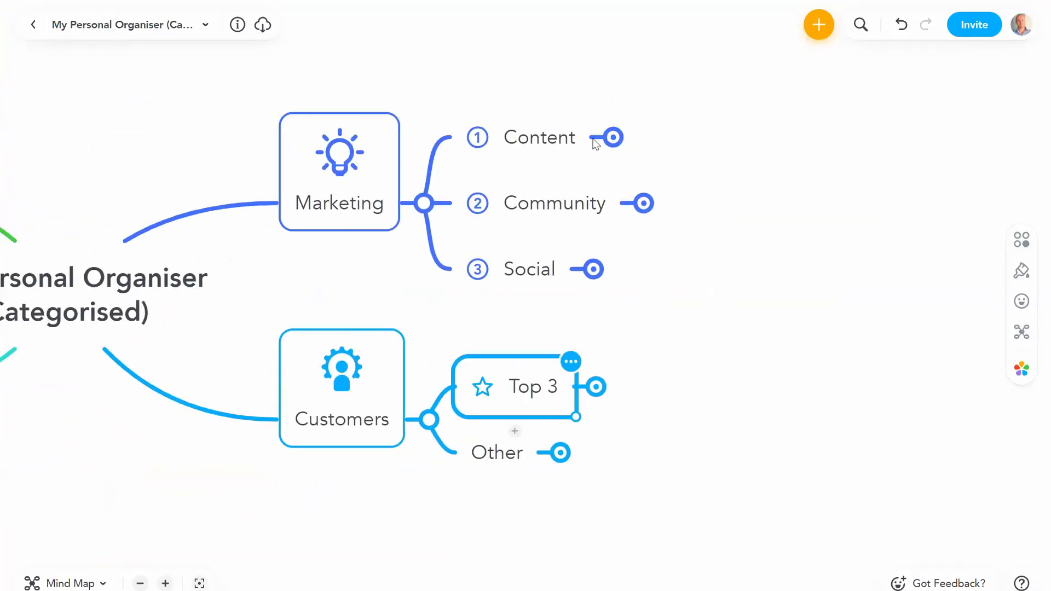
click(598, 140)
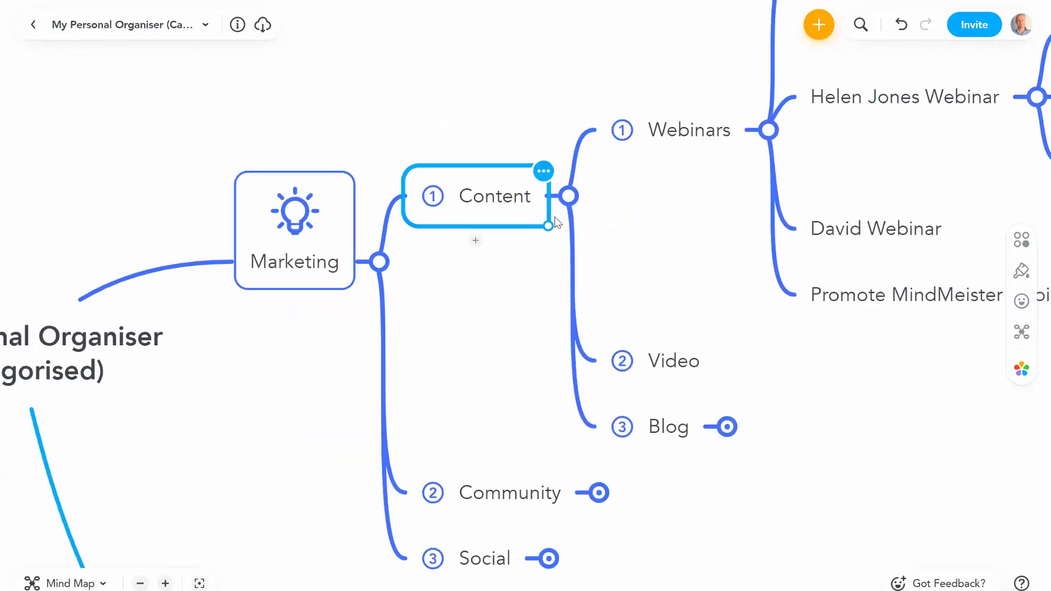
click(500, 226)
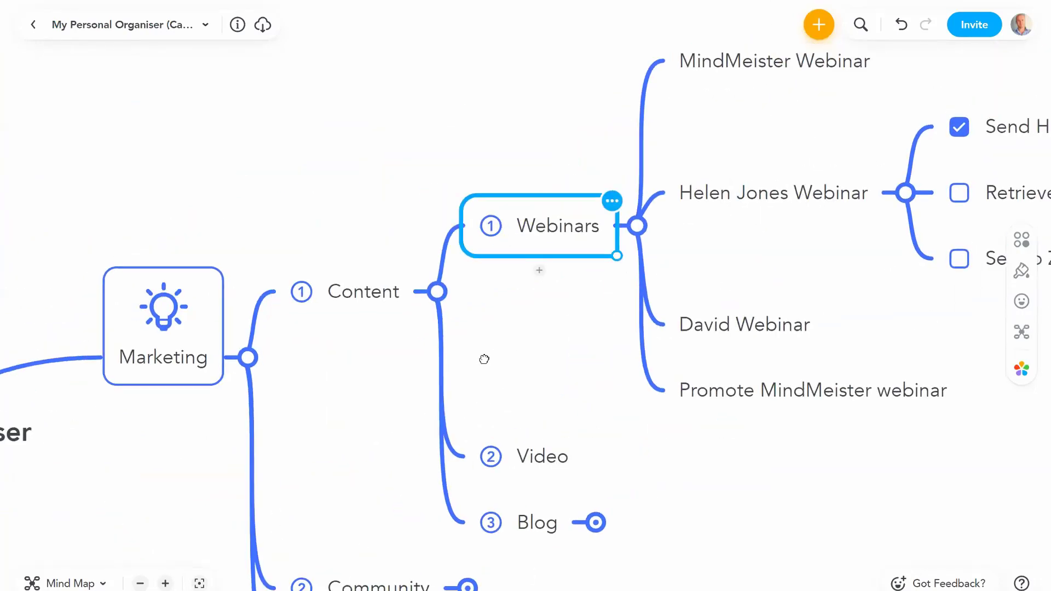
click(691, 225)
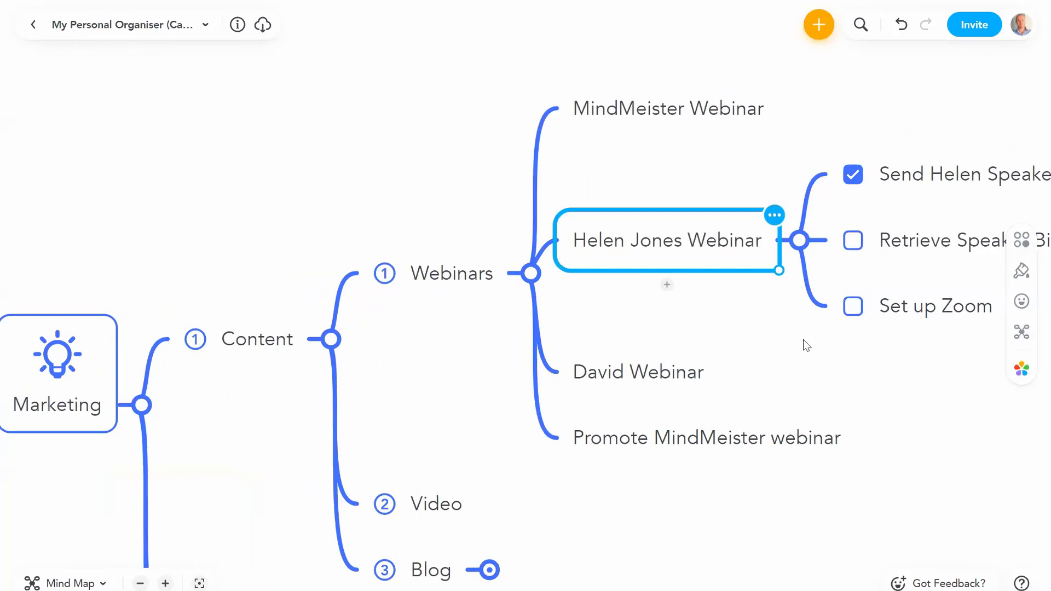
click(745, 243)
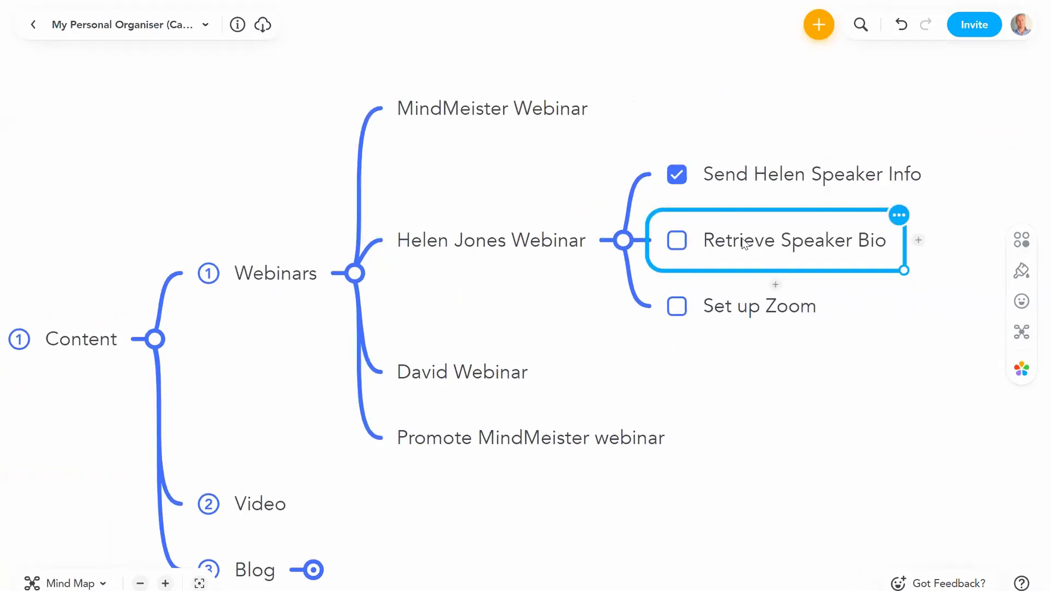
click(623, 239)
click(355, 273)
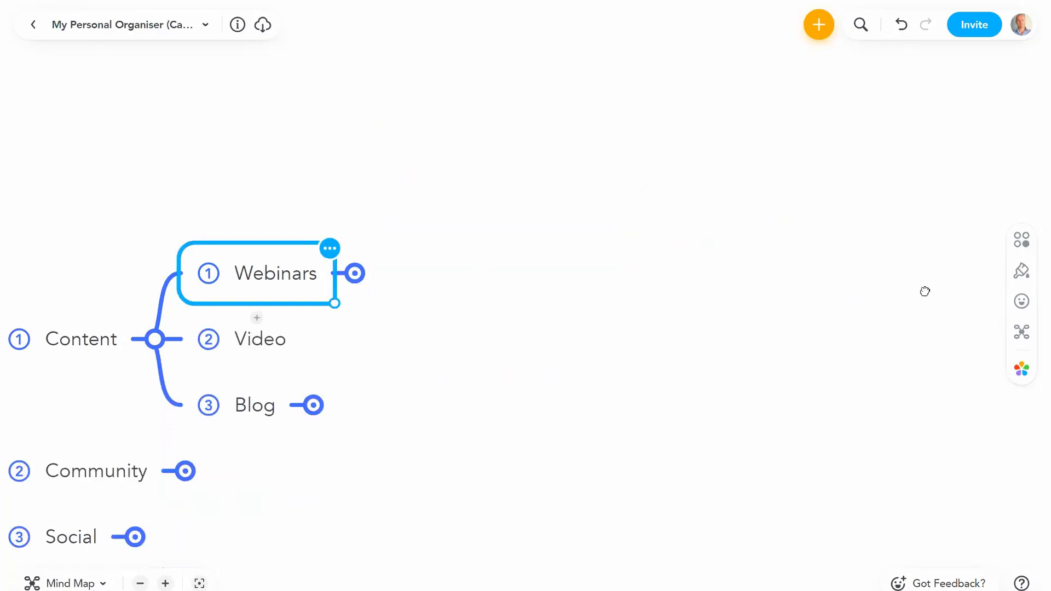
click(665, 264)
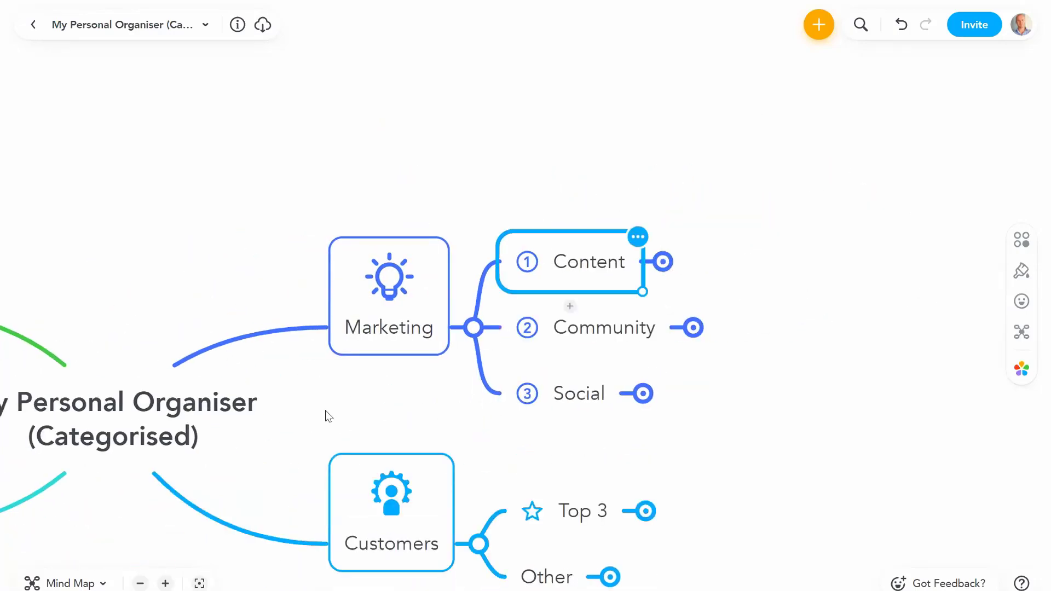
click(551, 302)
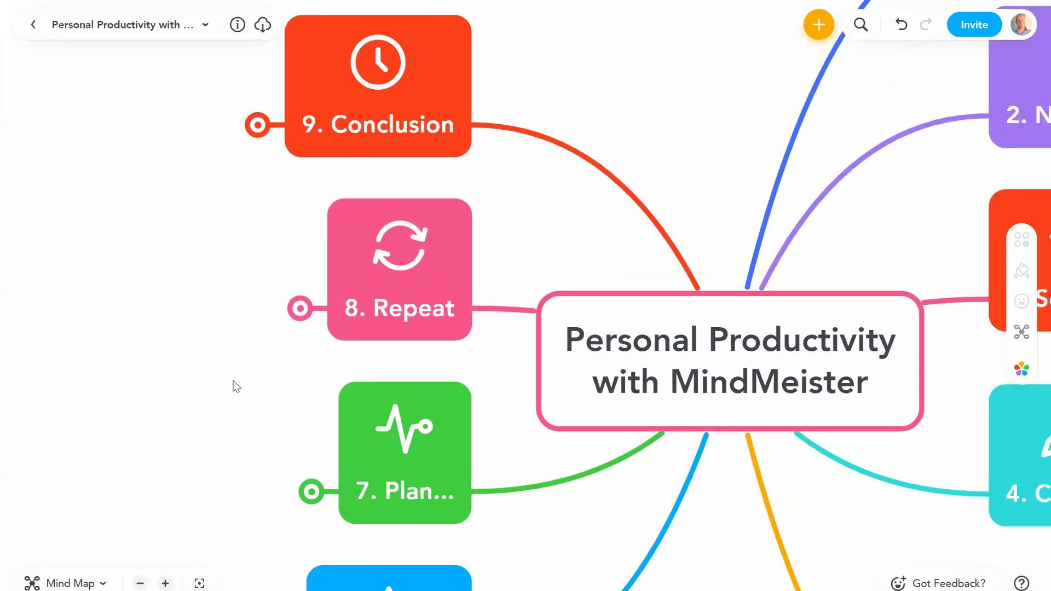
Step: Expand 8. Repeat to reveal Map Dashboard, Remember and New input comes in…
click(301, 309)
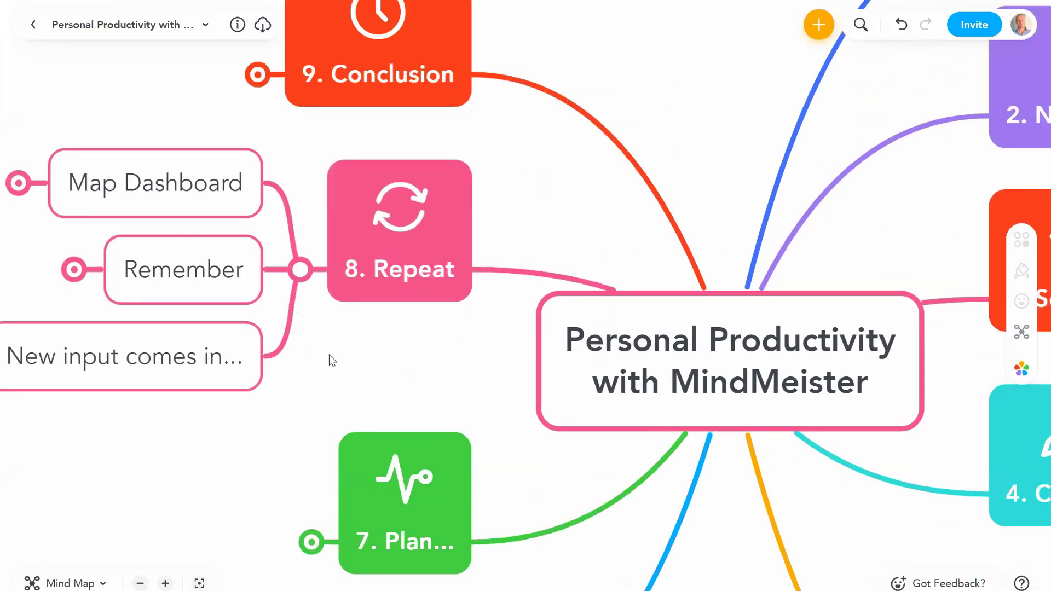
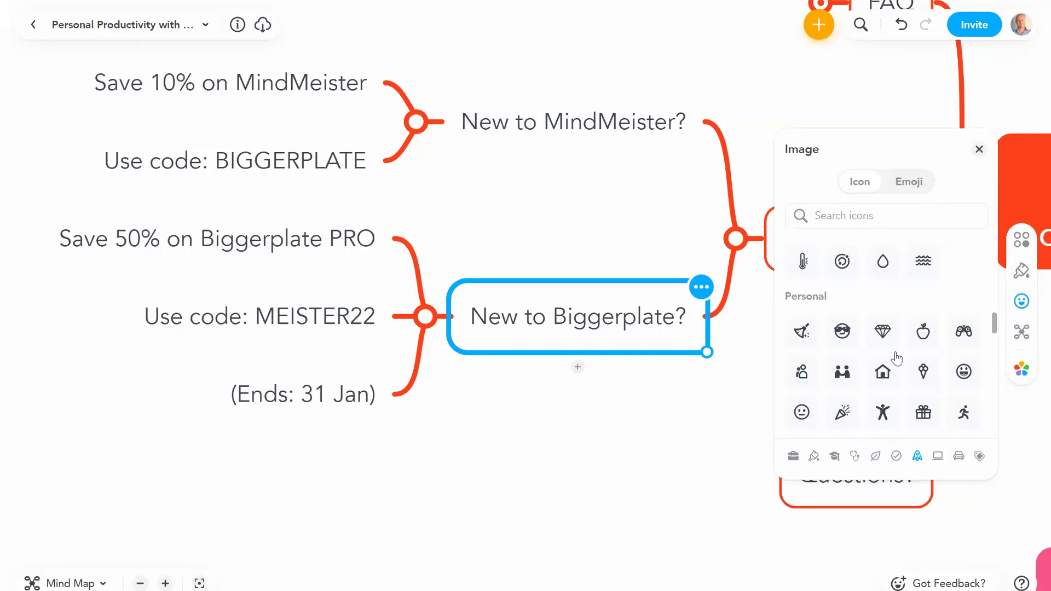
Step: Try the Productivity icons, then leave a ticked checkbox icon on New to Biggerplate?
click(917, 456)
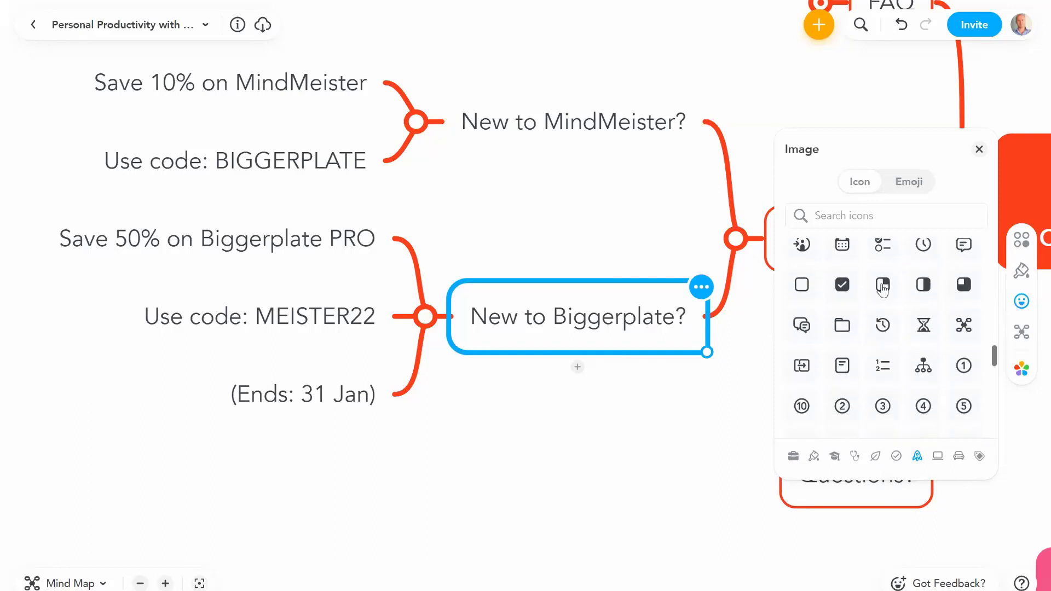
click(808, 293)
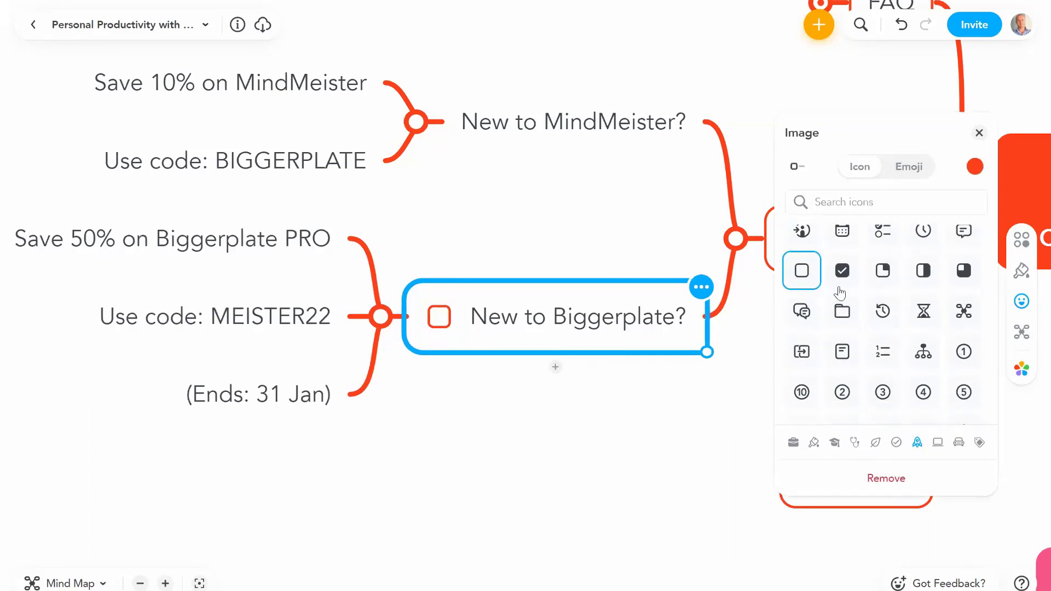
click(884, 273)
click(922, 275)
click(848, 277)
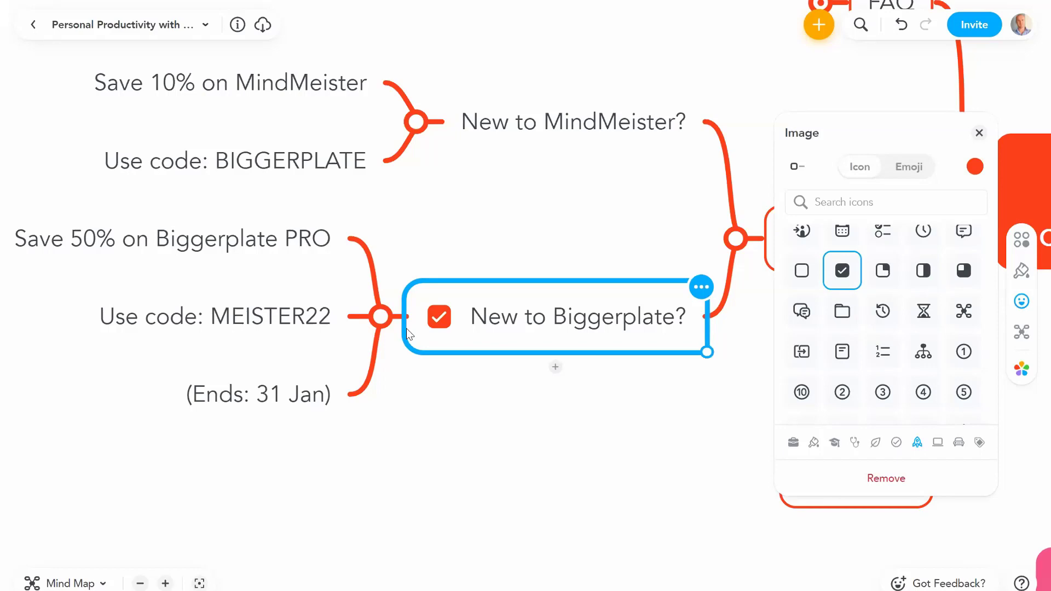
drag(673, 176, 769, 122)
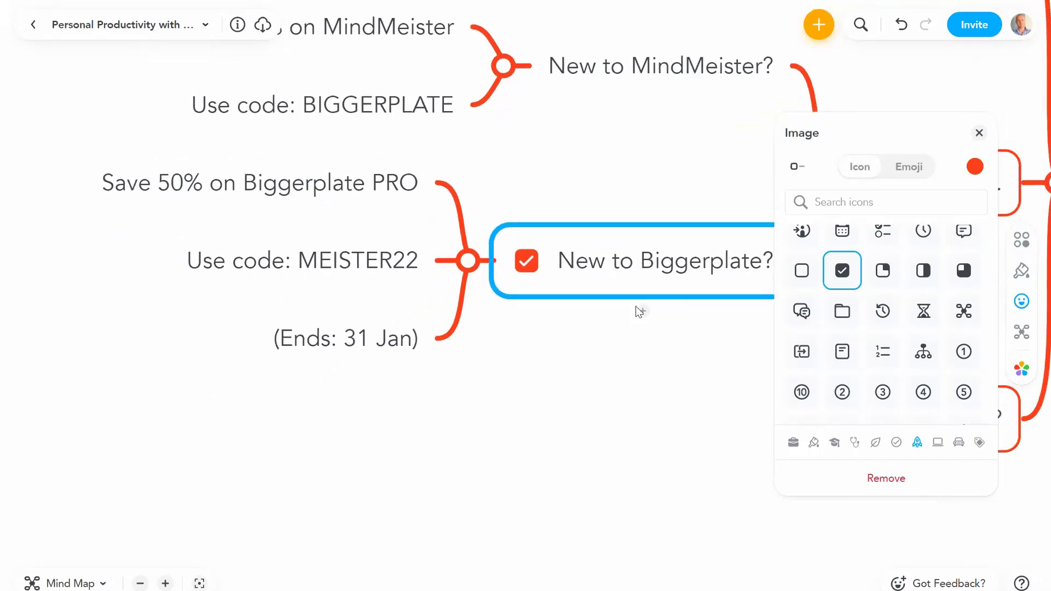
Step: Zoom out and collapse the Remember... and 9. Conclusion branches
click(980, 135)
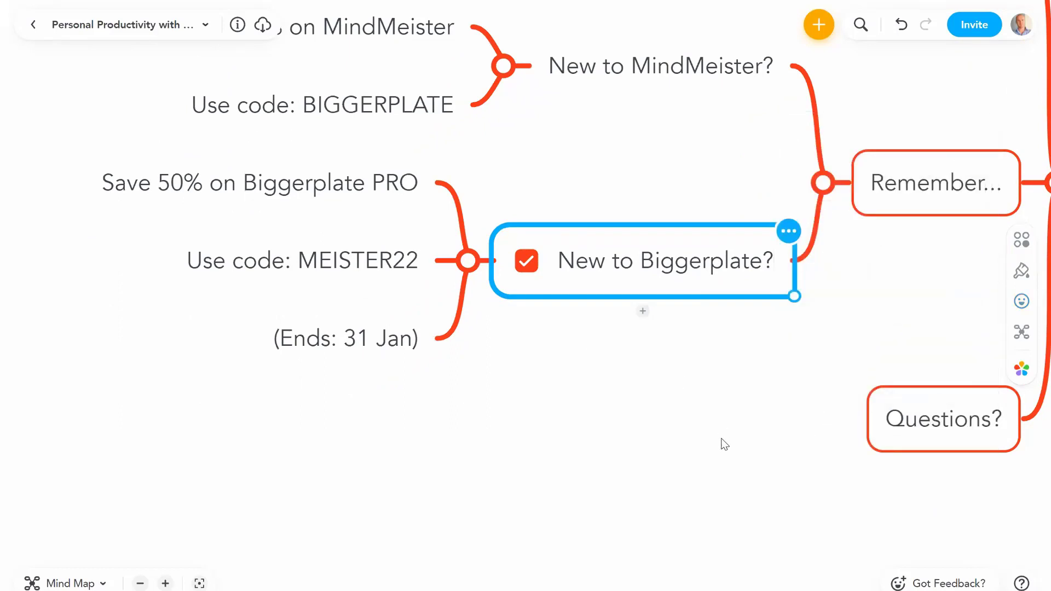
drag(583, 358, 520, 218)
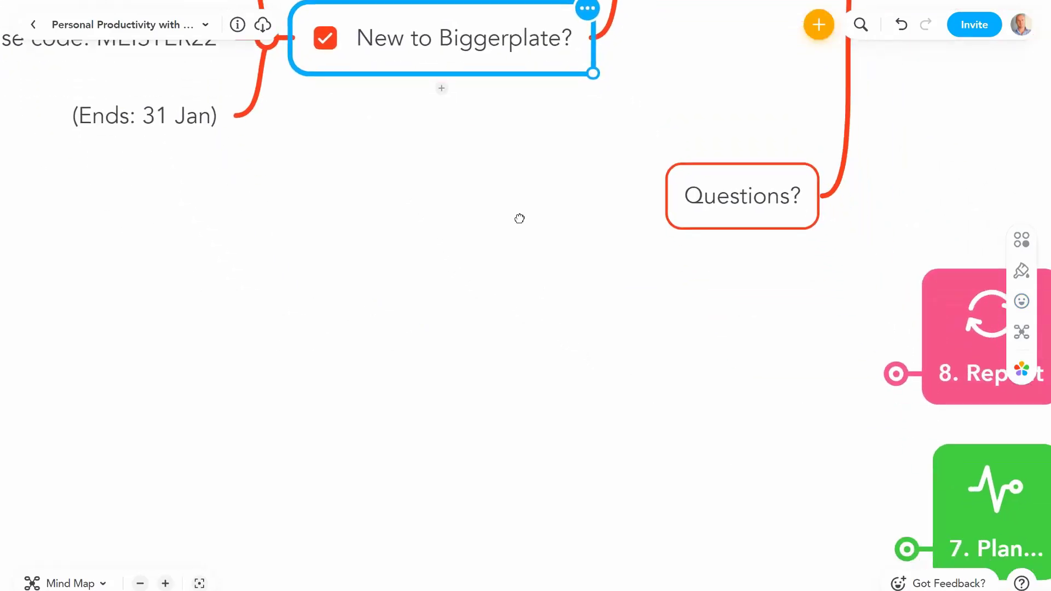
click(140, 583)
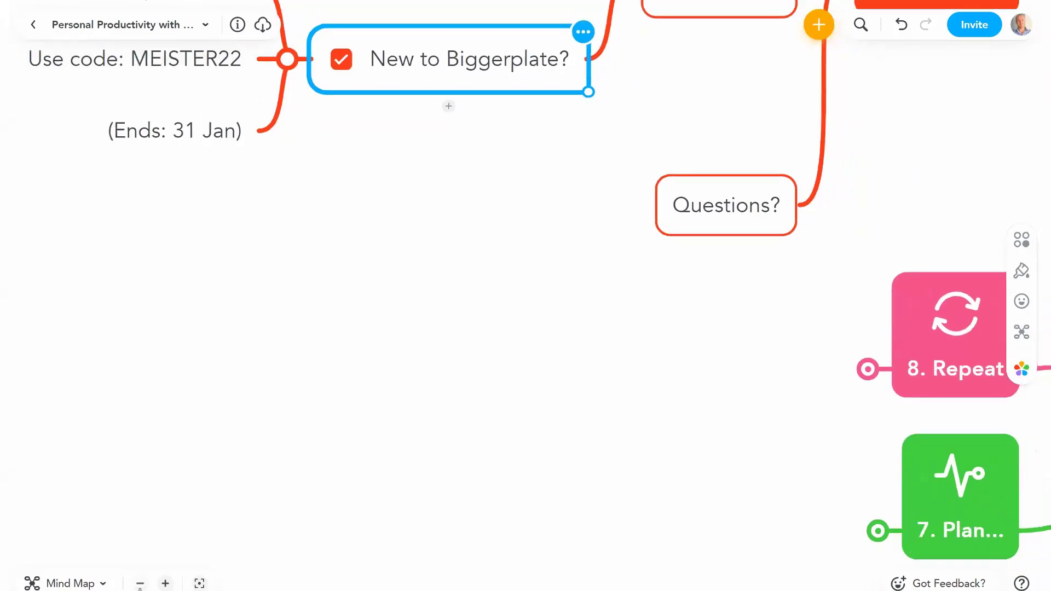
click(140, 583)
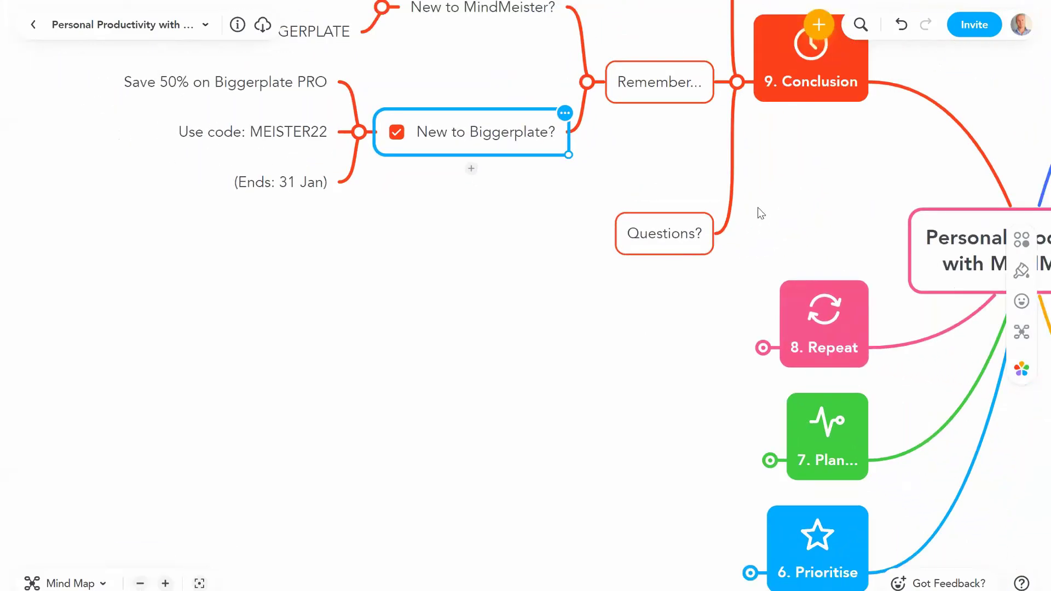
click(533, 141)
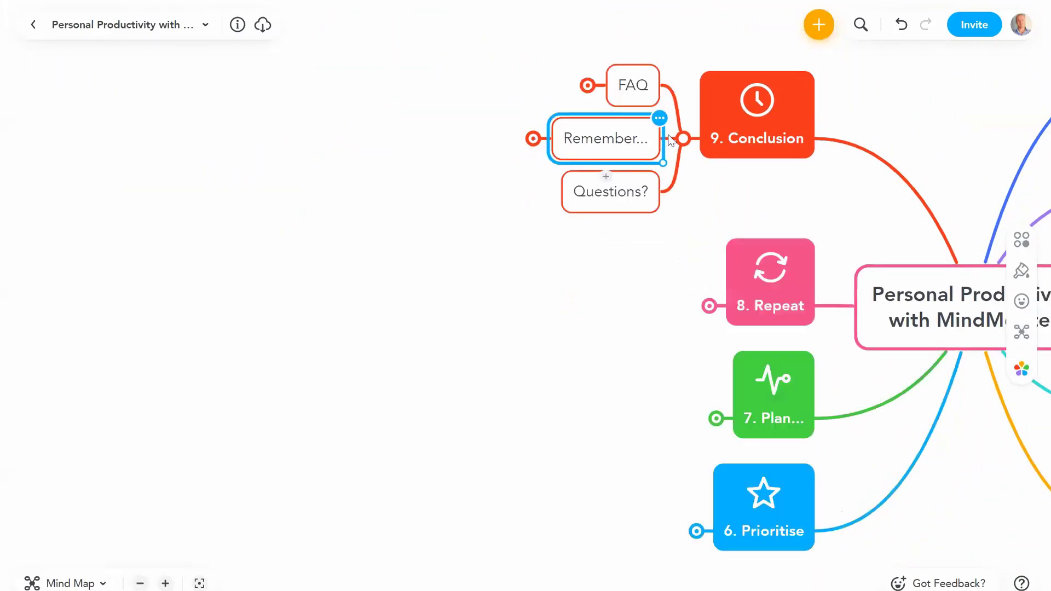
click(683, 138)
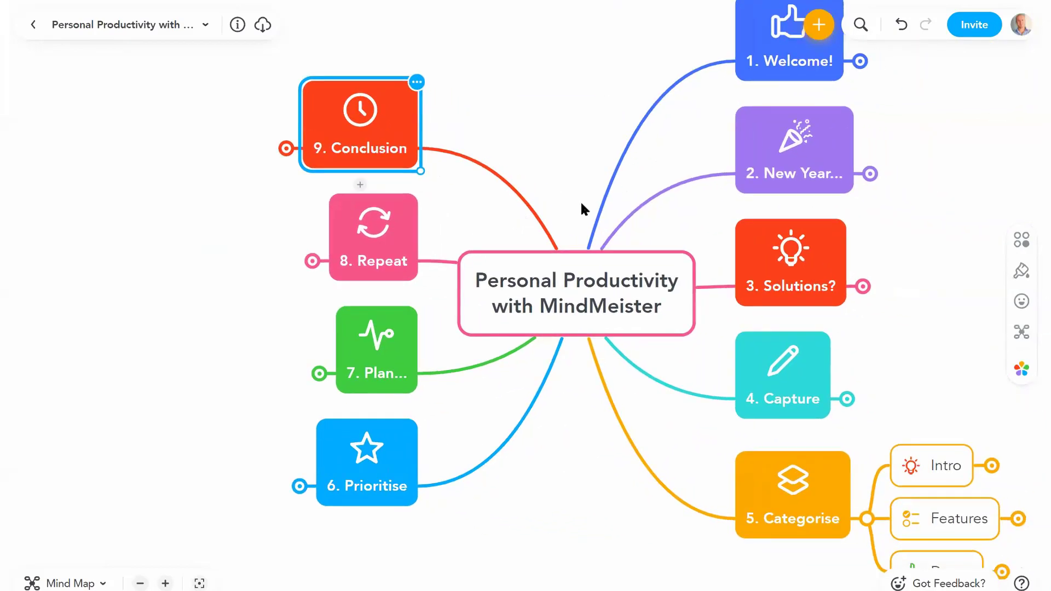
Step: Expand Demo and open the link attached to Finish: Categorised Map
click(794, 136)
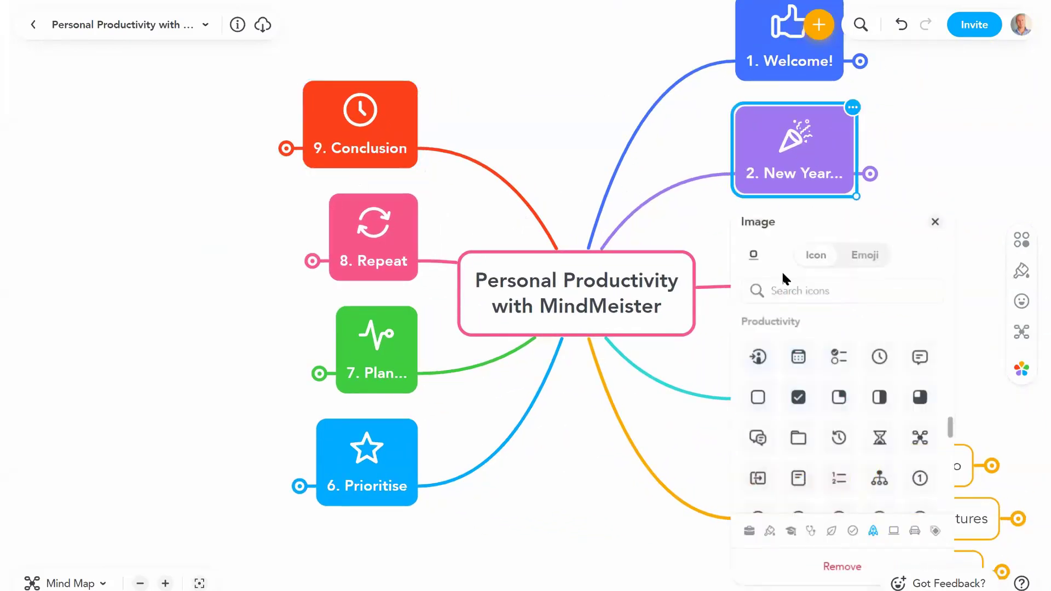
click(679, 211)
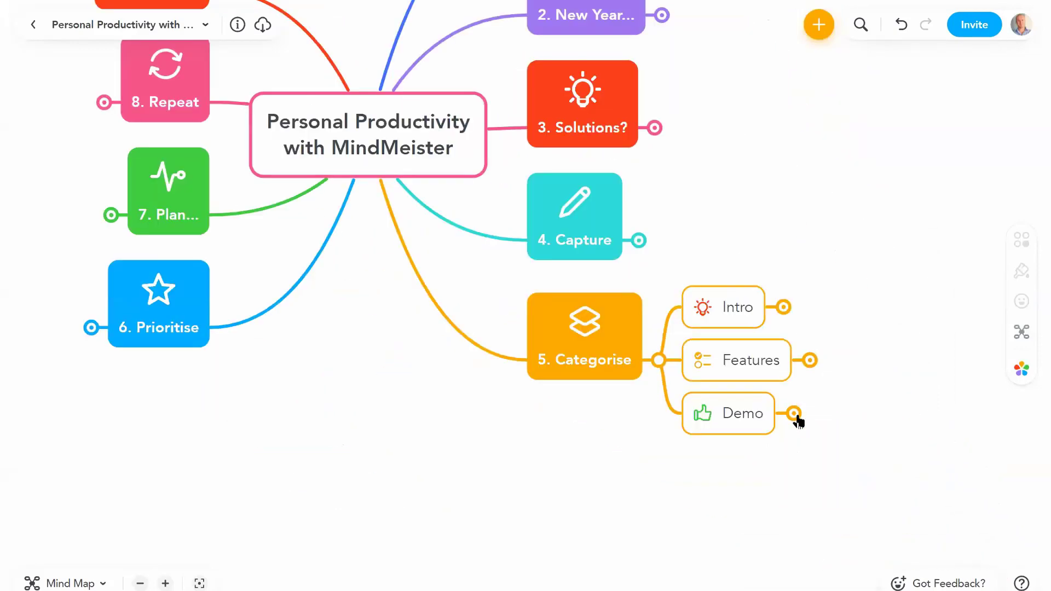
click(794, 414)
click(754, 361)
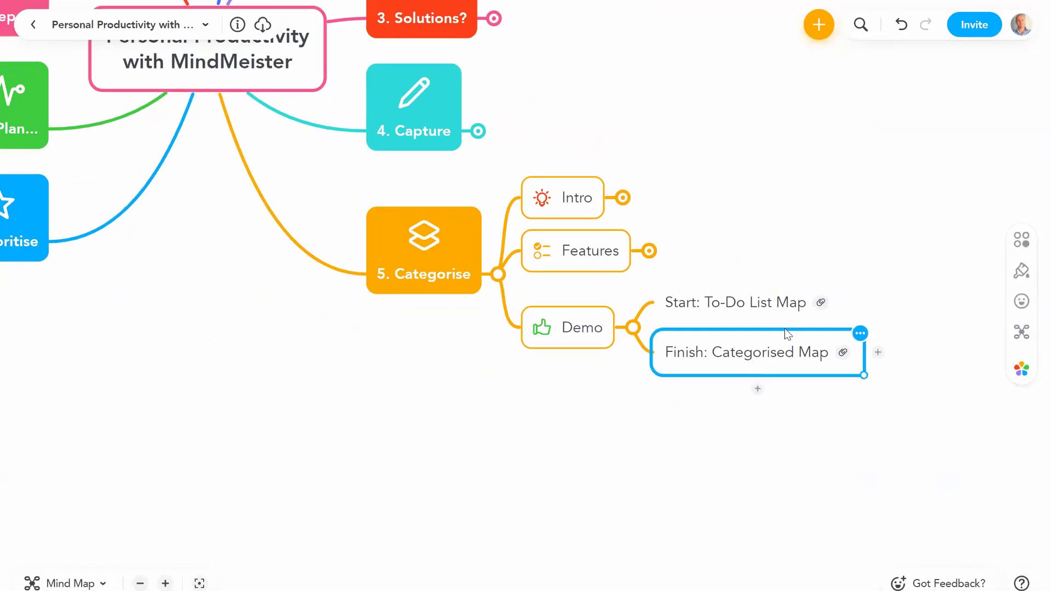
click(845, 358)
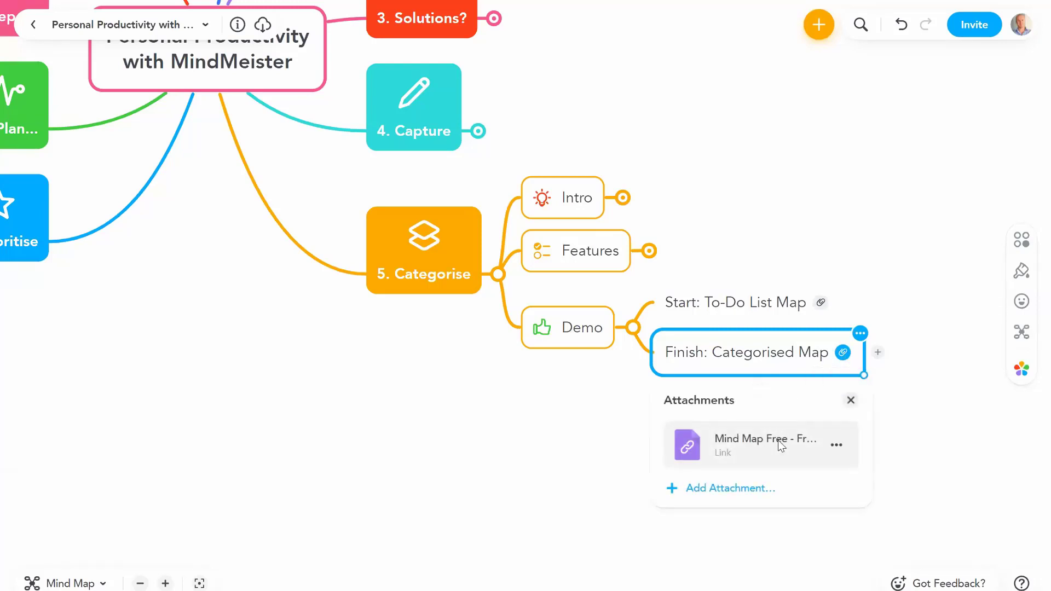
click(781, 446)
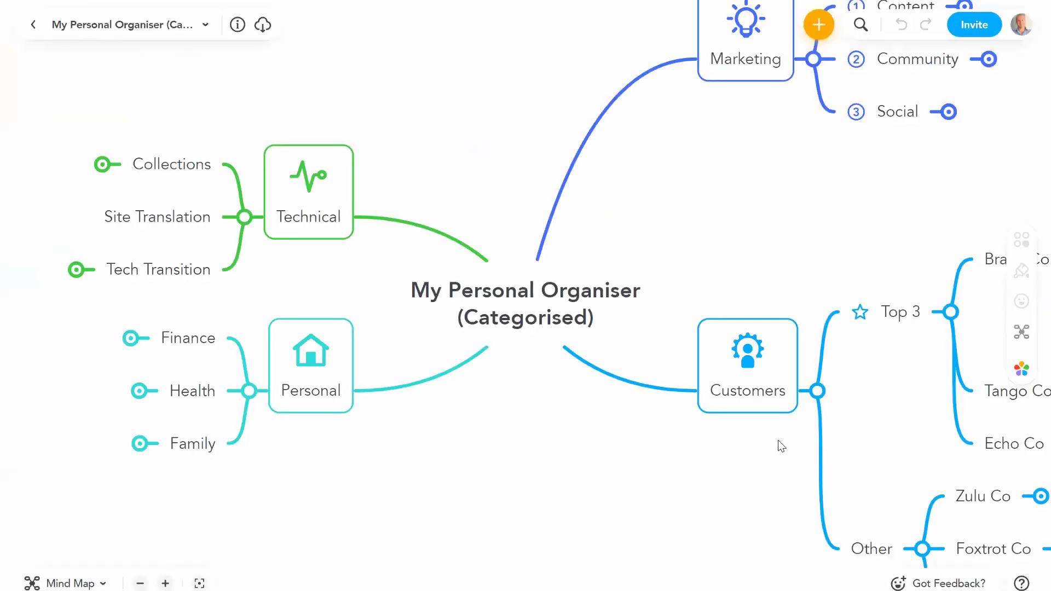
Step: Return to the Personal Productivity map and collapse the Demo and 5. Categorise branches
key(ctrl+shift+Tab)
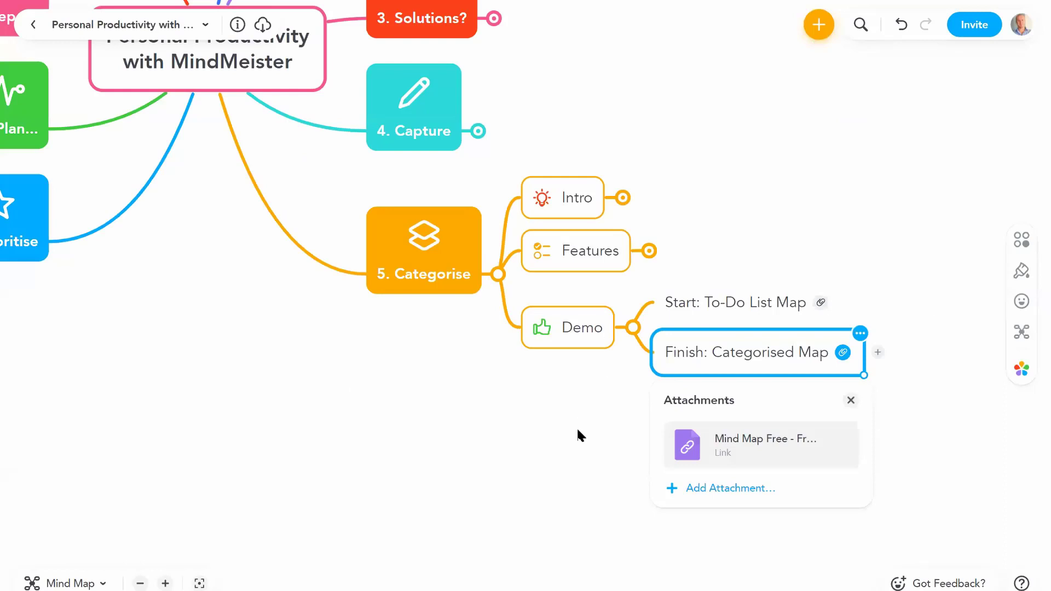
click(579, 430)
drag(589, 438, 738, 501)
click(785, 391)
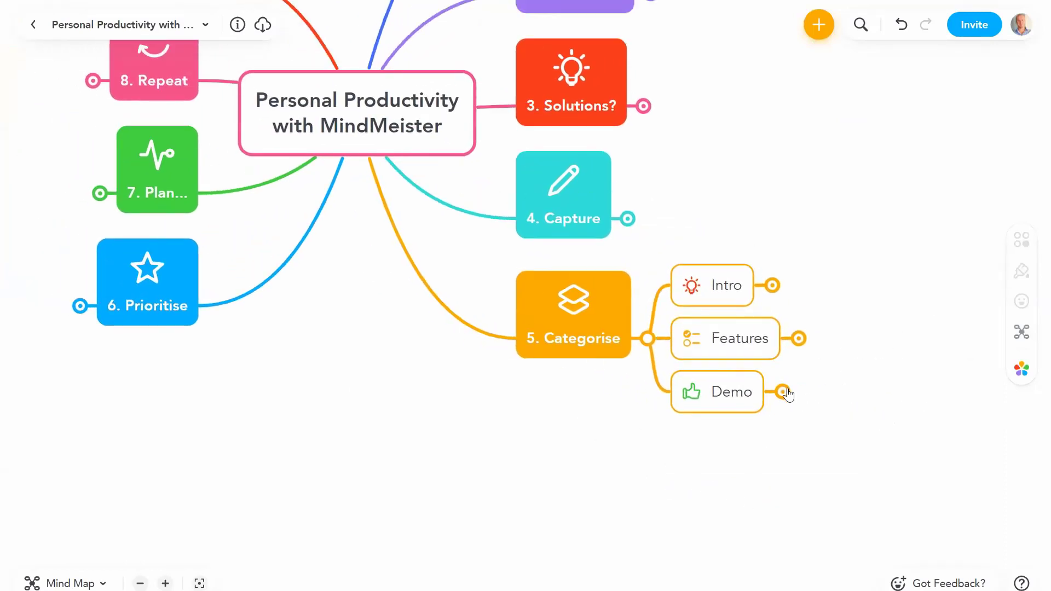
drag(588, 430, 786, 443)
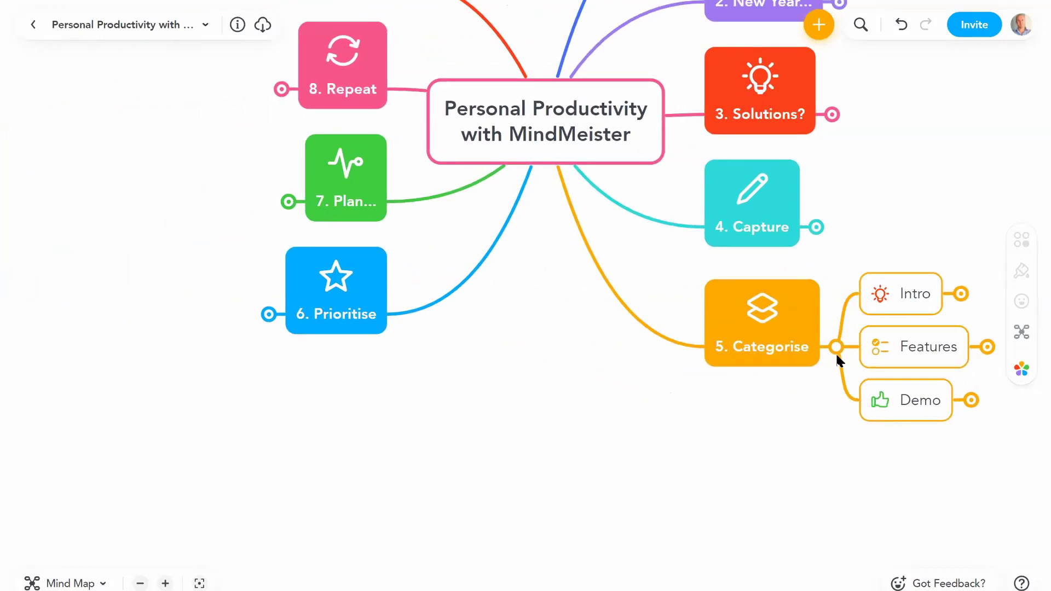
click(835, 349)
drag(563, 392, 542, 551)
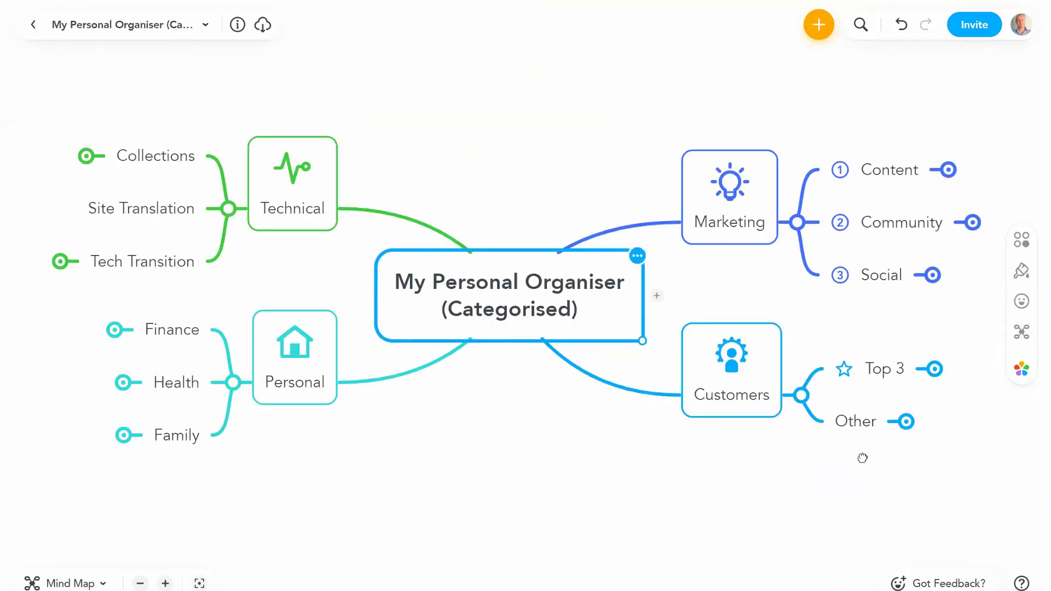
Step: Expand Top 3, Training and Planning, then edit the Workshop planning title
scroll(287, 539, right, 5)
click(165, 583)
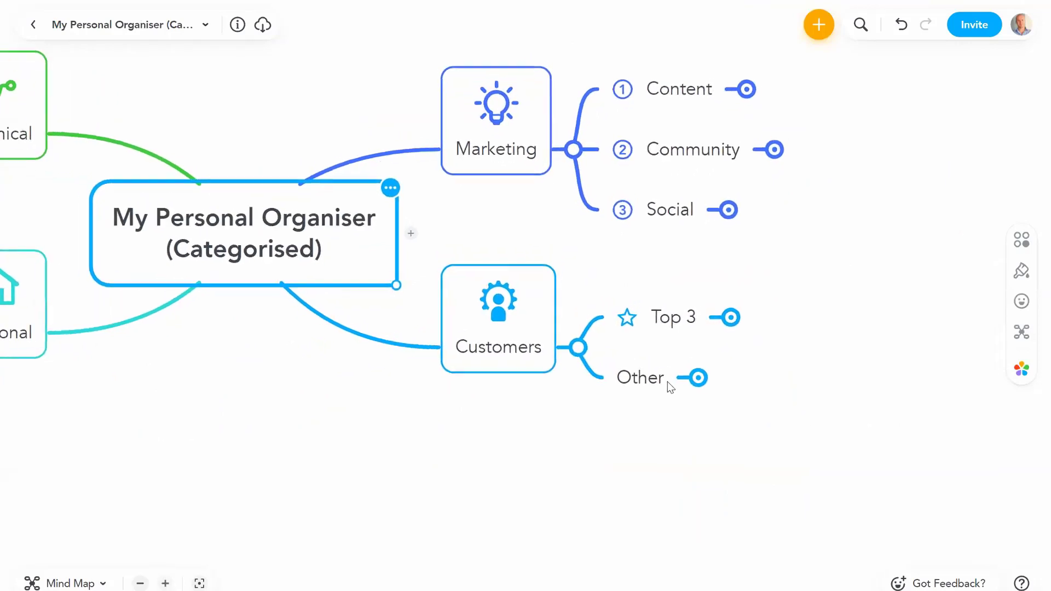
click(740, 319)
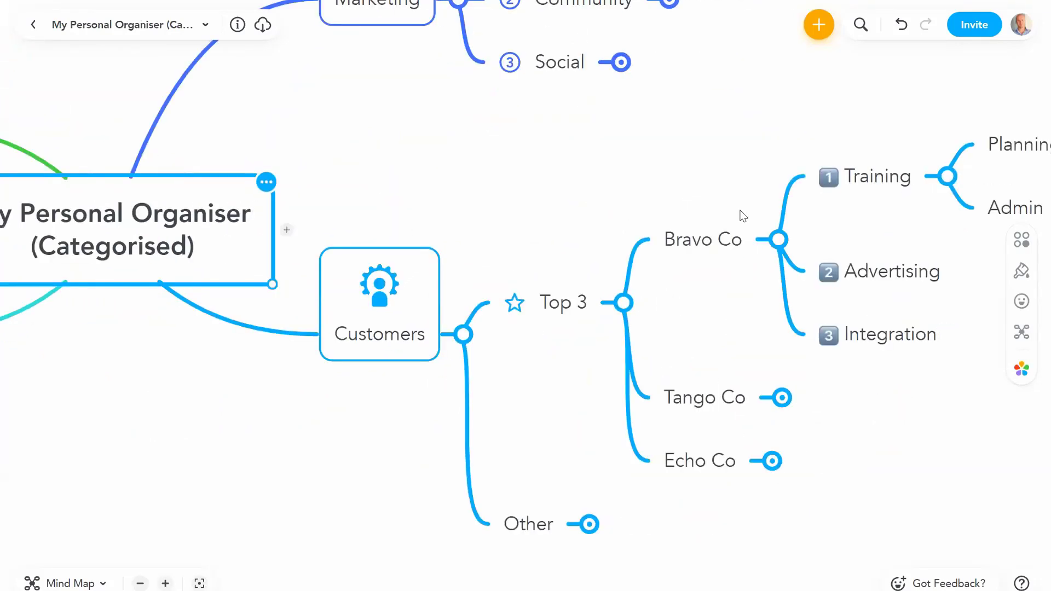
click(931, 182)
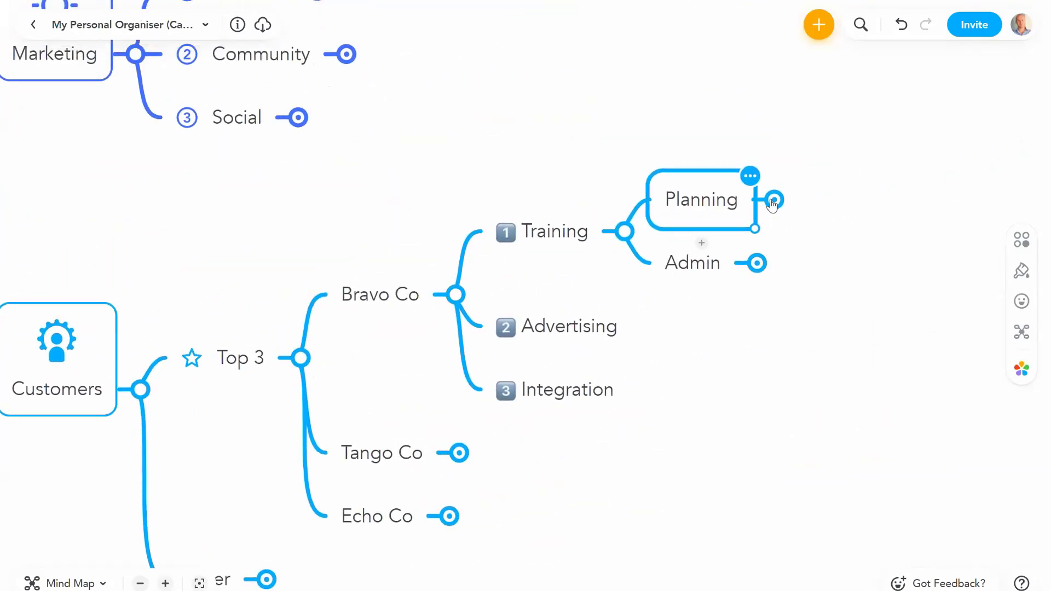
click(766, 200)
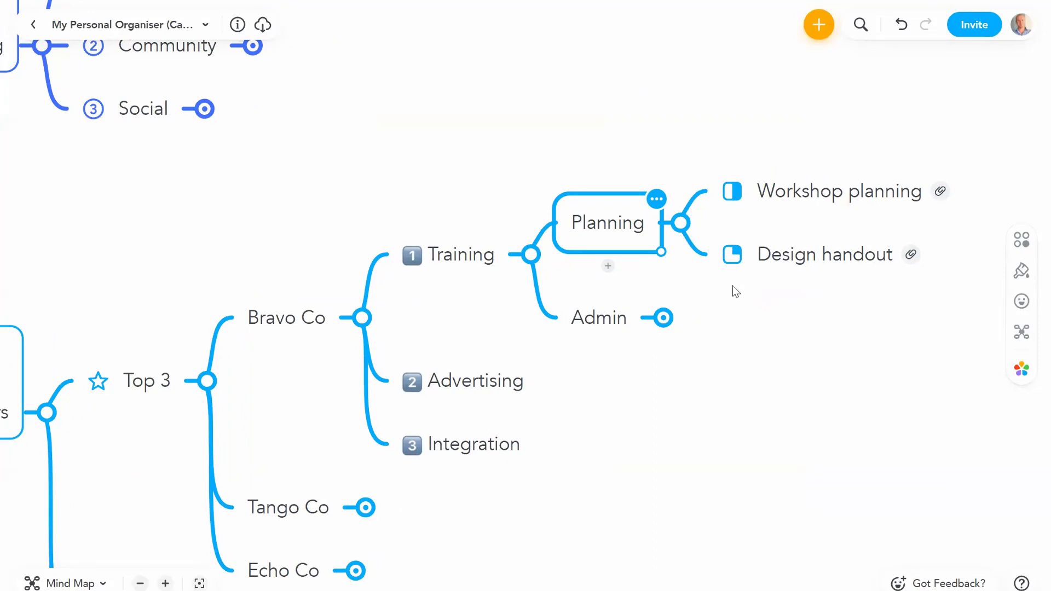
click(920, 208)
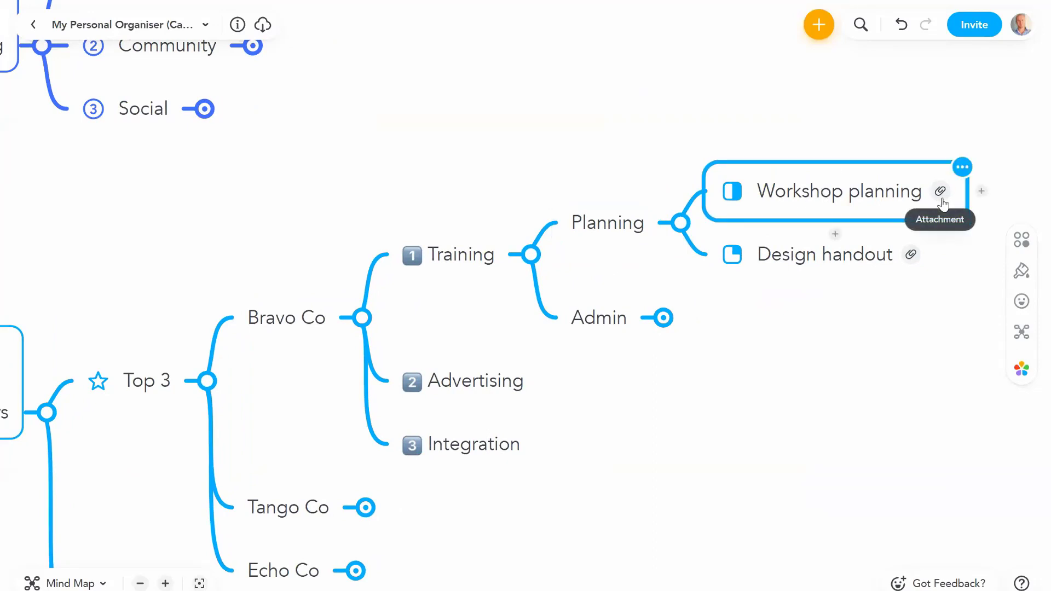
double_click(864, 200)
click(794, 370)
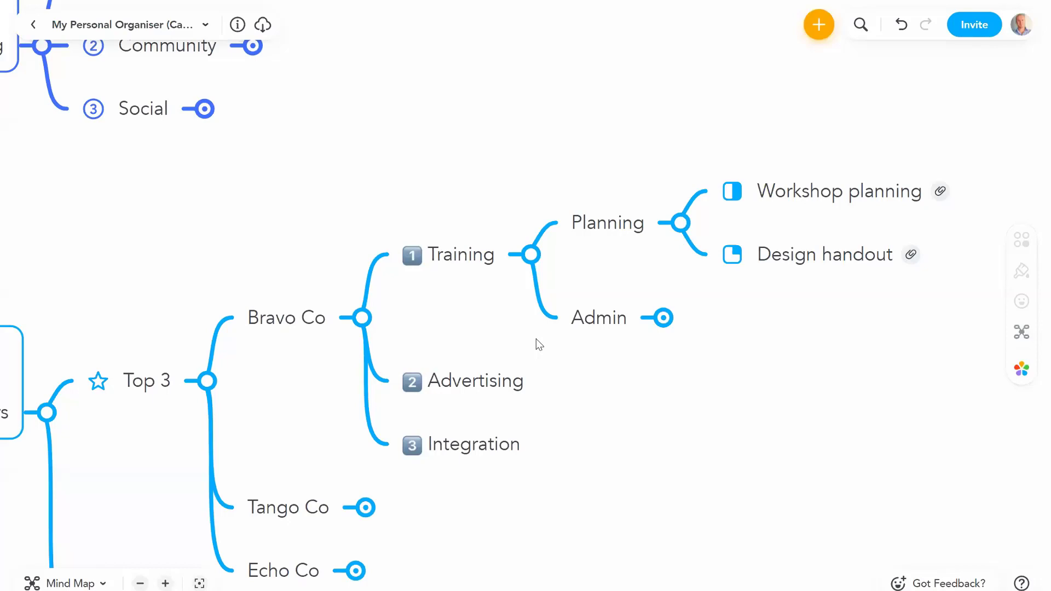
drag(476, 322, 969, 275)
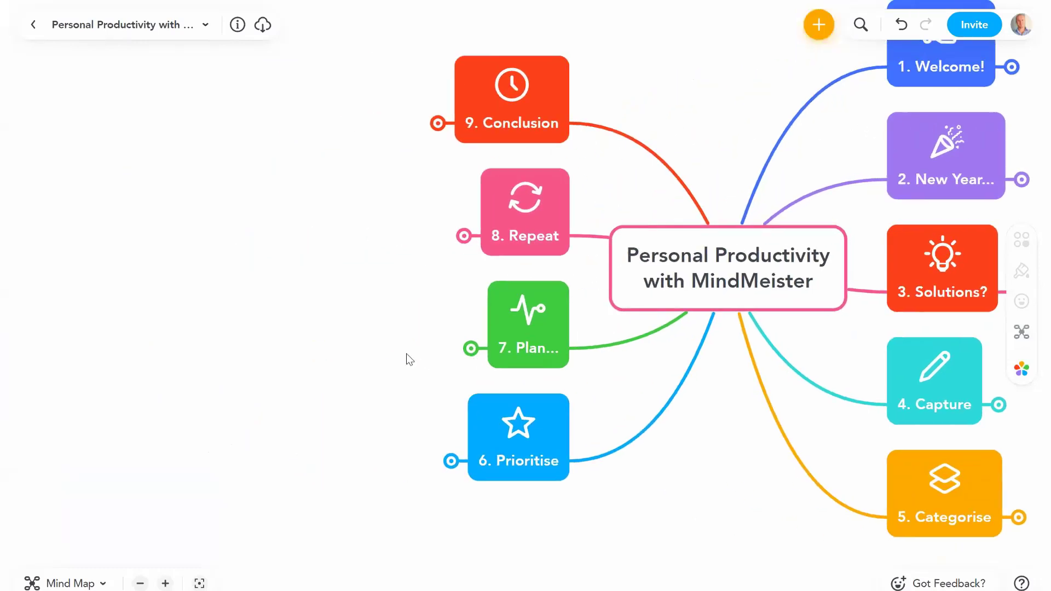
Step: Expand 9. Conclusion and add 'Add own images' as a child idea of Questions?
click(530, 131)
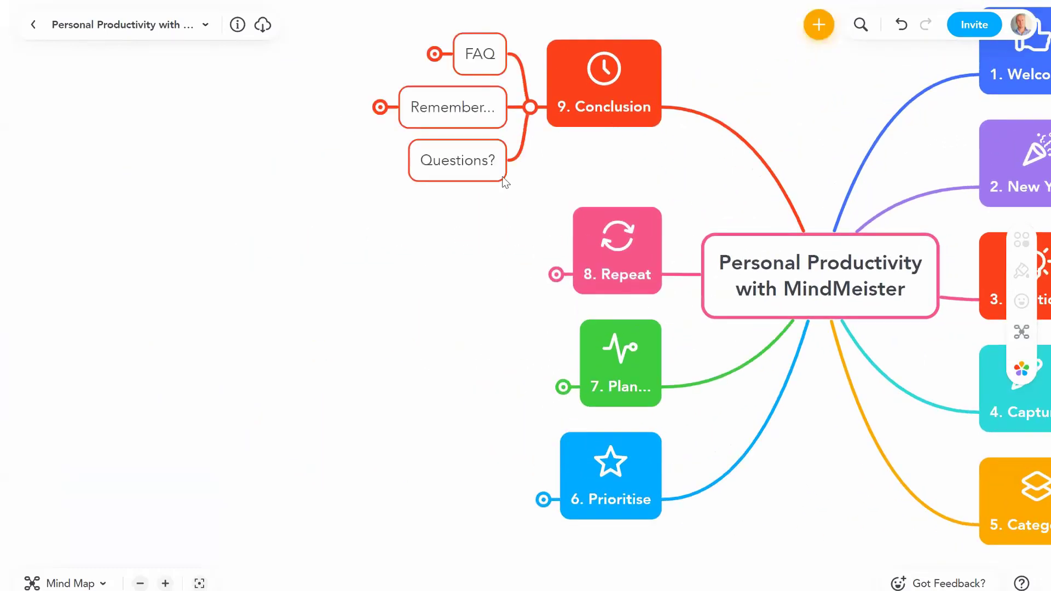
click(602, 226)
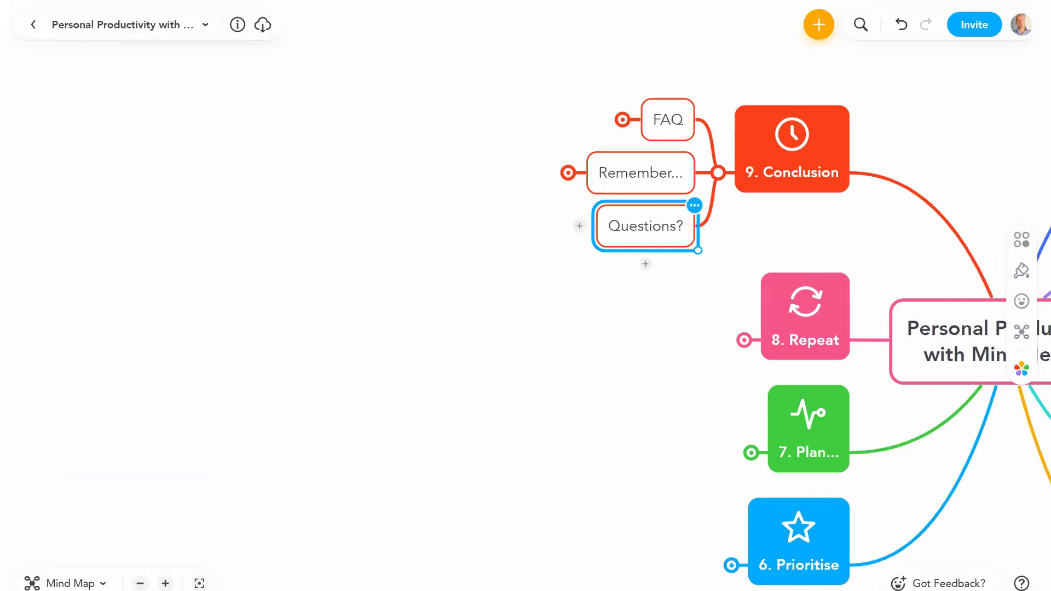
click(165, 583)
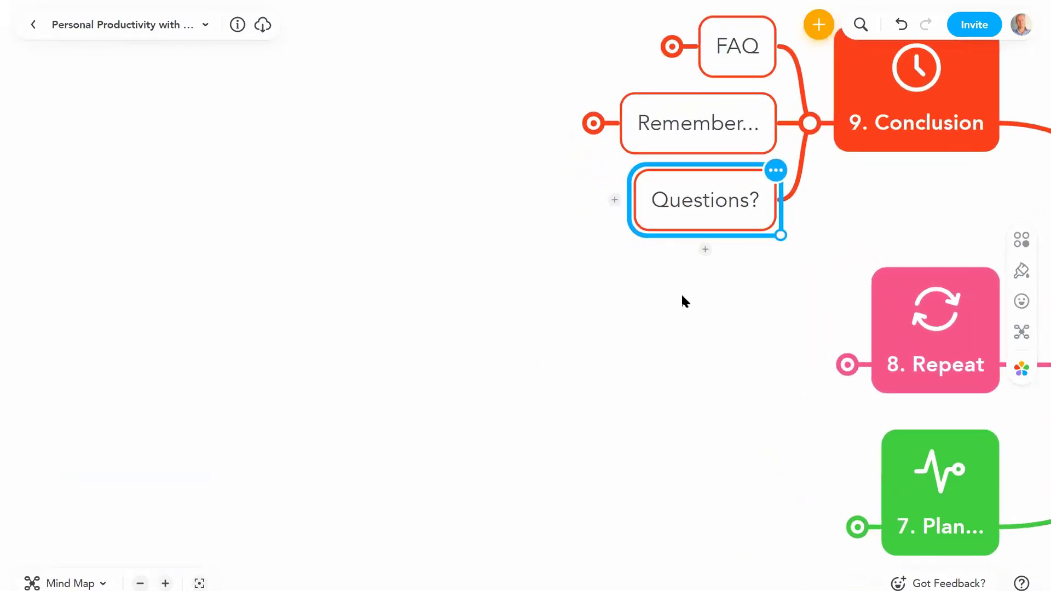
click(608, 268)
text(Add own images)
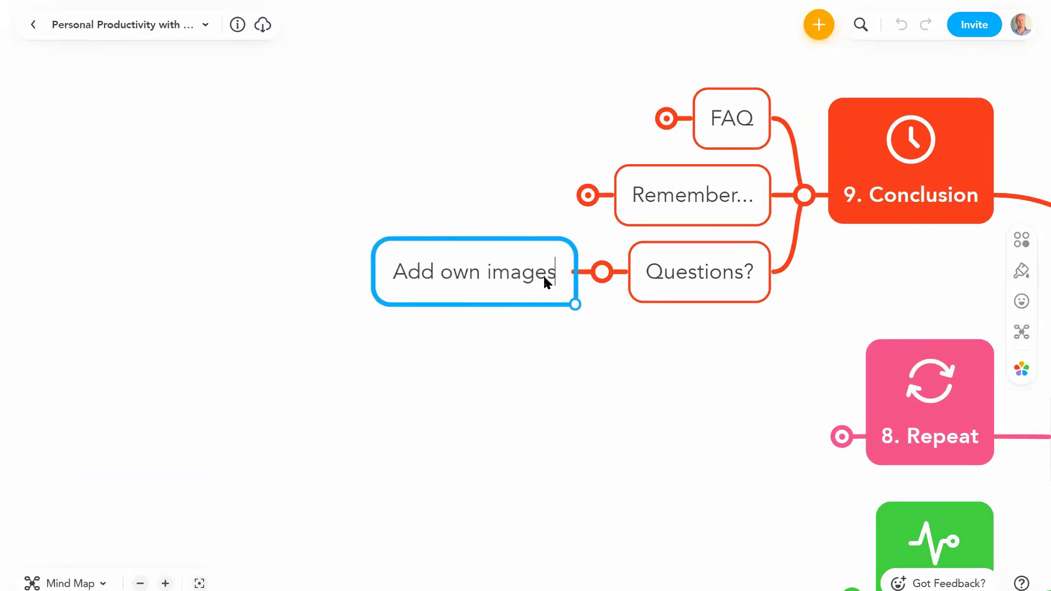
key(Return)
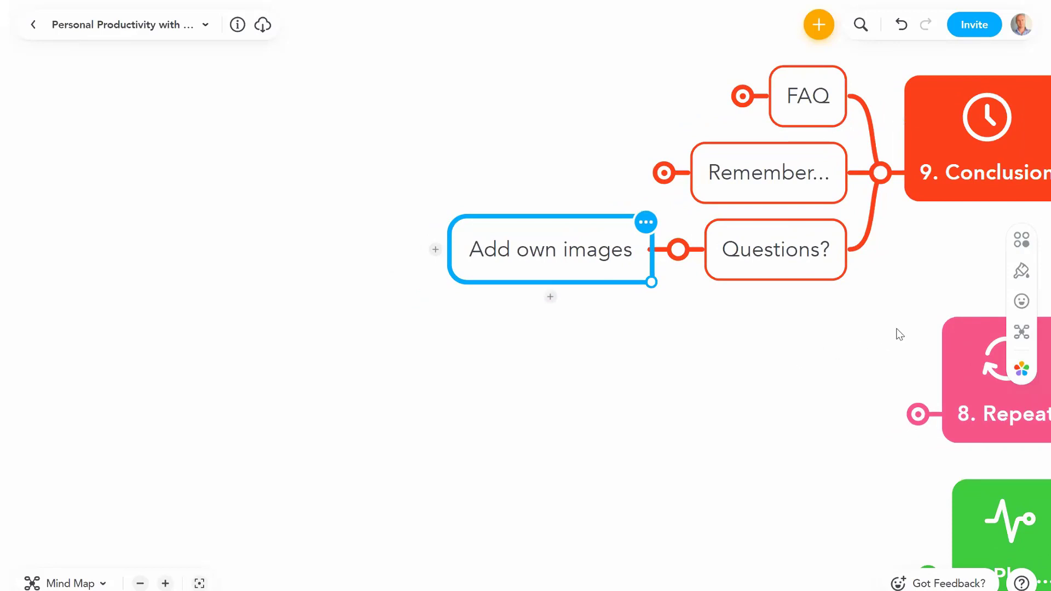
Step: Upload the Biggerplate-Symbol- Cropped image onto Add own images and shrink it to icon size
click(1021, 245)
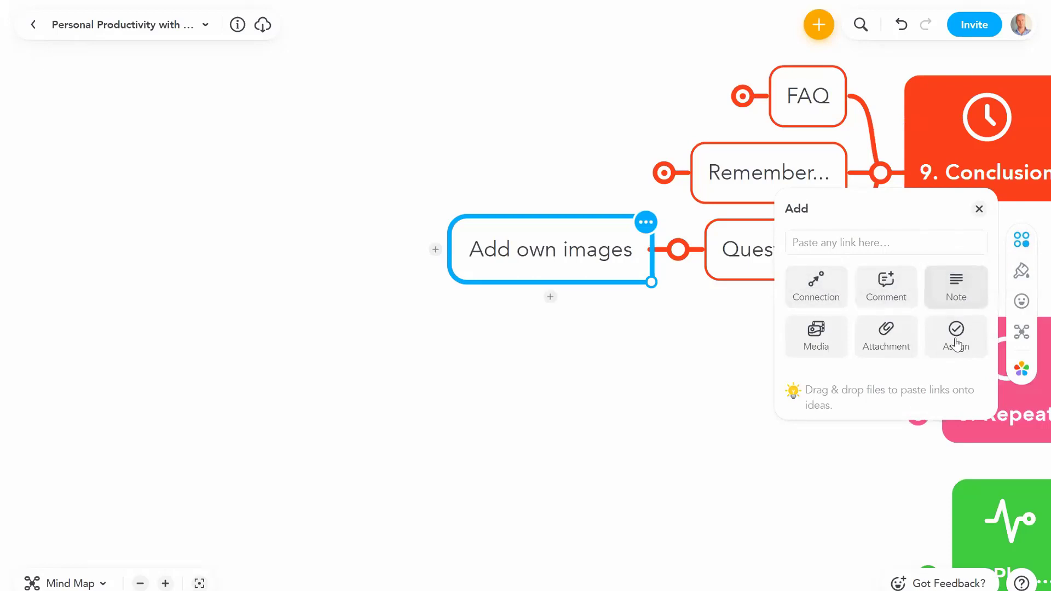
click(816, 336)
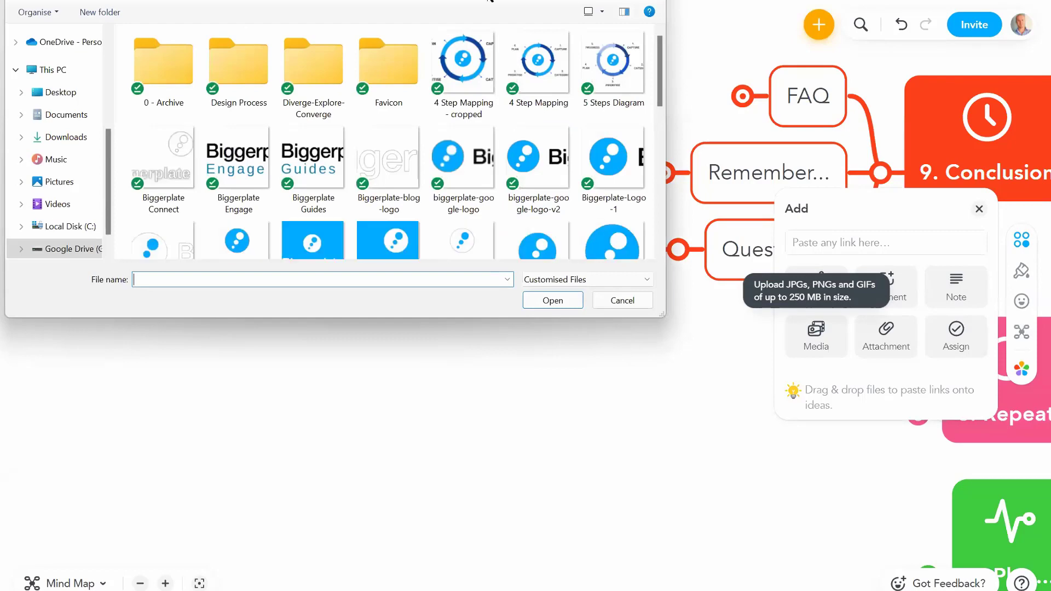
scroll(661, 101, down, 2)
double_click(620, 174)
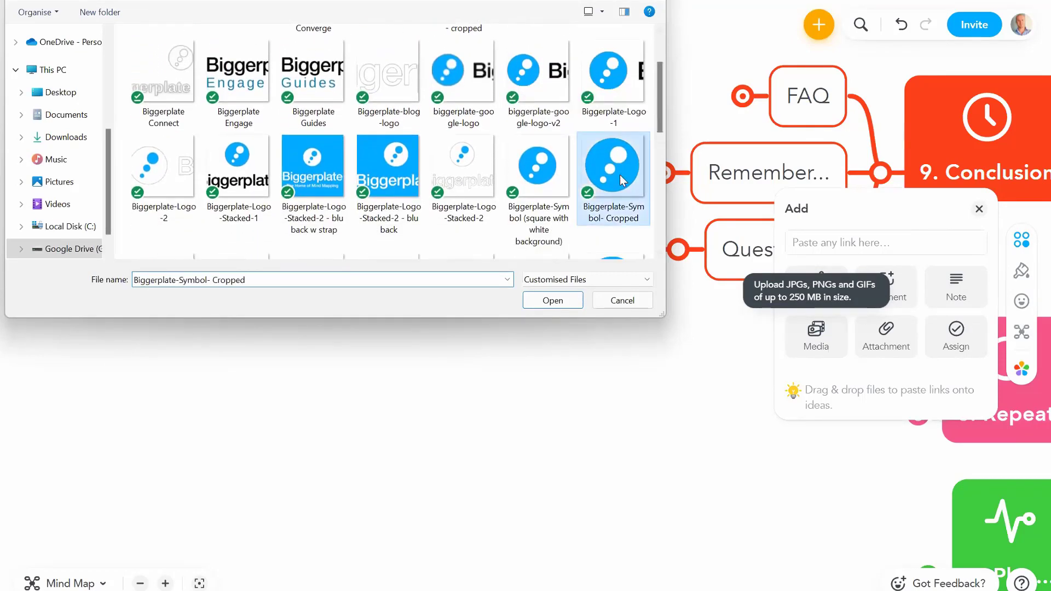
drag(723, 392, 881, 459)
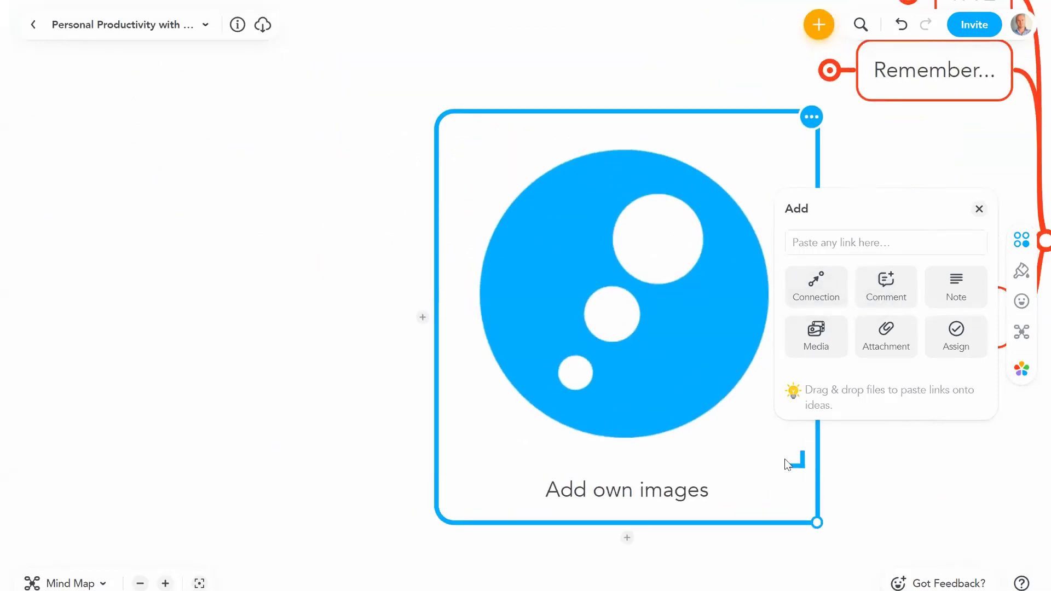
drag(794, 466, 591, 268)
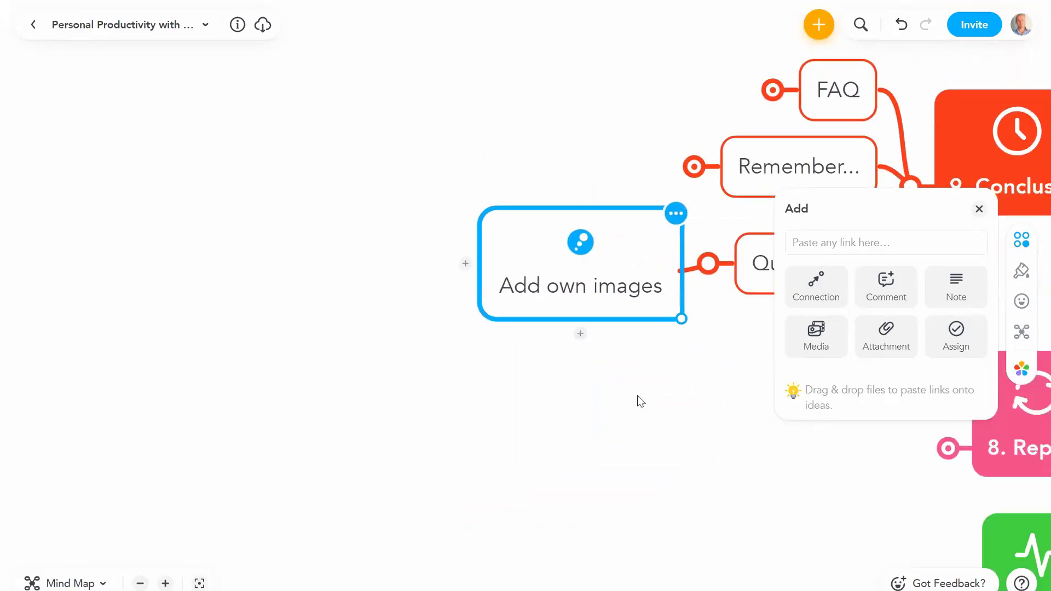
Step: Try each image layout, then settle on the Biggerplate image sitting left of the title
click(560, 221)
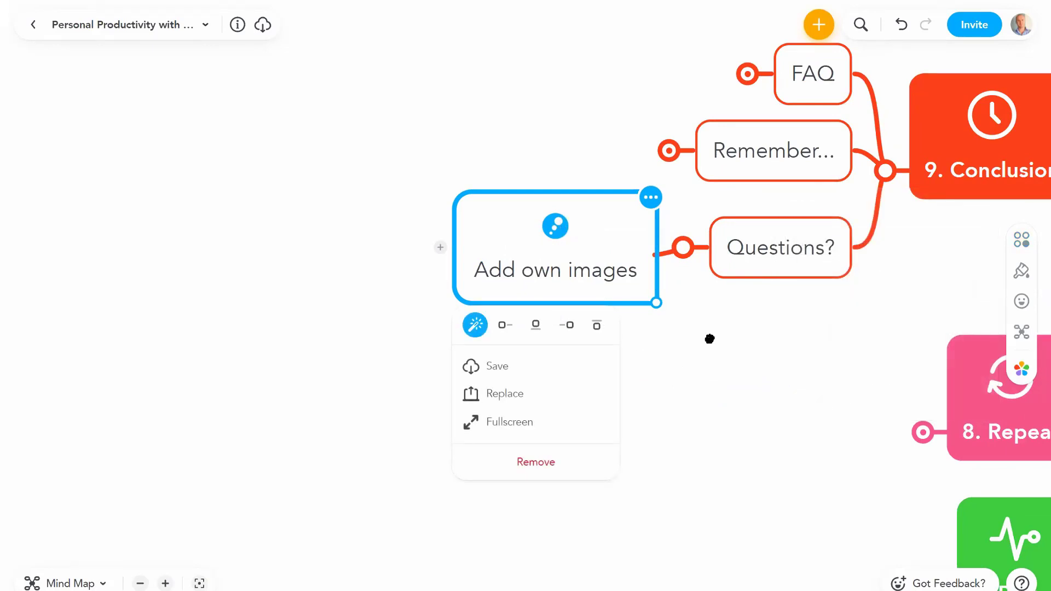
drag(708, 338, 756, 310)
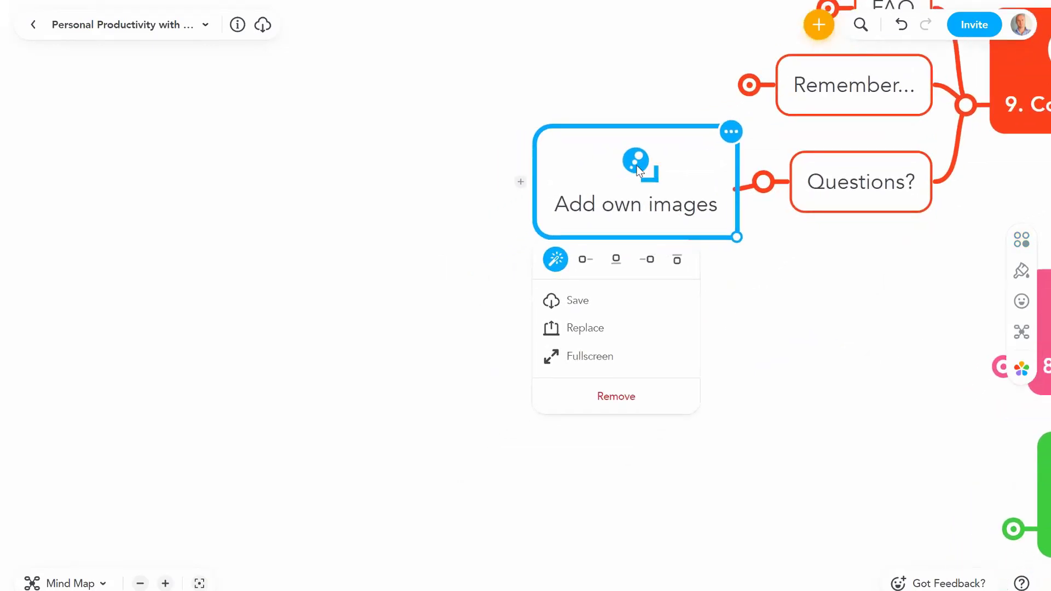
click(585, 259)
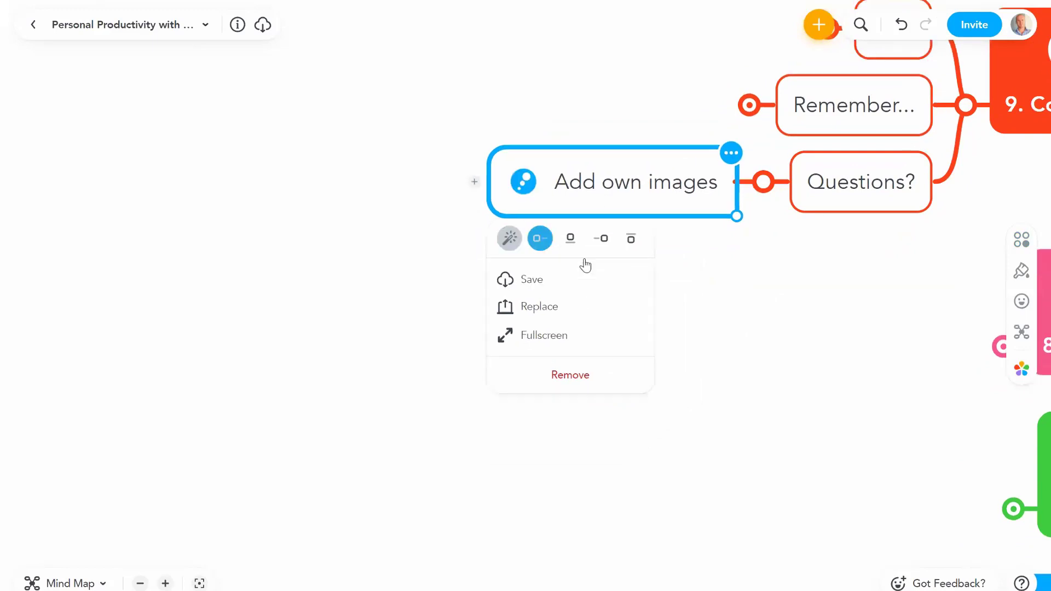
click(570, 239)
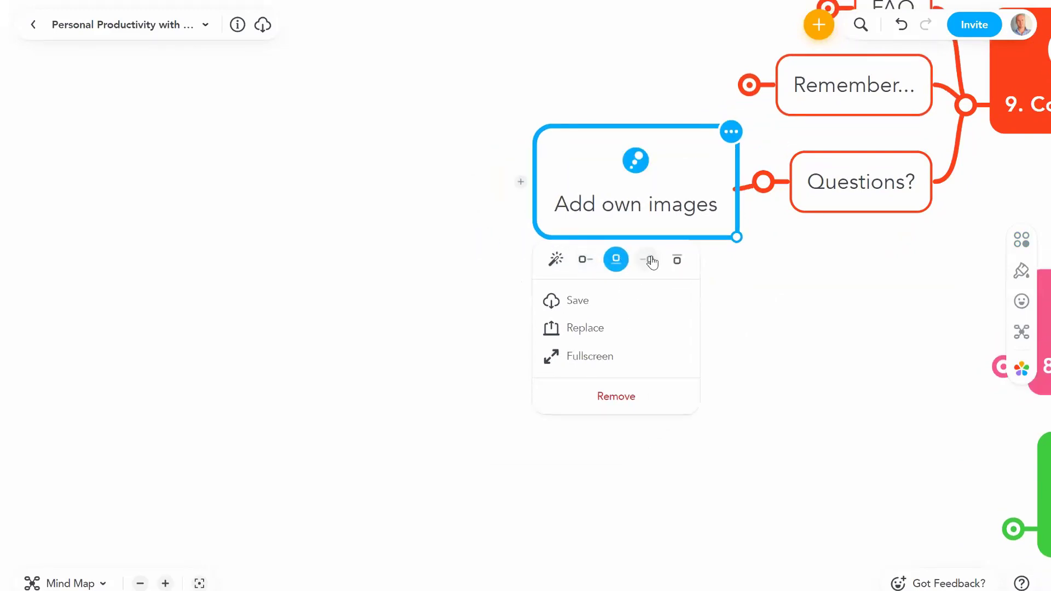
click(650, 258)
click(631, 241)
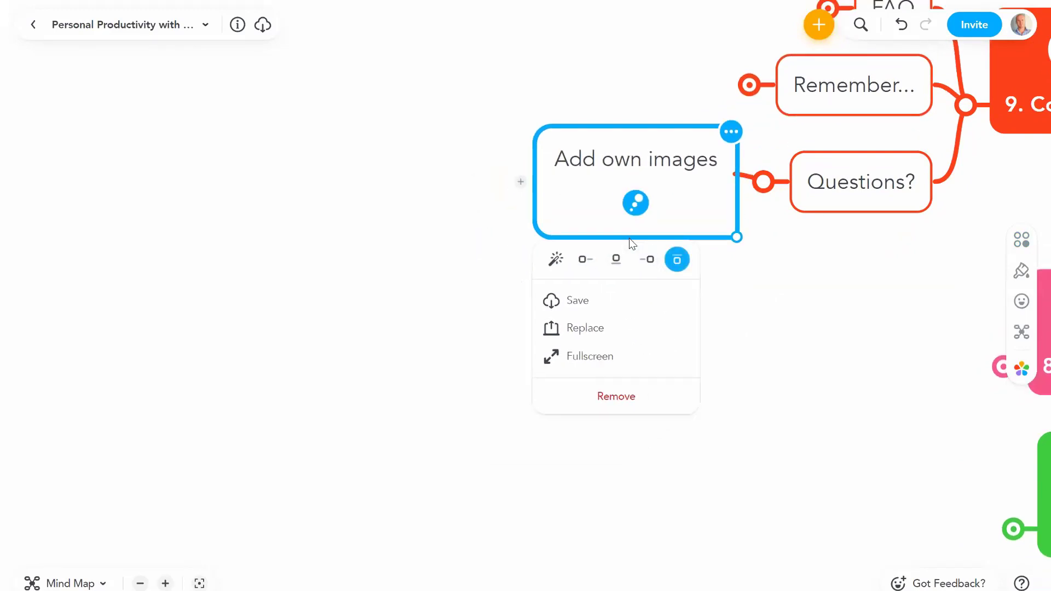
click(585, 259)
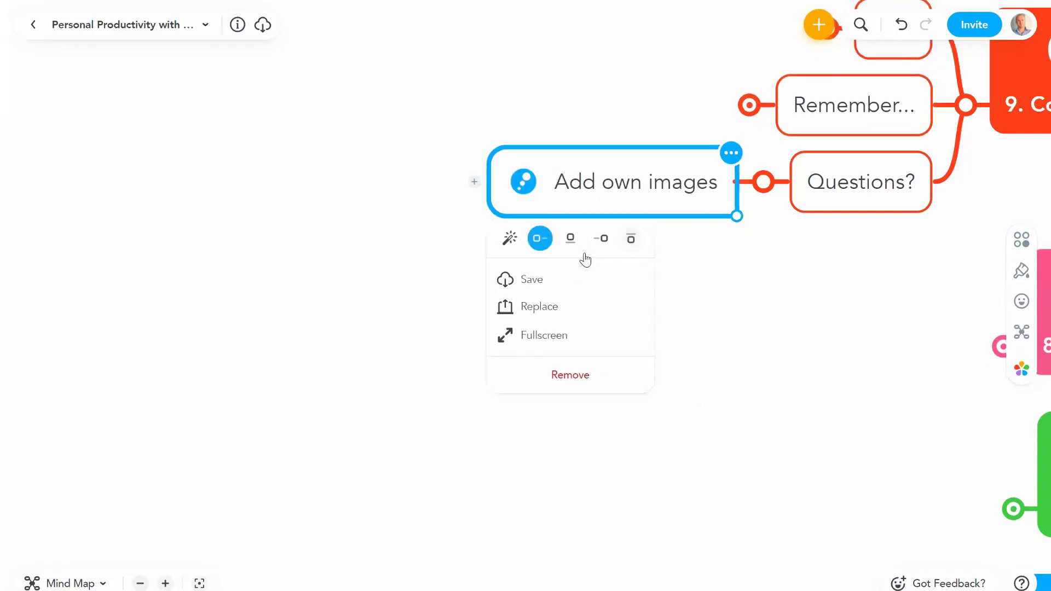
click(796, 290)
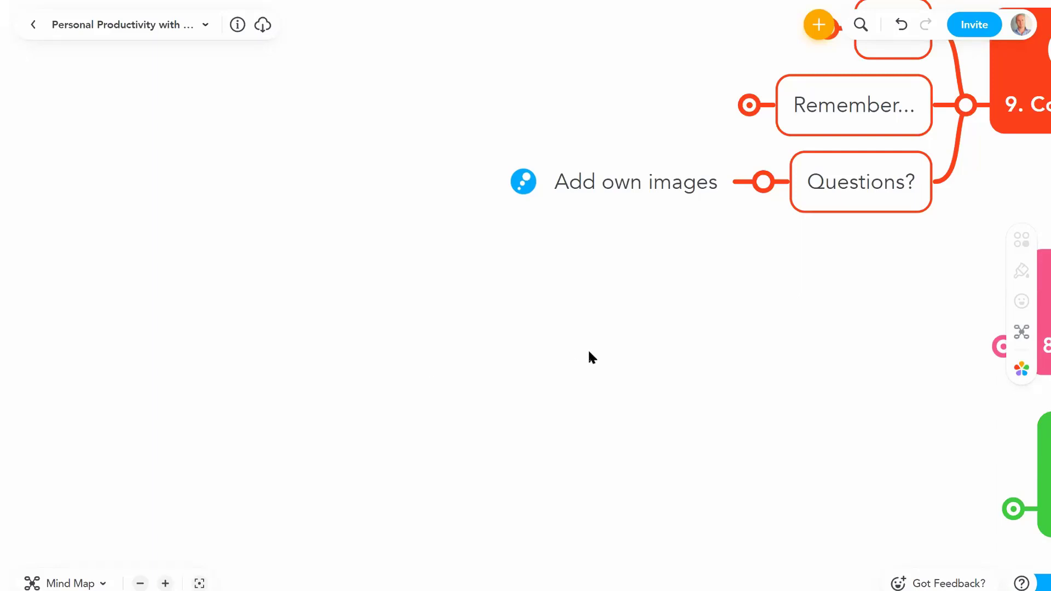
drag(703, 337, 557, 411)
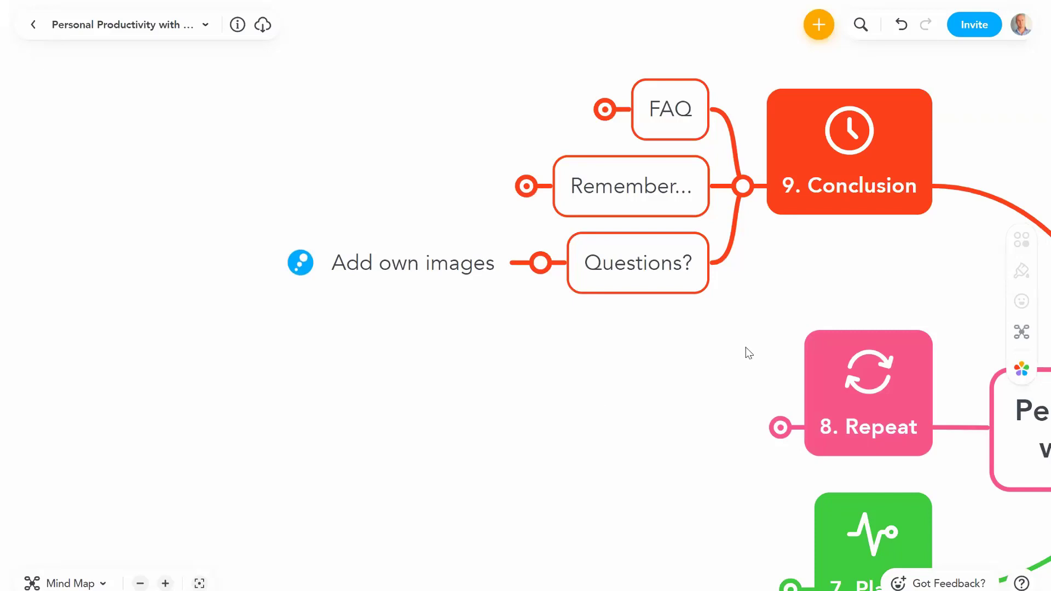
drag(827, 265, 736, 271)
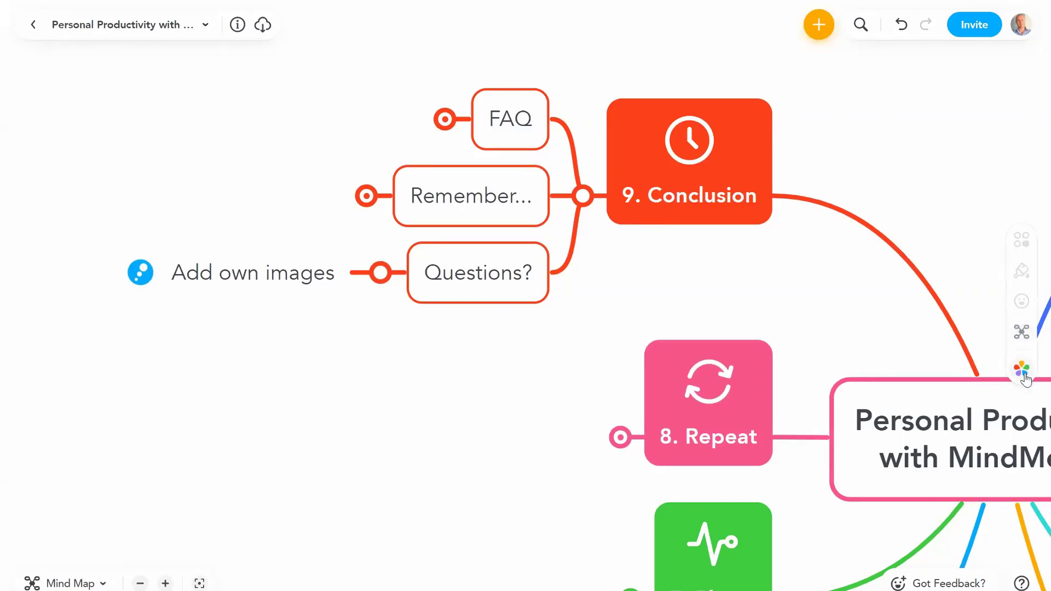
click(504, 291)
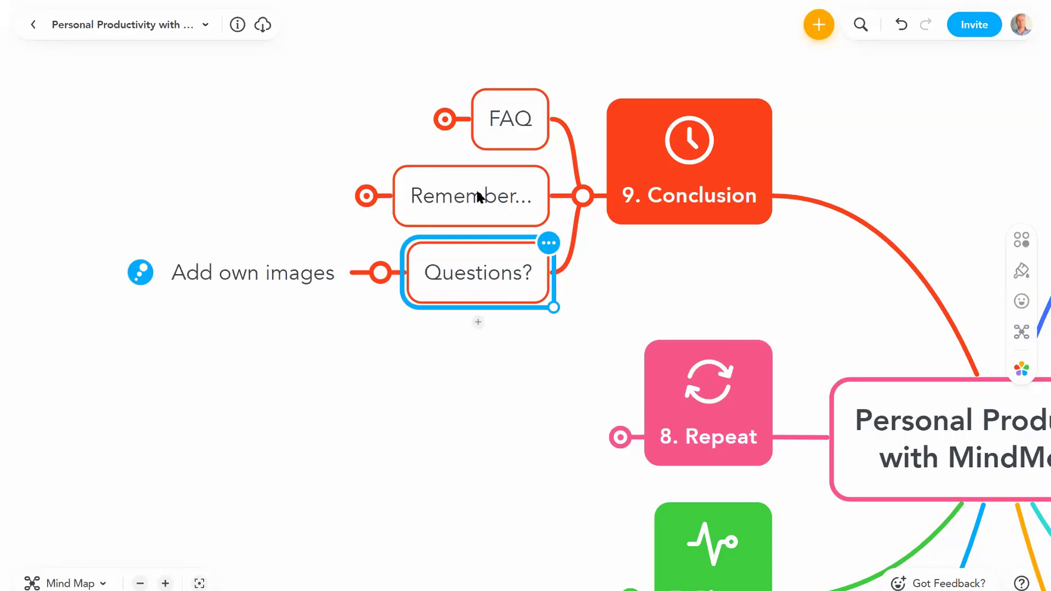
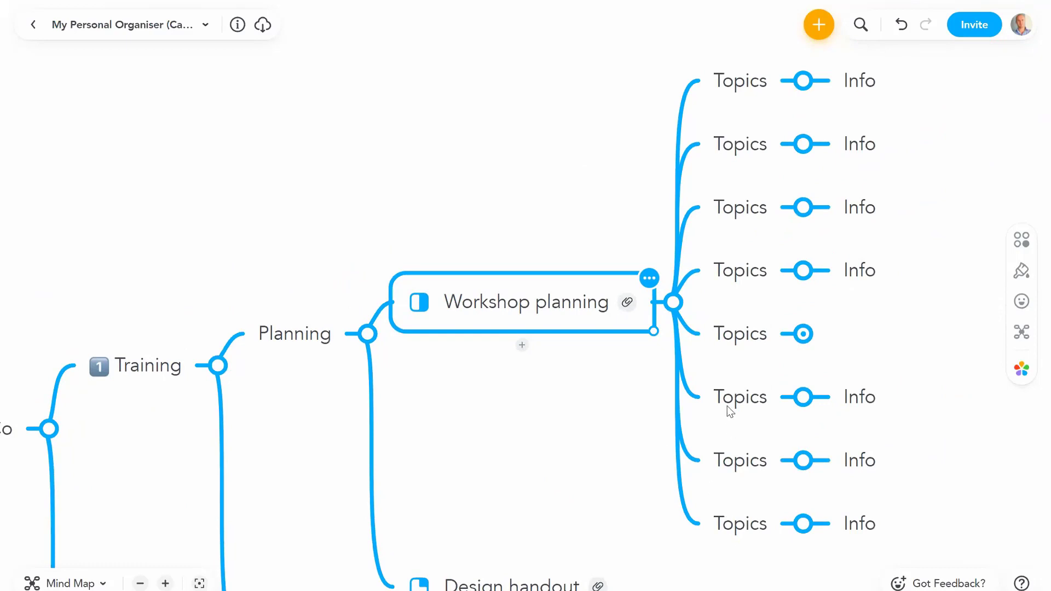
Step: Delete the Topics nodes under Workshop planning
click(674, 81)
click(730, 87)
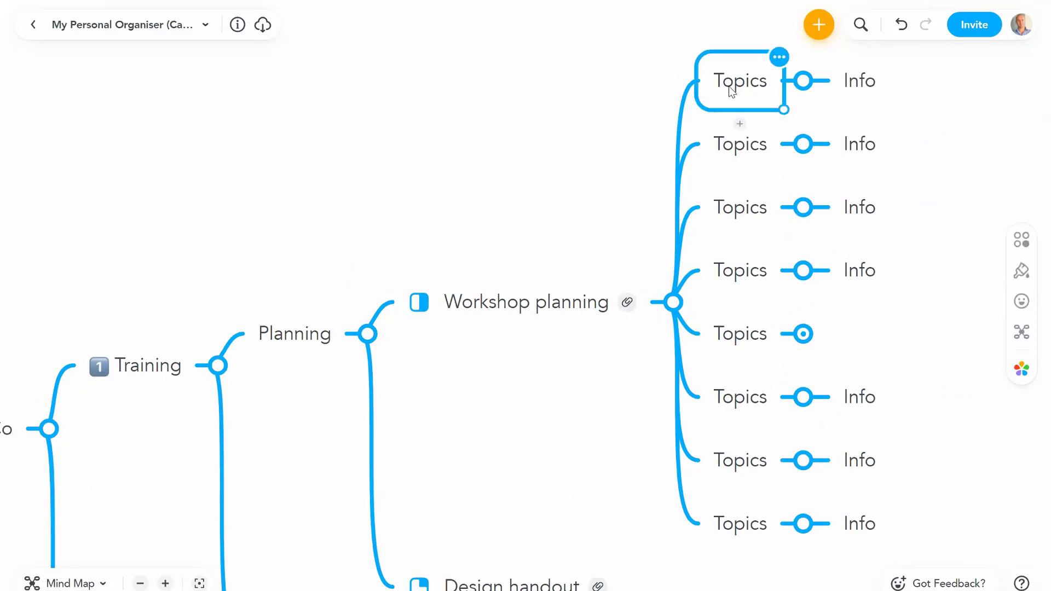
key(Delete)
key(Delete)
key(Delete)
key(Delete)
key(Delete)
key(Delete)
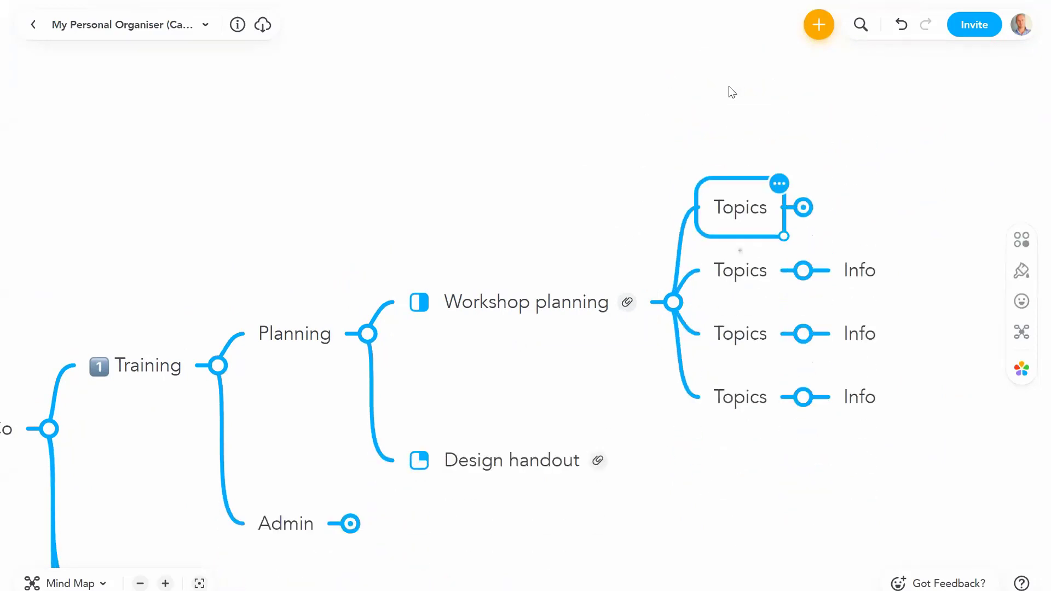
key(Delete)
key(Delete)
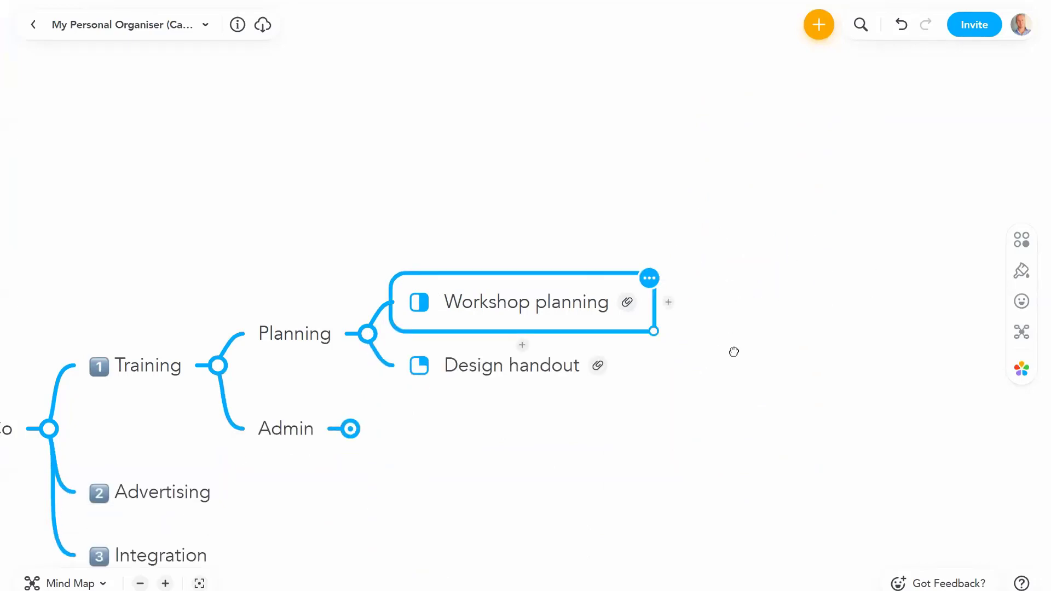
Step: Collapse the Planning, Training and Bravo Co branches
drag(734, 352, 830, 290)
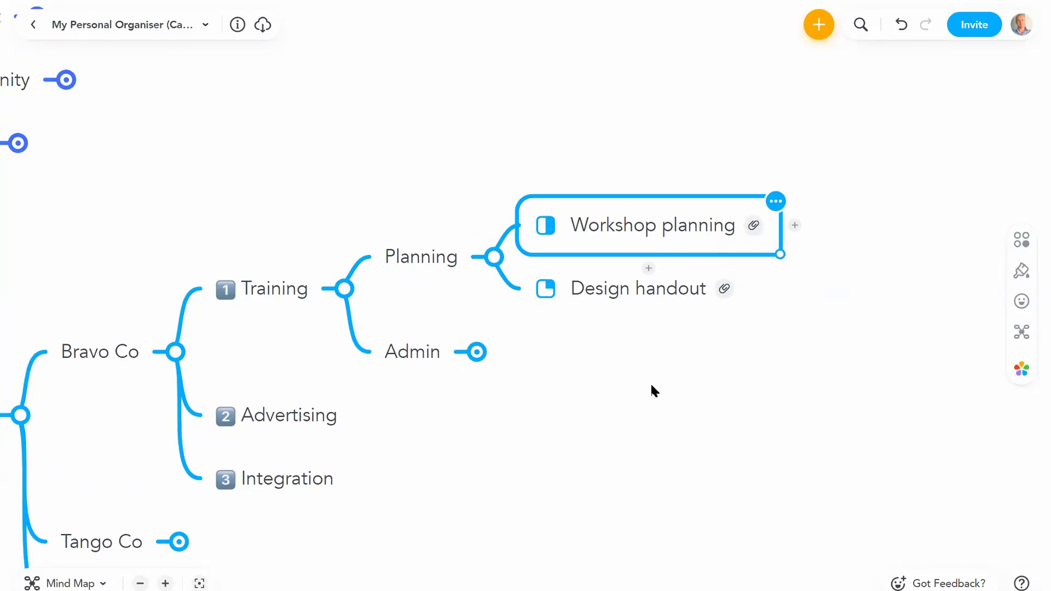
drag(650, 382, 796, 326)
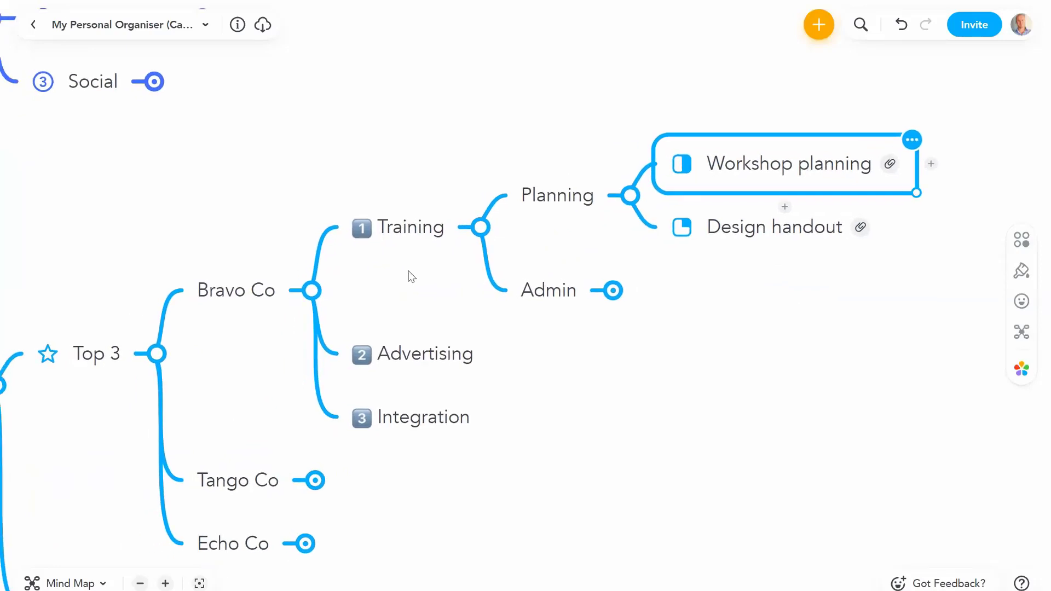
click(579, 343)
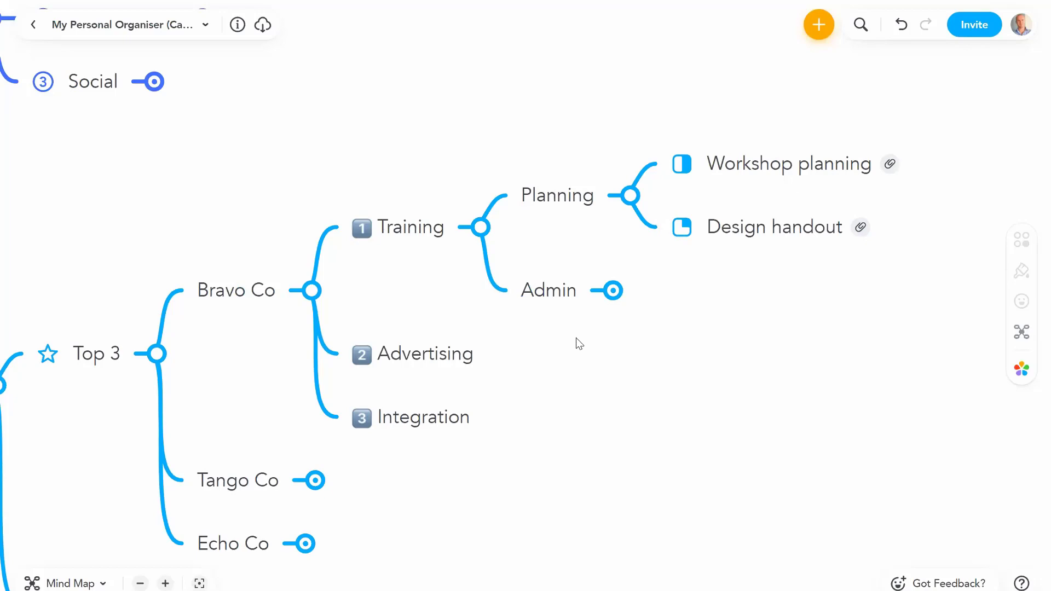
click(630, 196)
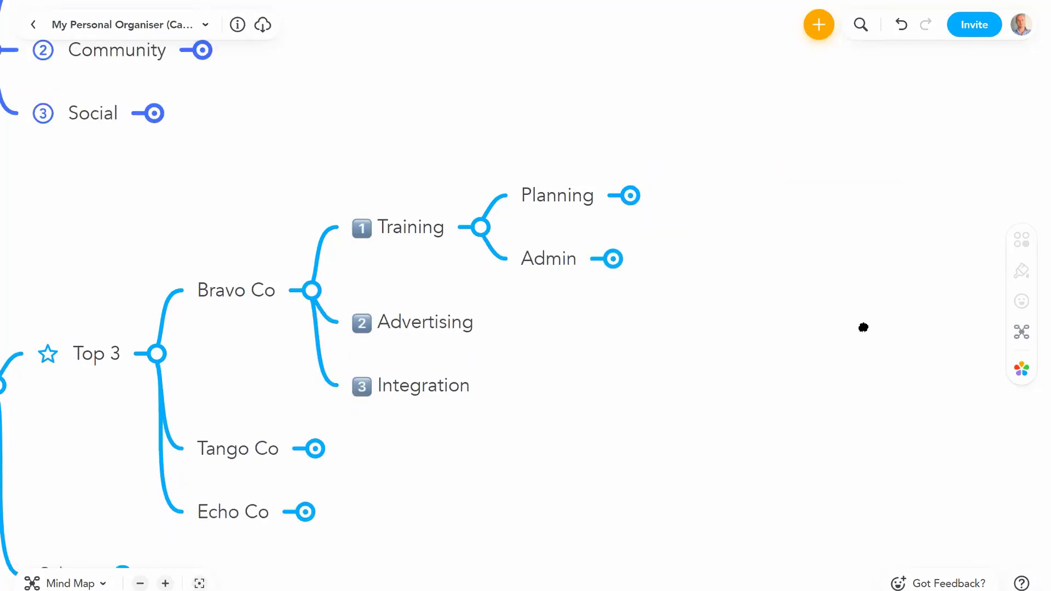
scroll(876, 307, left, 5)
click(815, 165)
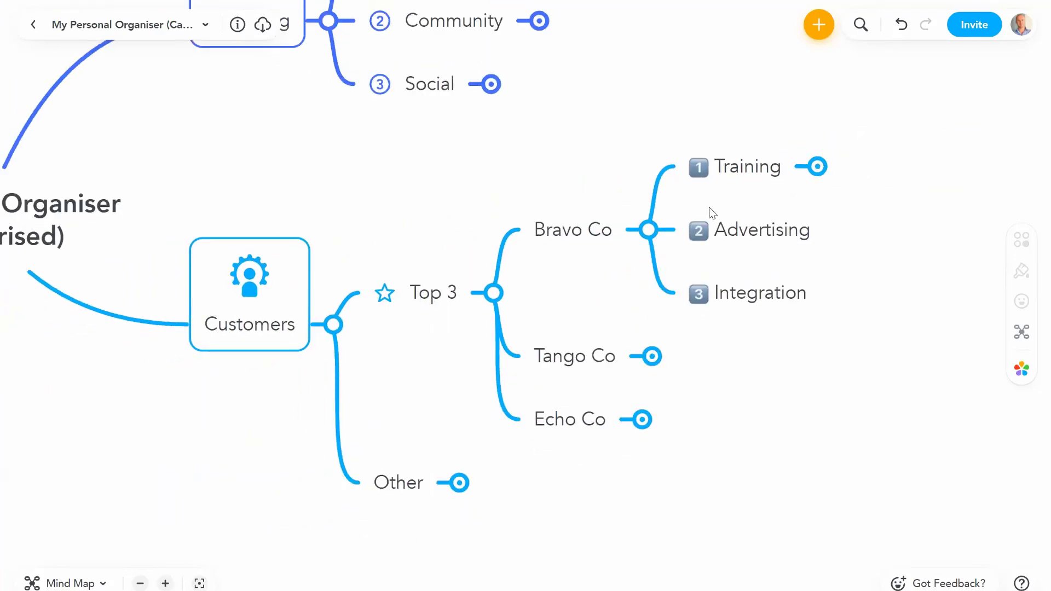
click(648, 230)
scroll(626, 455, left, 6)
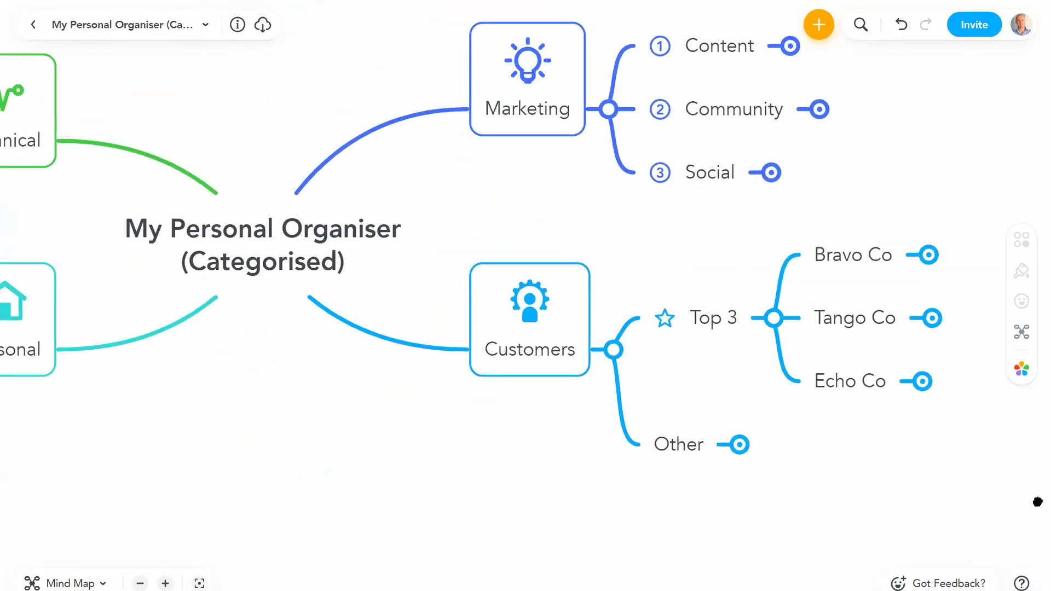
scroll(641, 492, left, 2)
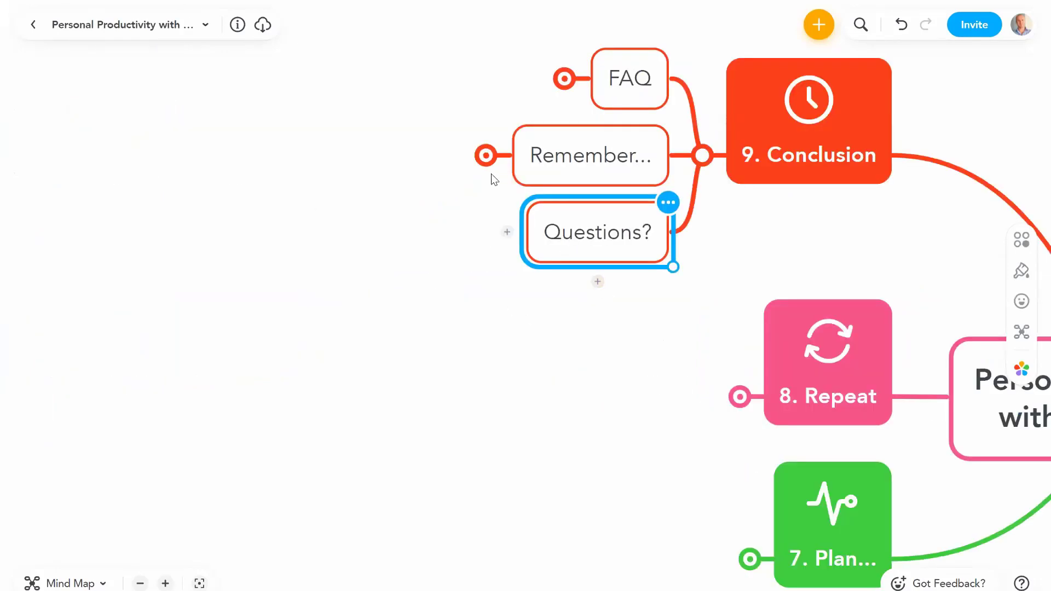
Step: Add an 'Action to be completed' child to Questions? with a checked checkbox icon
click(486, 156)
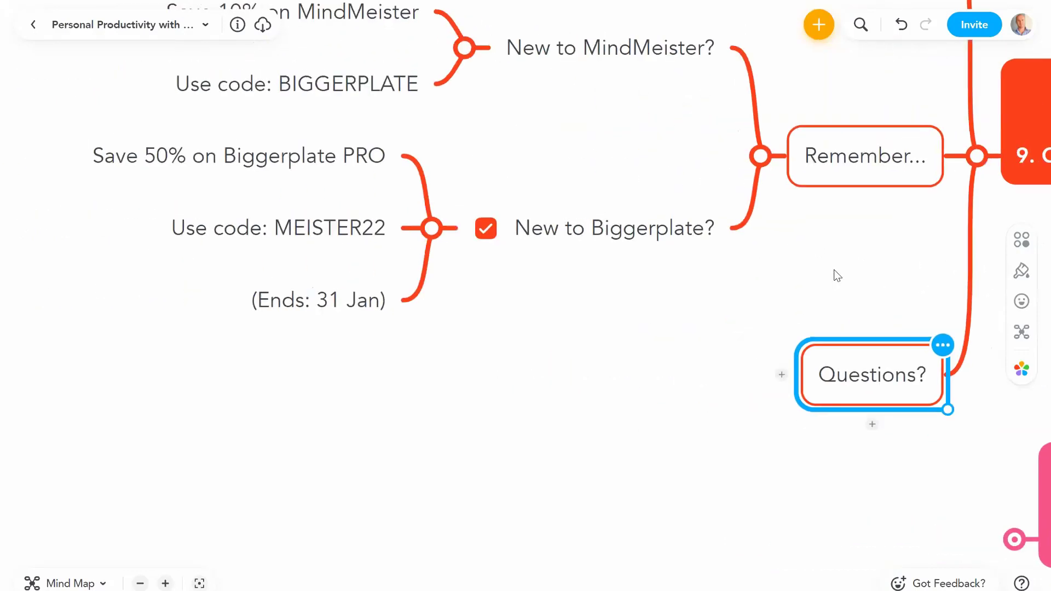
key(Tab)
text(A)
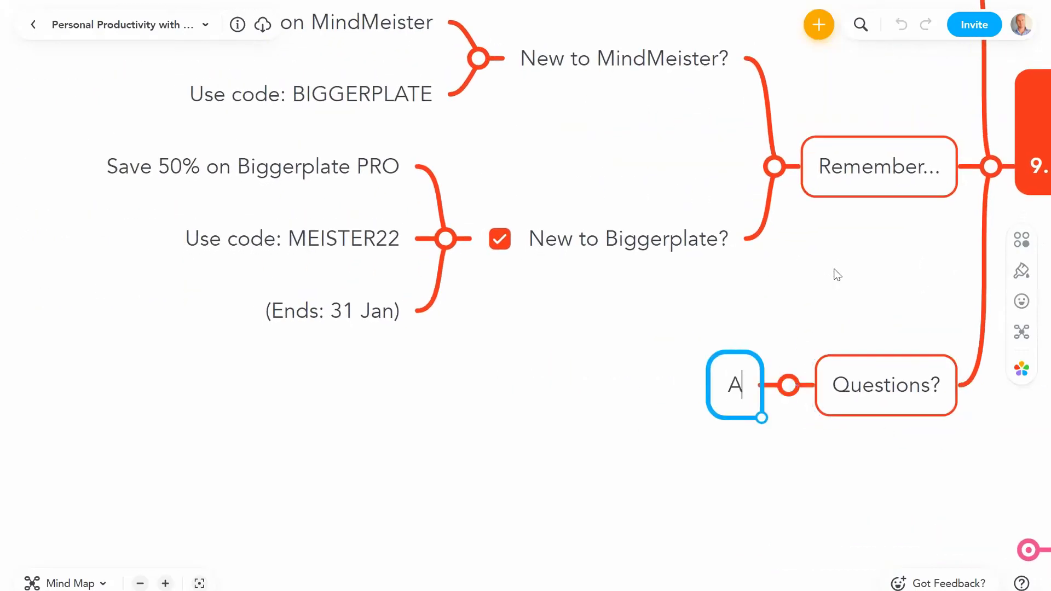
text(ction to be completed)
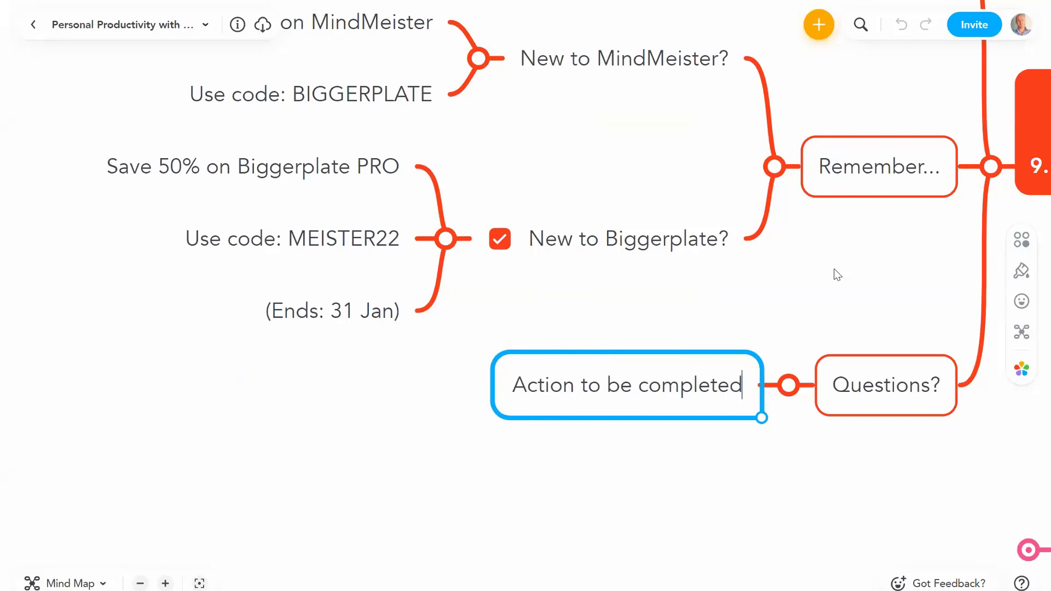
key(Return)
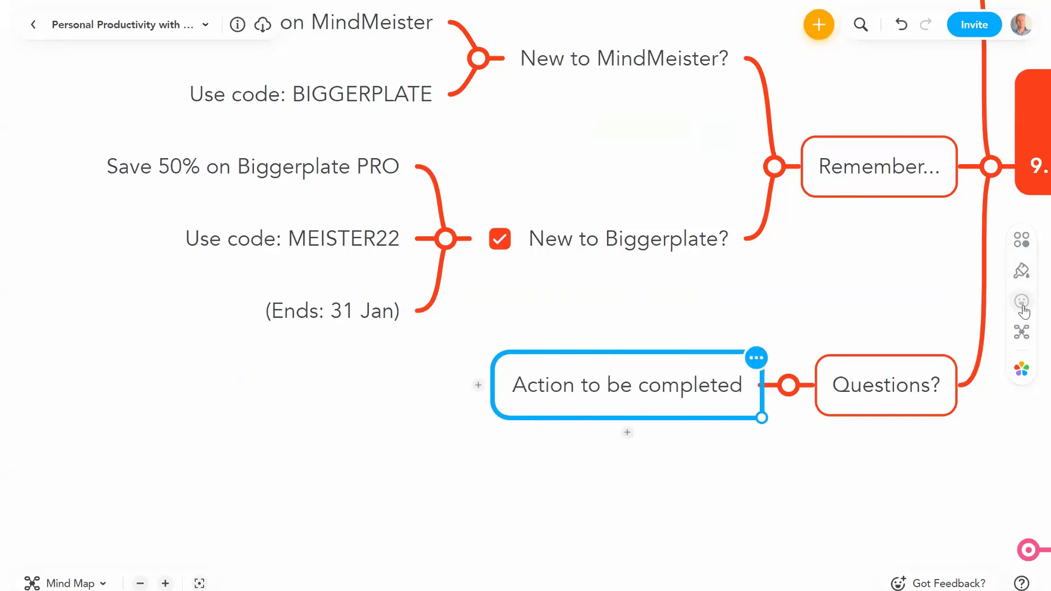
click(1022, 300)
click(841, 322)
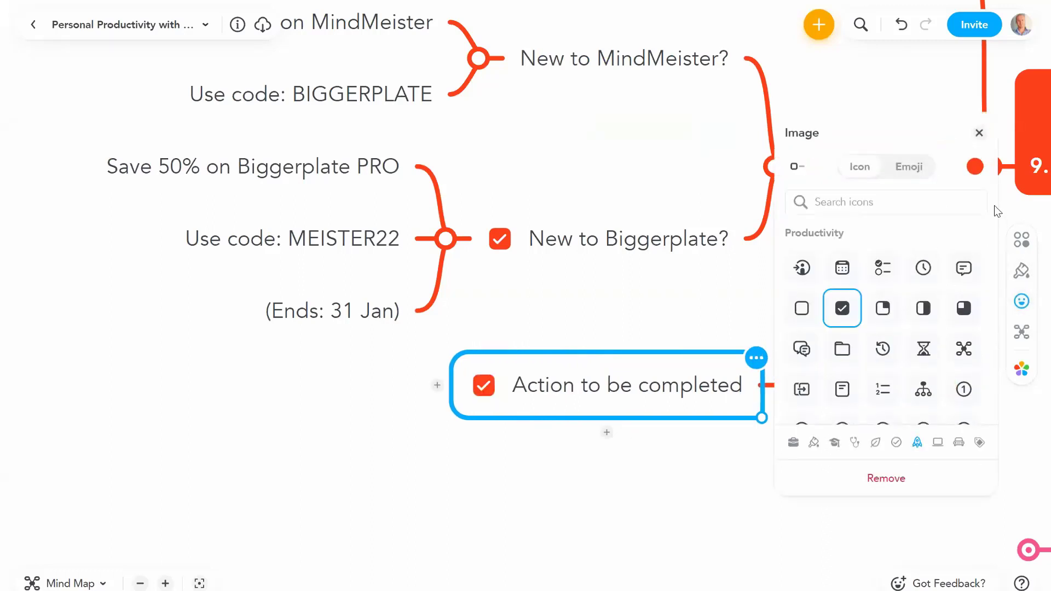
click(979, 149)
Step: Paste further copies of the action item under Questions?
scroll(650, 424, down, 3)
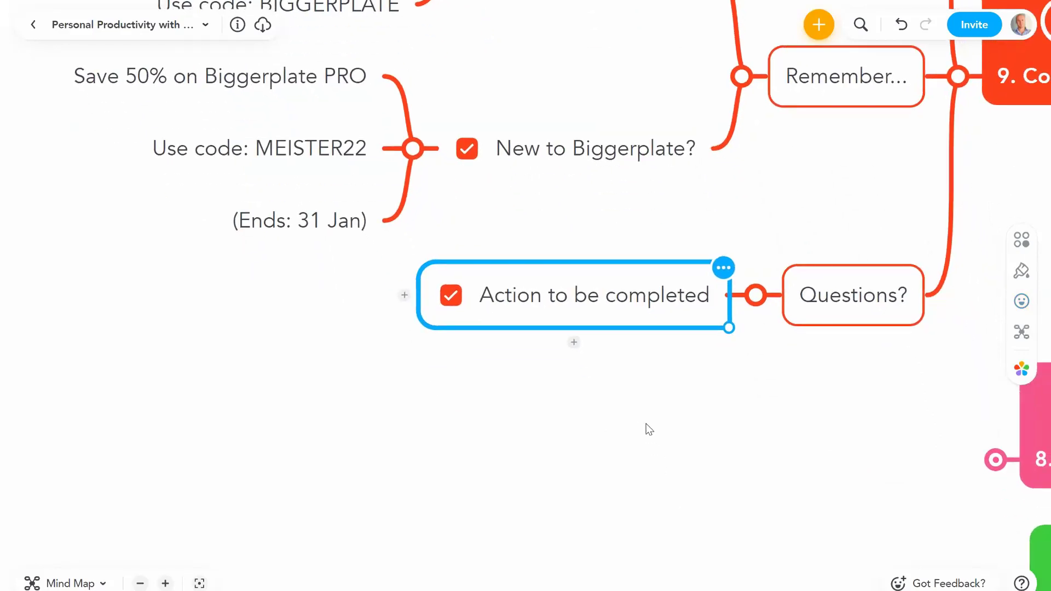
key(Right)
key(ctrl+v)
key(ctrl+v)
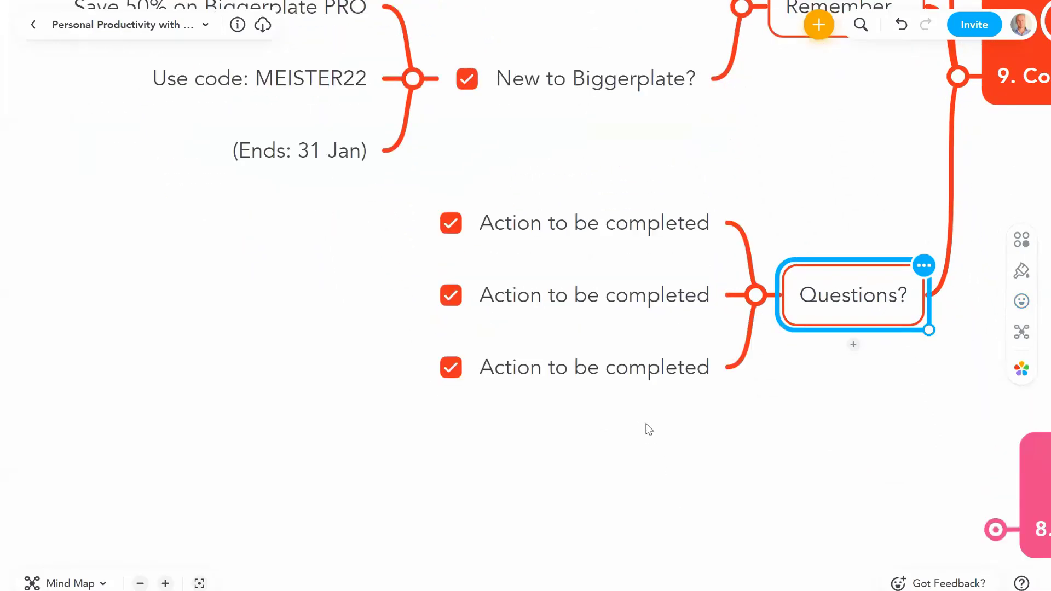
key(ctrl+v)
key(ctrl+v)
key(ctrl+v)
key(ctrl+v)
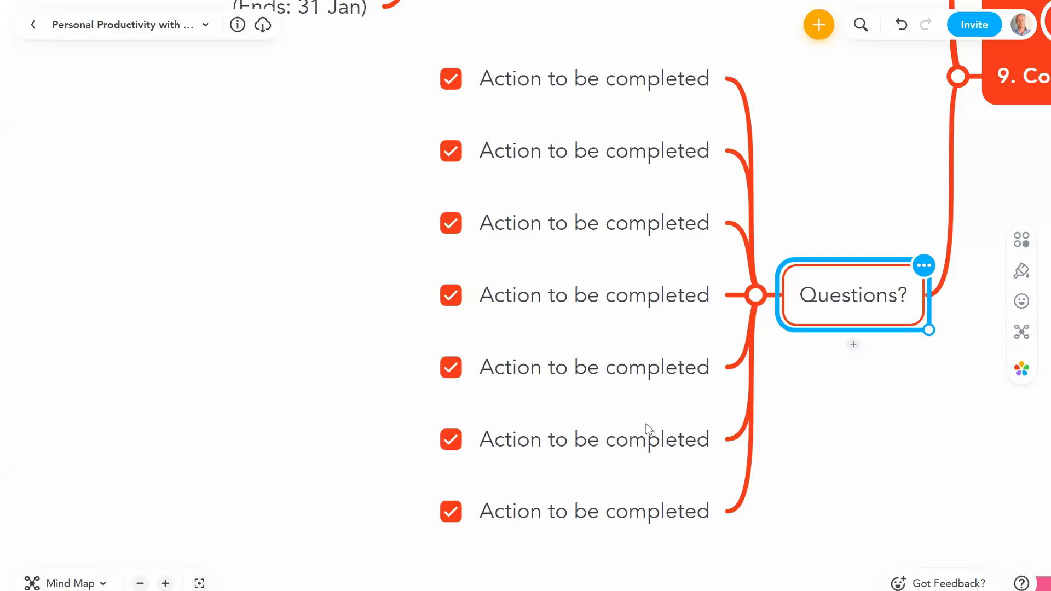
Step: Add a 'Complete' child to Questions? and move all seven action items under it
key(Tab)
text(Co)
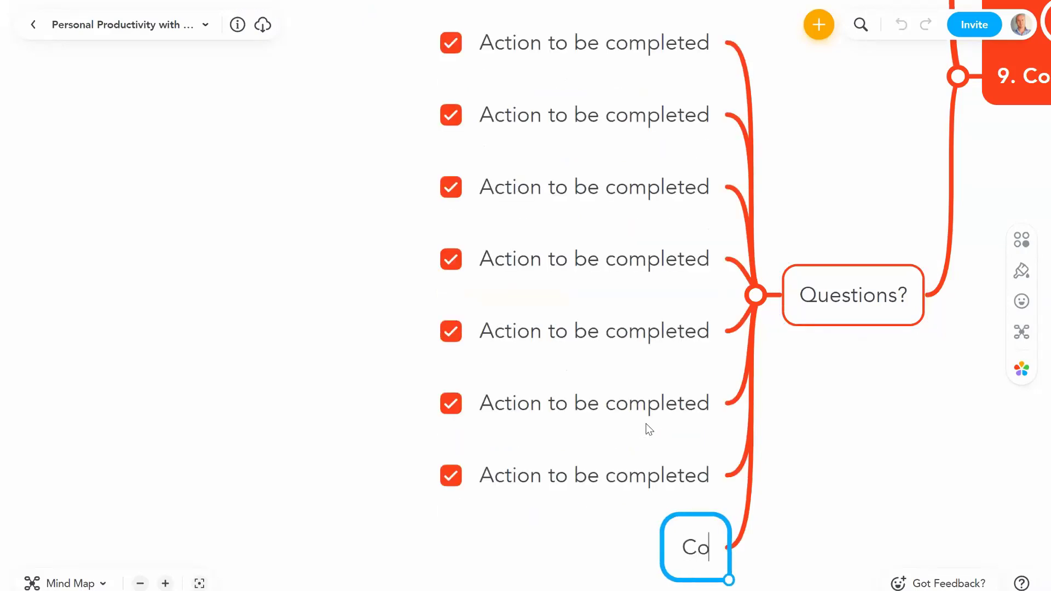
text(mplete)
key(Return)
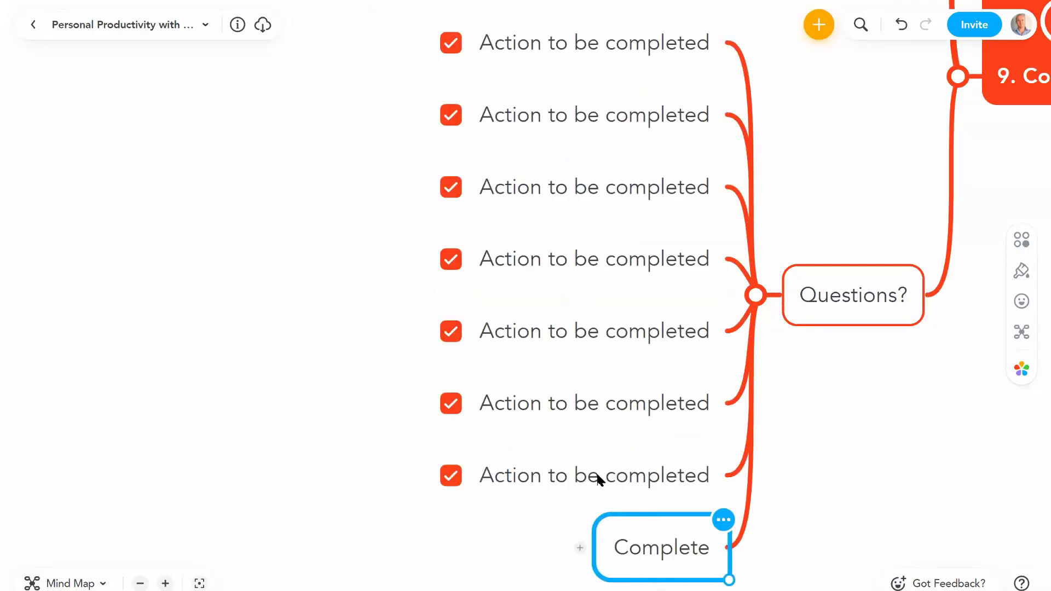
drag(595, 471, 580, 546)
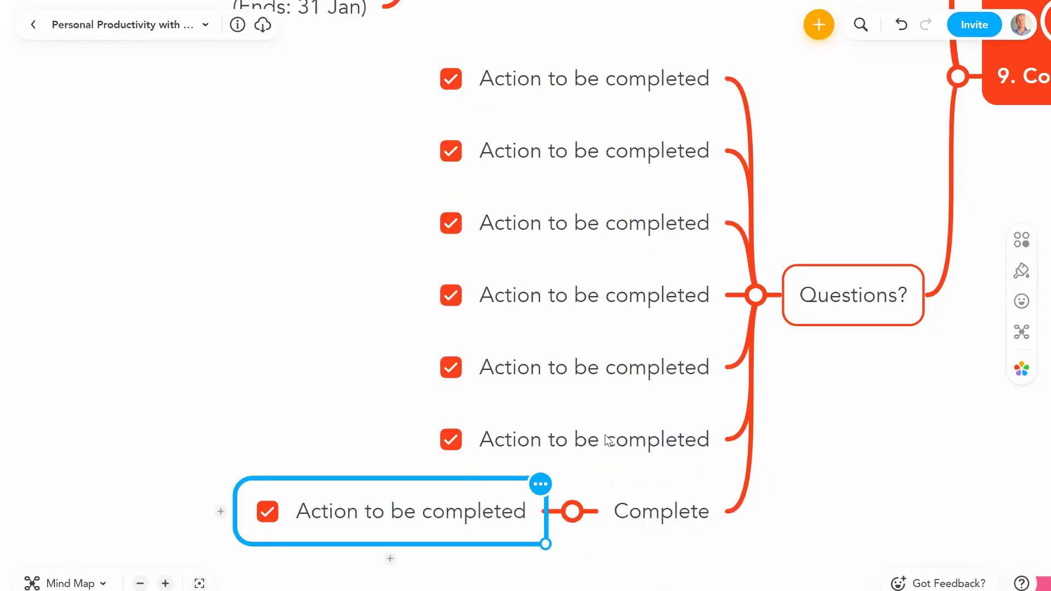
drag(608, 439, 627, 518)
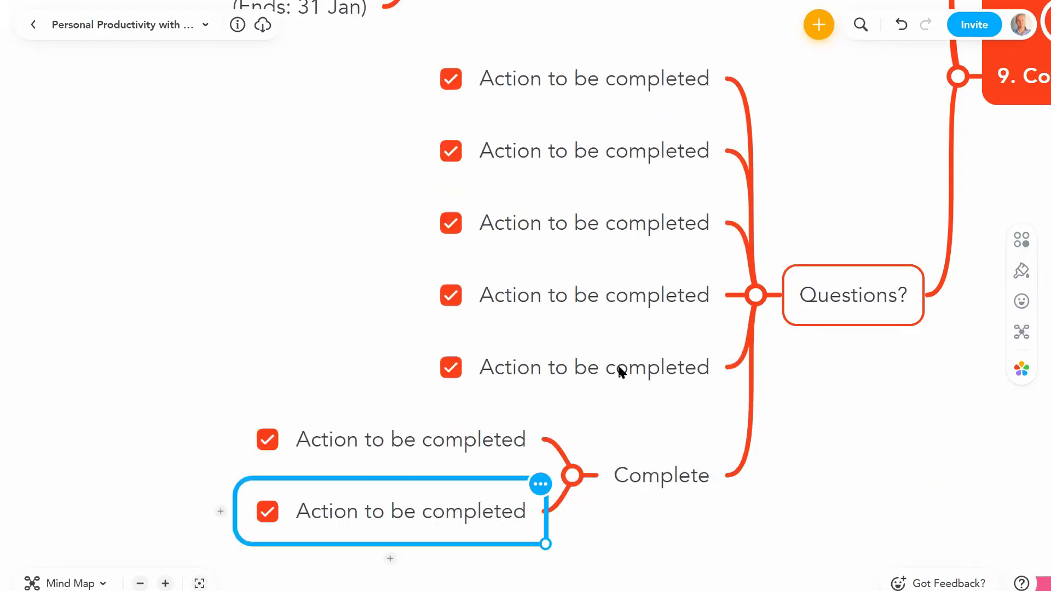
drag(620, 370, 626, 439)
drag(625, 298, 625, 440)
drag(635, 225, 624, 403)
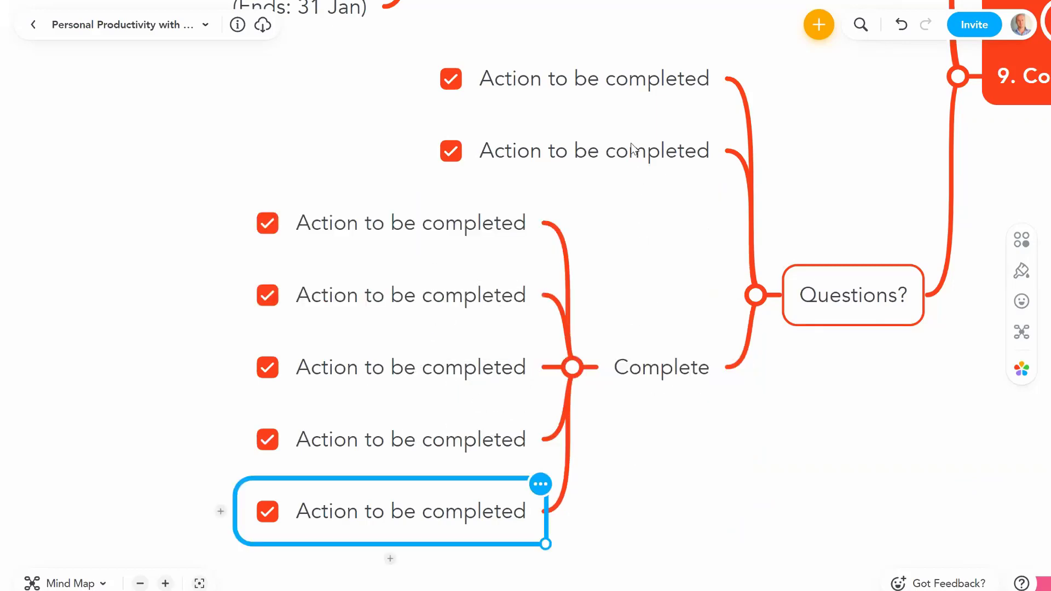
drag(632, 147, 639, 364)
drag(632, 87, 643, 344)
Step: Collapse the Complete branch so its action items are hidden
click(572, 295)
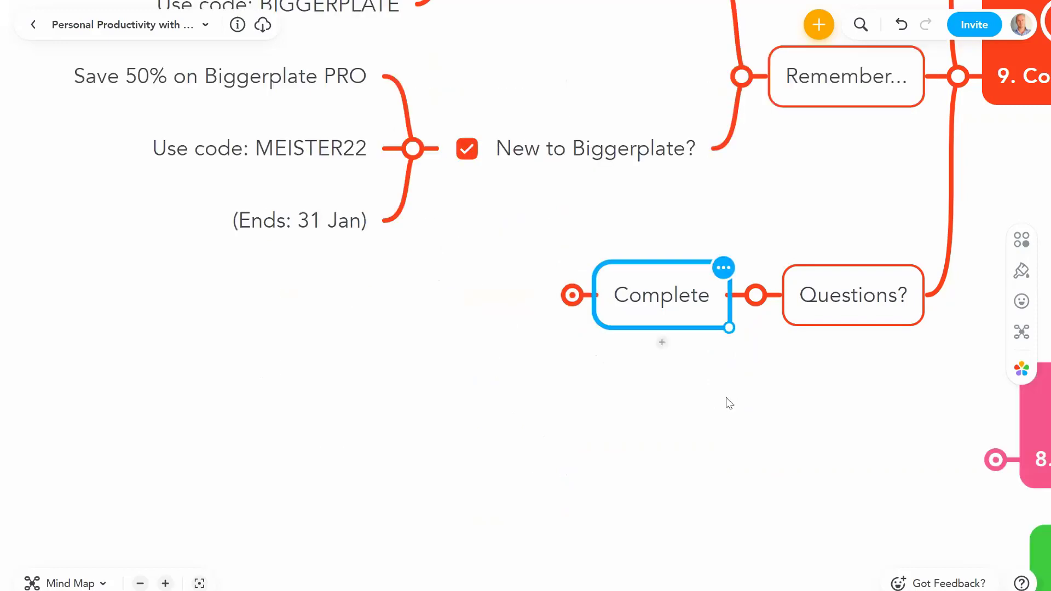
click(655, 295)
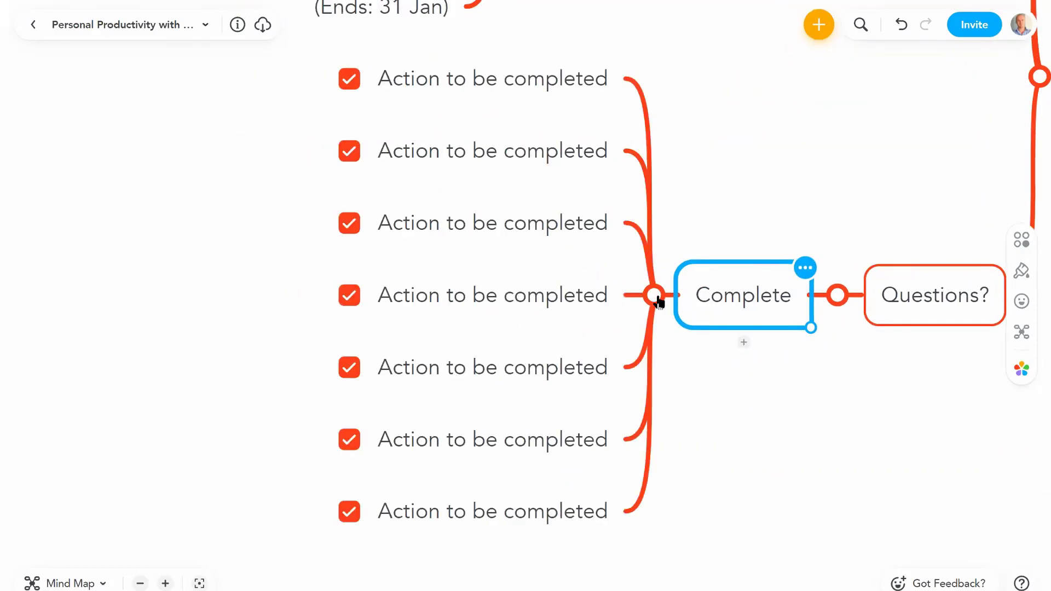
click(655, 295)
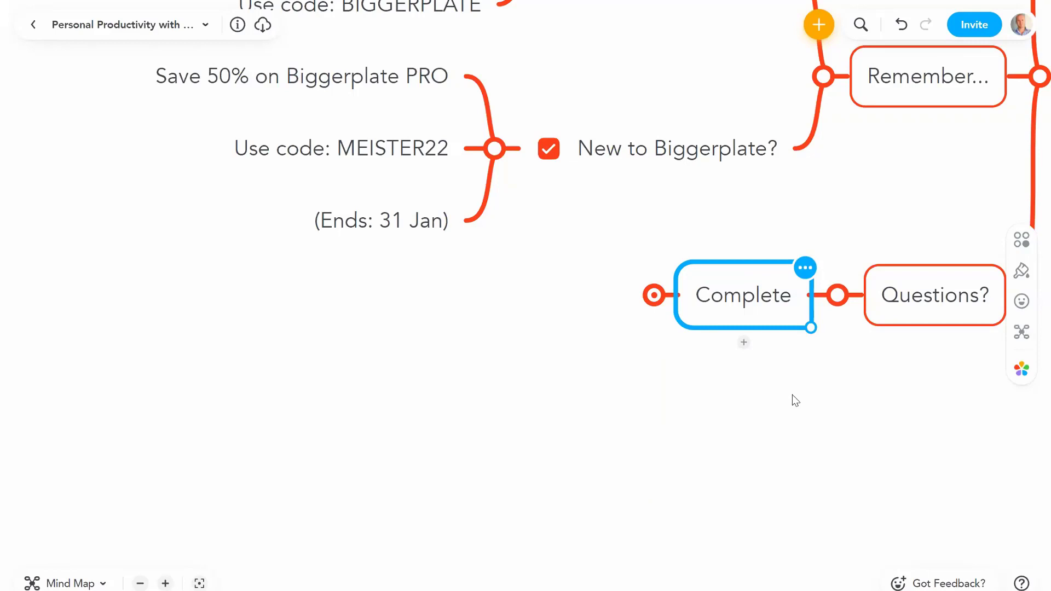
drag(790, 399, 638, 427)
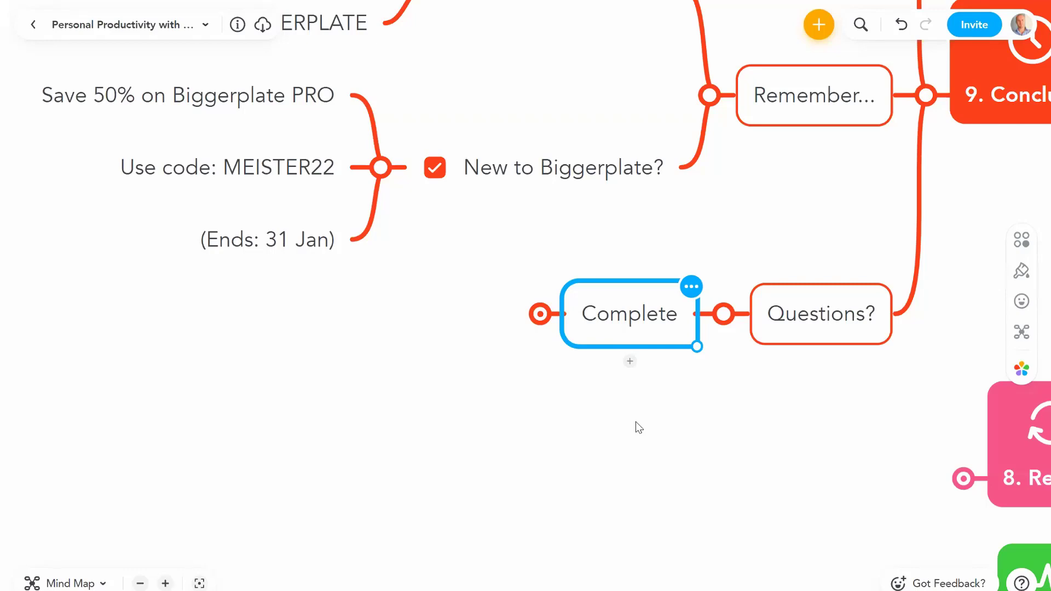
drag(636, 422, 766, 485)
Step: Delete the Complete node, then expand Bravo Co on the Personal Organiser map
key(Delete)
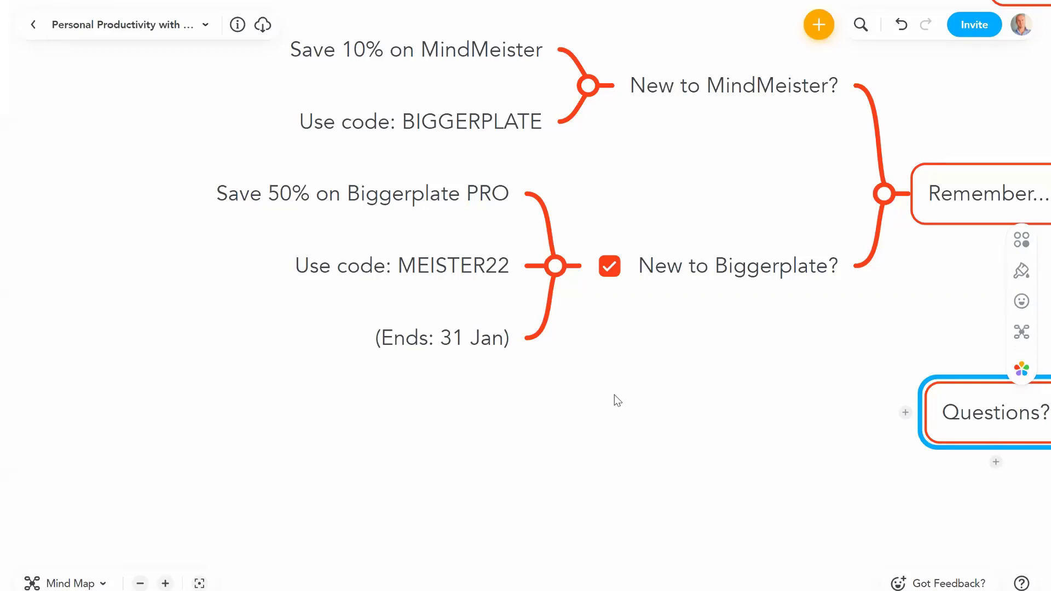
drag(463, 430, 172, 426)
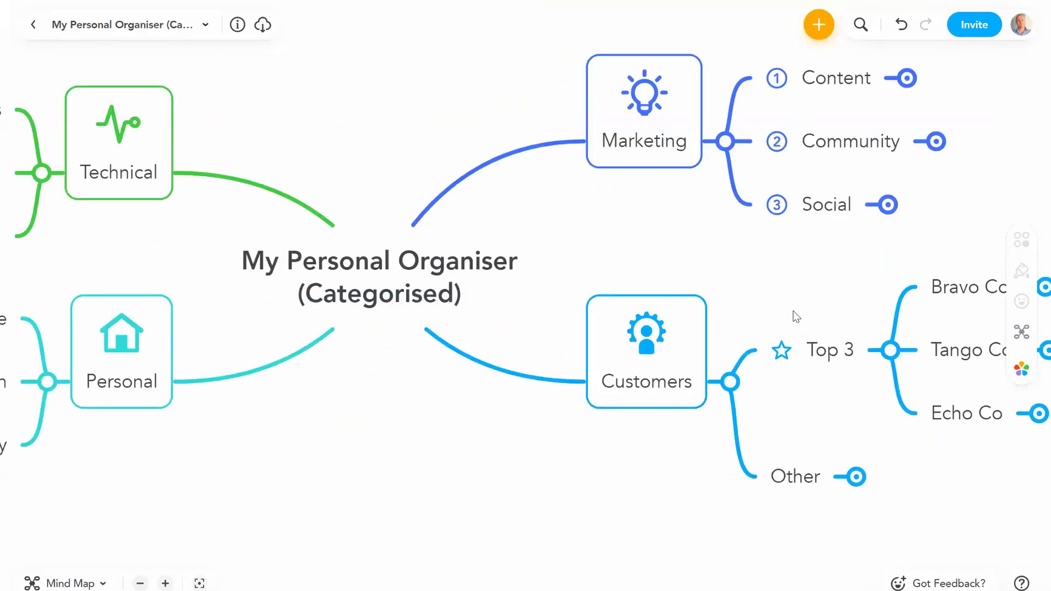
scroll(790, 289, right, 5)
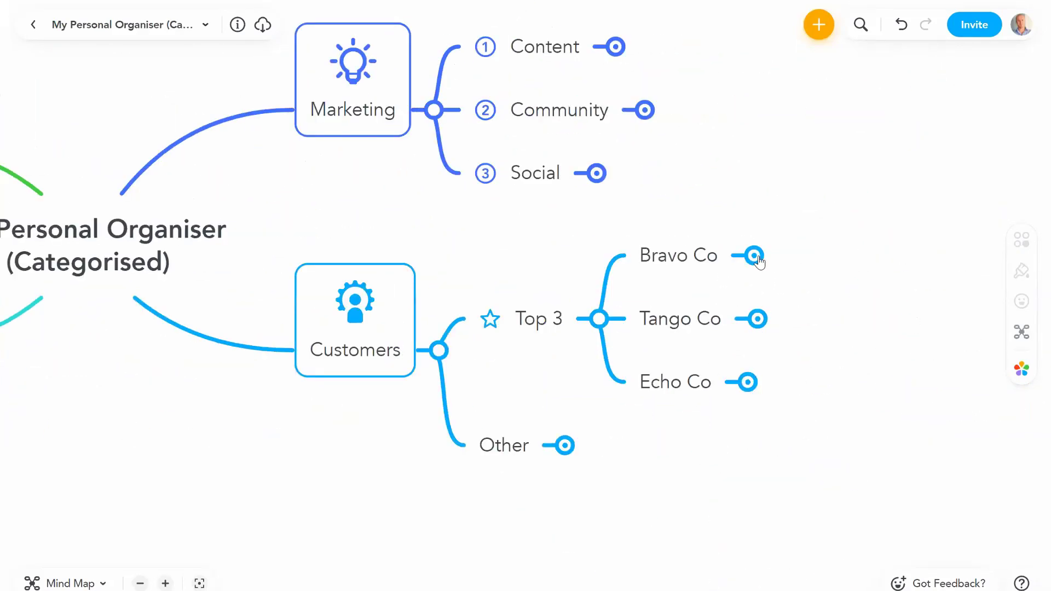
click(751, 253)
scroll(660, 307, right, 4)
Step: Expand Training, Admin and Send invoices to reveal Get PO number and Invoices 1 and 2
click(718, 175)
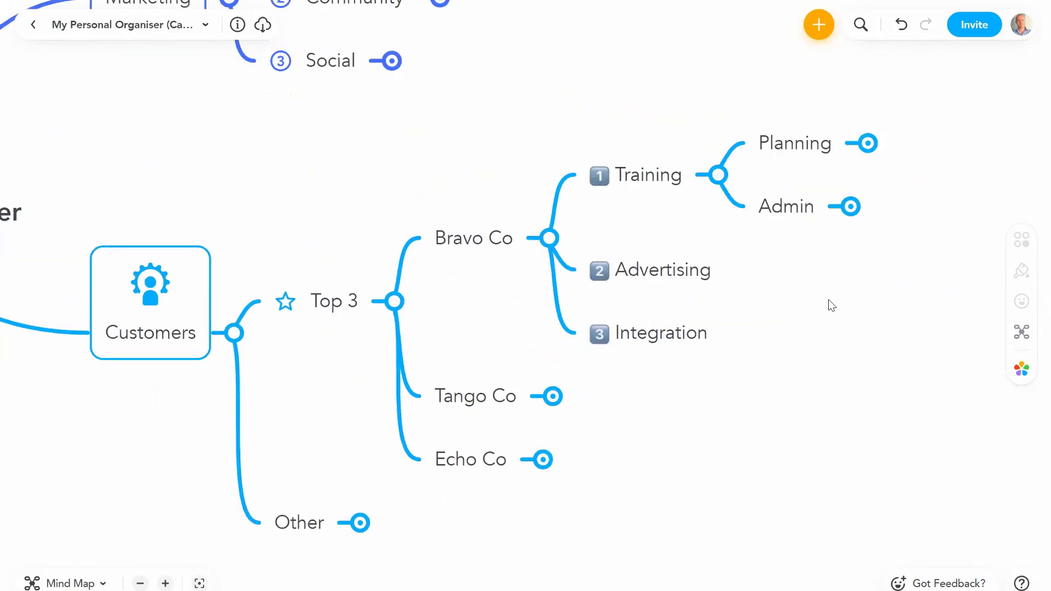
click(736, 258)
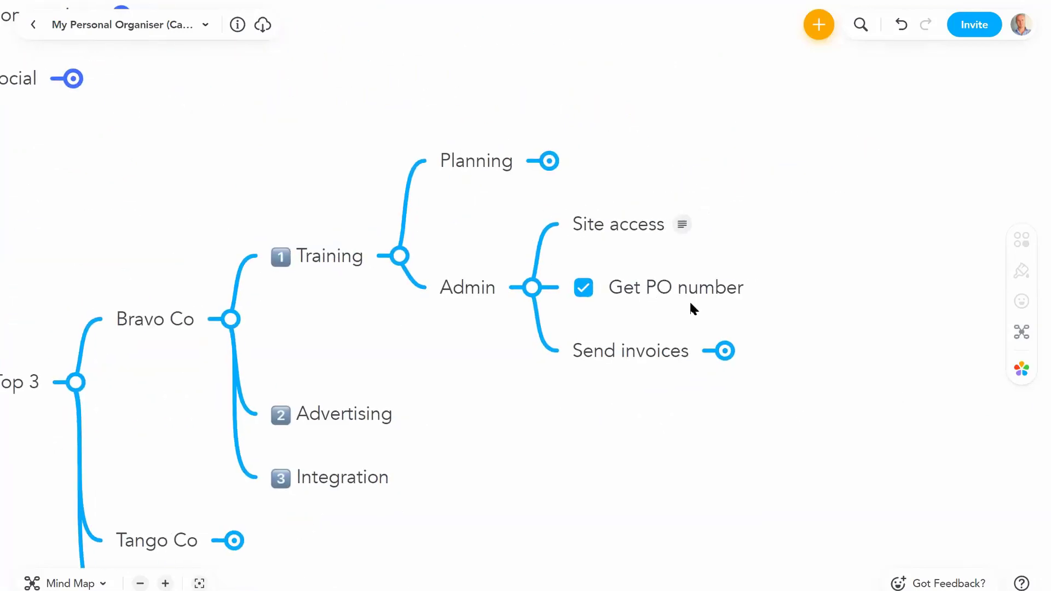
click(691, 299)
click(725, 352)
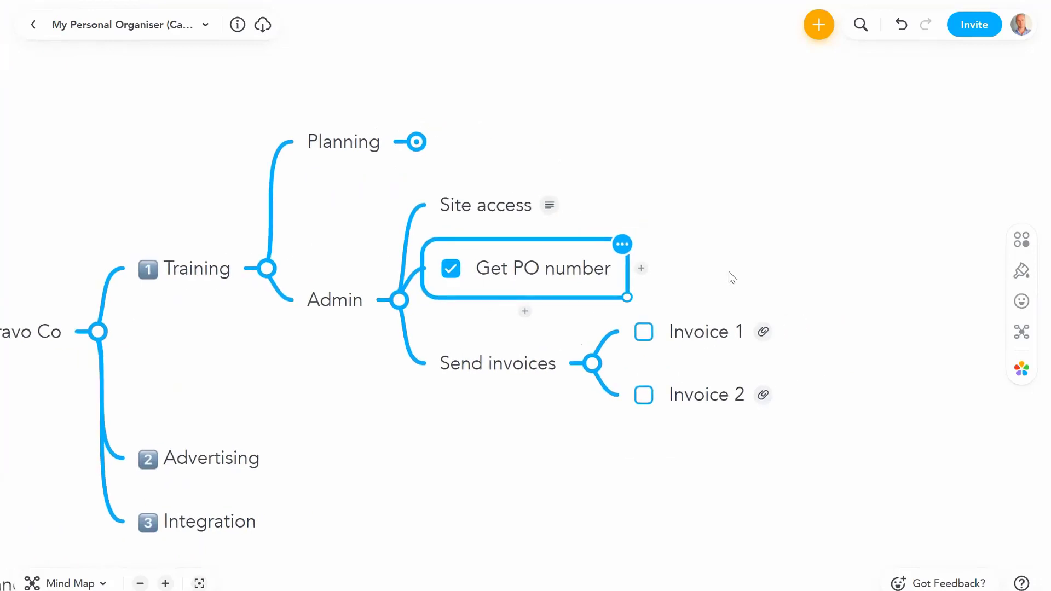
click(713, 336)
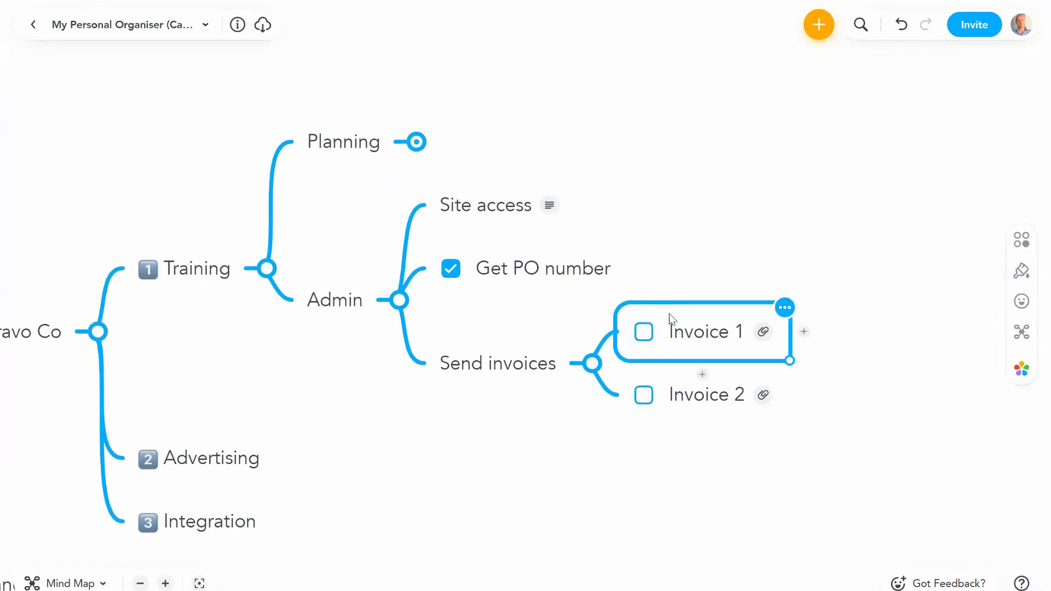
click(535, 274)
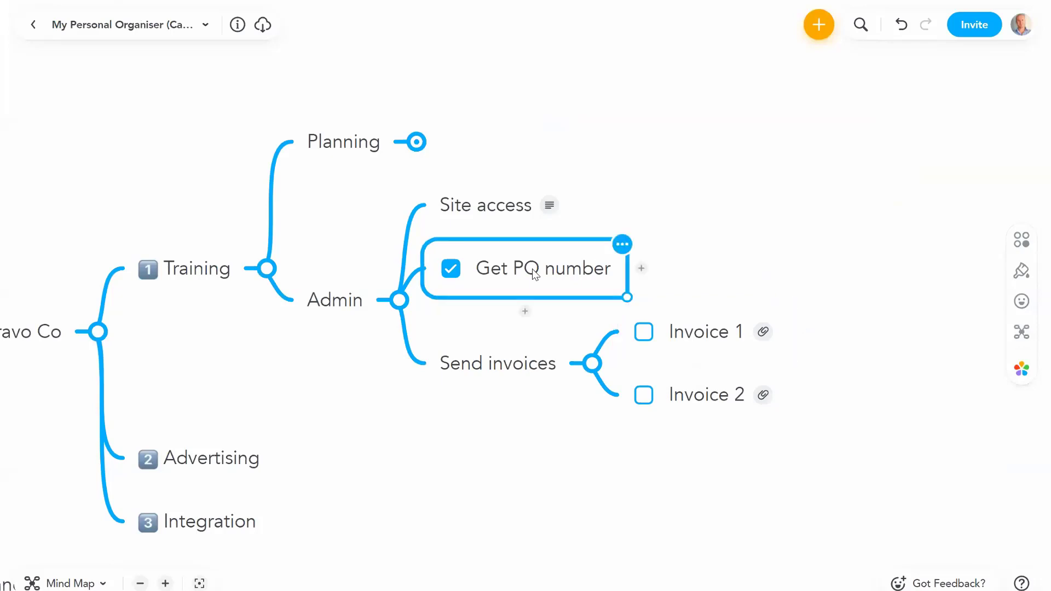
click(650, 334)
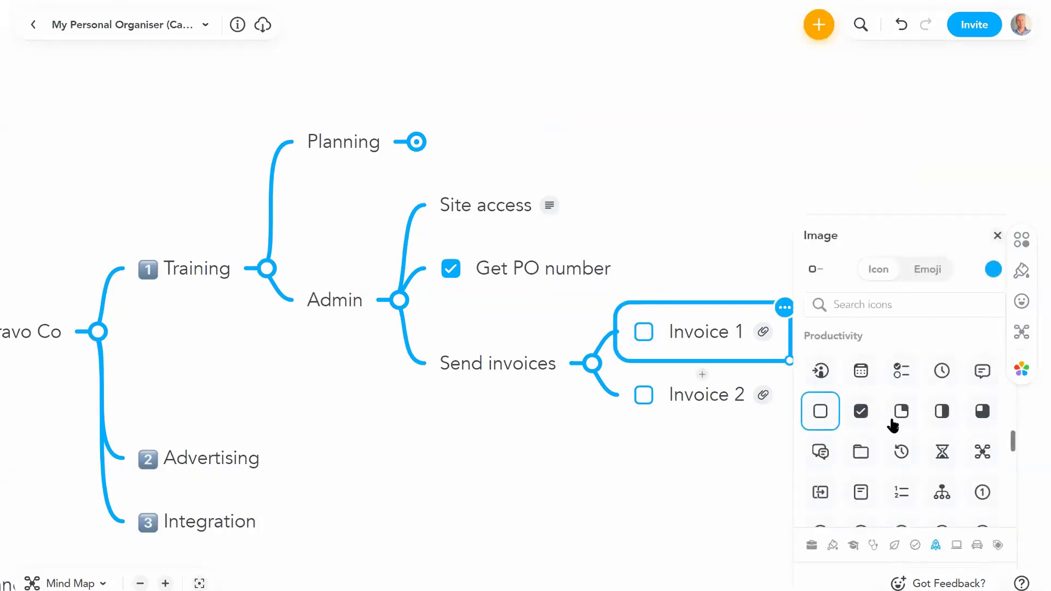
click(728, 236)
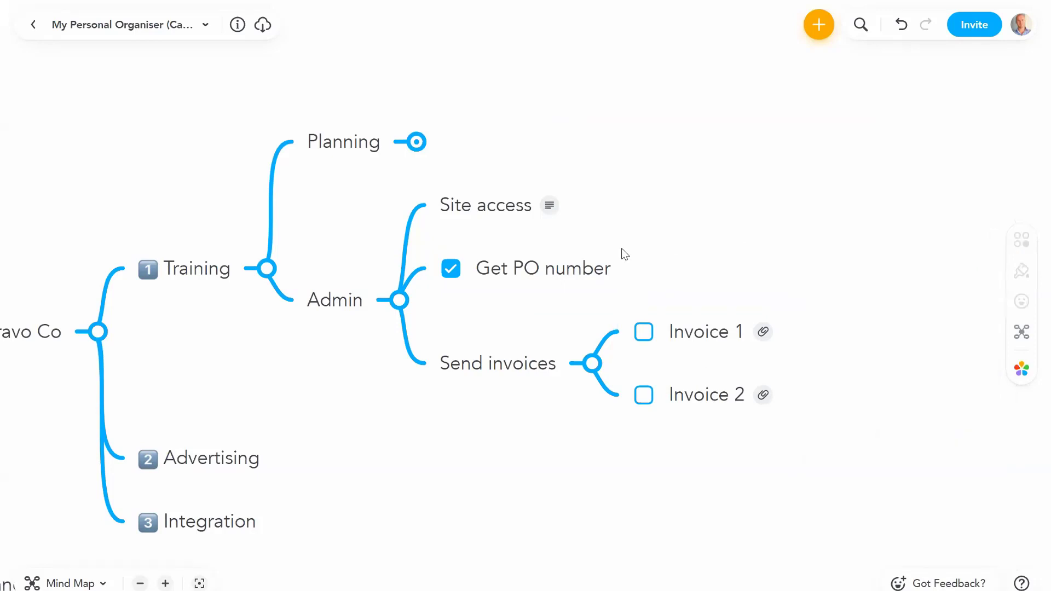
click(569, 269)
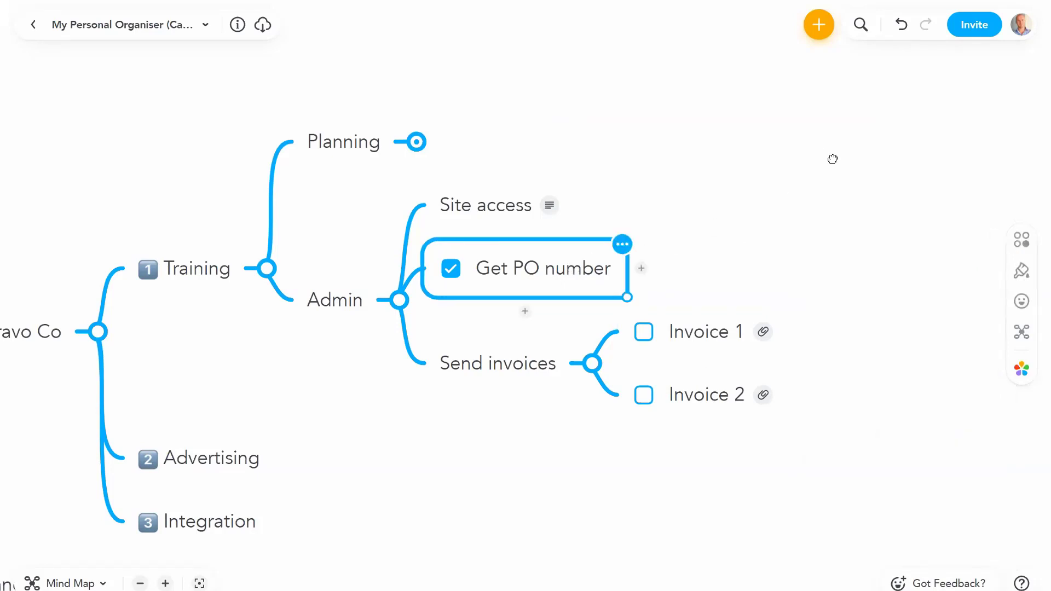
drag(833, 157, 886, 174)
Step: Draw a curved connection arrow from Get PO number to Invoice 1
click(1021, 240)
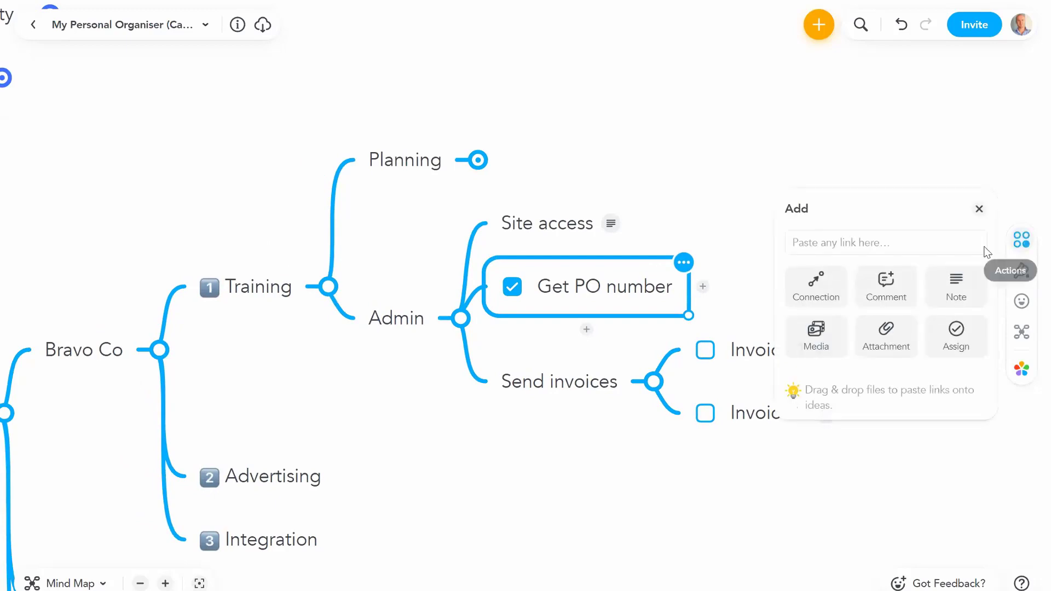
click(816, 291)
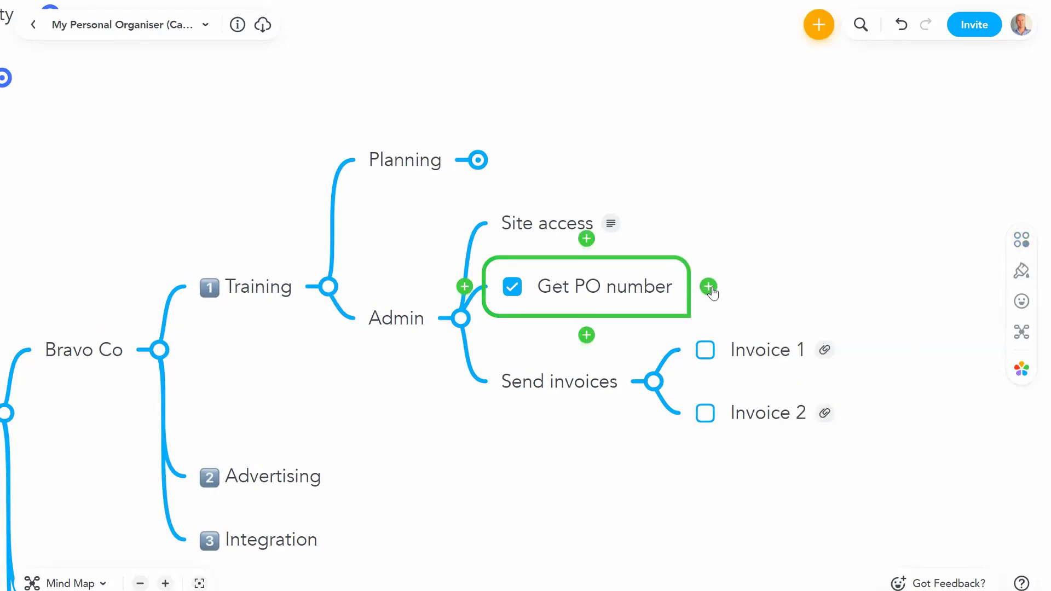
click(765, 333)
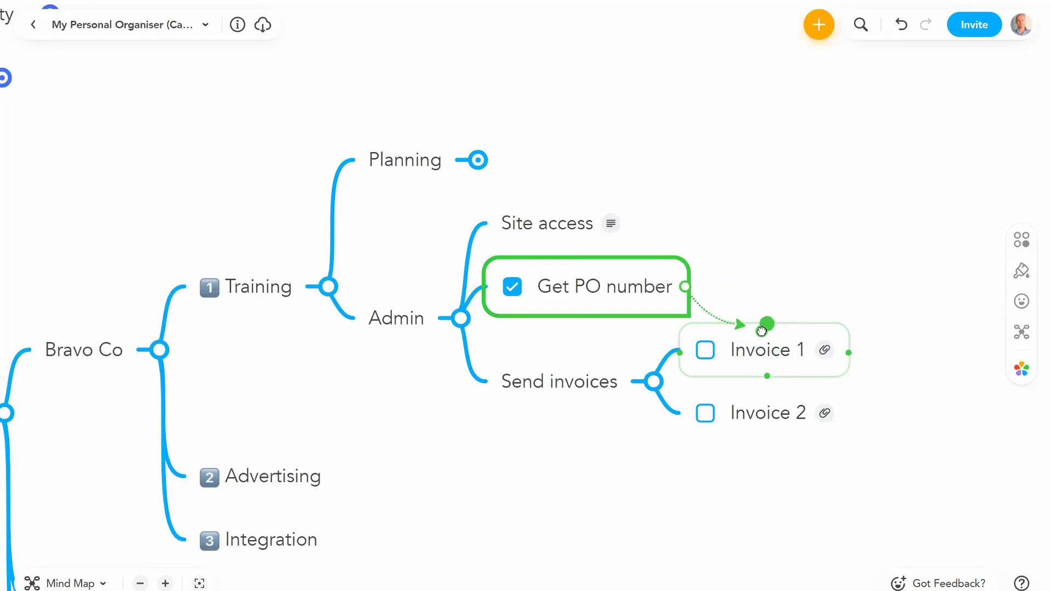
drag(708, 313, 741, 279)
click(860, 288)
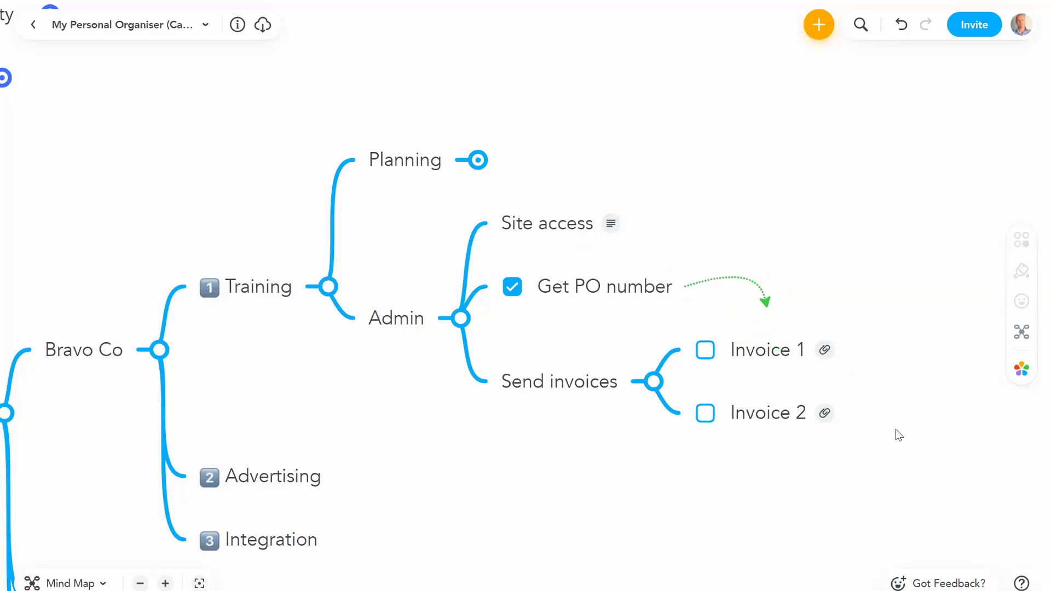
Step: Select the dotted arrow and open its colour and line style options
drag(886, 339, 868, 207)
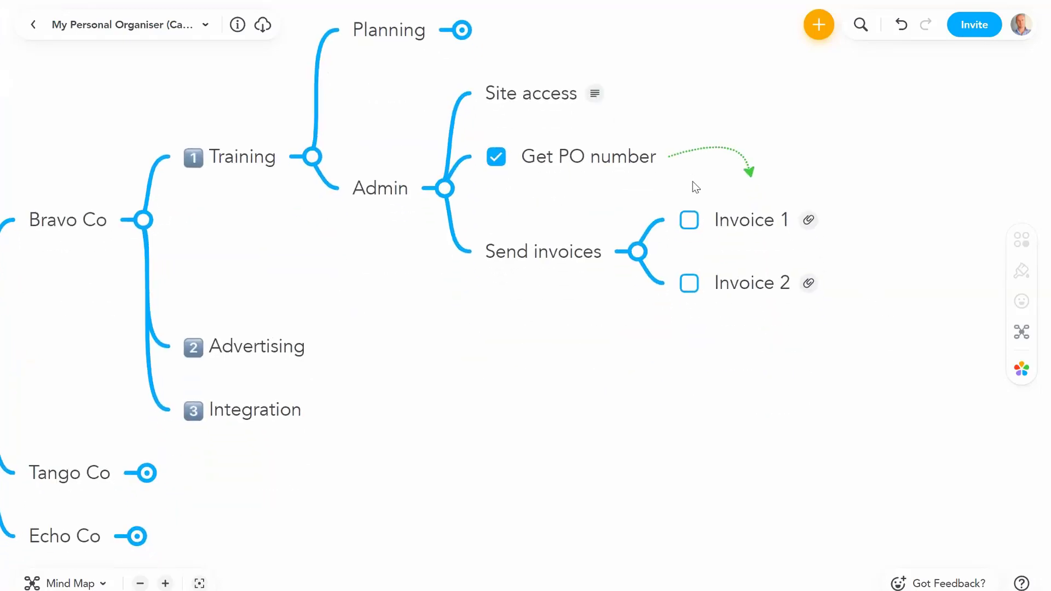
click(595, 156)
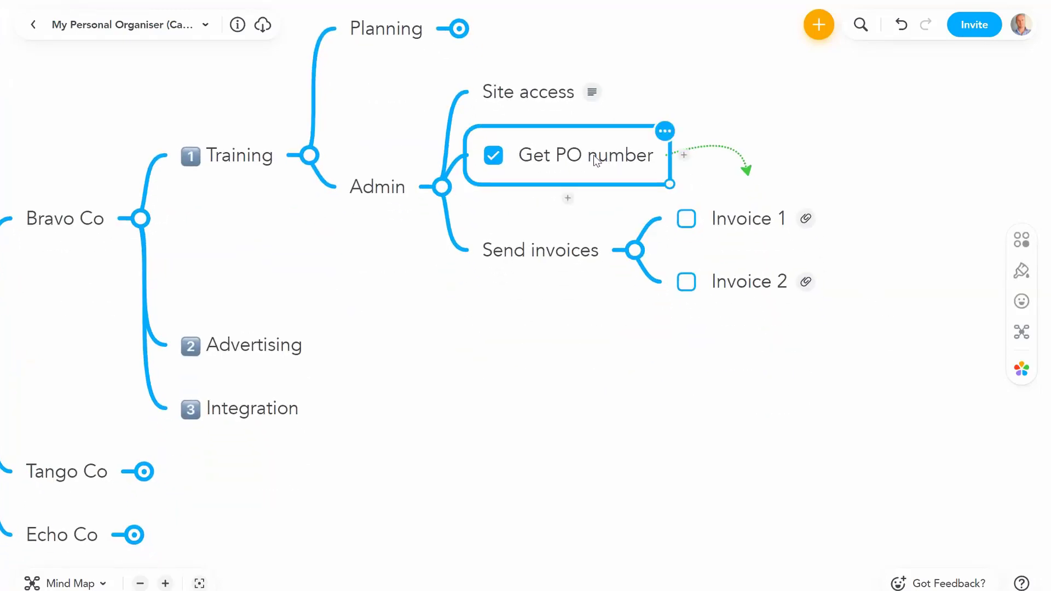
click(758, 223)
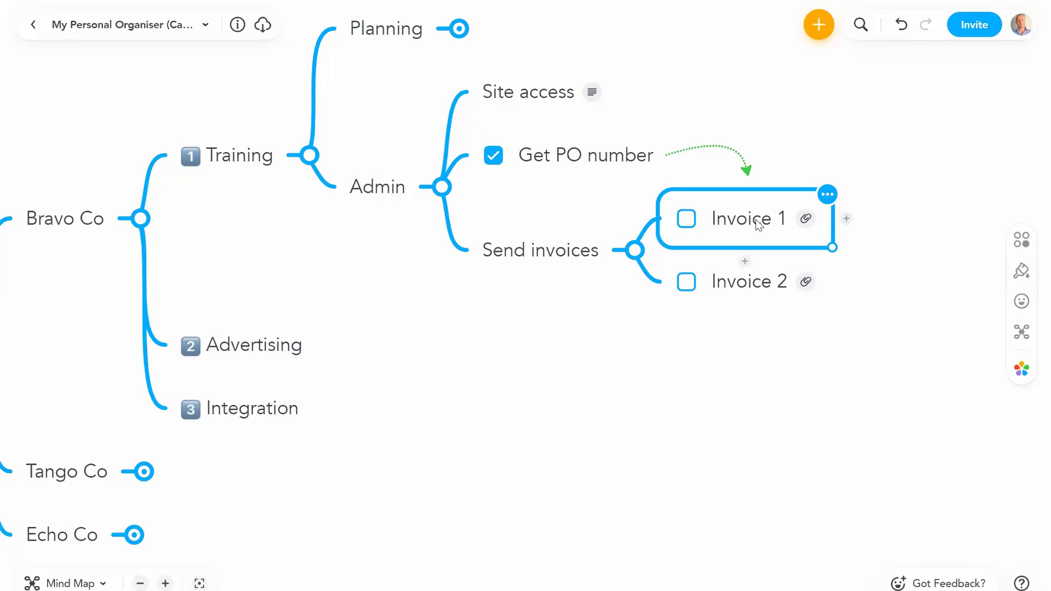
click(698, 147)
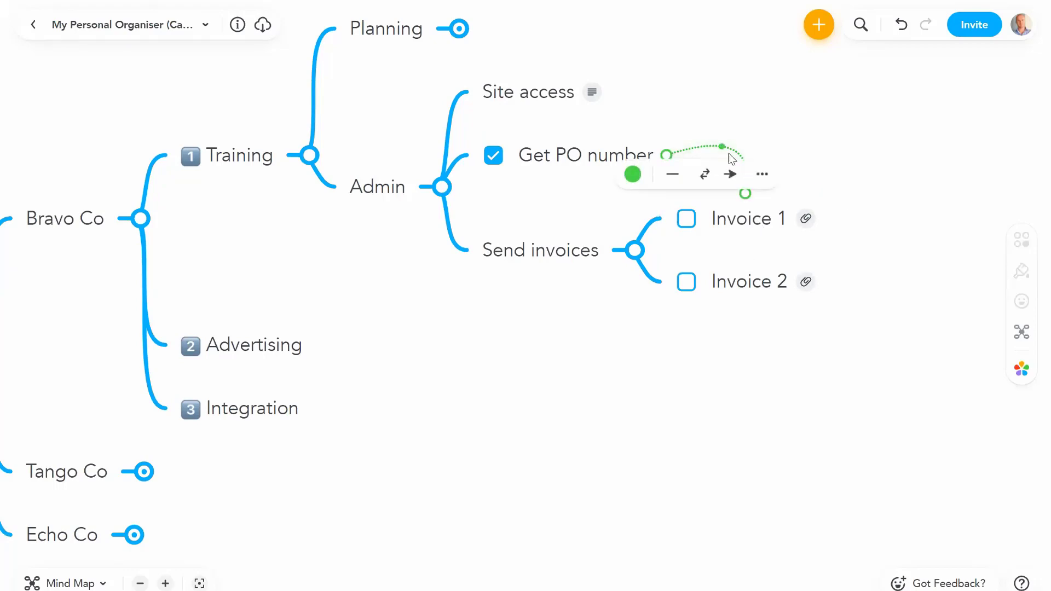
click(634, 174)
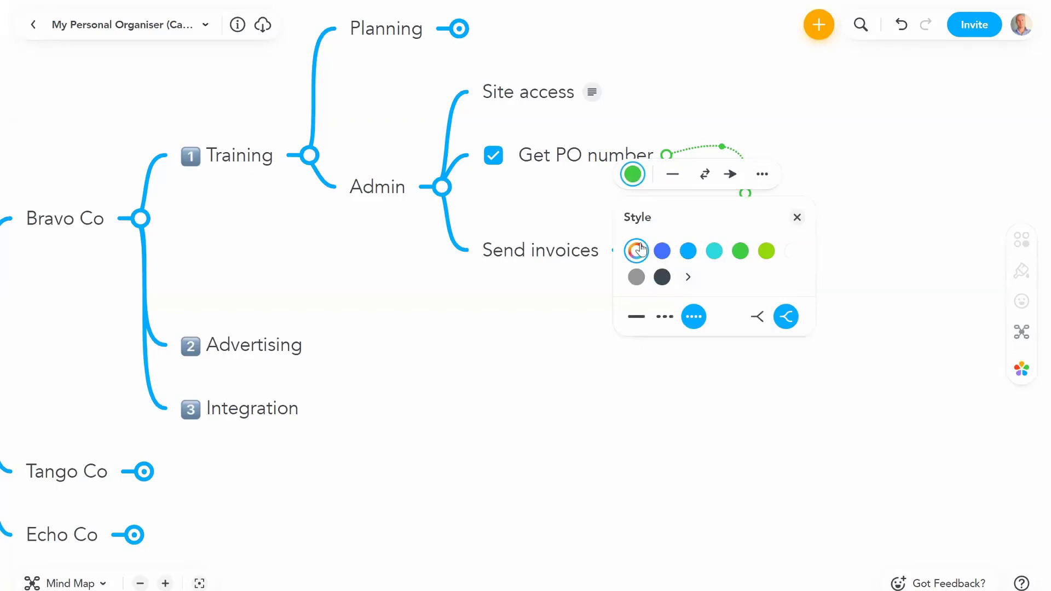
click(687, 278)
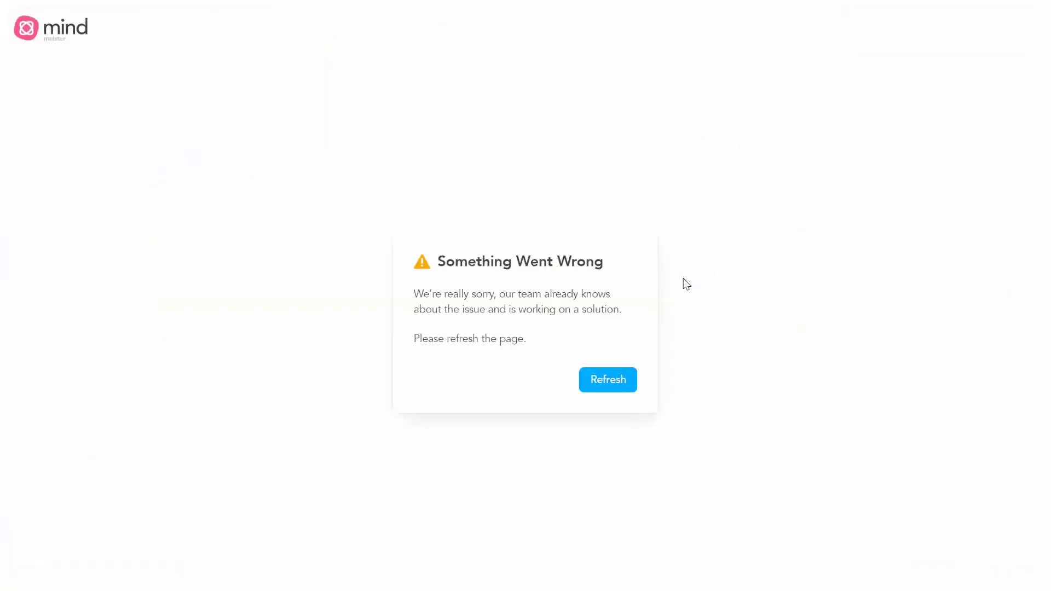
Step: Refresh the page after the Something Went Wrong error to reload the organiser map
click(608, 387)
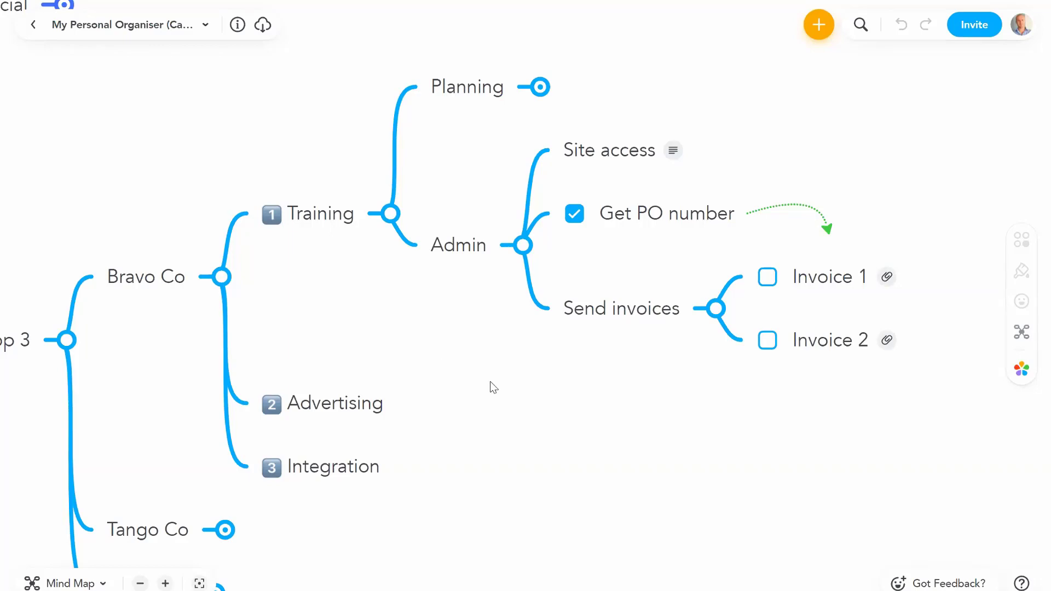
Step: Scroll the Personal Productivity map over to the 9. Conclusion branch and Questions?
scroll(645, 369, left, 5)
scroll(1013, 355, left, 5)
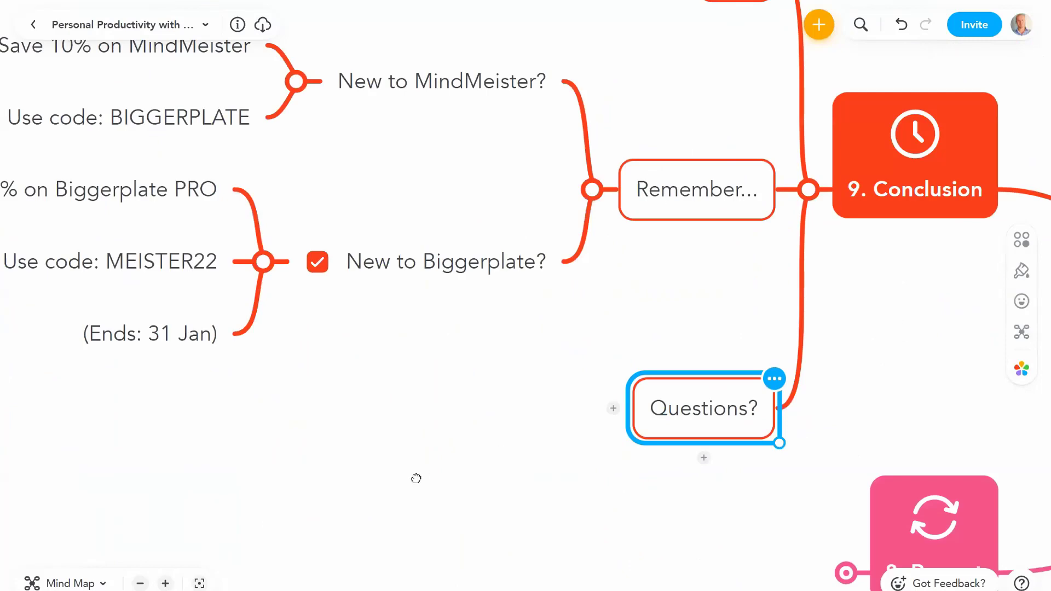
scroll(533, 221, right, 10)
scroll(591, 208, right, 2)
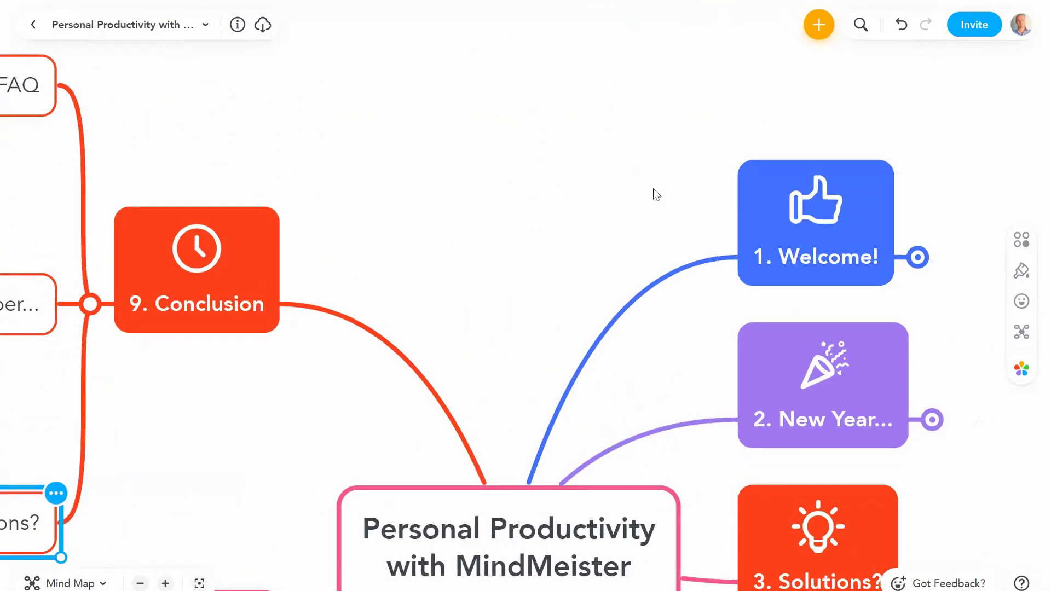
scroll(653, 188, down, 2)
click(829, 229)
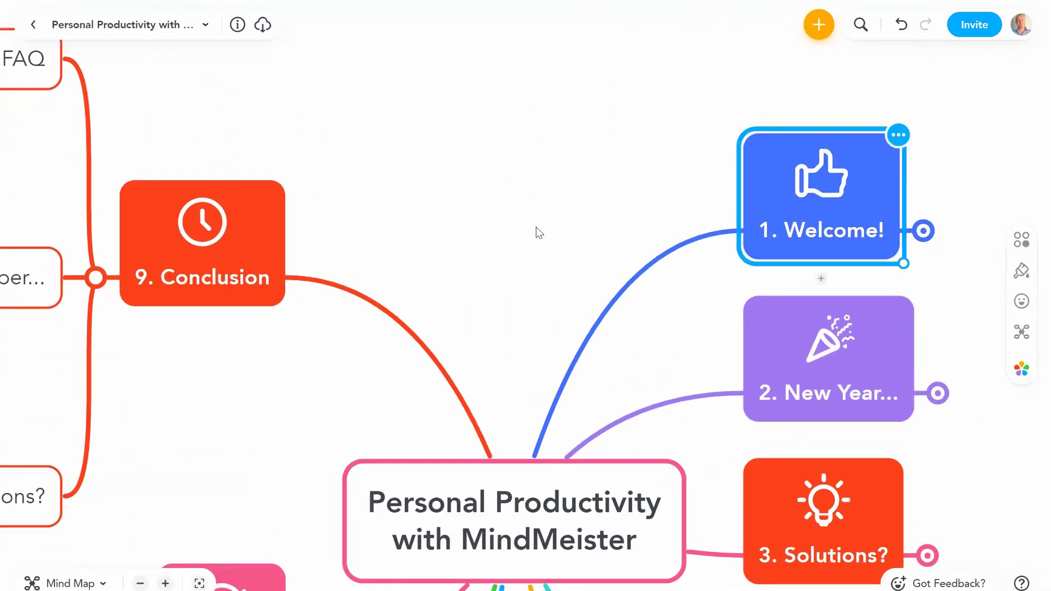
click(516, 312)
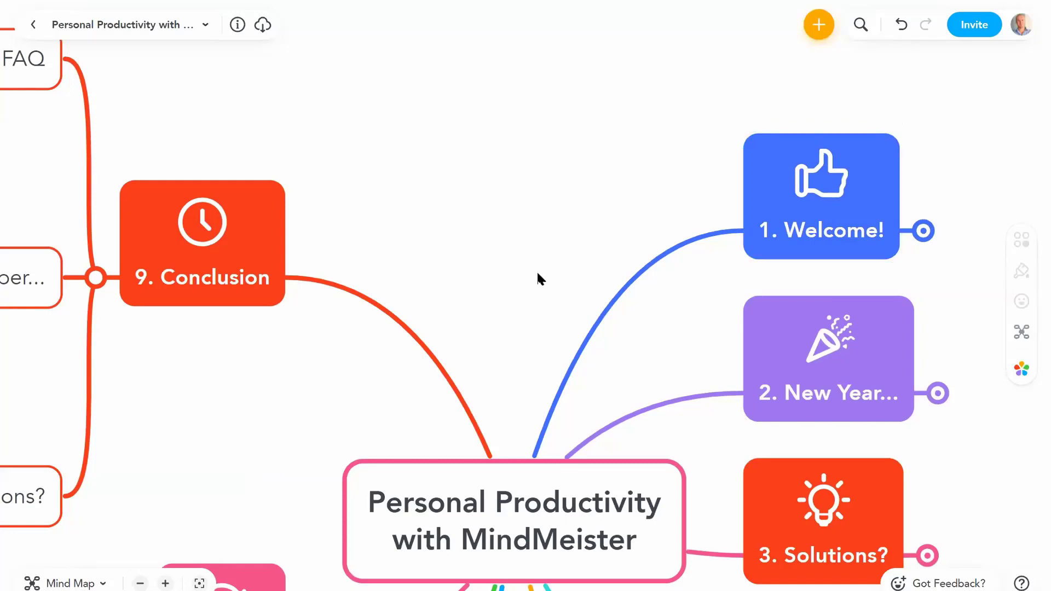
scroll(602, 246, down, 1)
scroll(602, 246, left, 1)
scroll(669, 220, left, 10)
scroll(669, 221, down, 2)
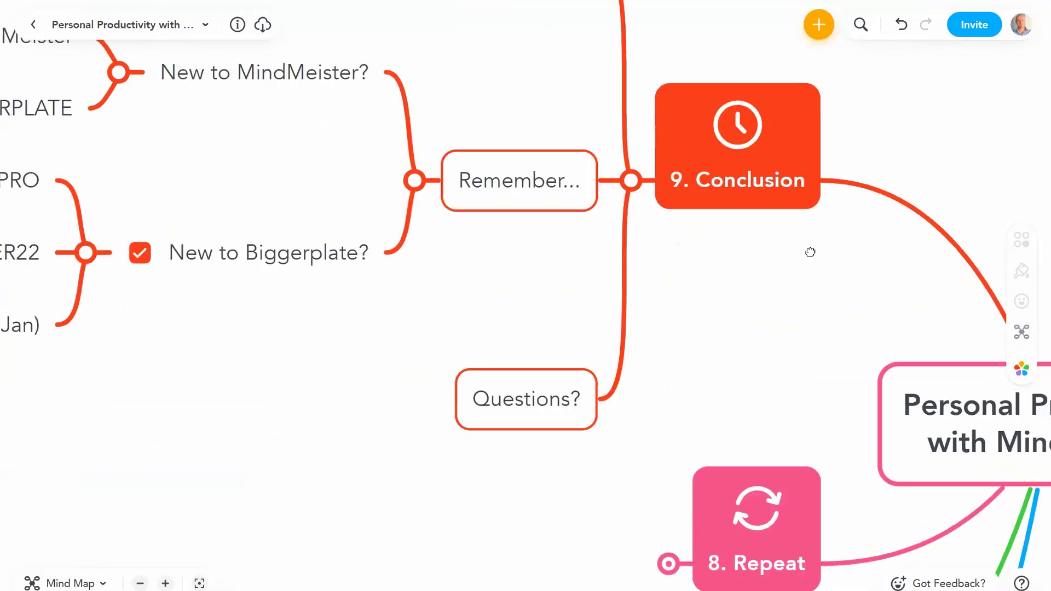
Step: Add a child idea to Questions? containing the contact e-mail address as a link
scroll(797, 353, left, 3)
click(797, 353)
key(Tab)
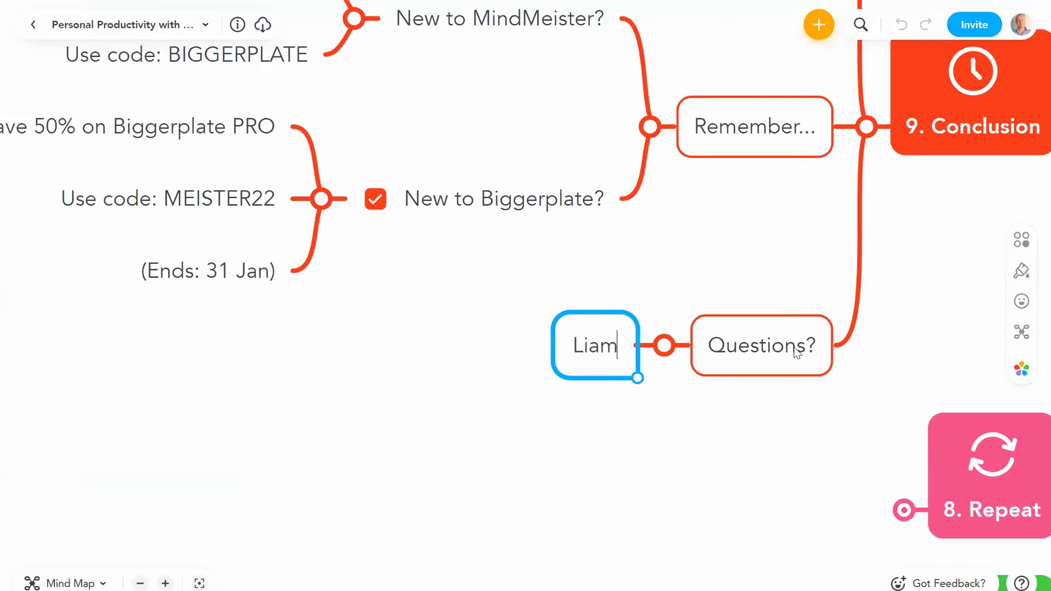
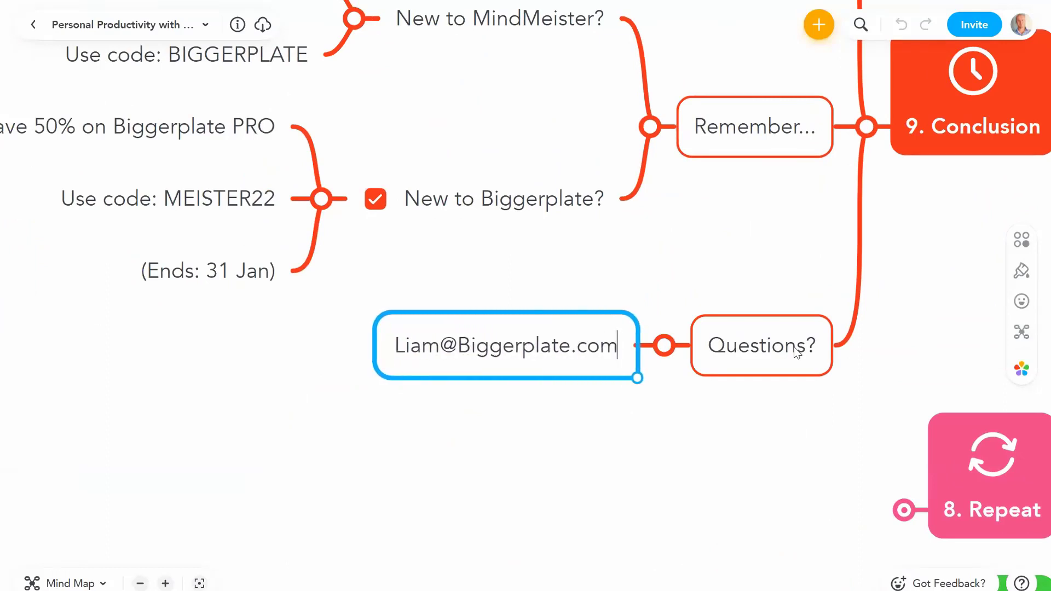
key(Return)
scroll(876, 197, left, 3)
scroll(875, 197, down, 1)
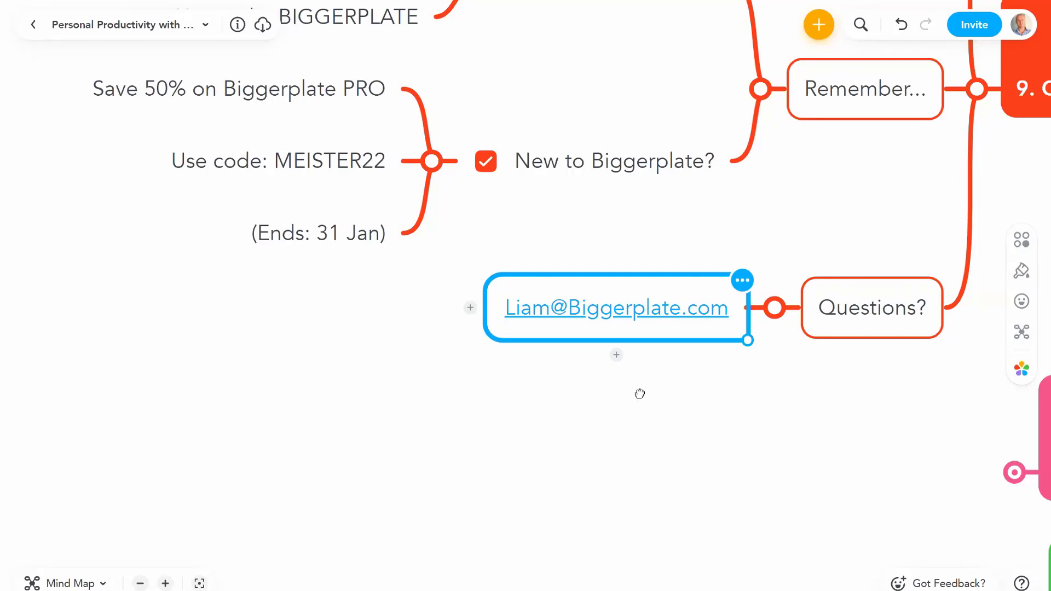
drag(639, 395, 773, 548)
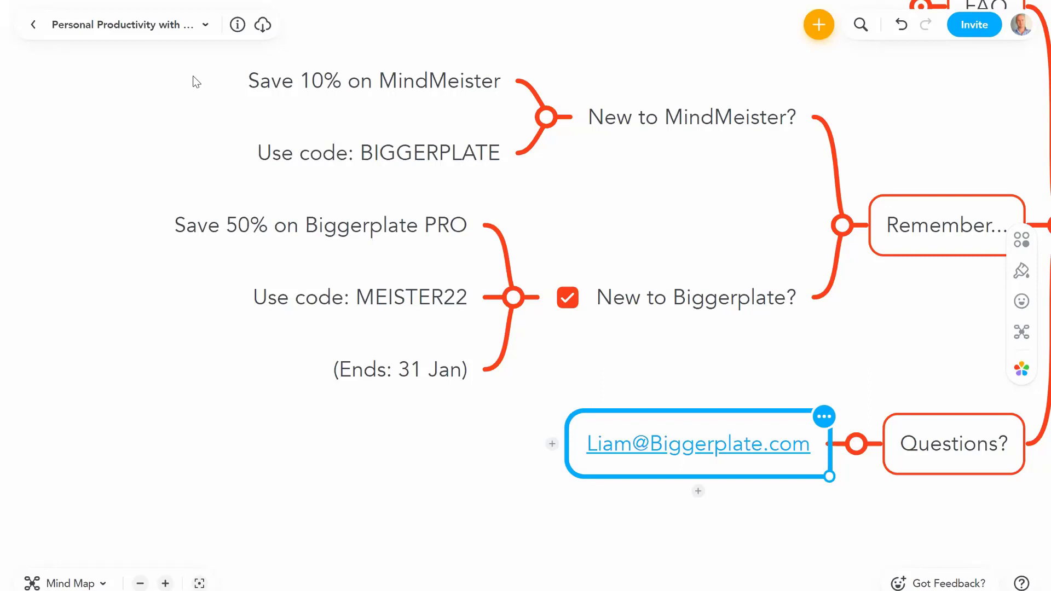
click(633, 199)
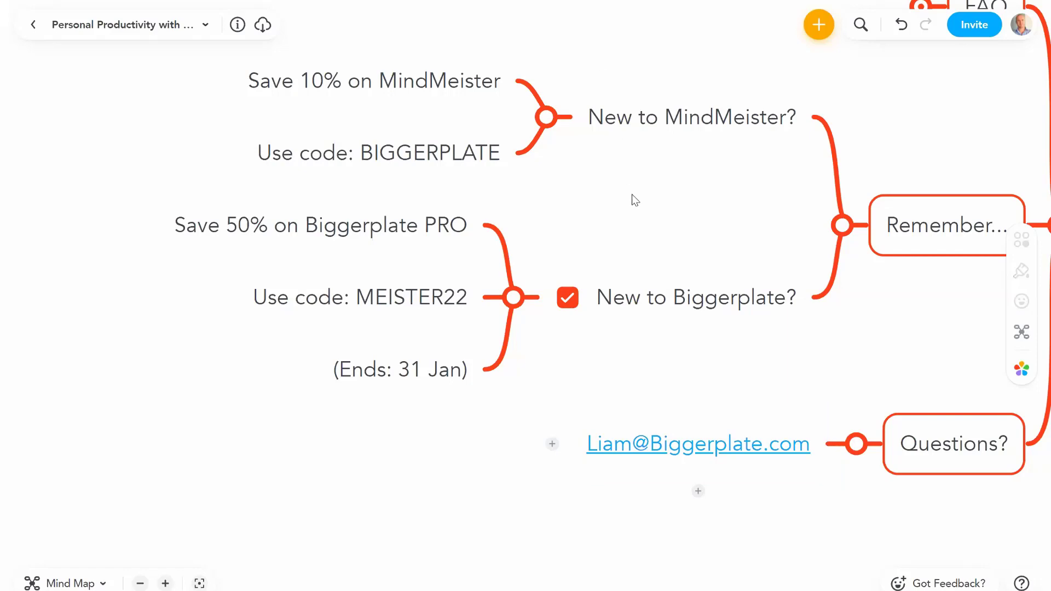
click(671, 470)
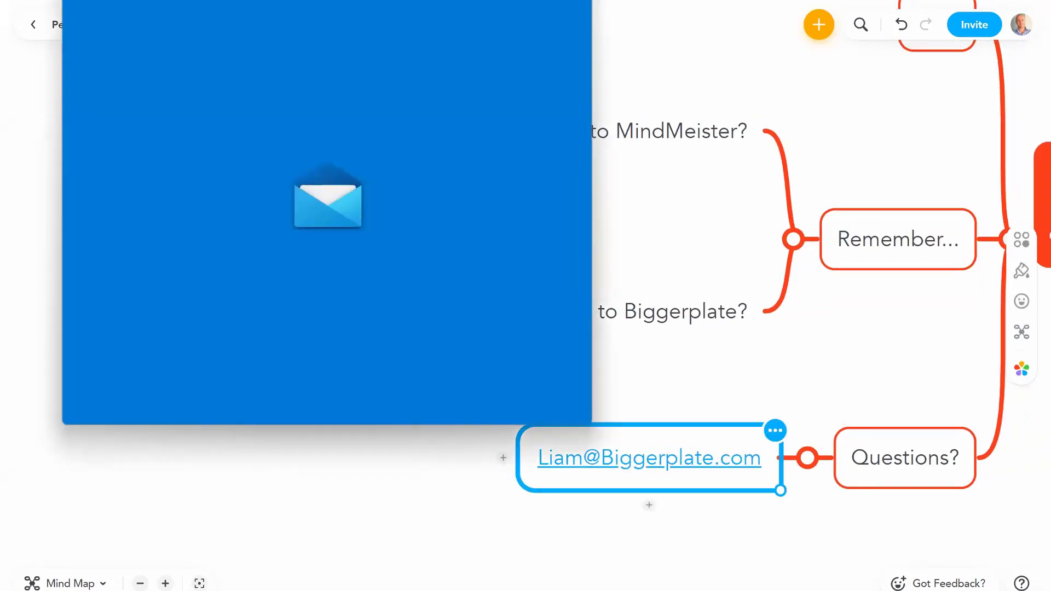
click(579, 1)
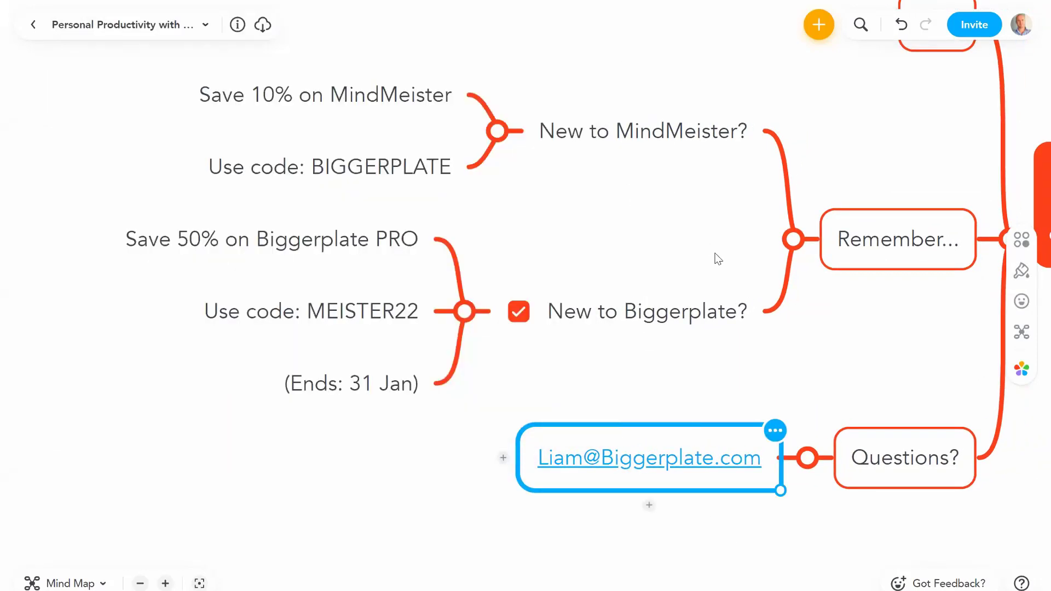